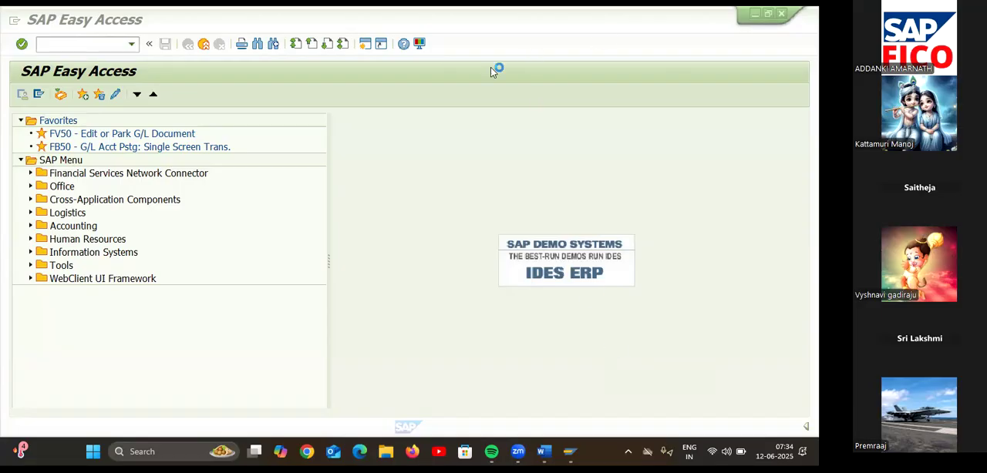
Minimize the SAP windows and open the Word document GL ACCOUNTS COPY DELETE BLOCK from the desktop.
click(754, 14)
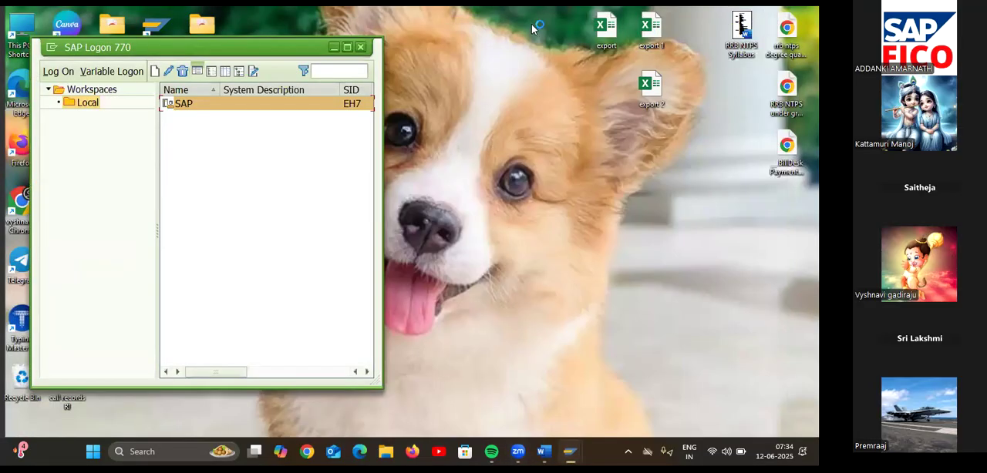
click(334, 47)
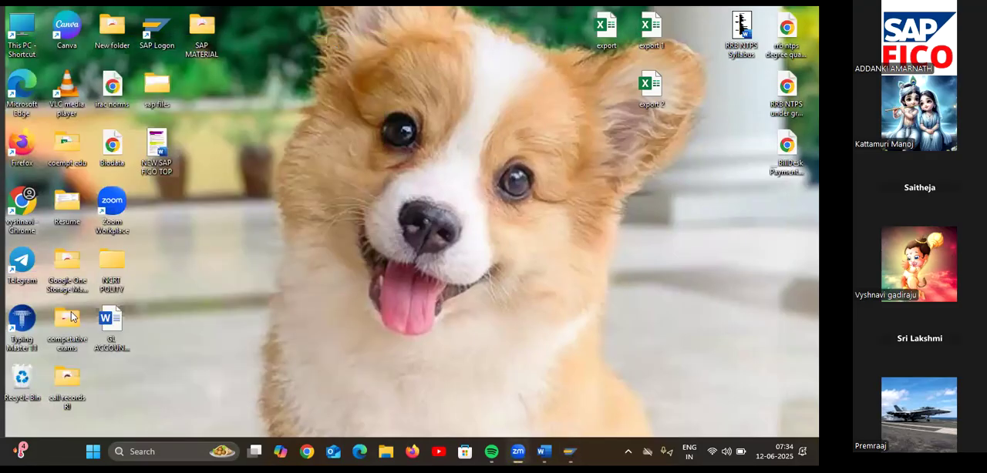
click(111, 327)
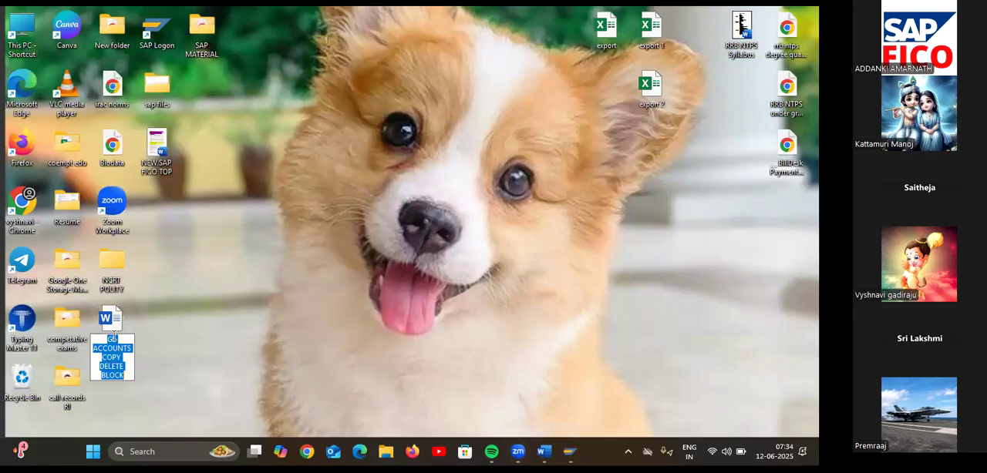
double_click(122, 307)
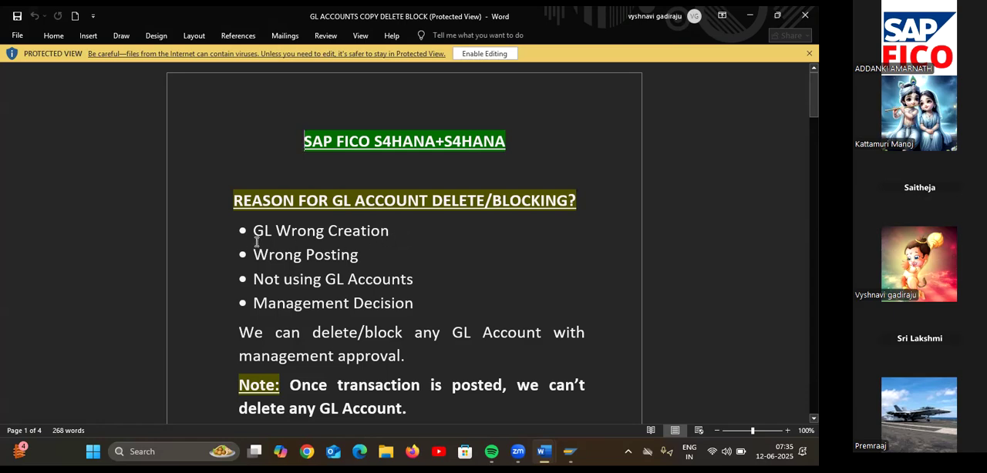
Review the document's reasons for deleting or blocking GL accounts, the note on posted transactions and the delete instructions.
drag(252, 252, 380, 314)
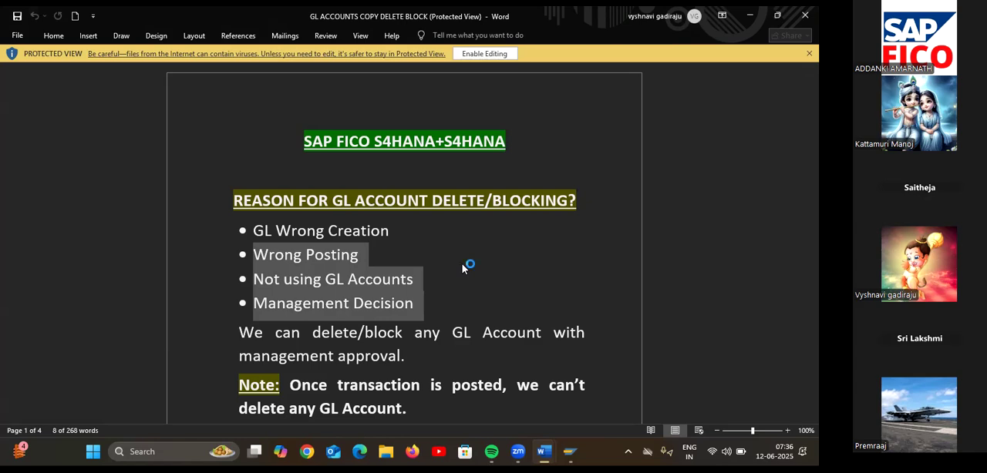
scroll(462, 264, down, 3)
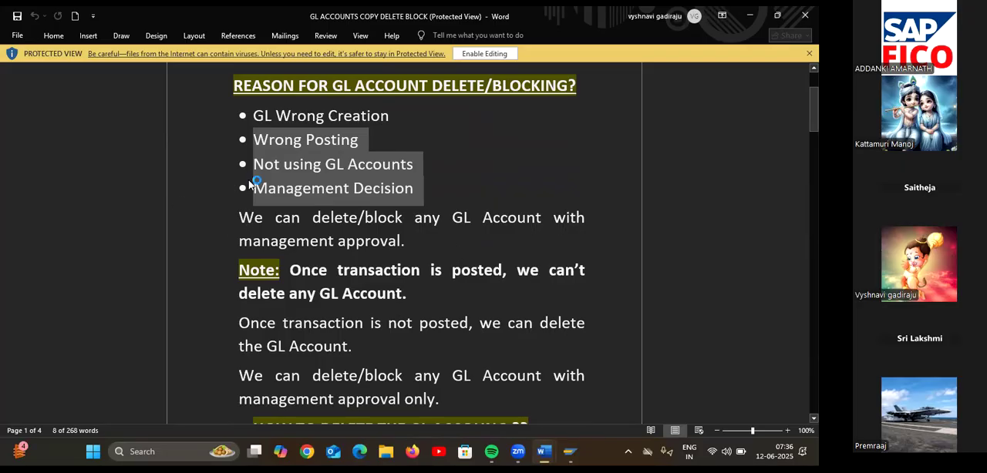
click(219, 249)
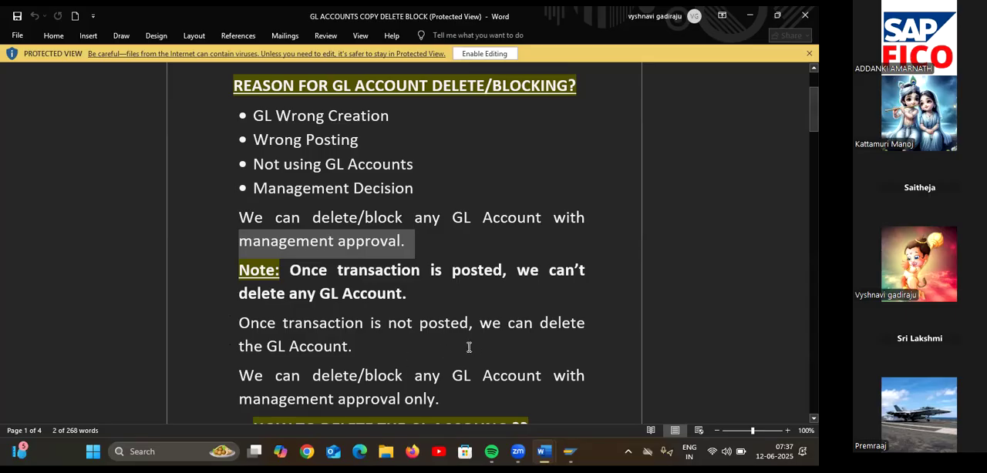
click(617, 306)
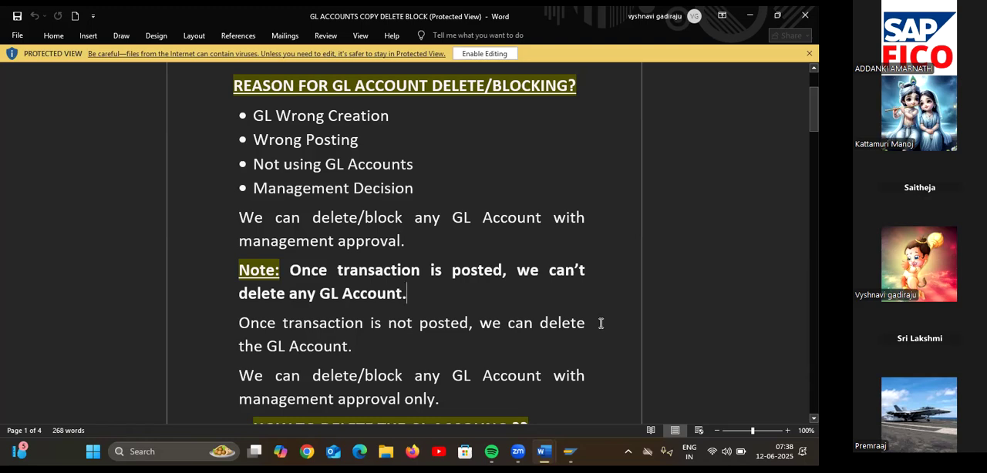
scroll(605, 322, down, 2)
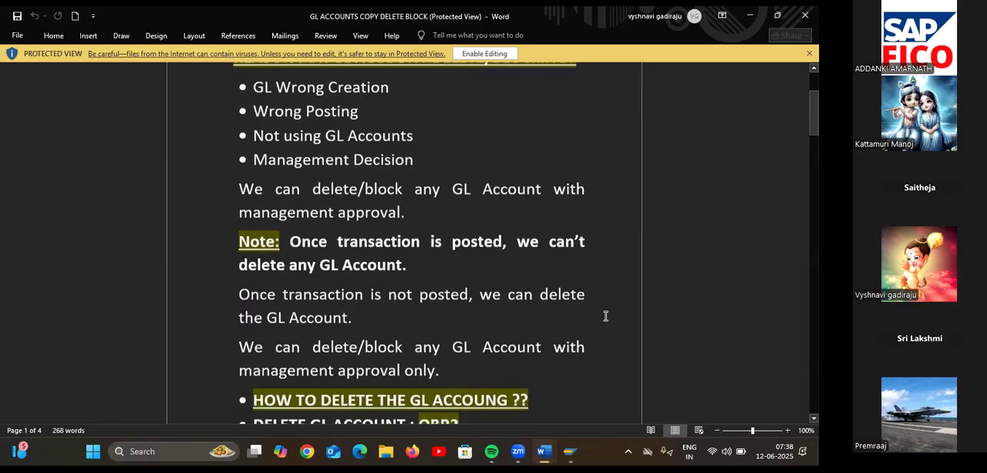
scroll(607, 314, down, 1)
scroll(607, 312, down, 2)
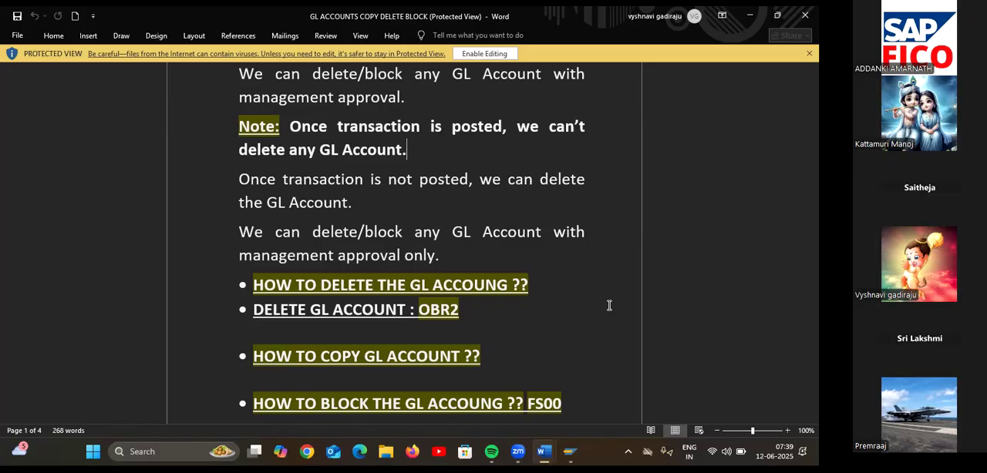
scroll(609, 305, up, 1)
scroll(609, 305, up, 2)
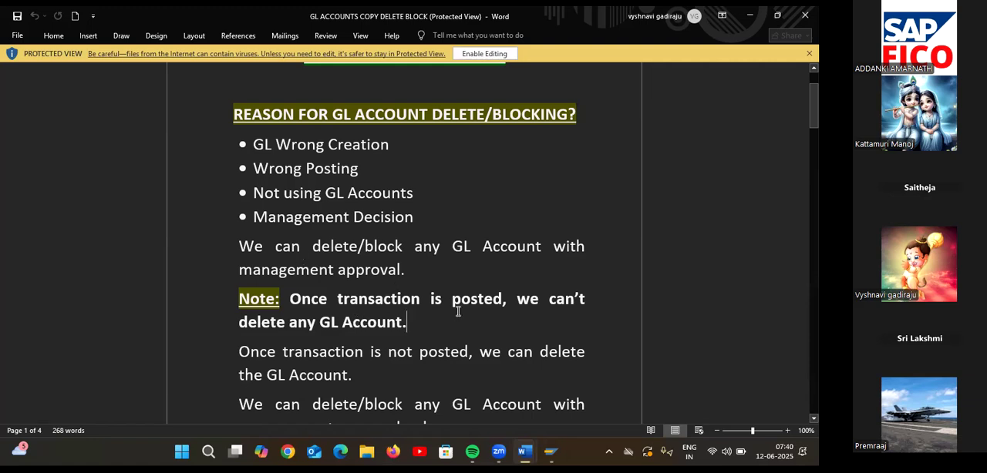
scroll(459, 307, down, 2)
scroll(470, 295, down, 1)
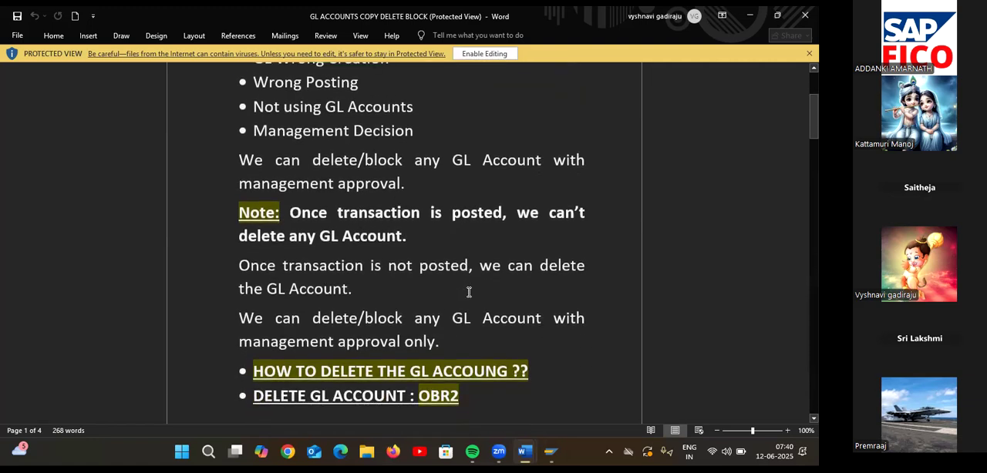
scroll(469, 289, down, 1)
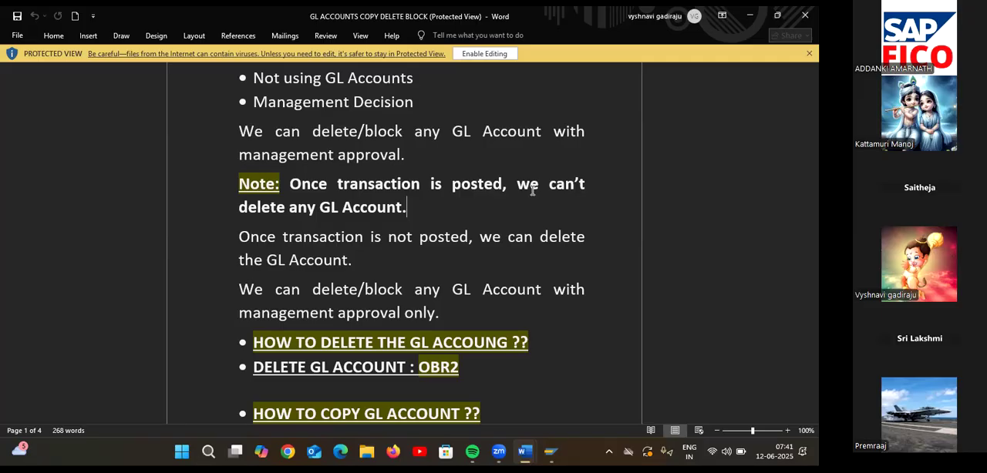
Switch to the SAP Easy Access session and start transaction FS00 to edit G/L accounts centrally.
mouse_move(550, 452)
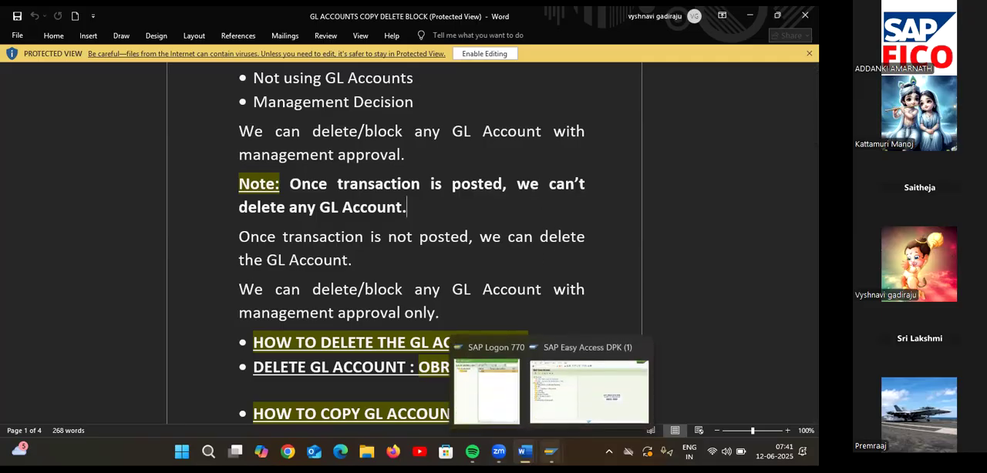
click(580, 405)
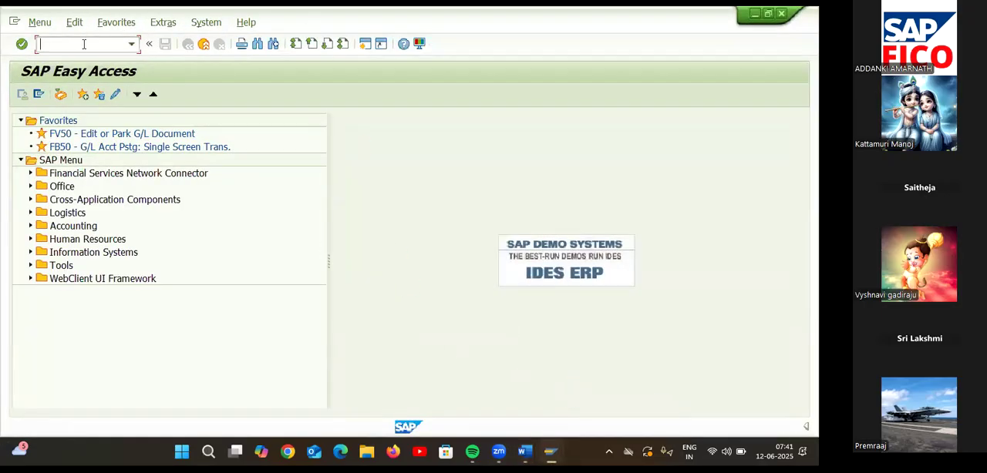
key(Tab)
click(103, 45)
text(FS00)
key(Return)
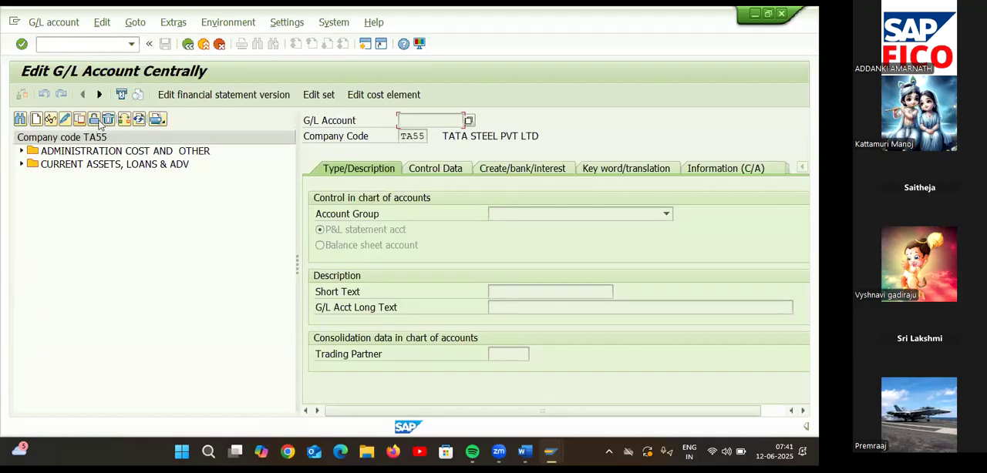
Expand the ADMINISTRATION COST AND OTHER group in the company code TA55 account tree and pick RENT AC.
click(22, 151)
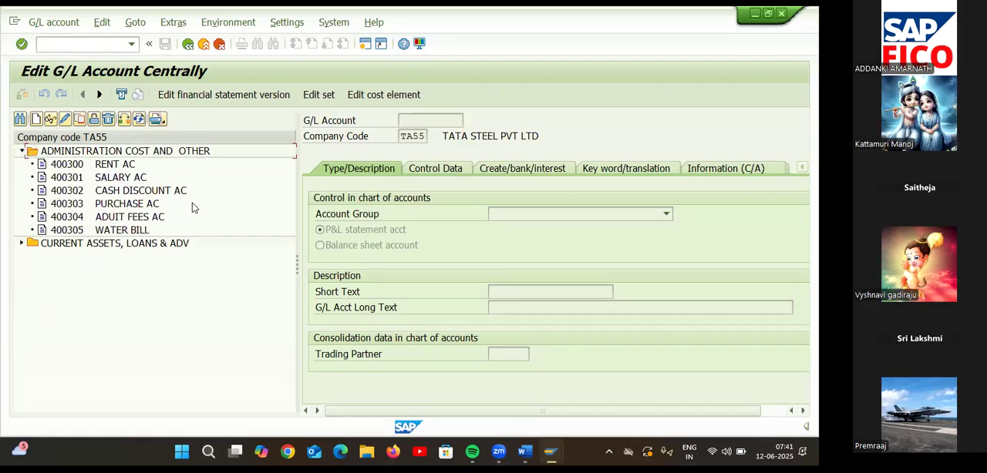
double_click(136, 164)
double_click(136, 164)
double_click(137, 164)
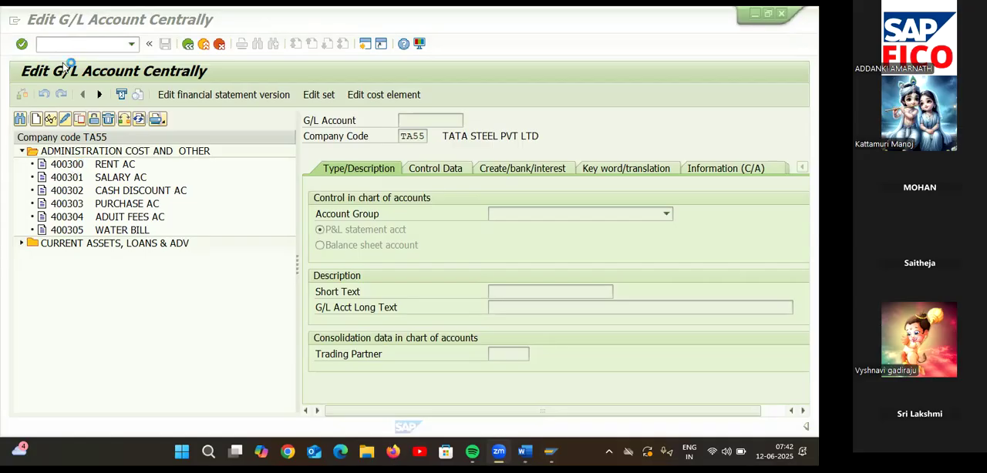
Open a new SAP session and start transaction FBL3N for the G/L account line item display.
click(87, 42)
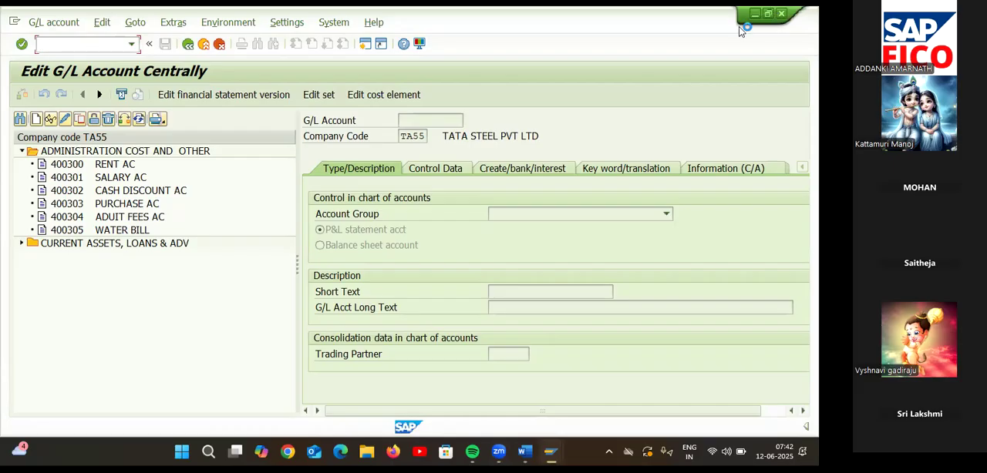
click(366, 44)
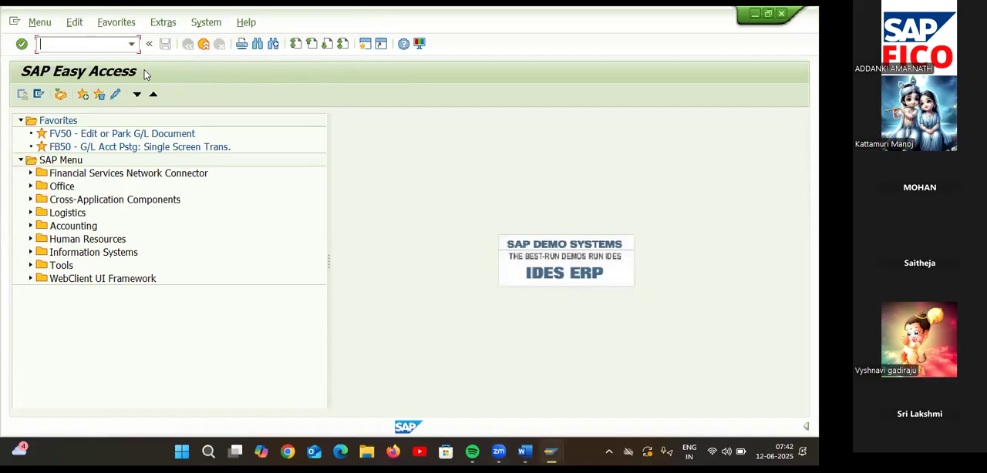
text(FBL3N)
key(Return)
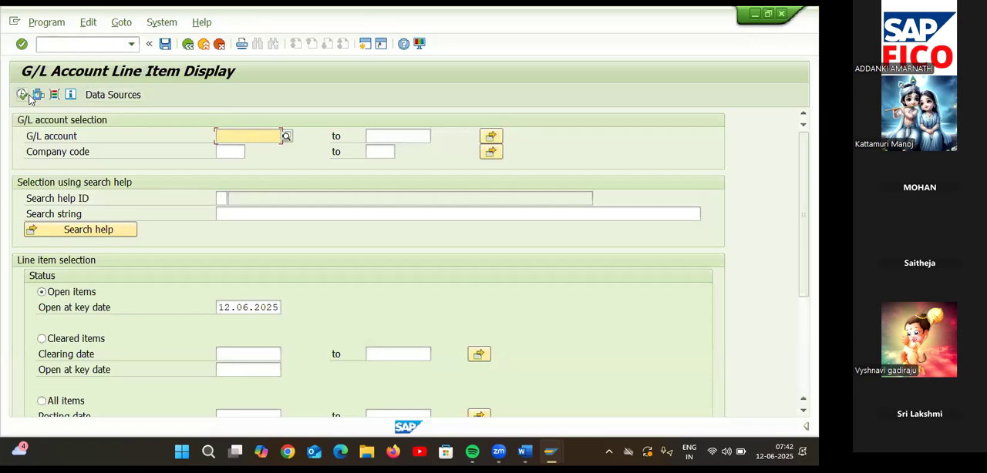
Set the company code of the line item selection to TA55 (TATA STEEL PVT LTD).
click(225, 154)
text(TH)
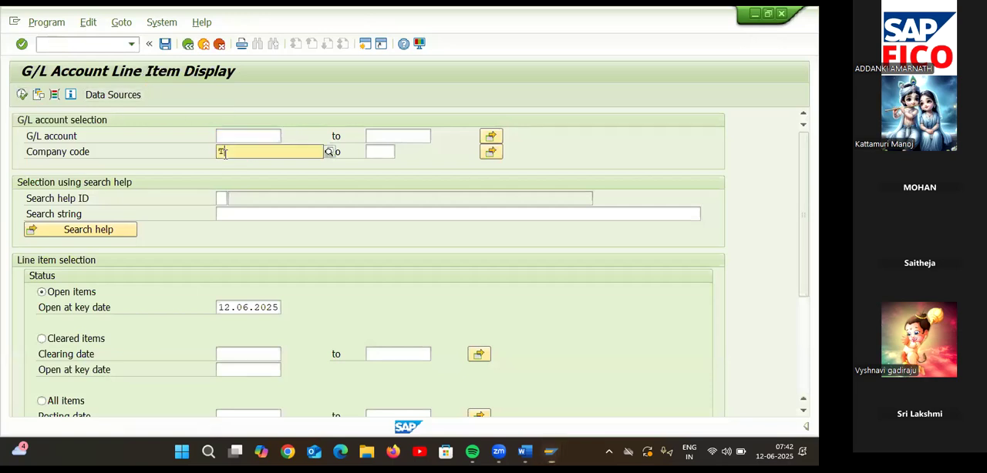
text(55)
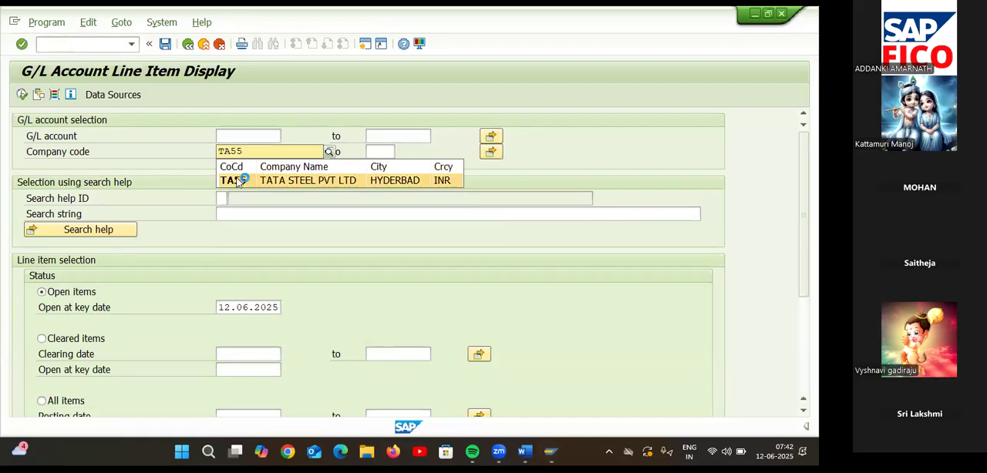
click(228, 181)
Look up G/L account 400300 RENT AC in chart of accounts TAOC and run the report to display its line items.
click(228, 136)
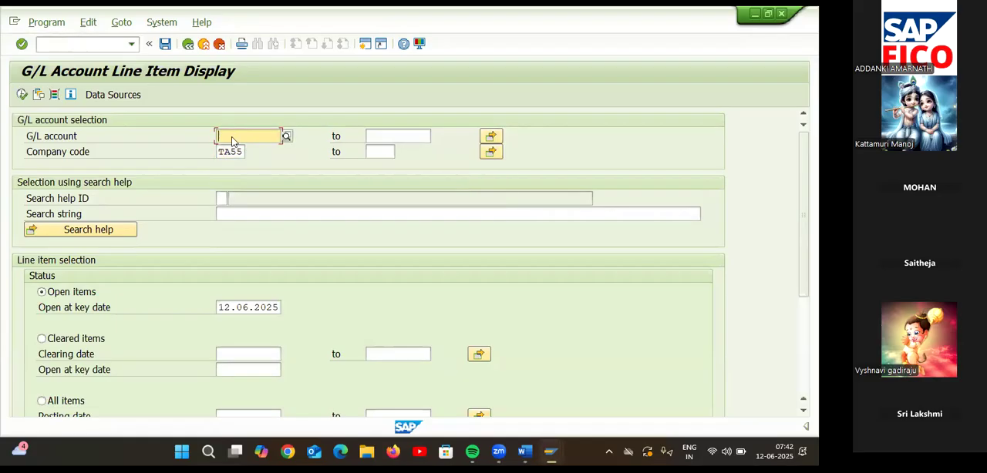
click(282, 136)
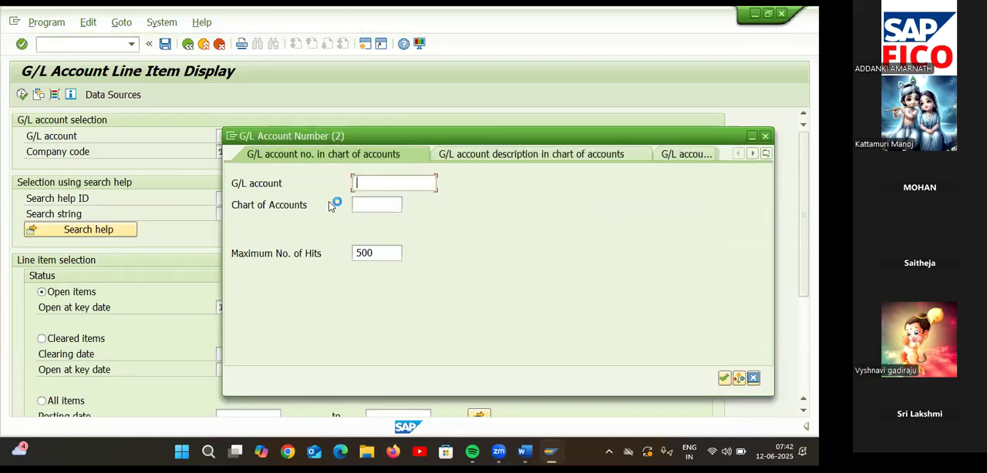
click(366, 202)
text(TAOC)
key(Return)
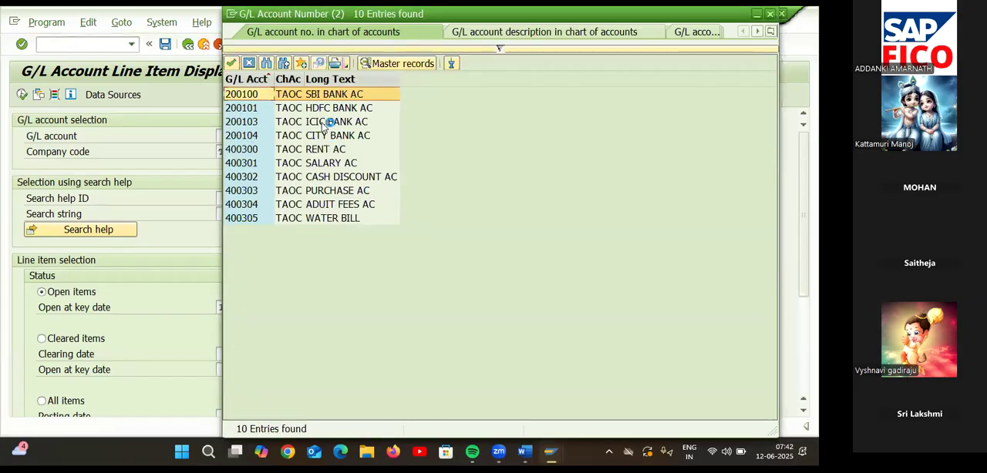
double_click(331, 149)
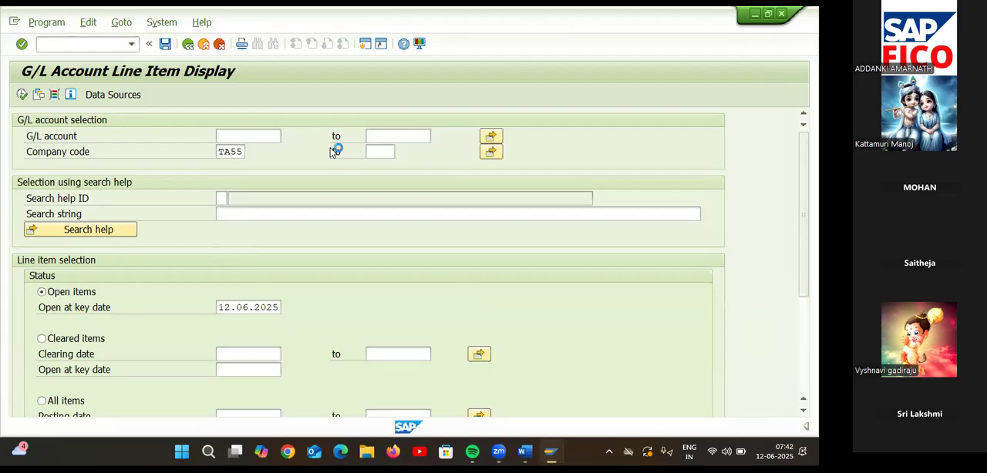
click(22, 94)
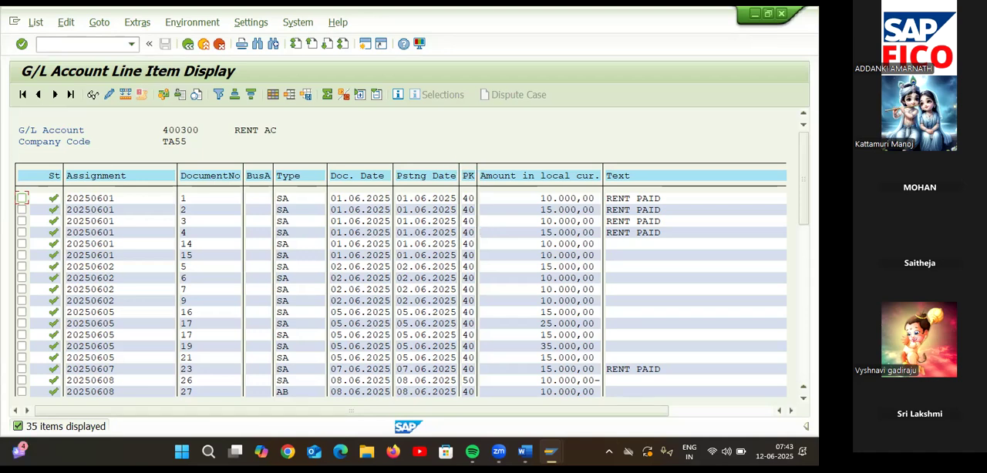
Return to the Edit G/L Account Centrally session, block account 400300 RENT AC for posting in the chart of accounts, and save.
mouse_move(550, 452)
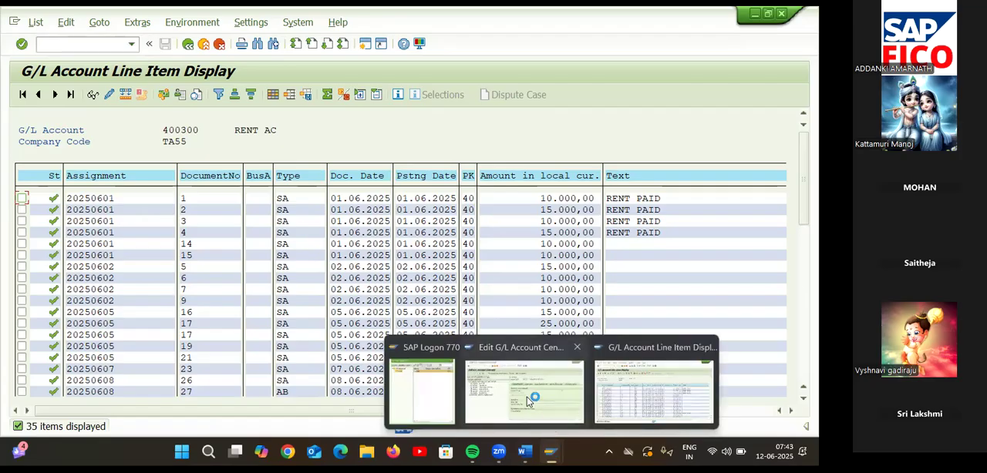
click(527, 398)
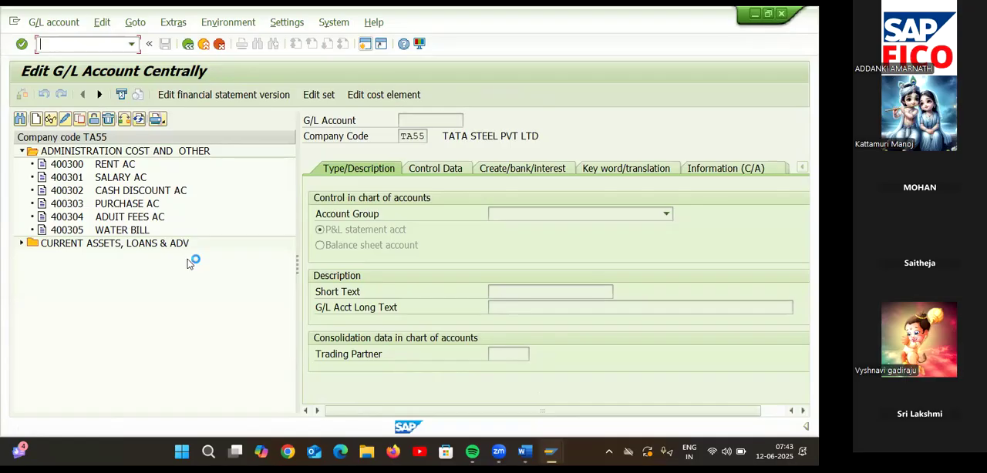
click(71, 167)
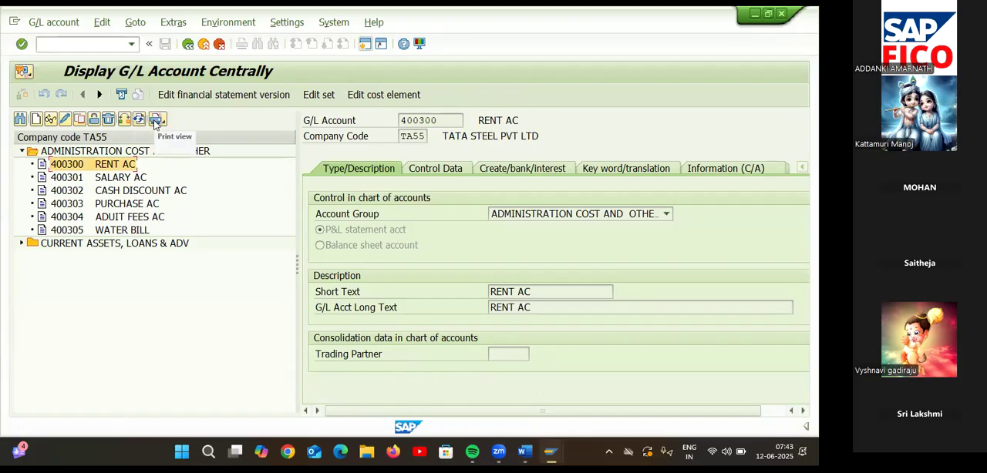
click(94, 120)
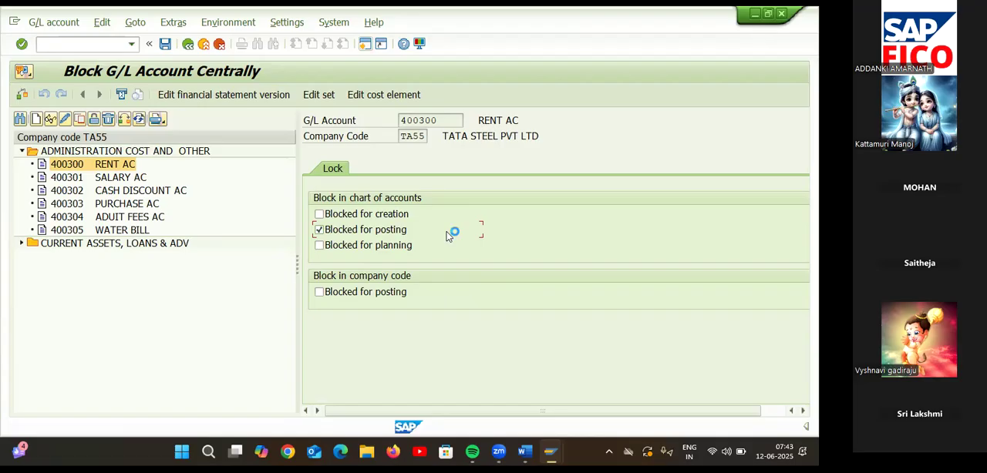
click(166, 44)
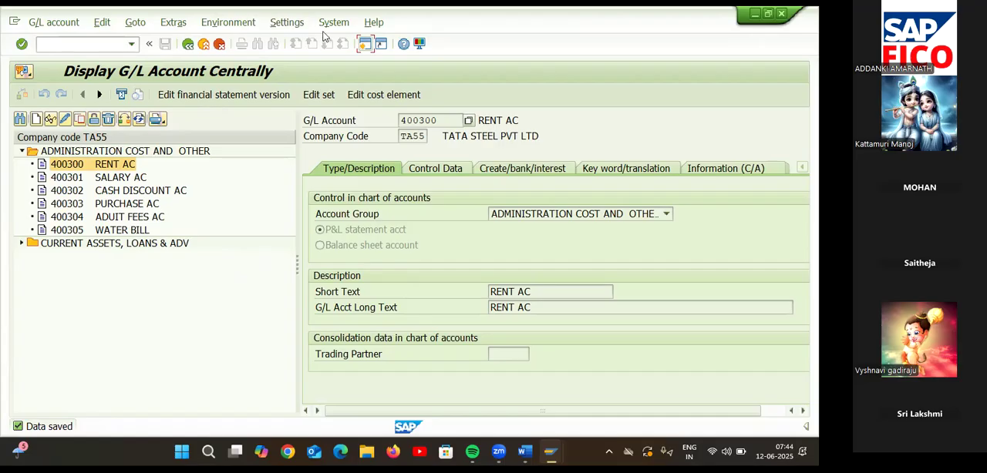
Open a new SAP session and start transaction FB50 to enter a G/L account document.
click(364, 43)
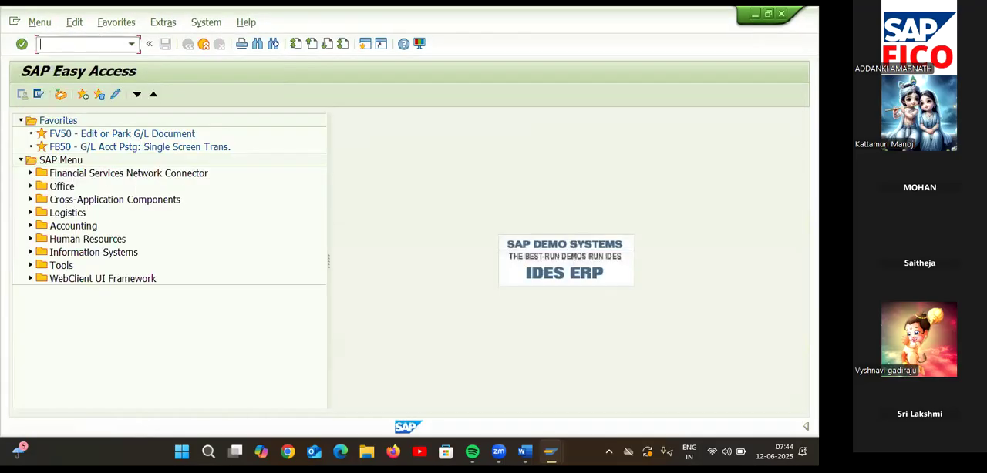
text(50)
key(Return)
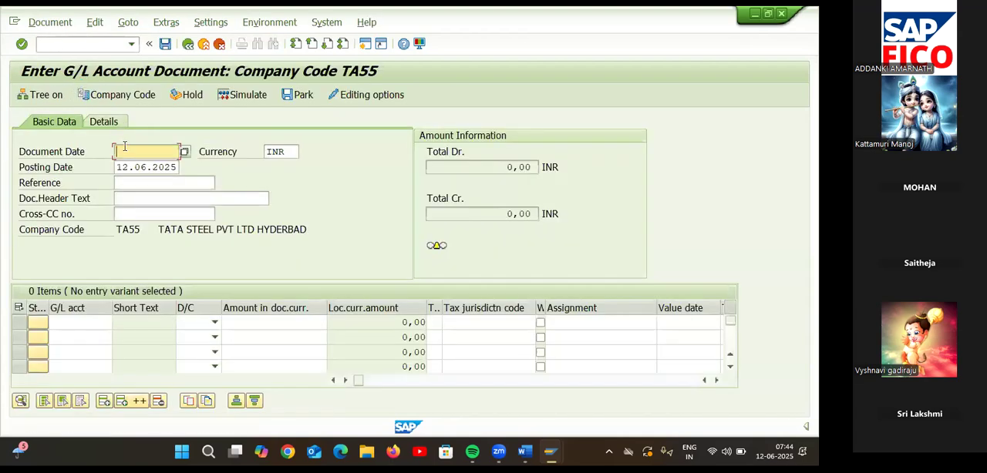
Set the document date to 12.06.2025 and enter the first line item as a 10000 debit to G/L account 400300 RENT AC.
text(12.06.2025)
click(89, 322)
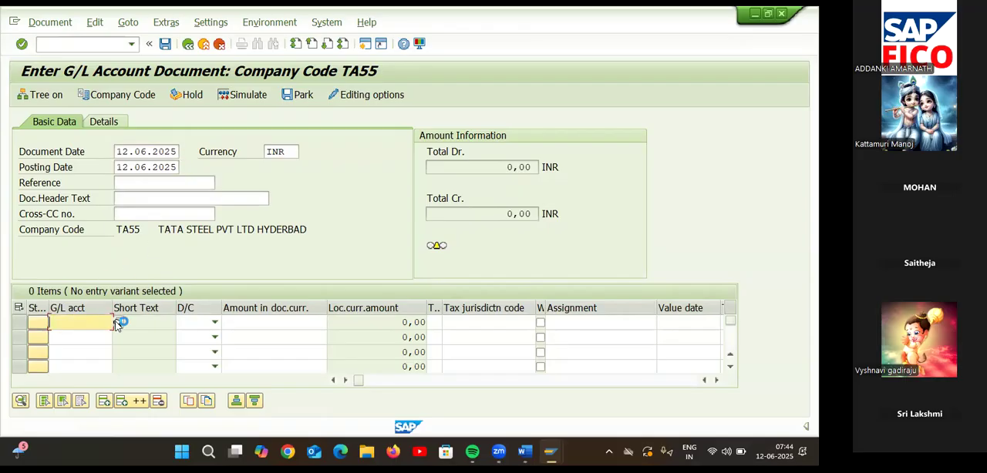
key(F4)
click(188, 246)
key(Return)
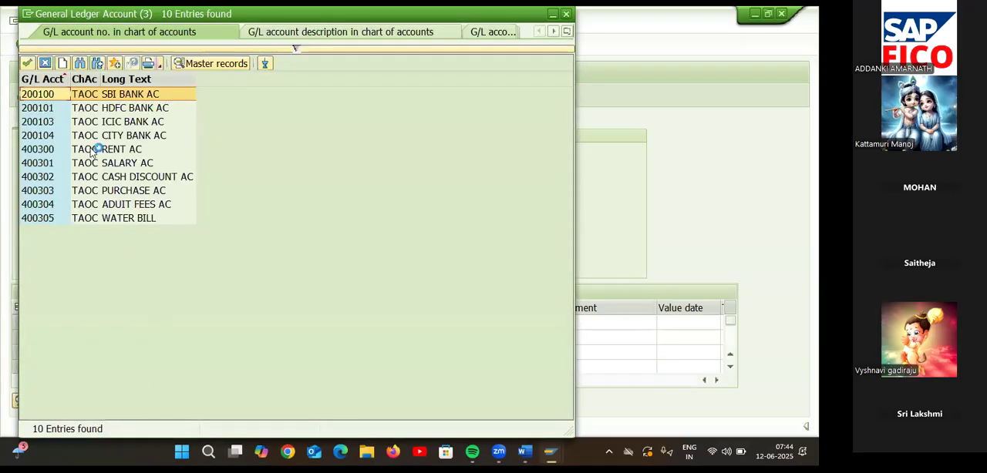
double_click(93, 150)
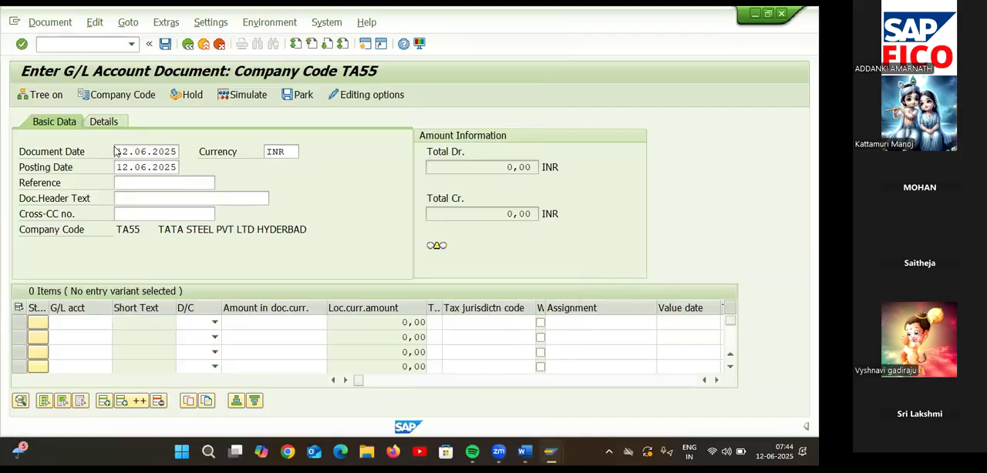
click(216, 323)
click(193, 351)
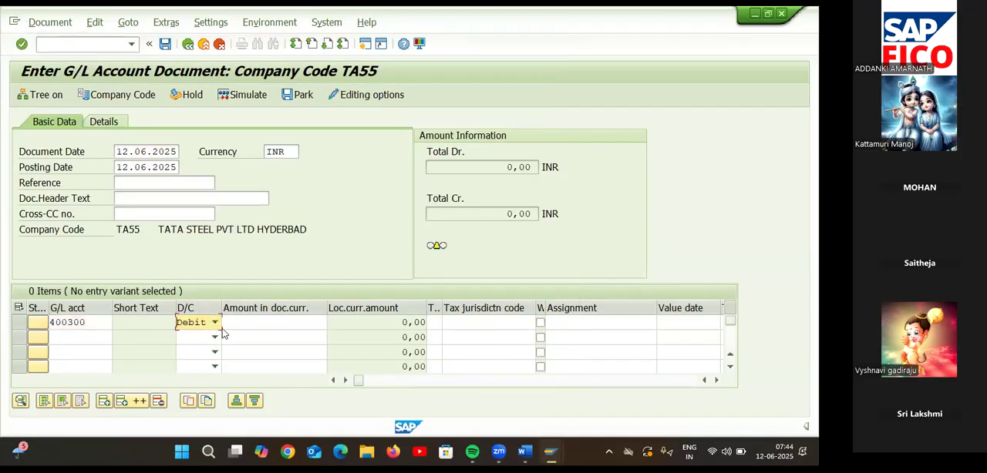
click(243, 328)
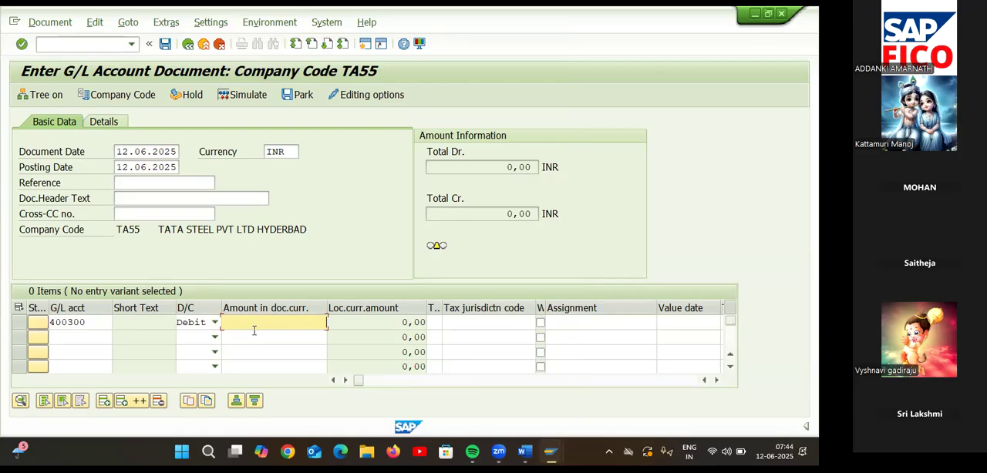
text(10000)
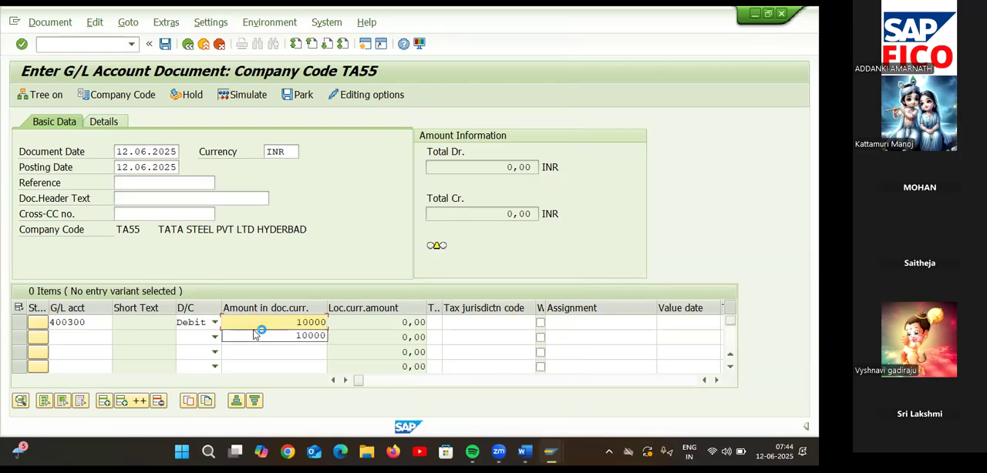
Enter the second line item as a 10000 credit to G/L account 200100 SBI BANK AC.
click(89, 339)
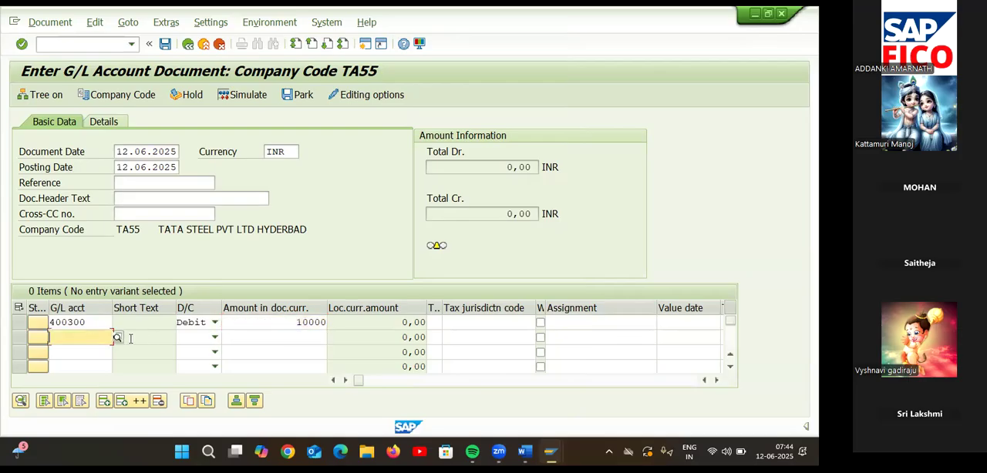
click(117, 337)
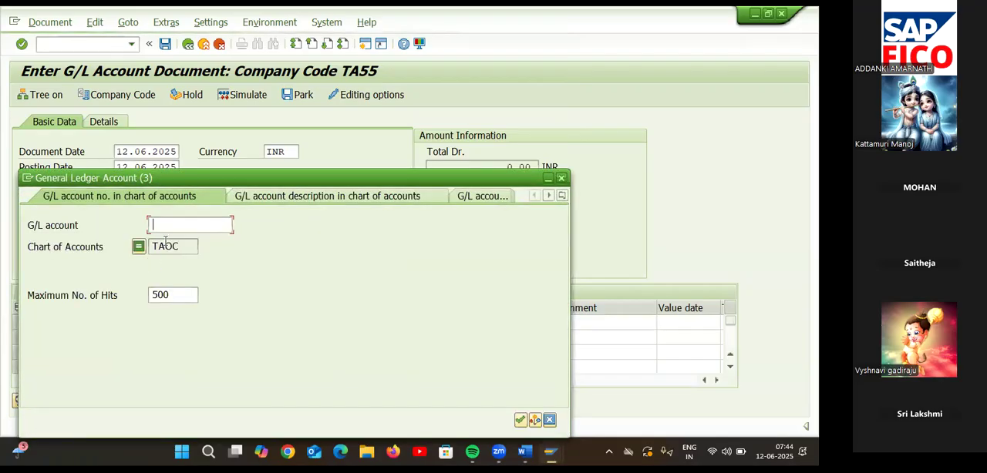
click(185, 246)
key(Return)
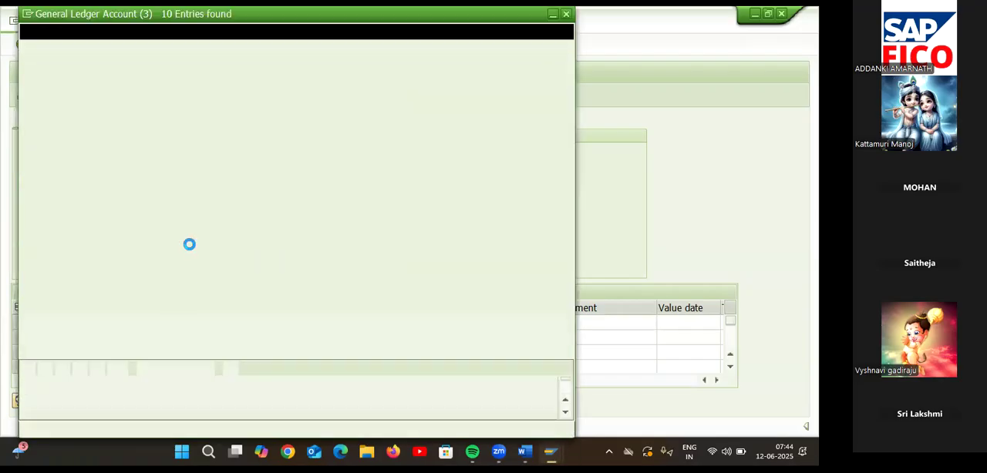
double_click(147, 94)
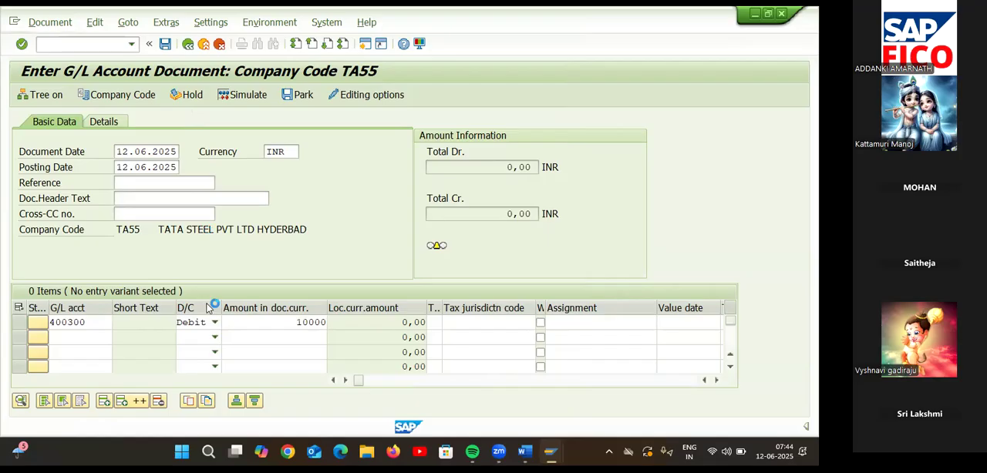
click(214, 337)
click(217, 348)
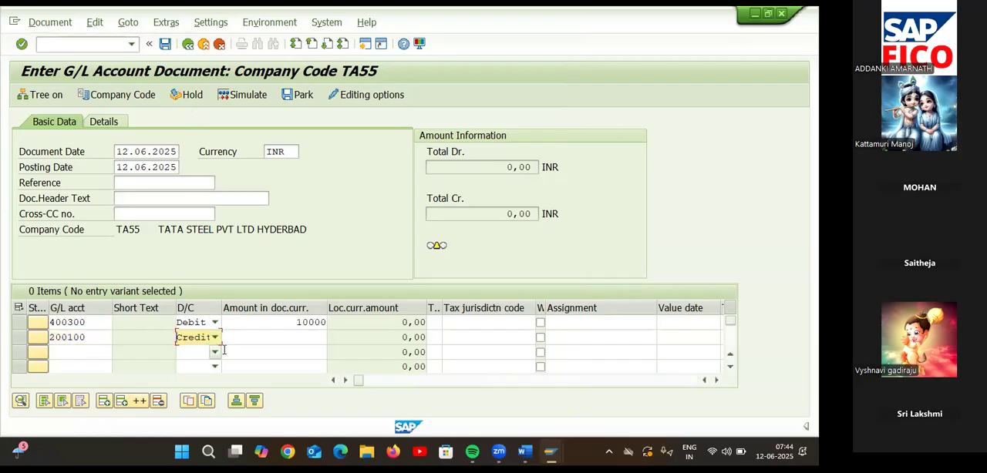
click(282, 344)
text(10000)
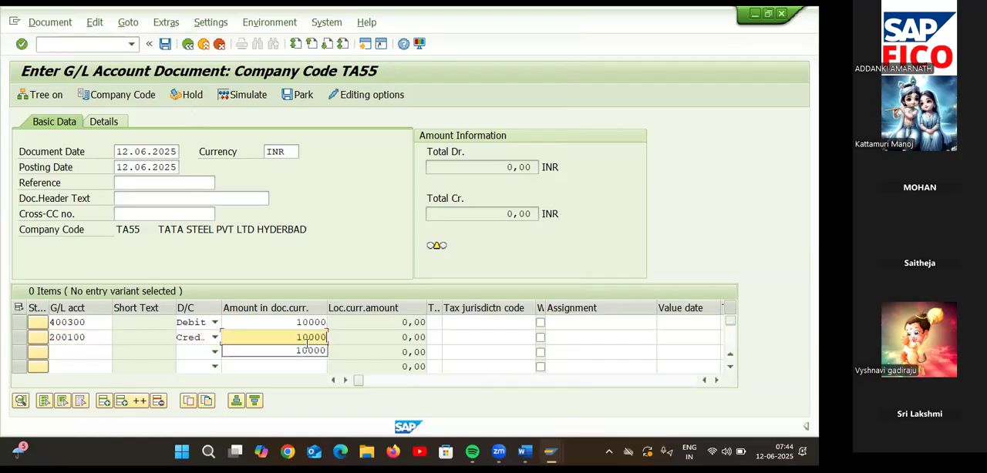
Try to validate the entered line items to test posting to account 400300, and check the system's response.
key(Return)
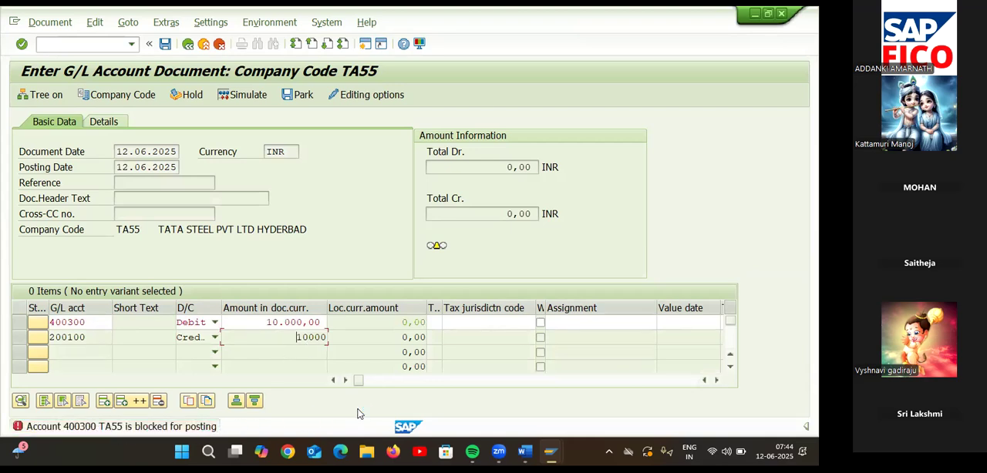
key(Return)
key(Return)
key(Return)
key(Return)
key(Return)
click(197, 426)
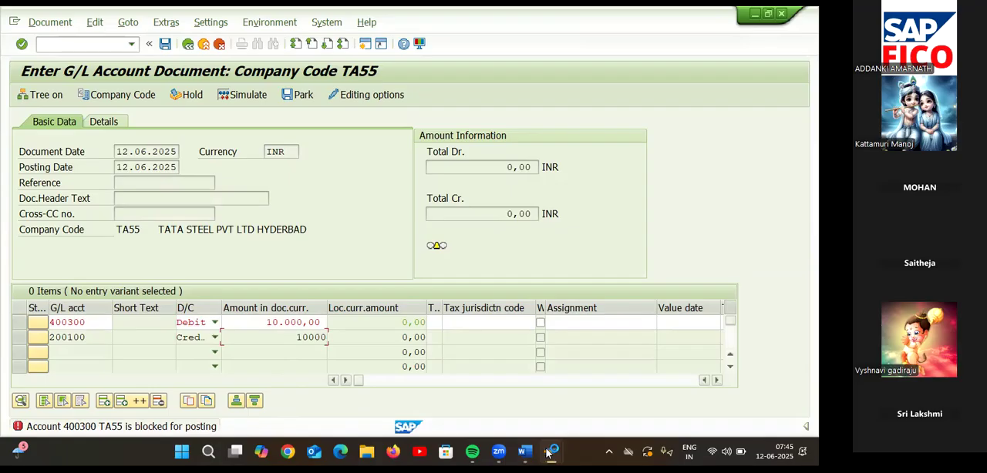
Switch to the Display G/L Account Centrally session, remove the chart-of-accounts posting block from 400300 RENT AC, and save.
click(549, 453)
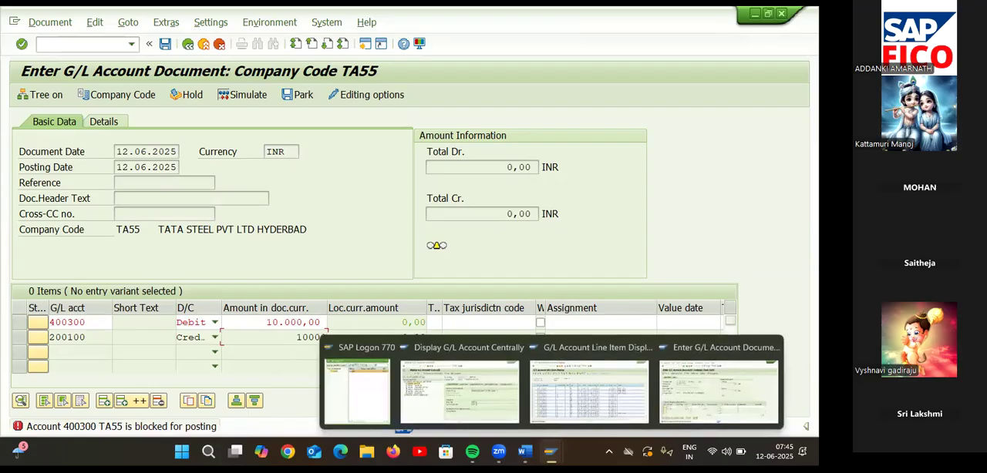
click(705, 401)
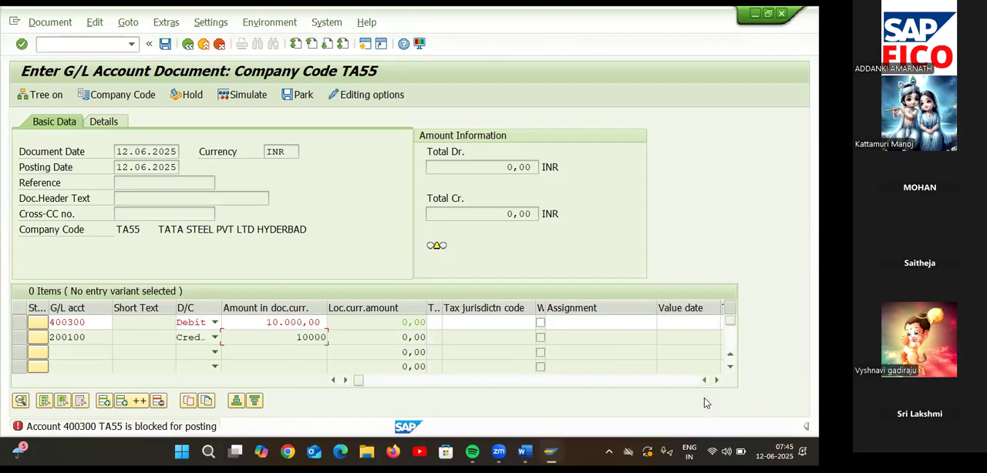
mouse_move(549, 453)
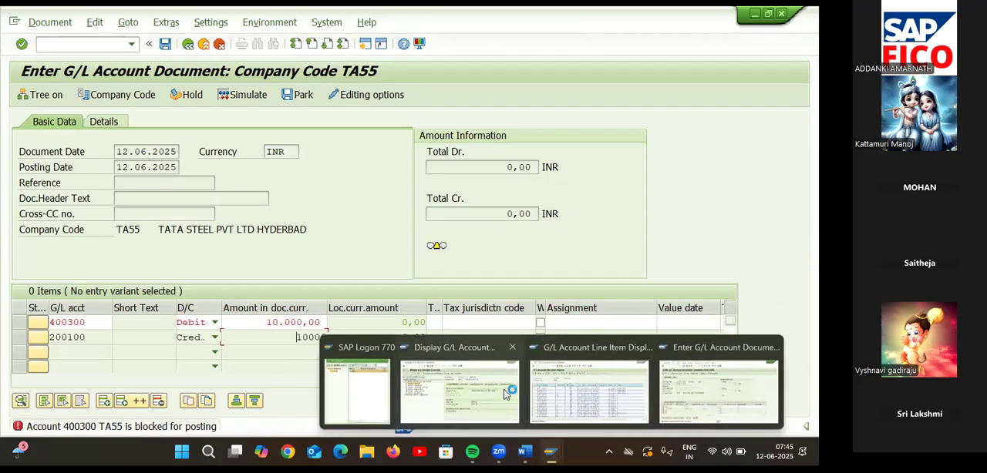
click(498, 393)
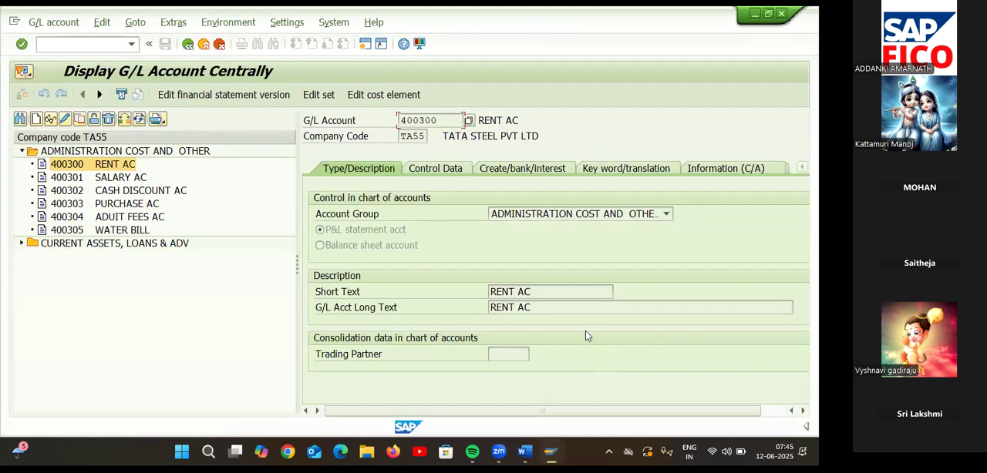
click(110, 168)
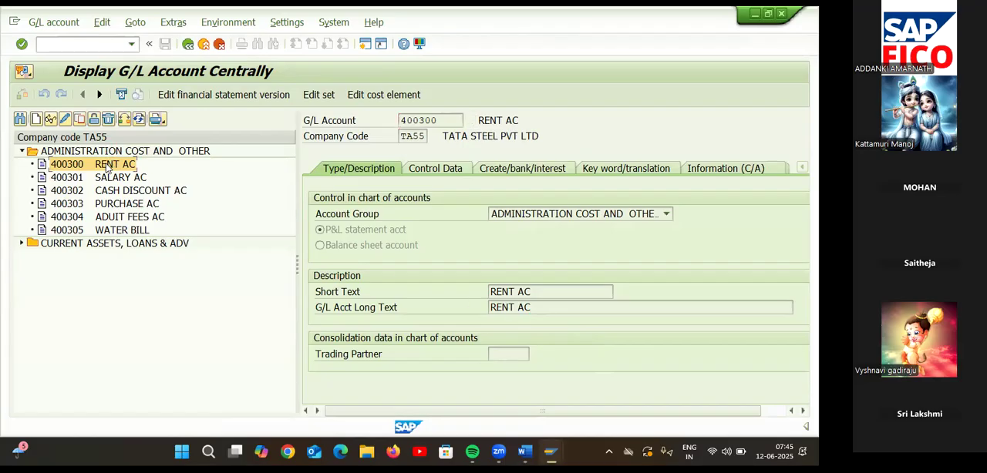
click(94, 119)
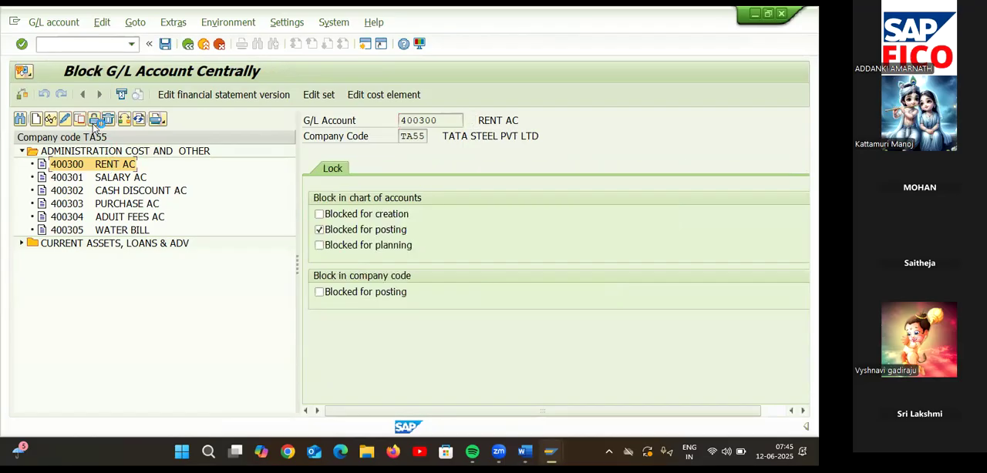
click(319, 229)
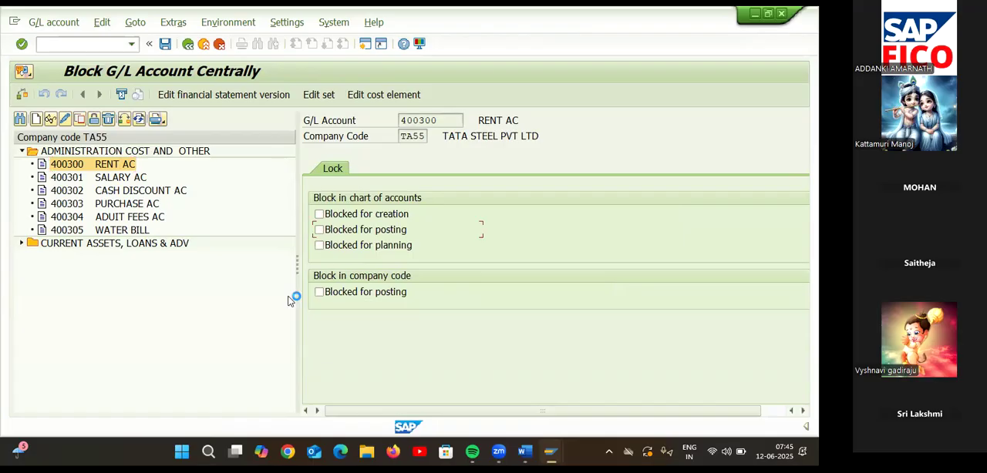
click(165, 45)
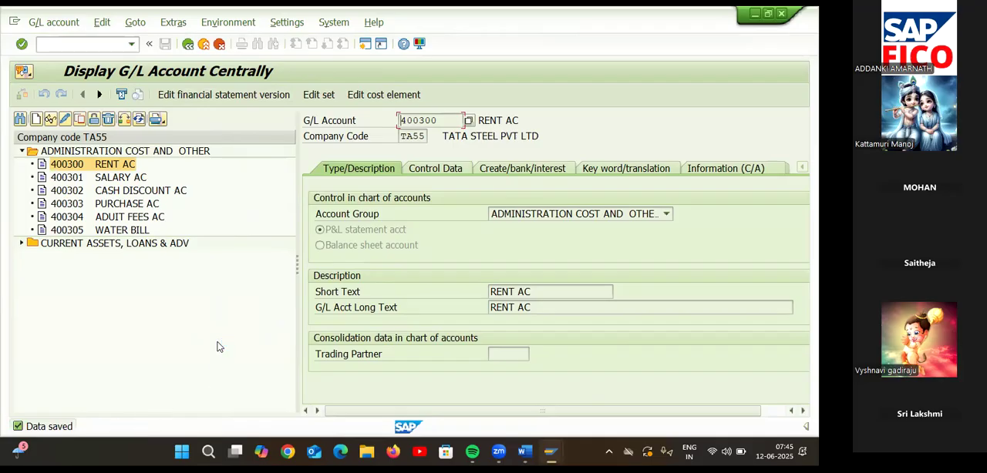
Return to the Enter G/L Account Document session and try to validate the existing line items again.
mouse_move(550, 452)
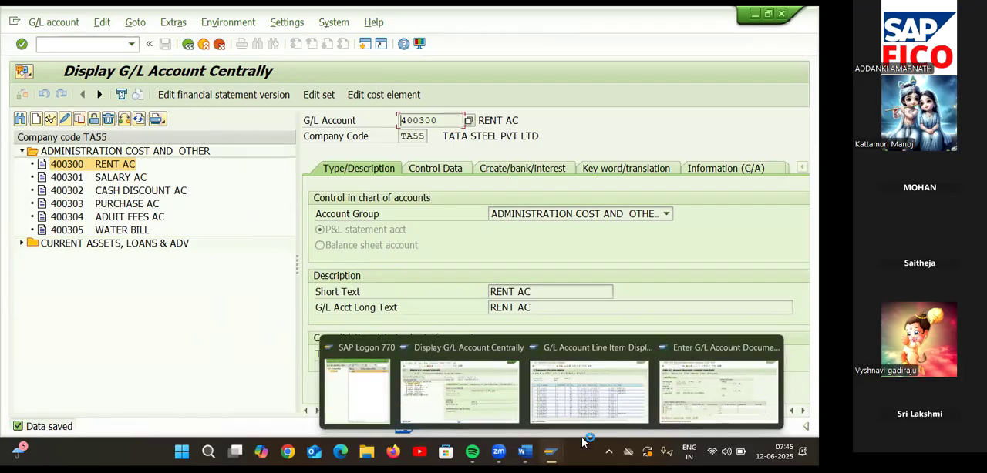
click(717, 389)
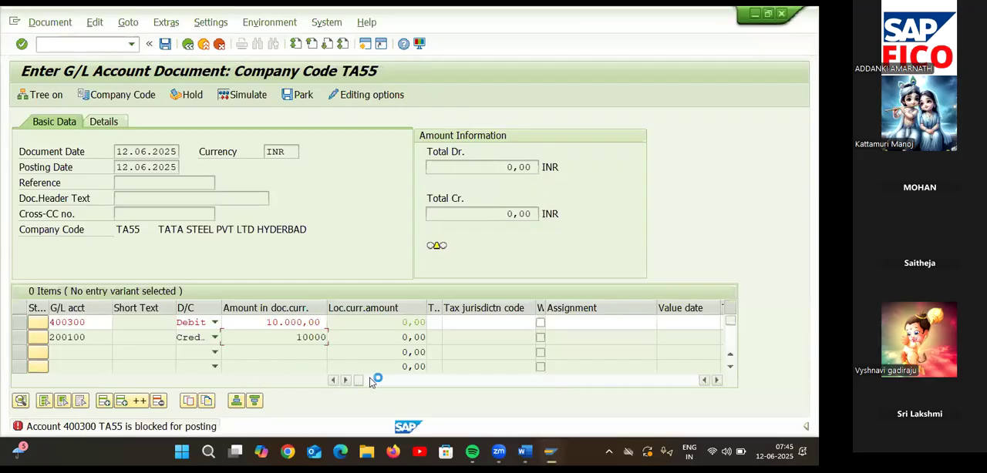
key(Return)
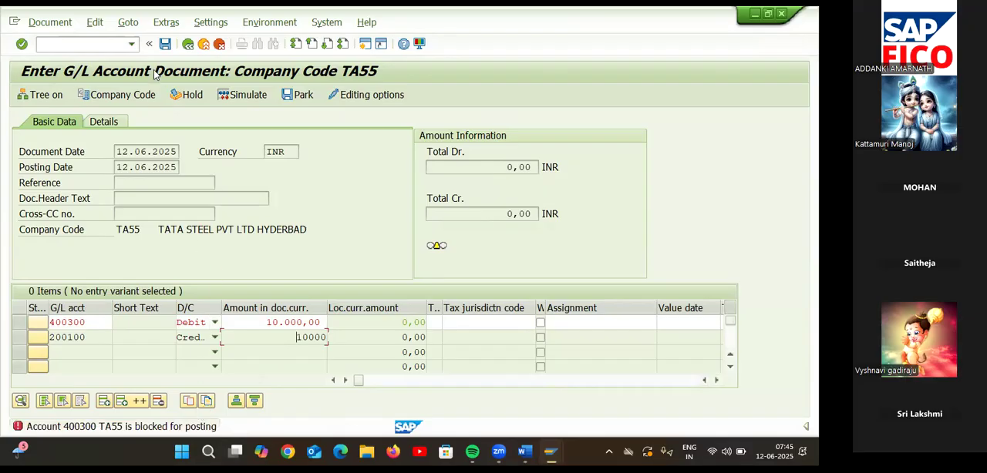
Restart transaction FB50 in the same session and set the document date to 12.06.2025.
click(70, 47)
text(/NFB50)
key(Return)
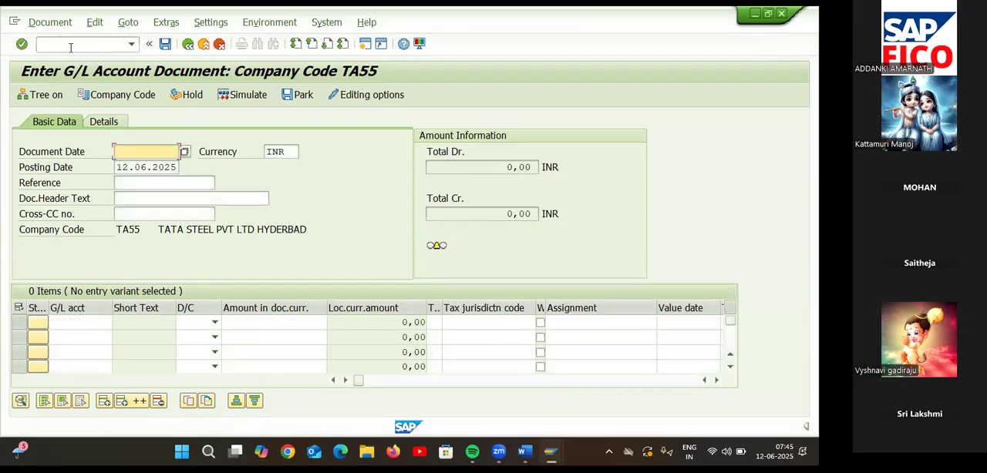
text(12.0)
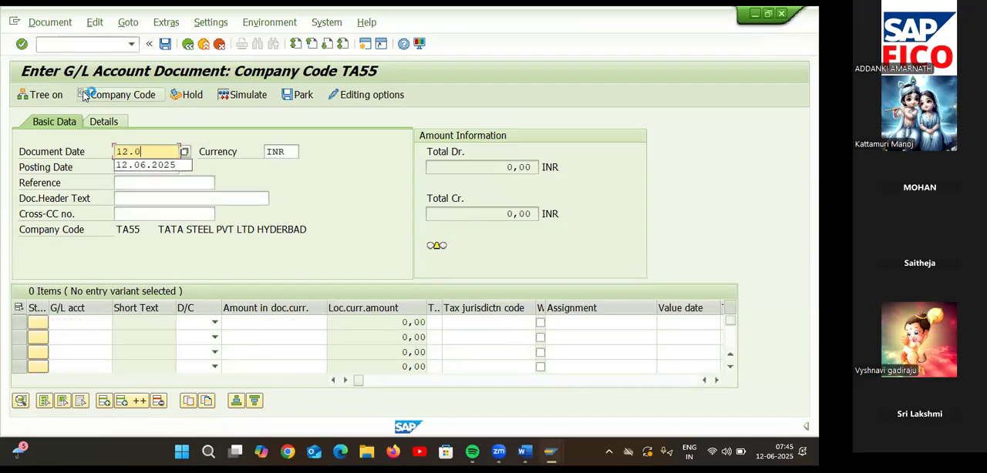
text(6.2025)
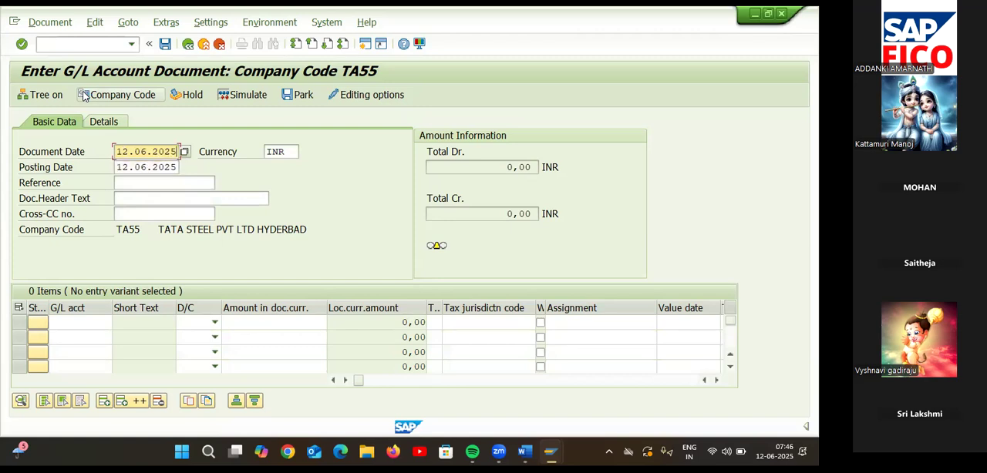
Look up account 400300 RENT AC for the first line item and enter it as a debit of 10000.
click(108, 323)
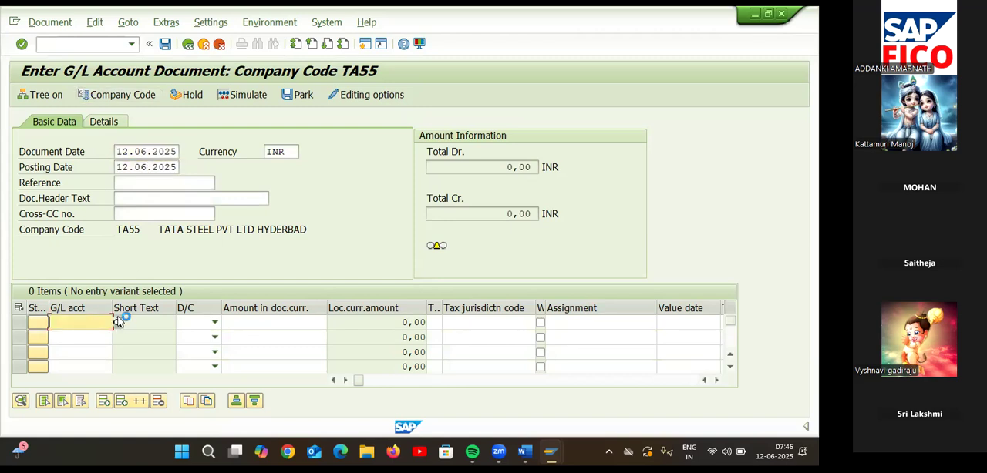
click(118, 322)
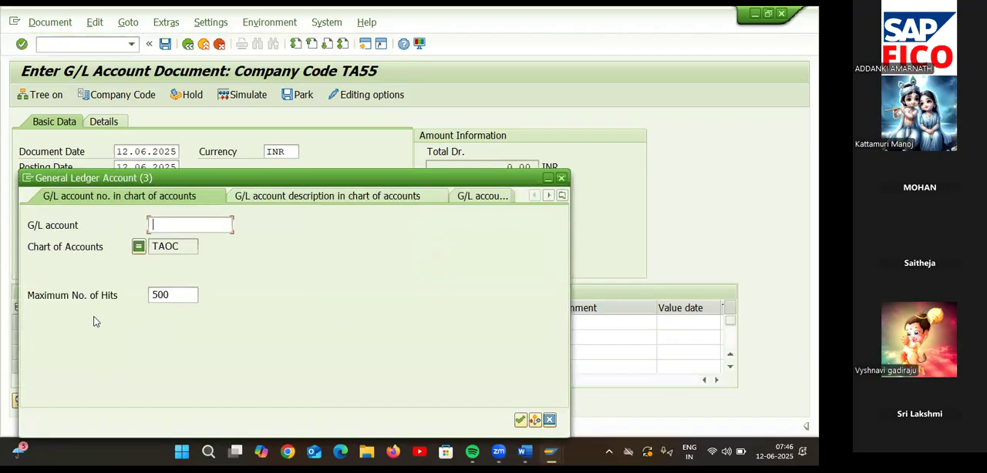
click(186, 247)
key(Return)
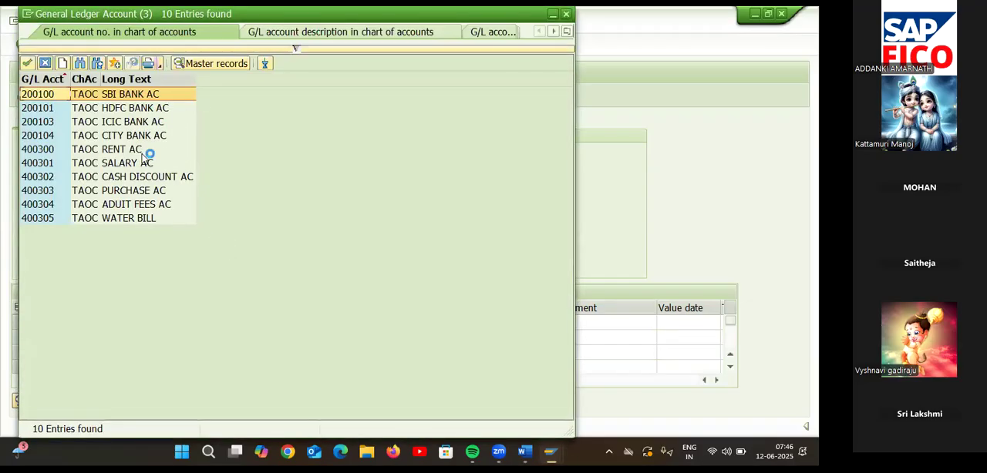
double_click(143, 149)
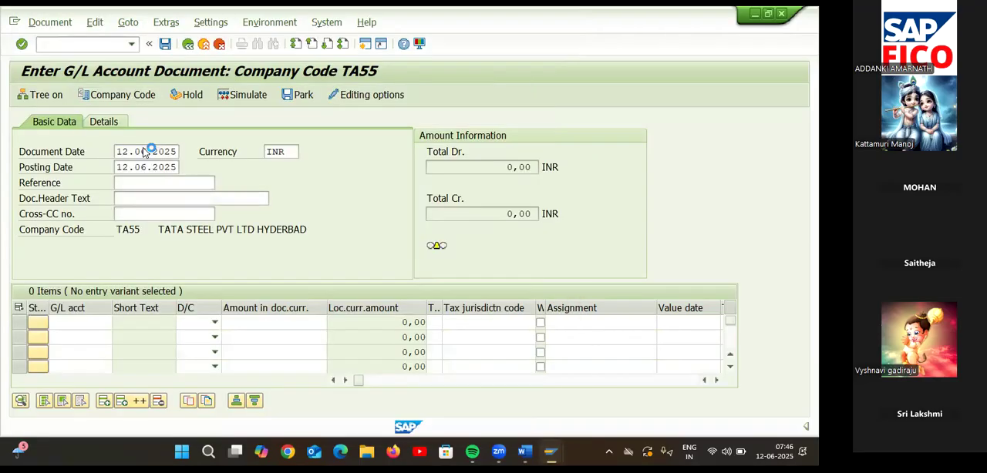
click(215, 322)
click(189, 348)
click(258, 335)
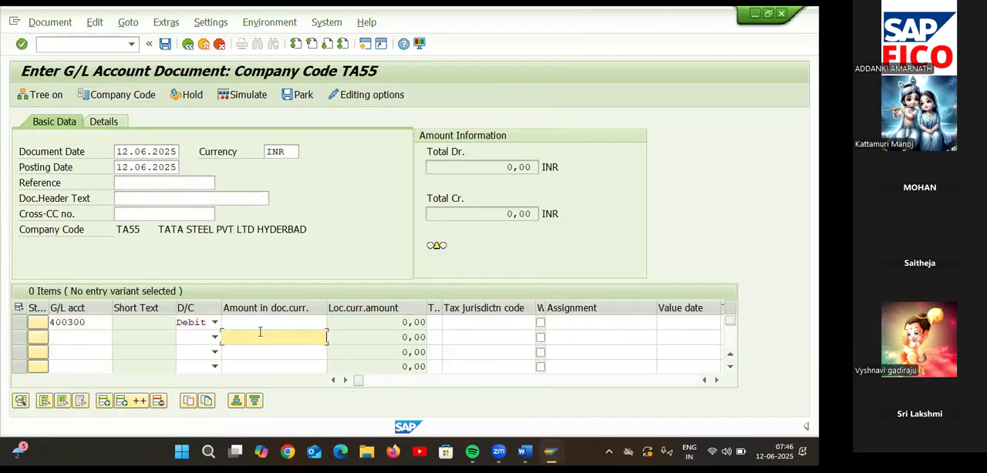
click(263, 323)
text(10000)
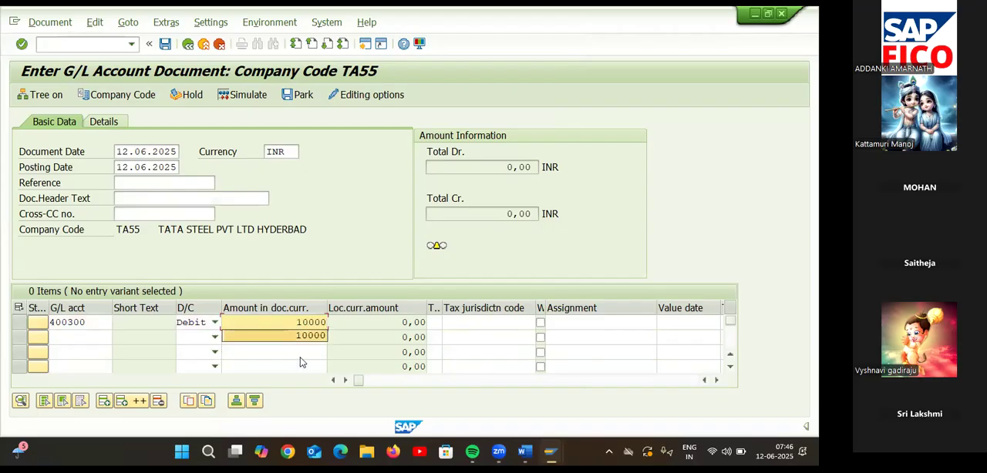
Look up account 200100 SBI BANK AC for the second line item and enter it as a credit of 10000.
click(269, 337)
click(77, 336)
click(117, 339)
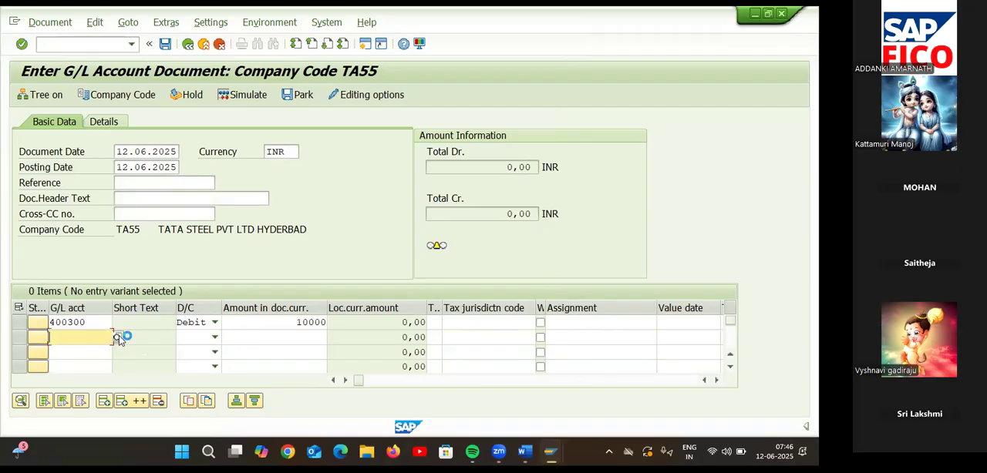
click(193, 243)
key(Return)
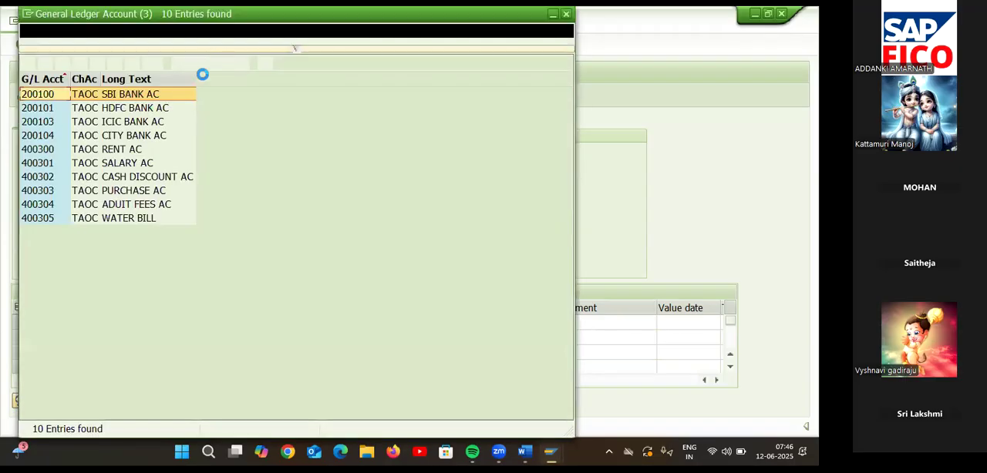
double_click(179, 97)
click(215, 337)
click(191, 351)
click(261, 338)
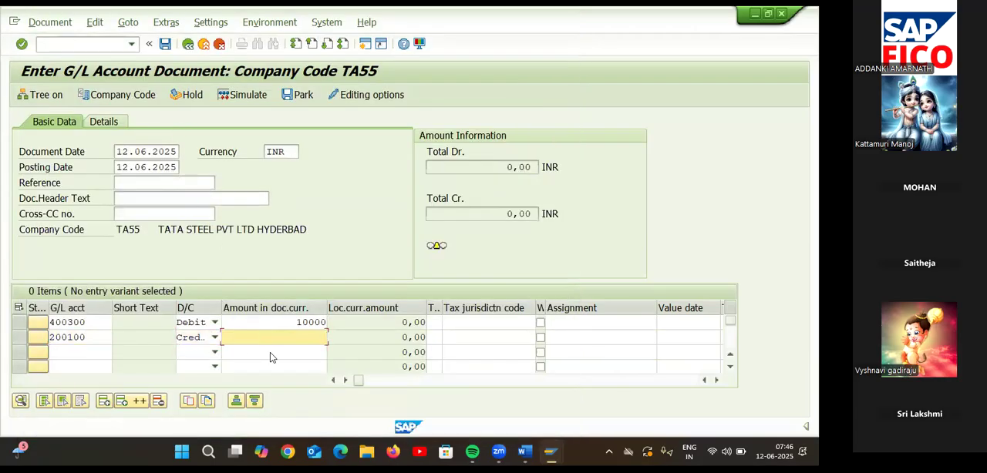
text(10000)
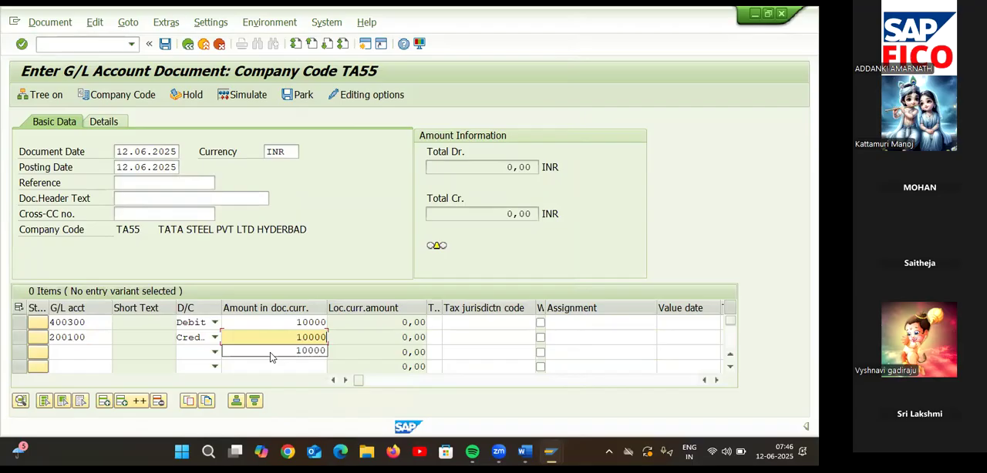
Validate the line items, simulate the G/L document, and post it in company code TA55.
key(Return)
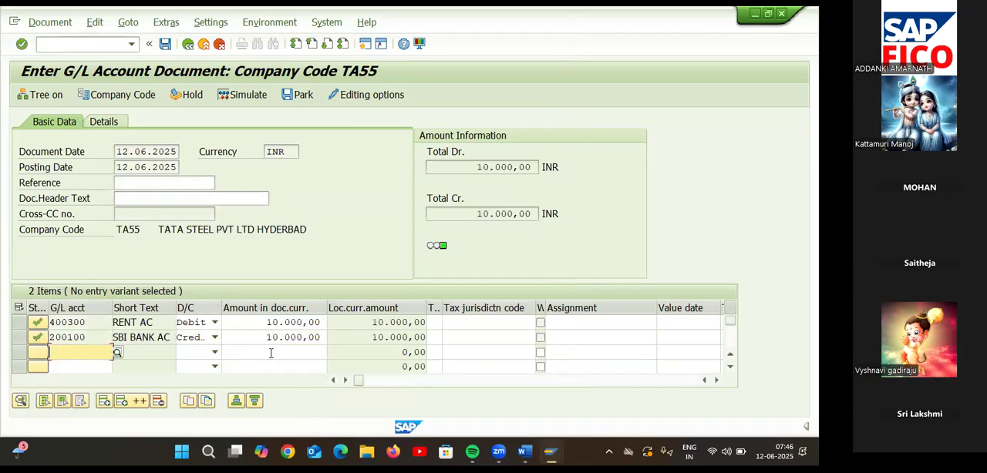
click(245, 95)
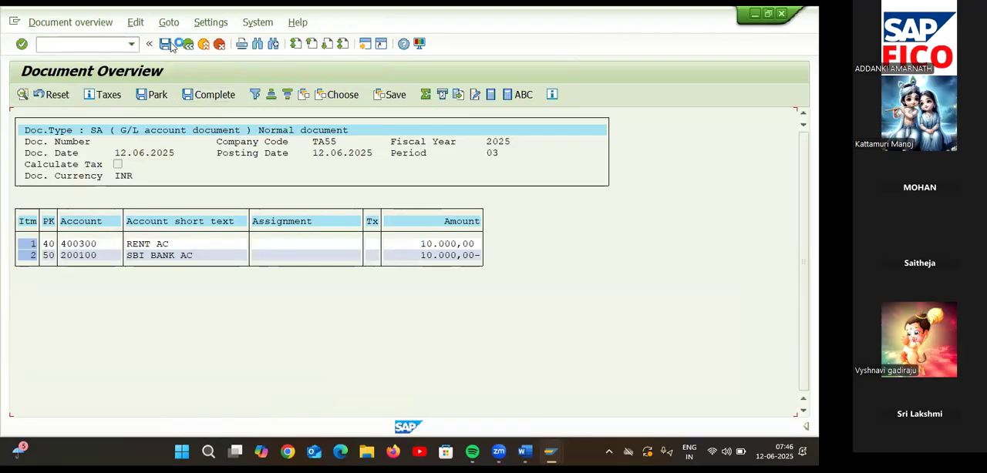
key(ctrl+s)
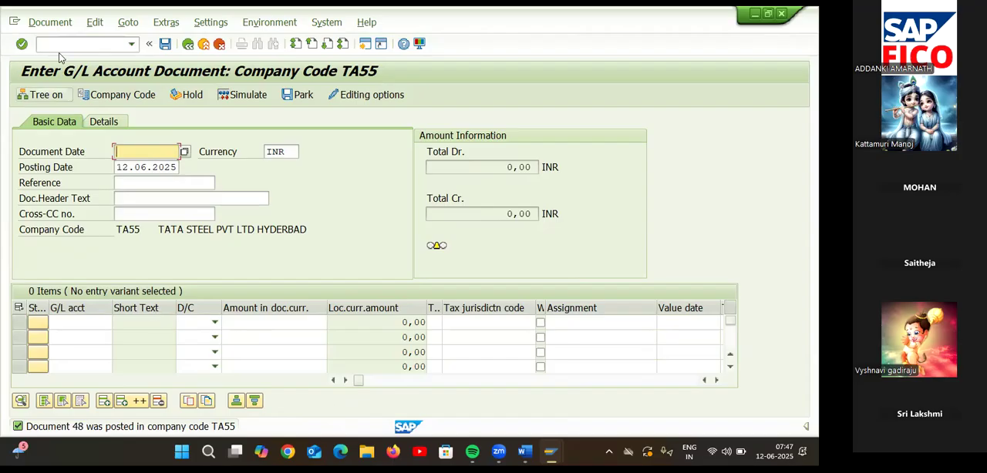
Switch to the Display G/L Account Centrally session and start transaction OBR2 there.
mouse_move(550, 452)
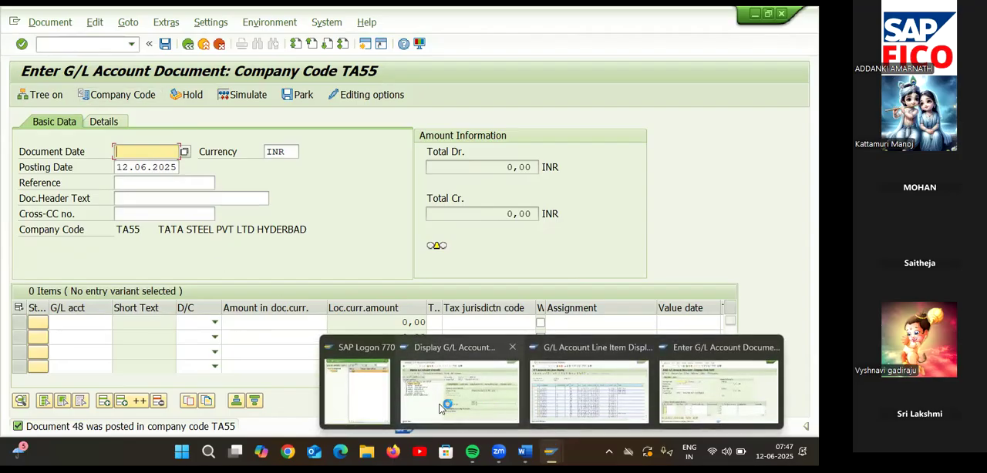
click(441, 408)
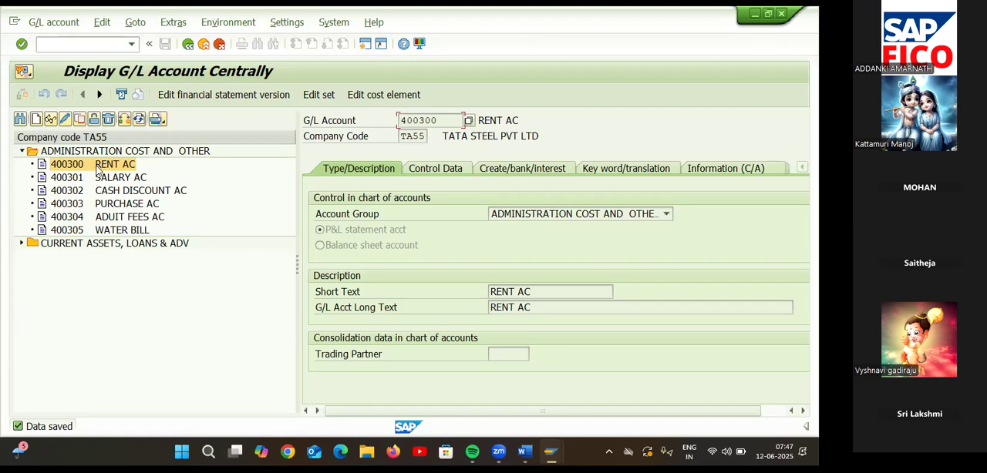
click(104, 166)
click(107, 48)
text(/NO)
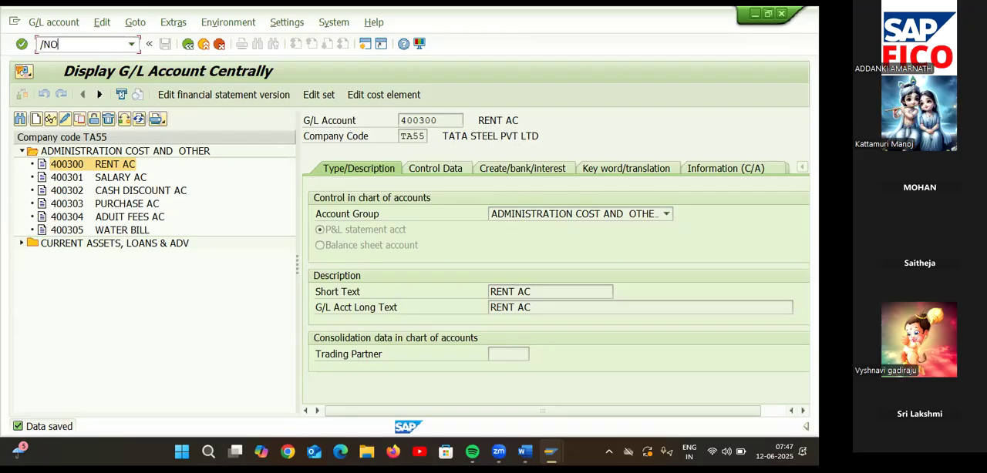
text(BR2)
key(Return)
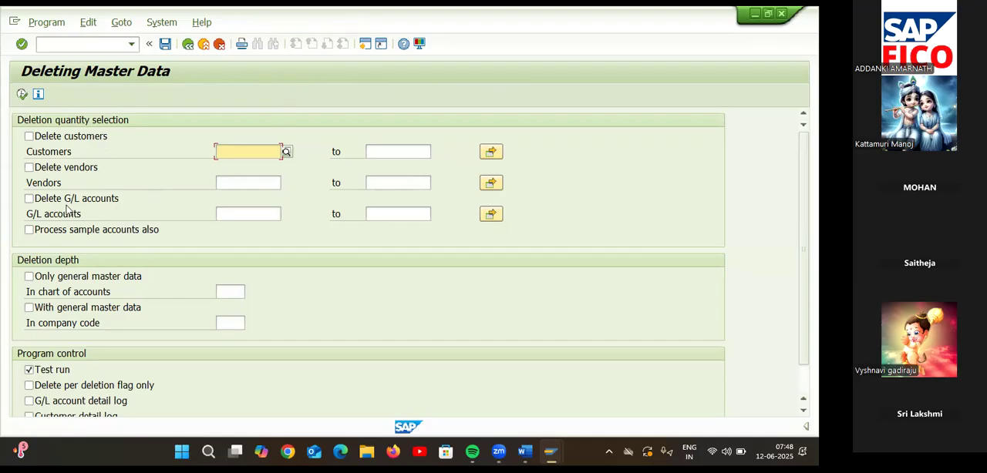
Enable deletion of G/L accounts and enter account 400300 RENT AC as the account to delete.
click(29, 198)
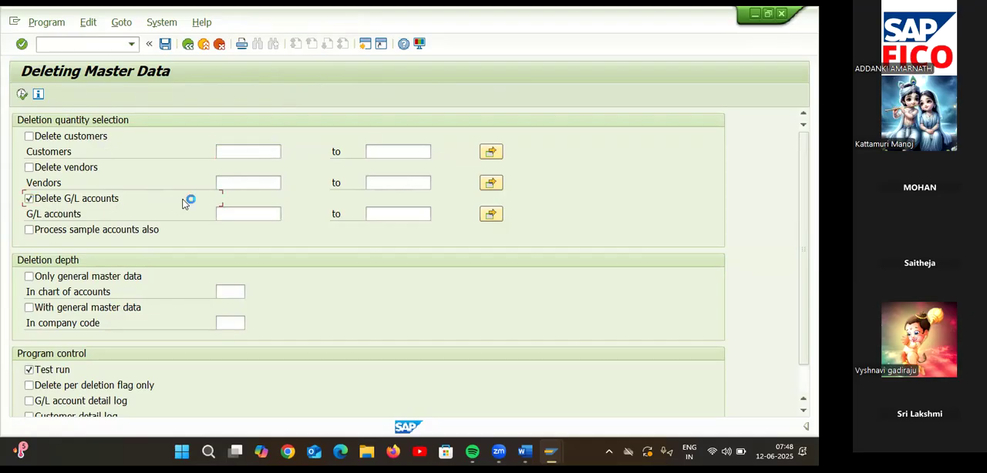
click(270, 218)
text(400300)
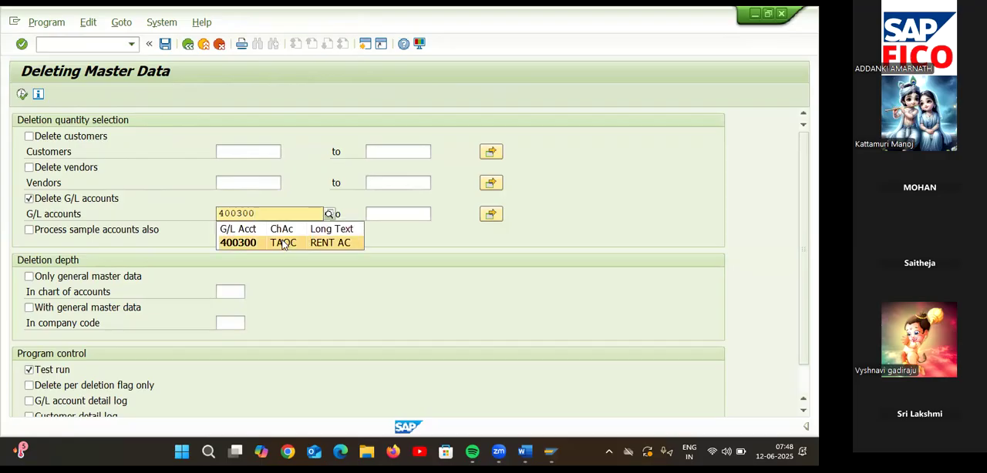
click(284, 244)
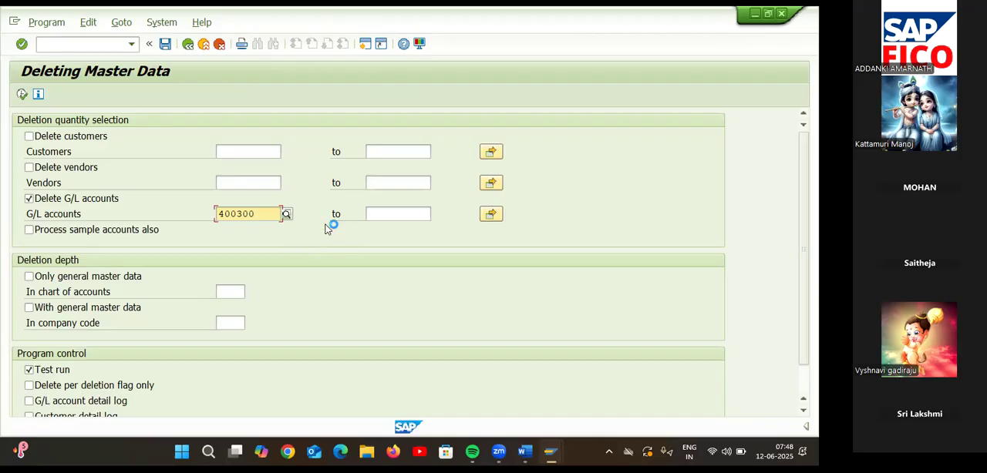
Set the deletion depth to include general master data in company code TA55.
click(29, 307)
click(223, 322)
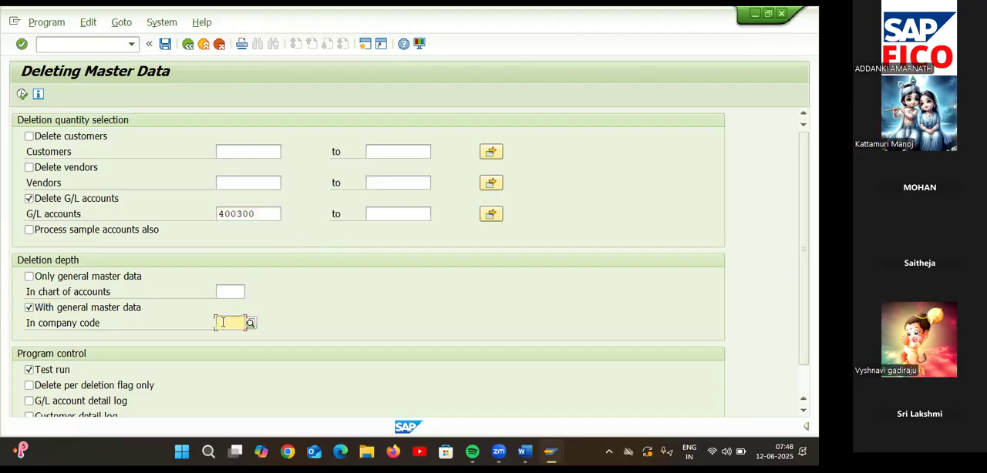
text(TA55)
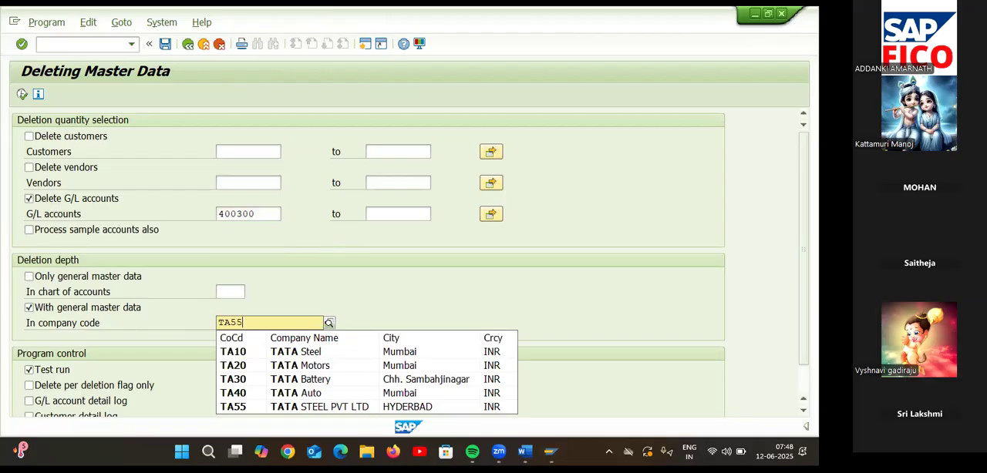
click(236, 351)
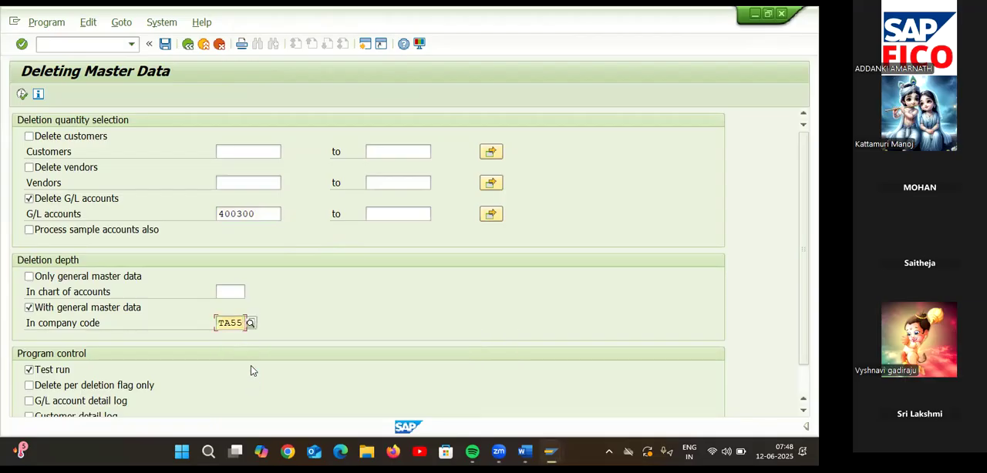
key(F8)
key(F8)
Examine the multiple selection for G/L accounts, including its clipboard upload option, and close it without accepting any selections.
click(495, 215)
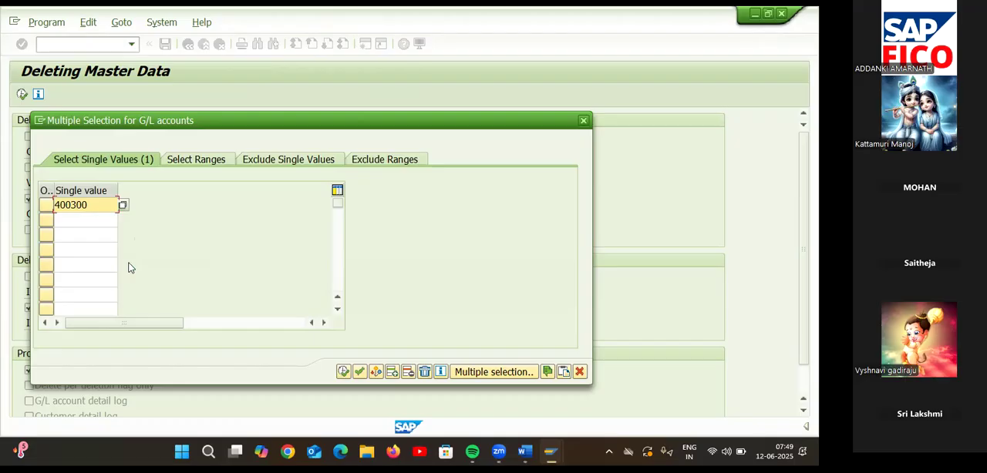
click(565, 372)
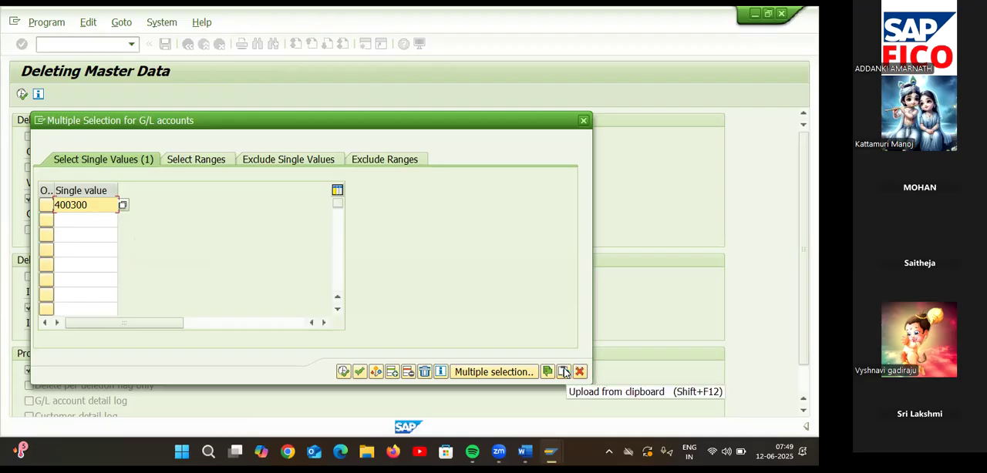
click(565, 372)
click(565, 372)
click(565, 373)
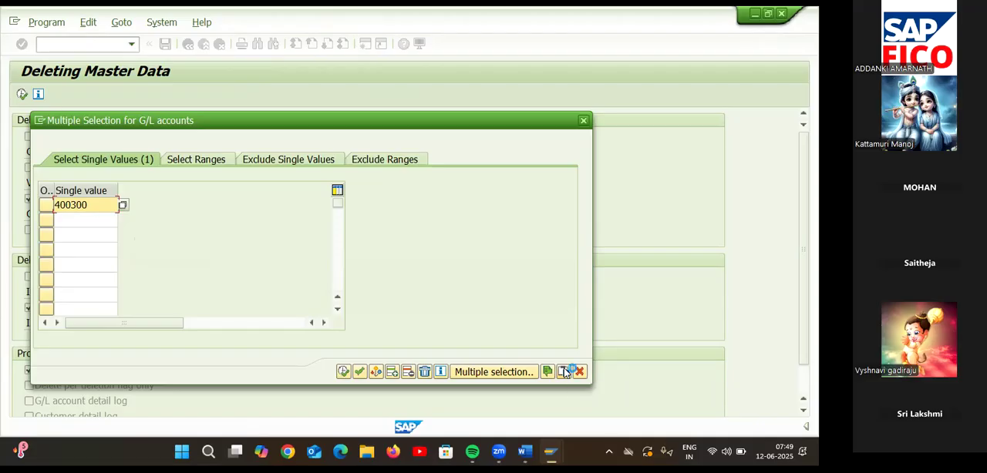
click(565, 373)
click(565, 372)
click(565, 373)
click(584, 121)
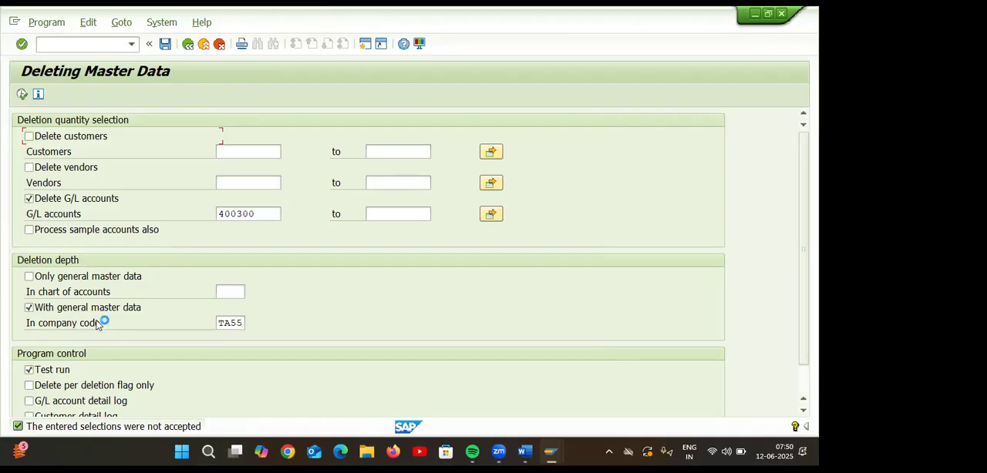
Execute the master data deletion as a test run, view its log, and return to the selection screen.
click(22, 94)
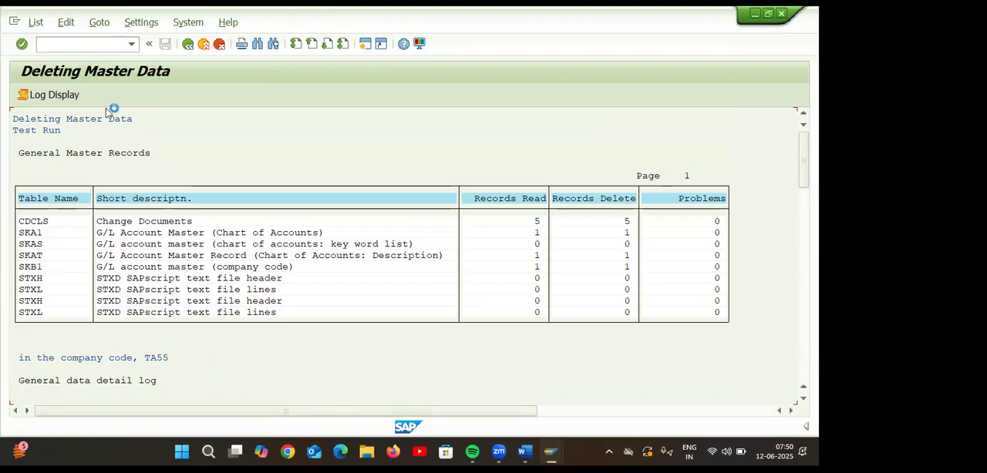
click(75, 93)
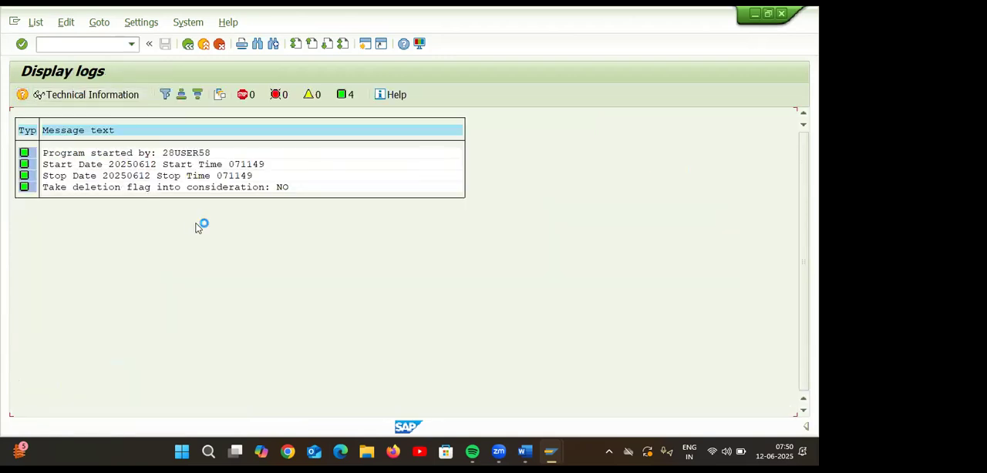
click(188, 45)
click(188, 44)
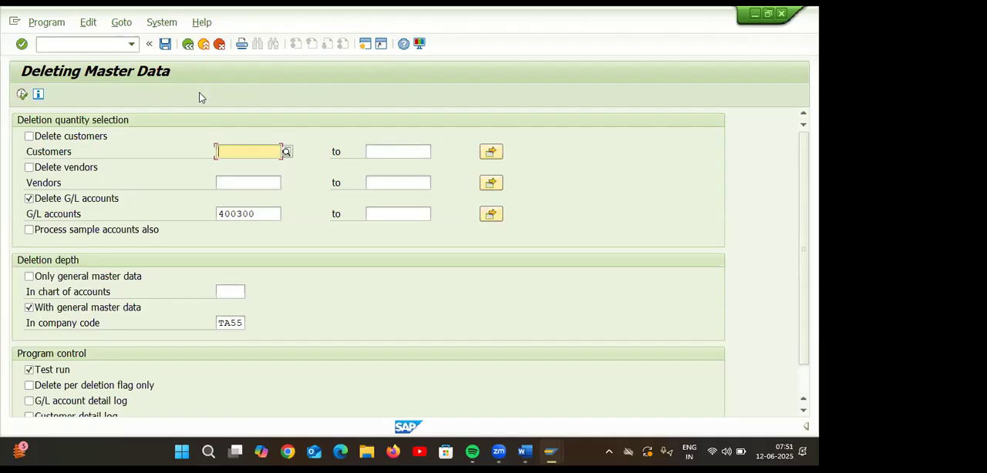
Turn off the test run, try to execute the actual deletion of account 400300, and exit the program.
click(30, 370)
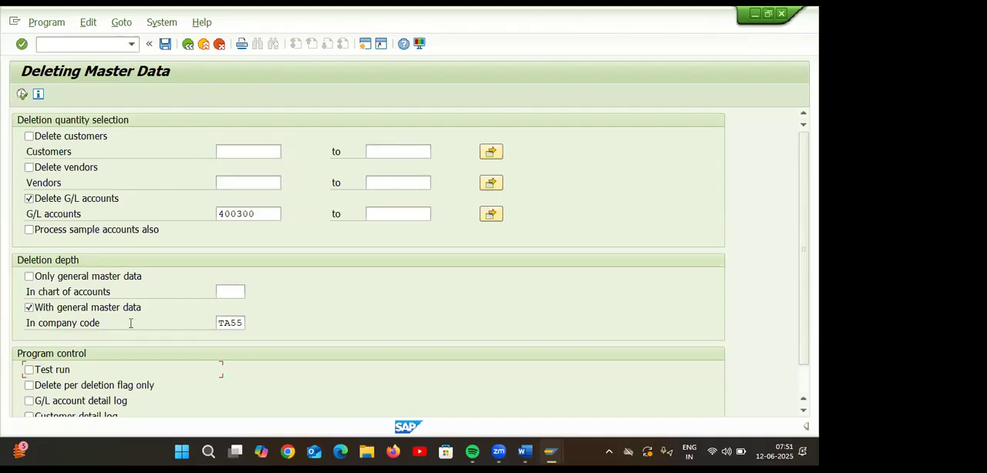
key(F8)
click(22, 94)
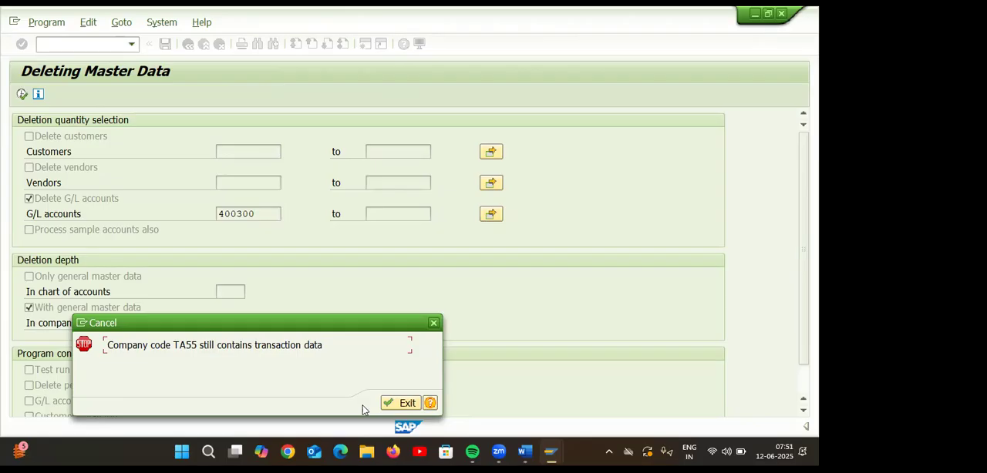
click(406, 403)
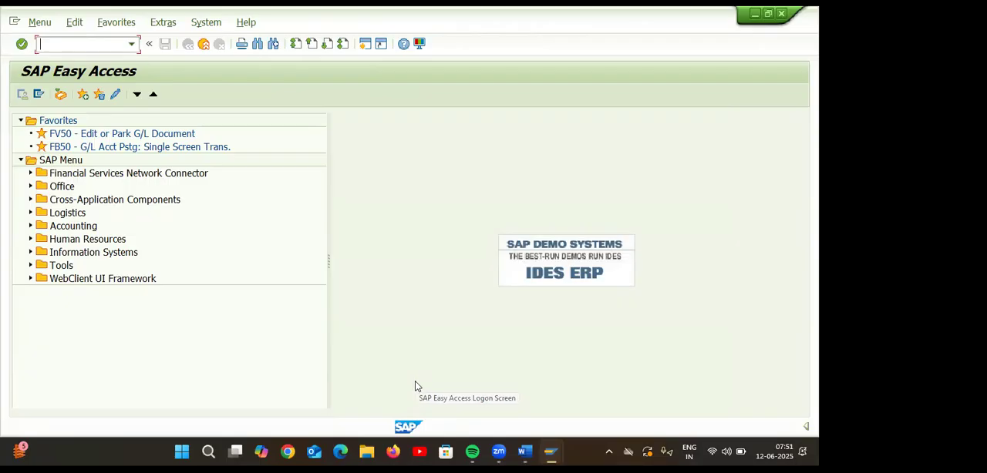
Start transaction FS00 and expand the ADMINISTRATION COST AND OTHER account group.
text(FS00)
key(Return)
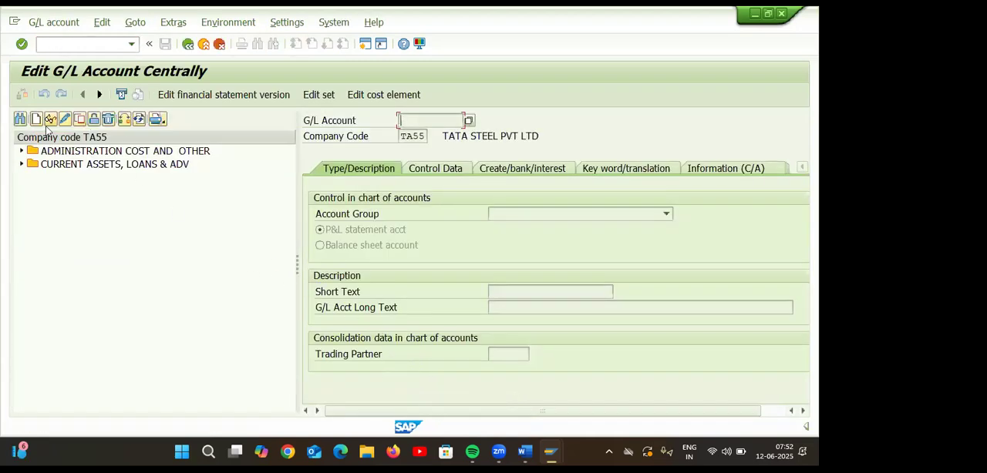
click(21, 151)
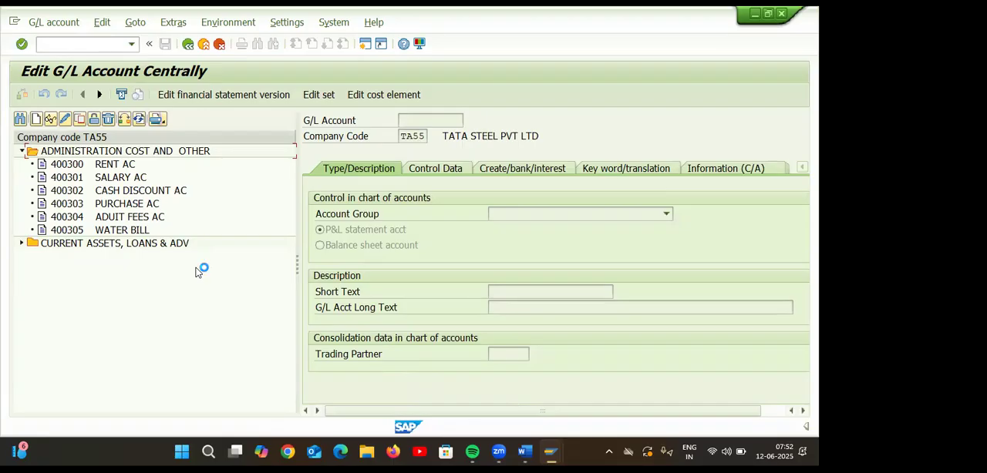
Copy G/L account 400300 RENT AC in company code TA55 to the new account number 400306.
click(82, 164)
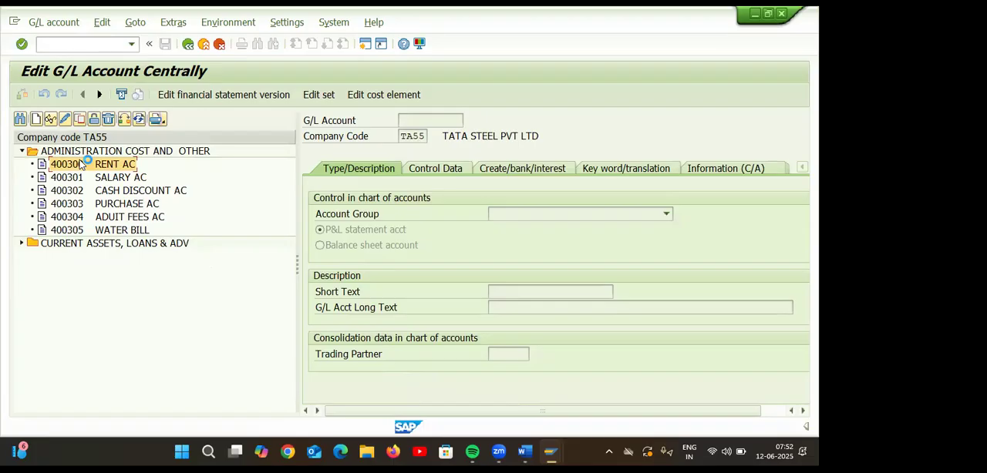
click(80, 120)
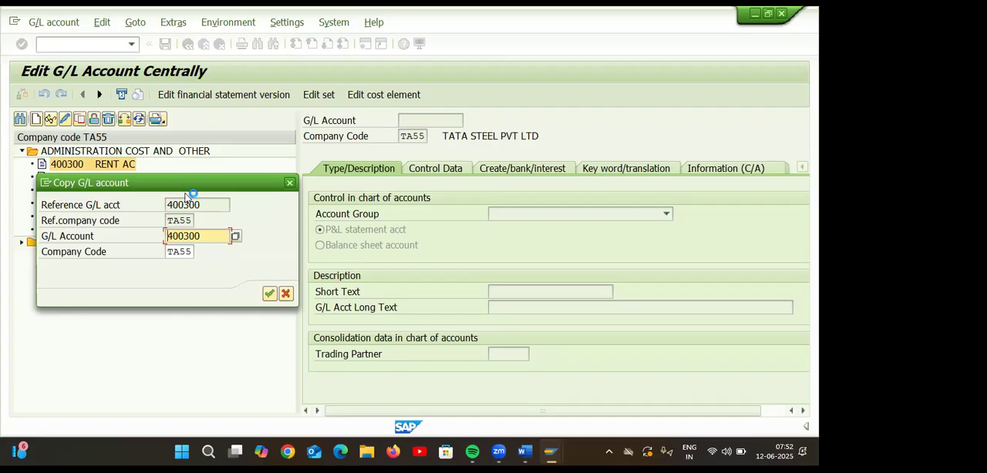
drag(222, 182, 386, 142)
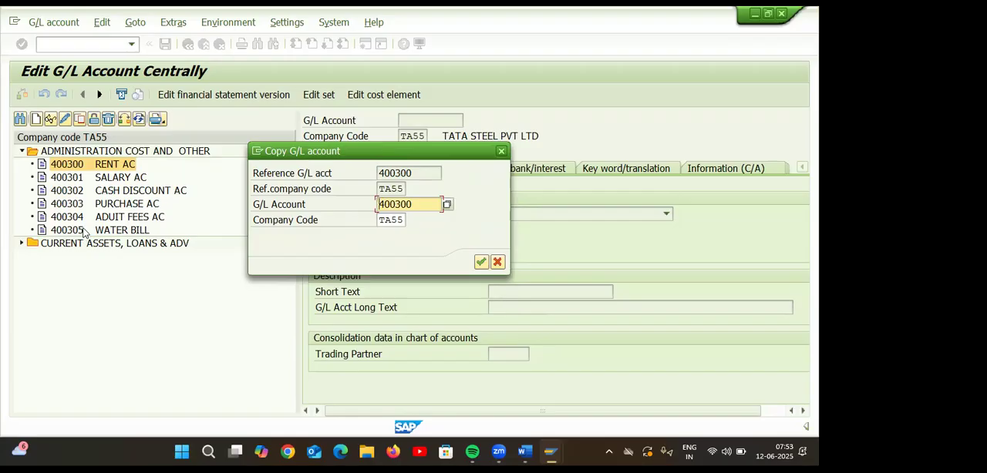
click(421, 203)
key(BackSpace)
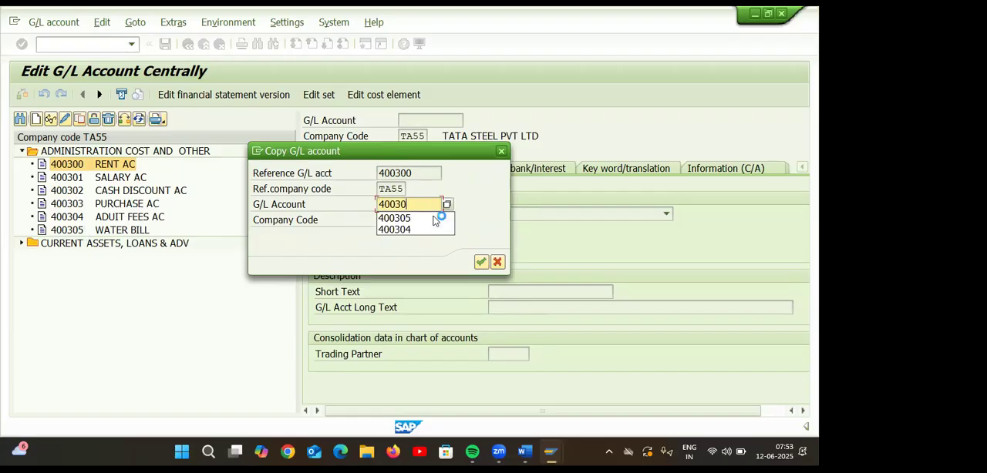
text(6)
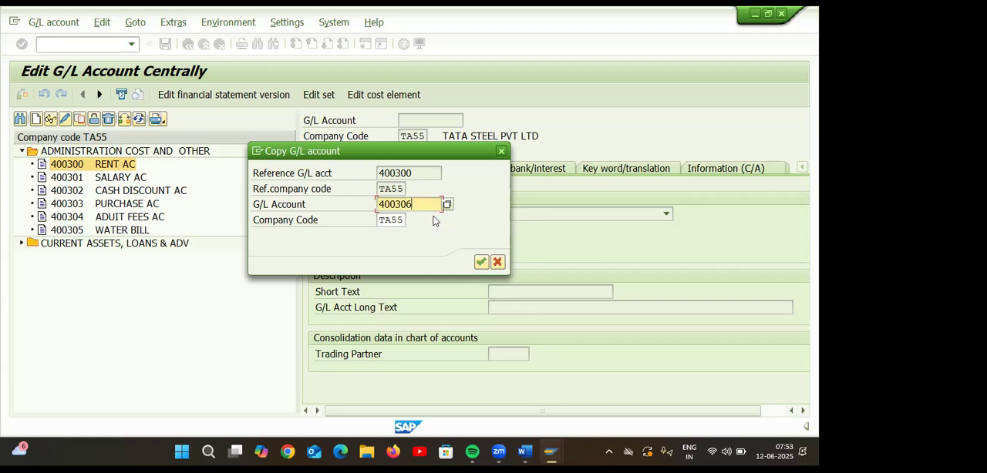
click(480, 262)
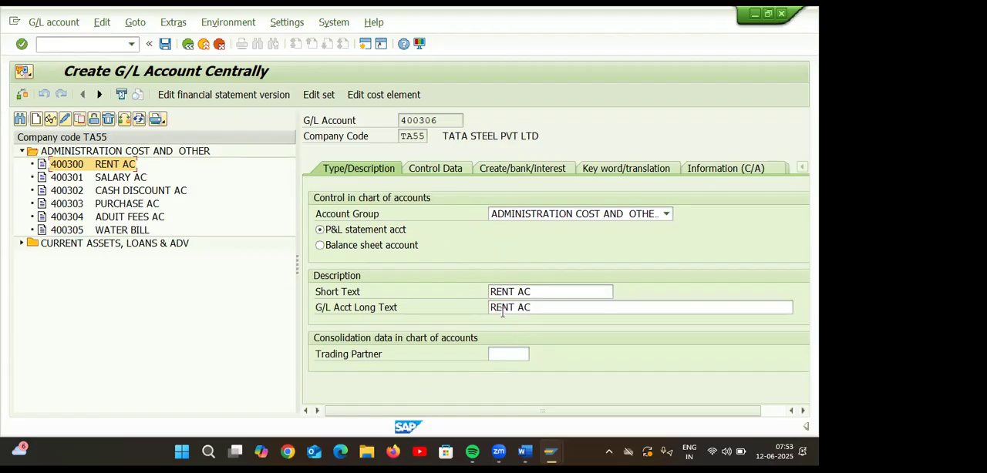
Examine the control data and the create/bank/interest settings copied to account 400306.
click(438, 165)
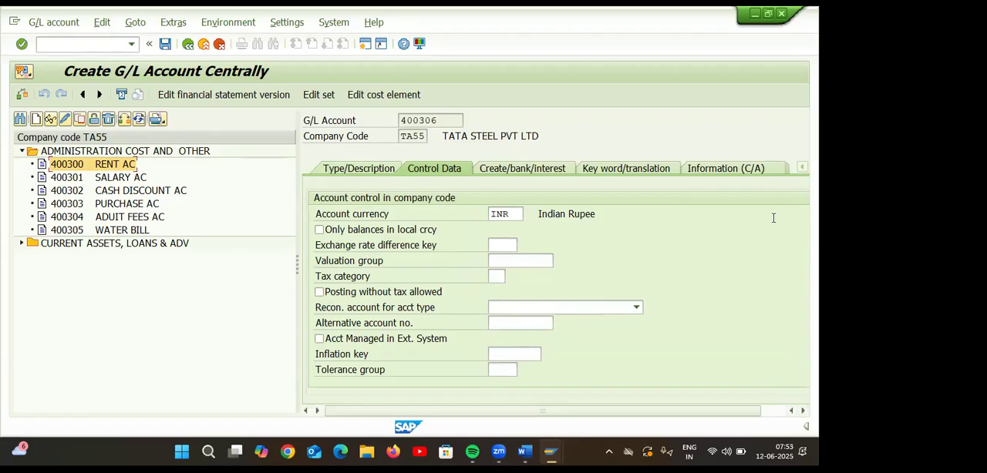
drag(718, 411, 744, 411)
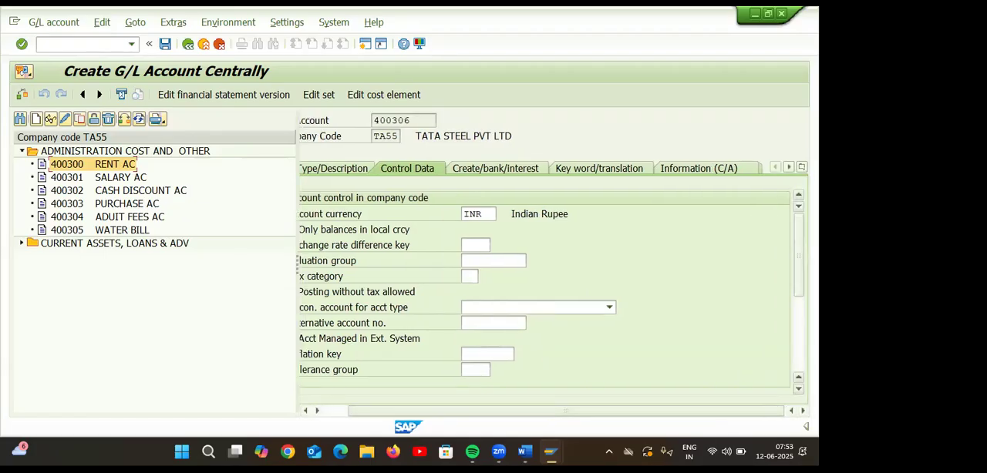
drag(798, 254, 798, 263)
click(799, 390)
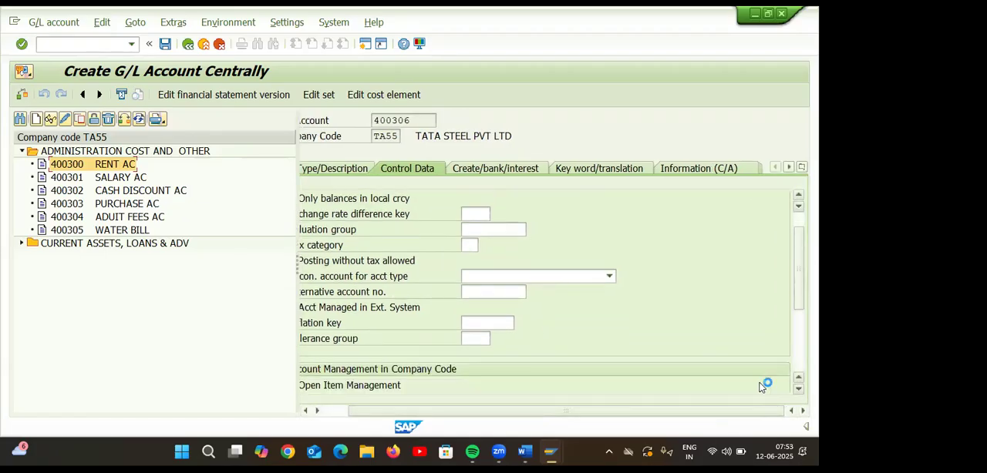
drag(447, 414, 368, 414)
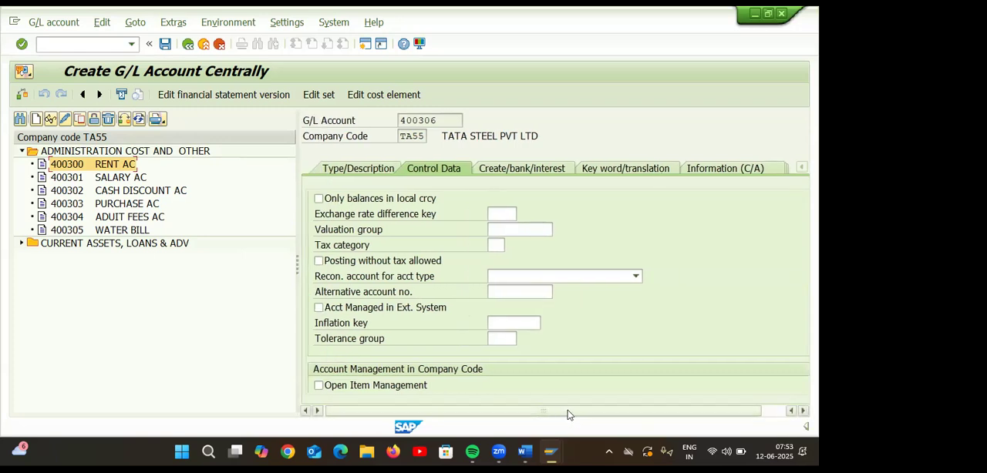
click(798, 389)
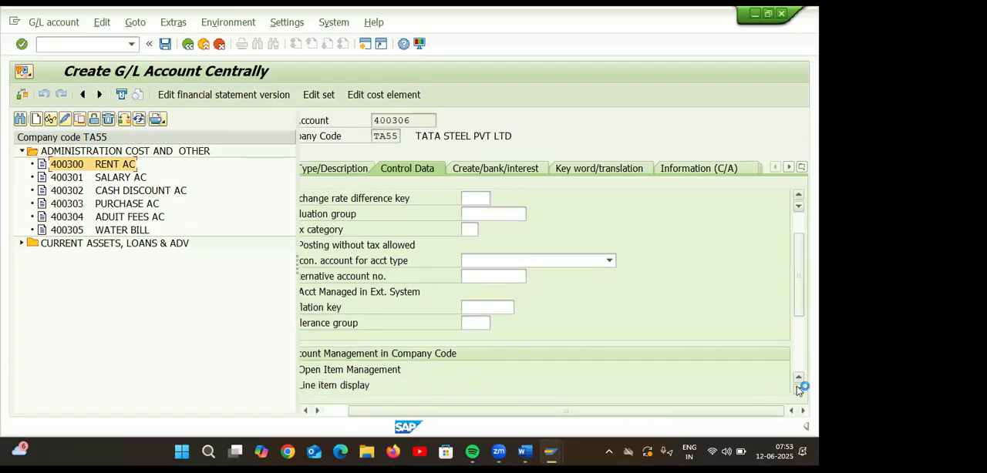
click(799, 390)
click(799, 389)
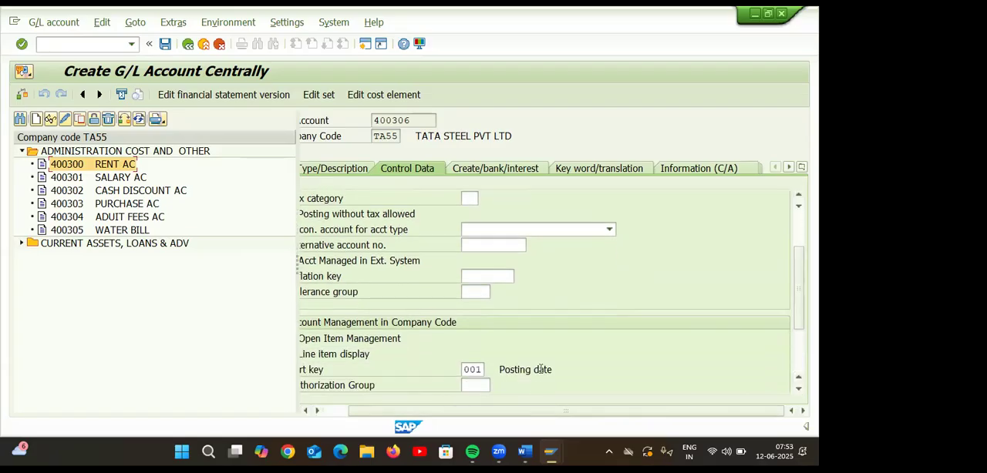
drag(443, 410, 418, 409)
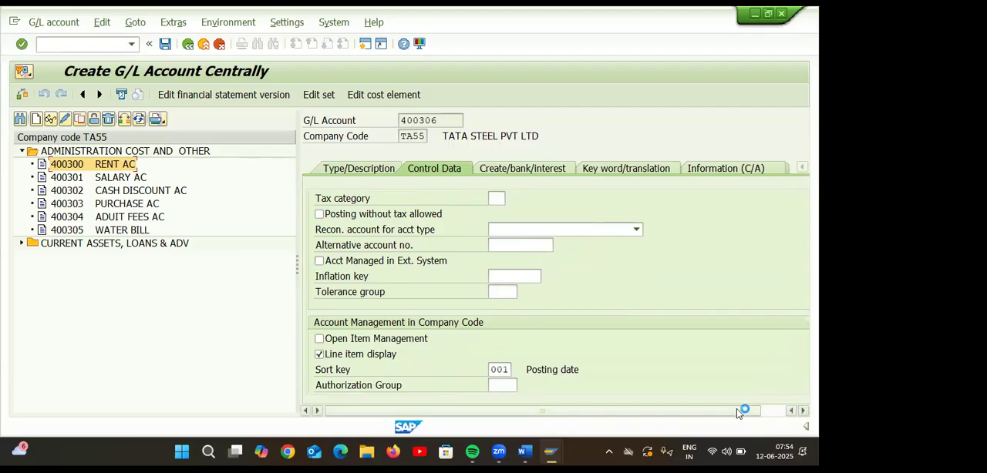
click(551, 173)
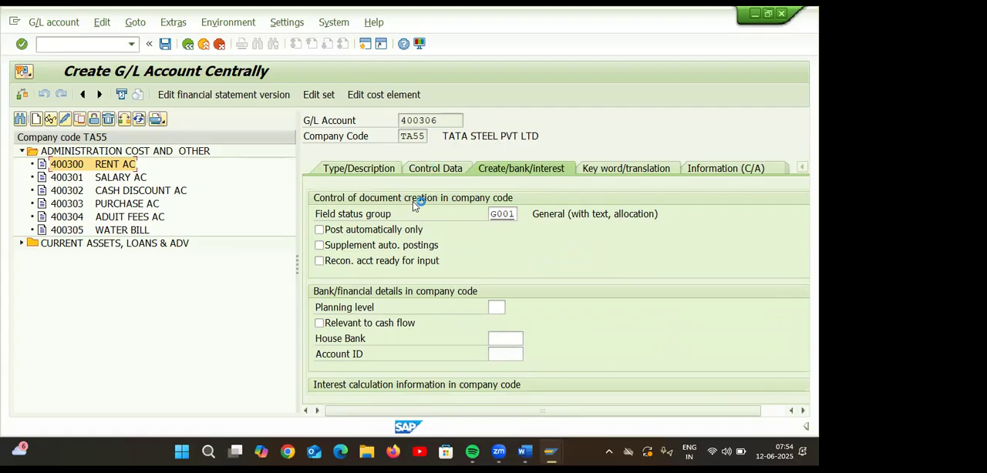
Set both the short text and the long text of account 400306 to RENT AC 2 and save it.
click(371, 173)
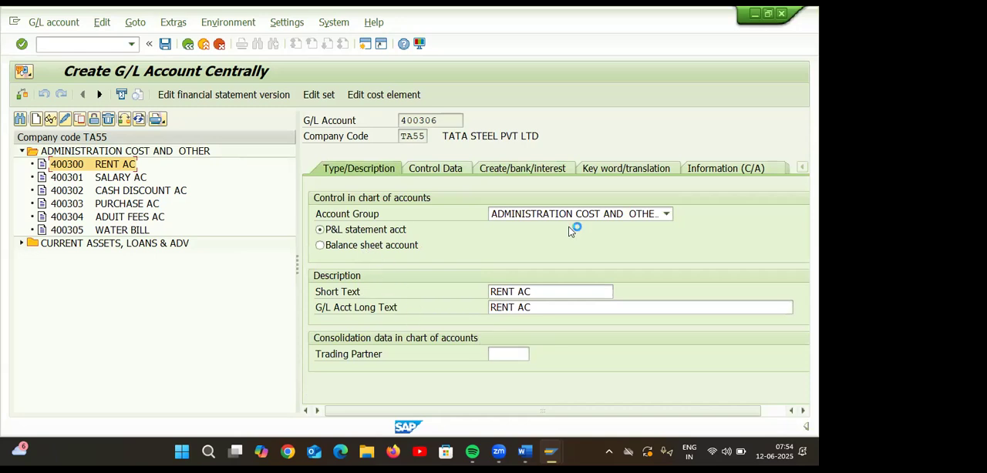
click(545, 288)
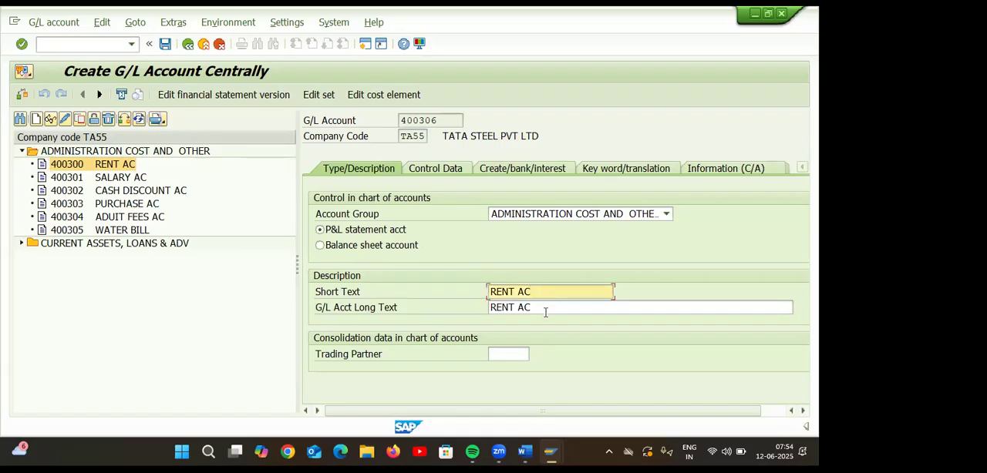
text(TO=)
key(BackSpace)
key(BackSpace)
key(BackSpace)
text(2)
click(545, 311)
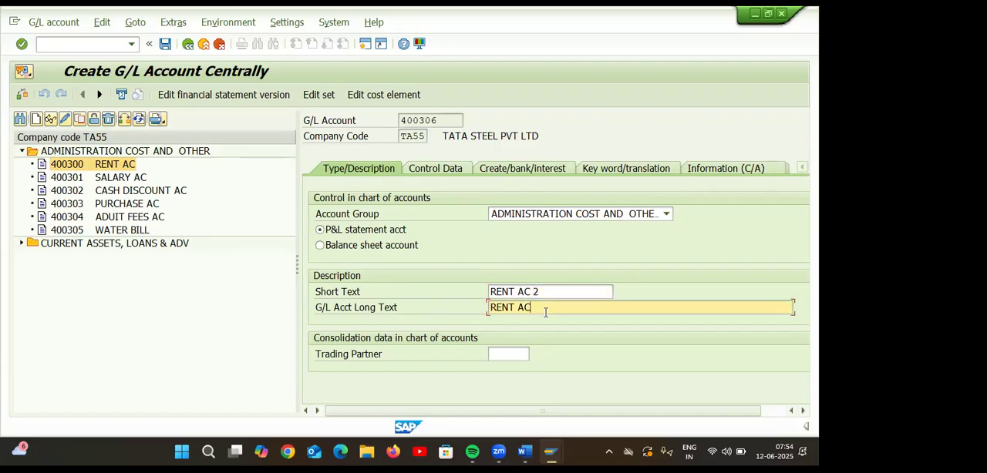
text(2)
click(165, 44)
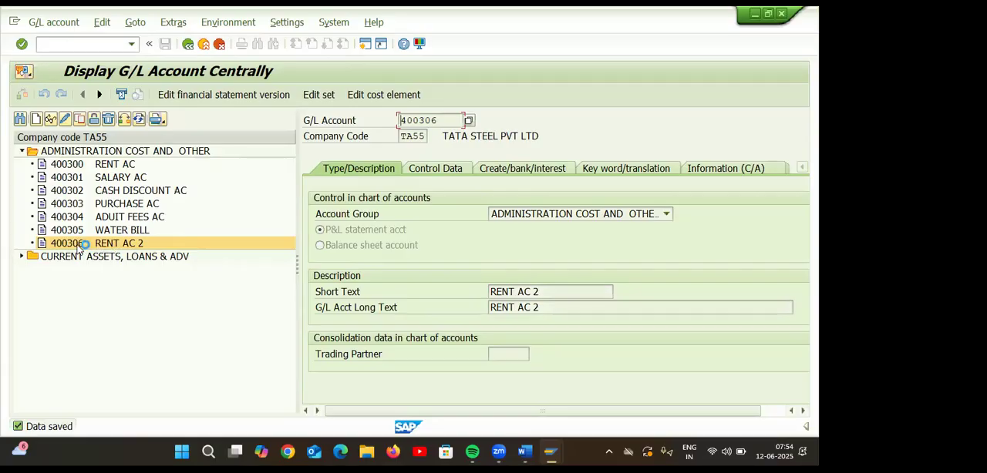
Copy G/L account 400305 WATER BILL in company code TA55 to the new account number 400307.
double_click(165, 230)
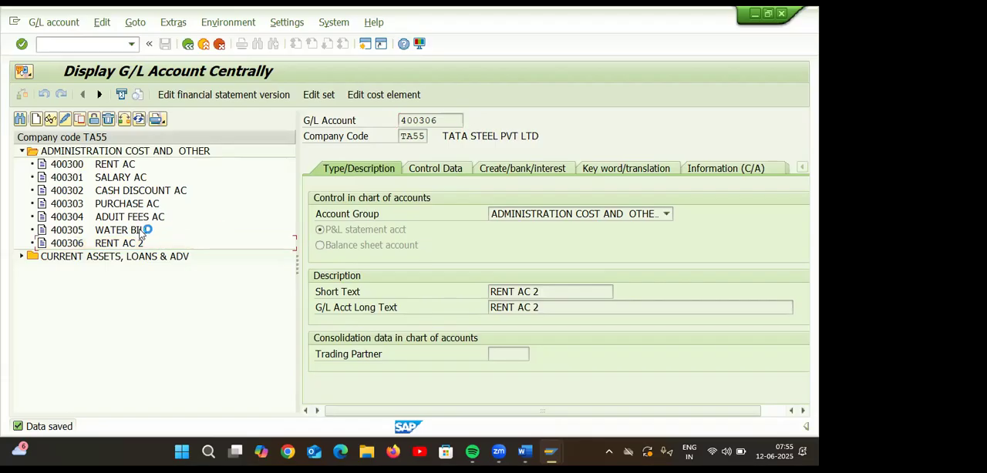
click(81, 121)
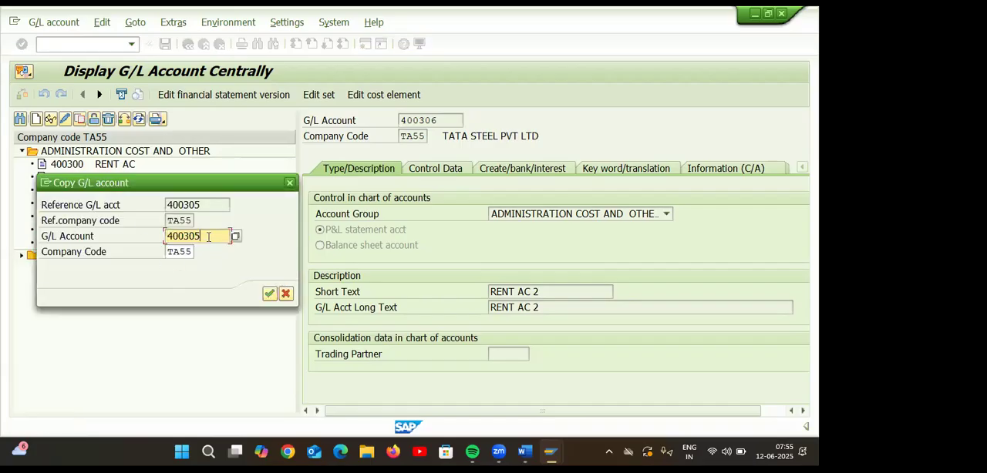
drag(192, 179, 319, 194)
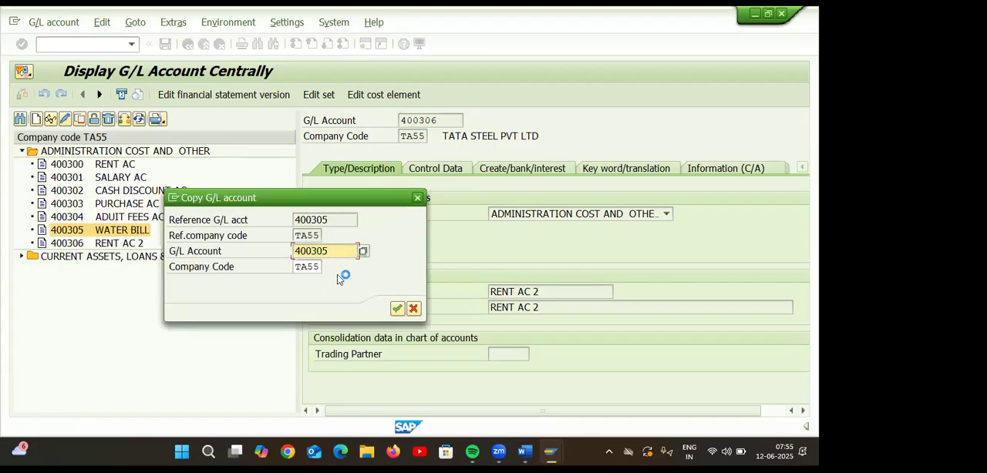
key(BackSpace)
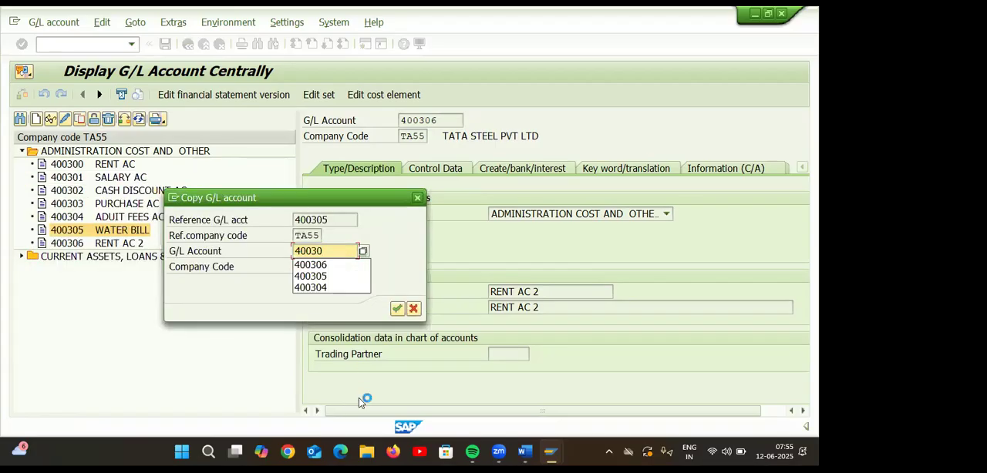
text(7)
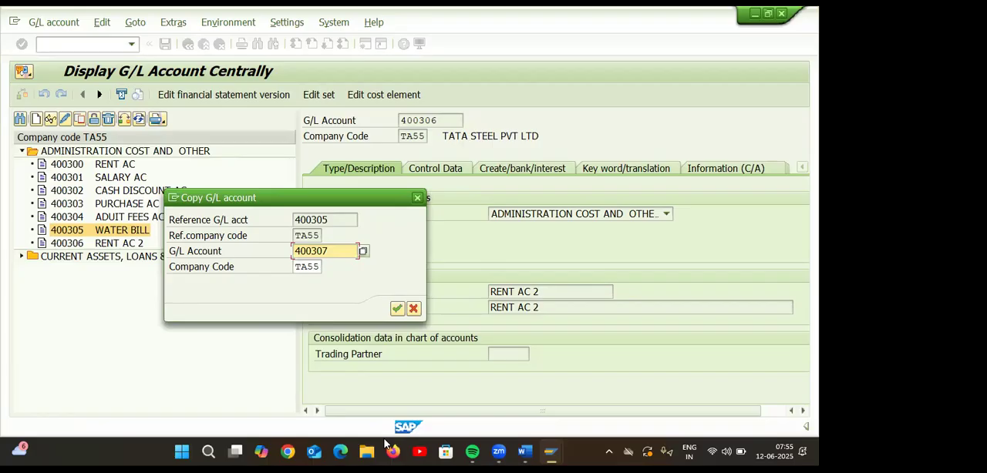
click(396, 309)
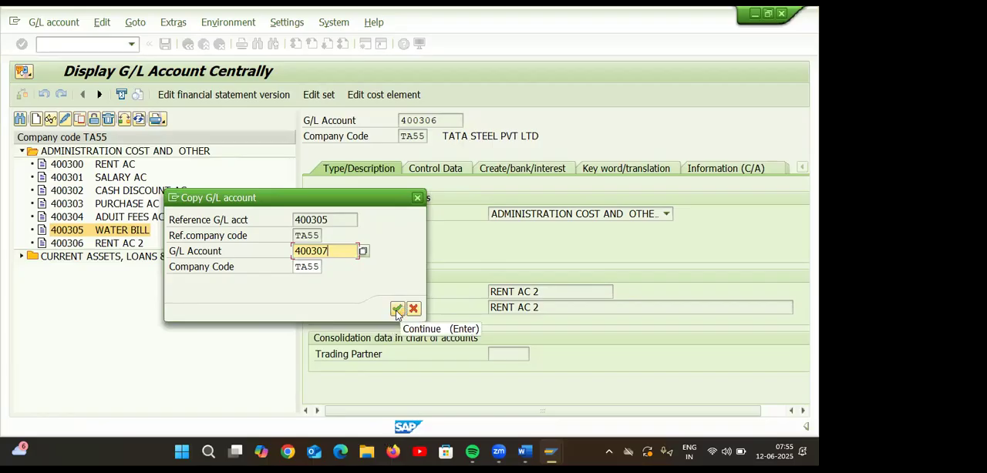
click(396, 310)
click(396, 309)
click(396, 310)
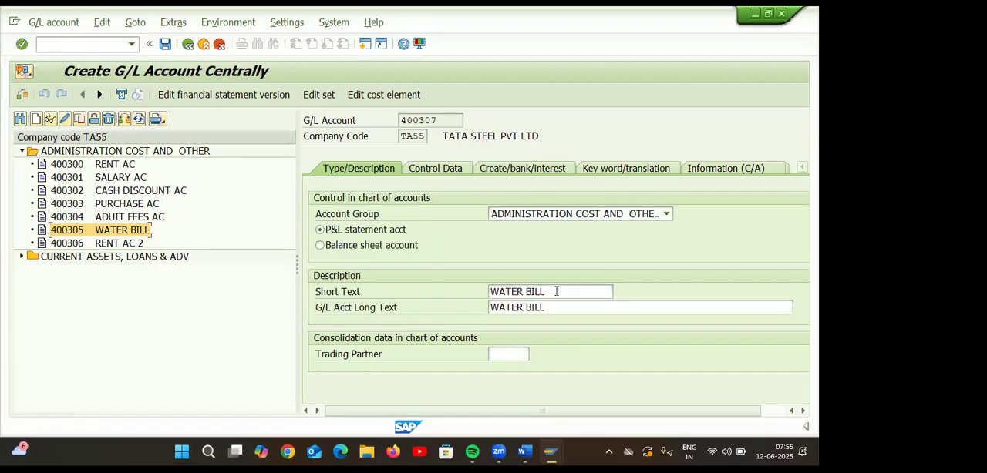
Set both the short text and the long text of account 400307 to WATER BILL 2 and save it.
click(555, 292)
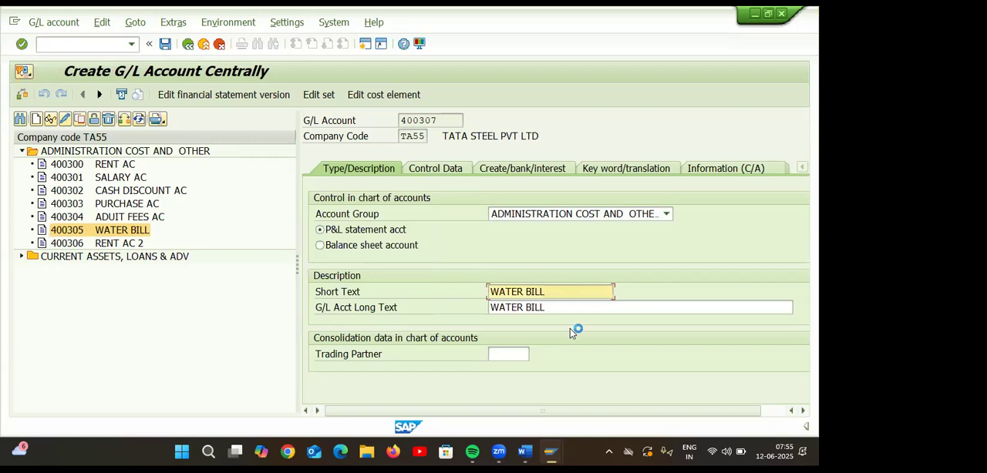
text(2)
click(566, 308)
text(2)
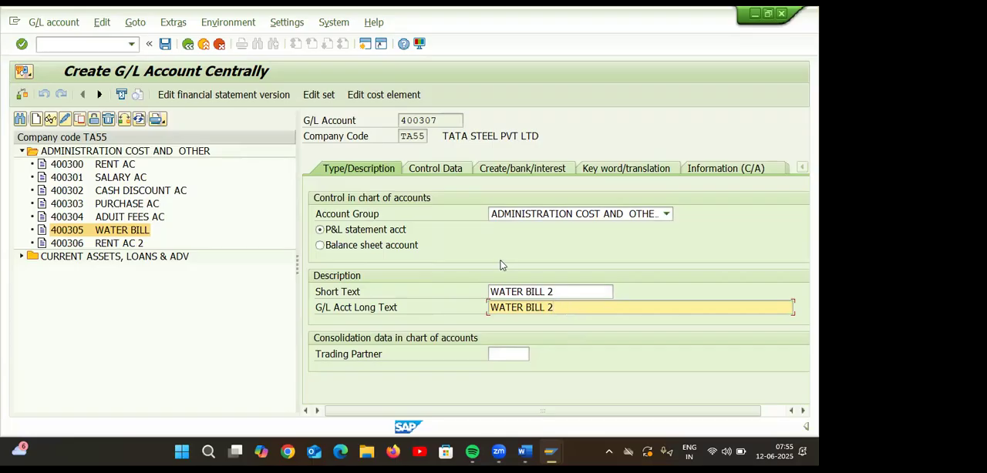
key(Return)
click(165, 44)
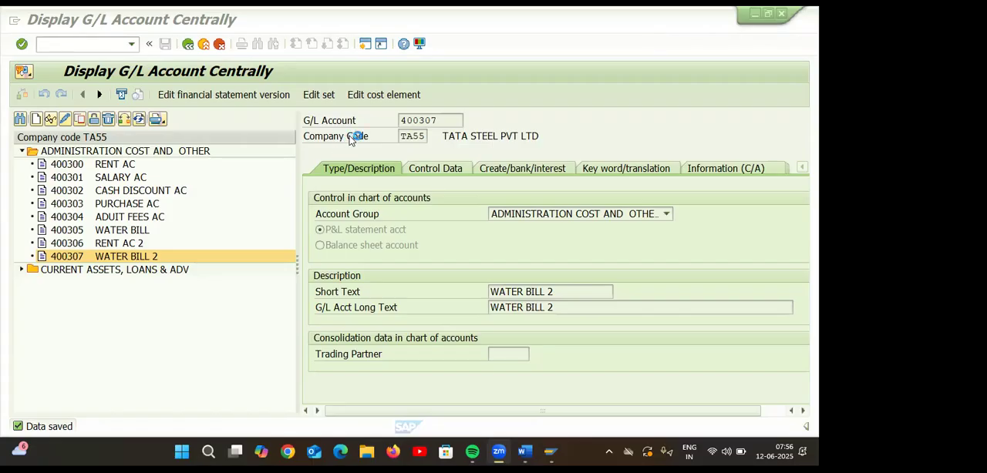
right_click(701, 29)
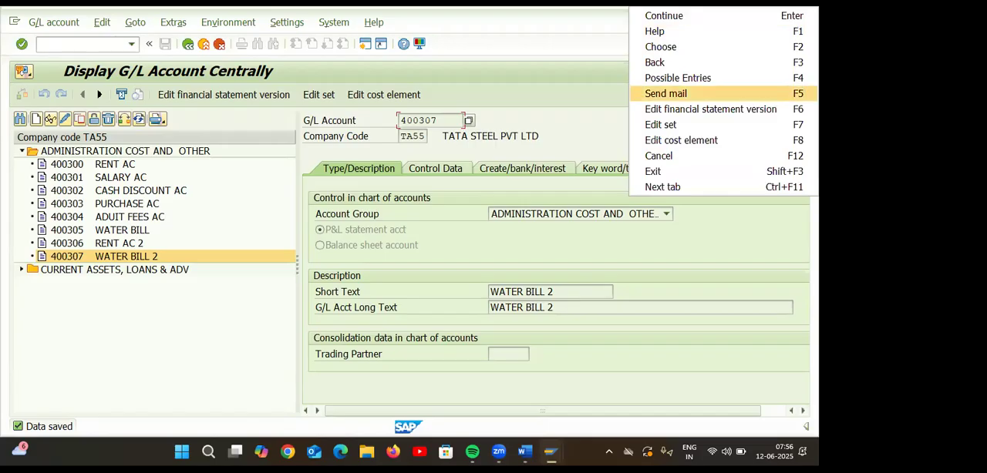
click(542, 77)
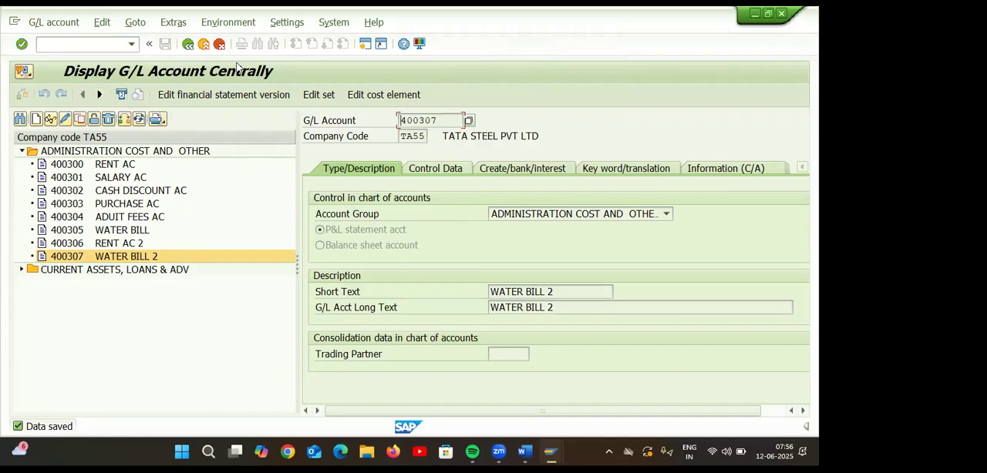
Switch to a separate SAP session at the Easy Access screen and start transaction OBR2.
click(768, 14)
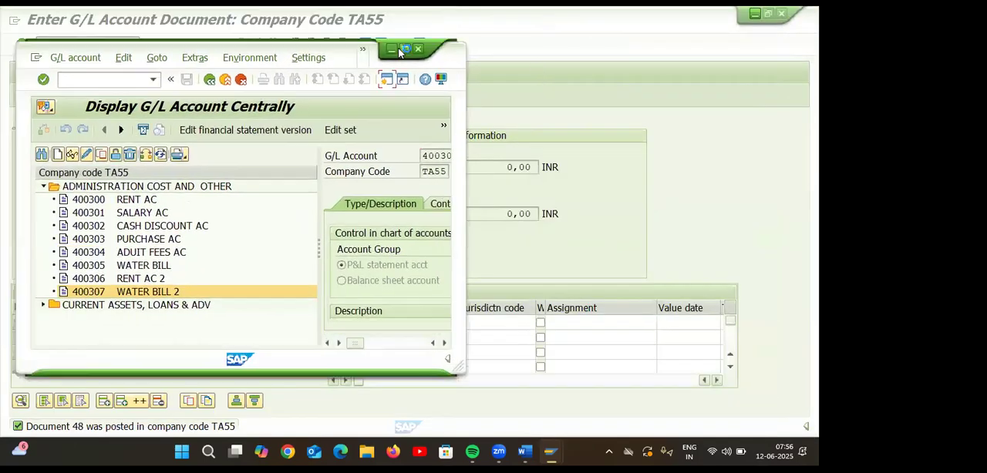
click(406, 51)
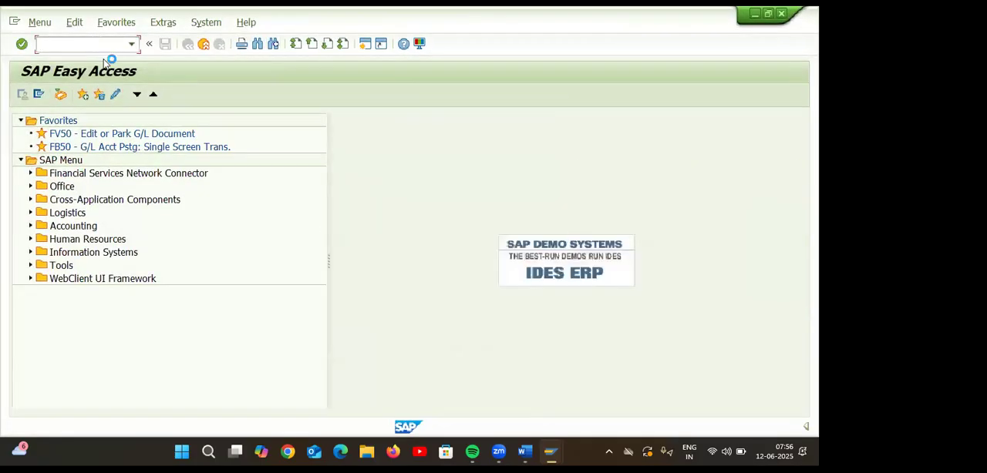
text(OBR2)
key(Return)
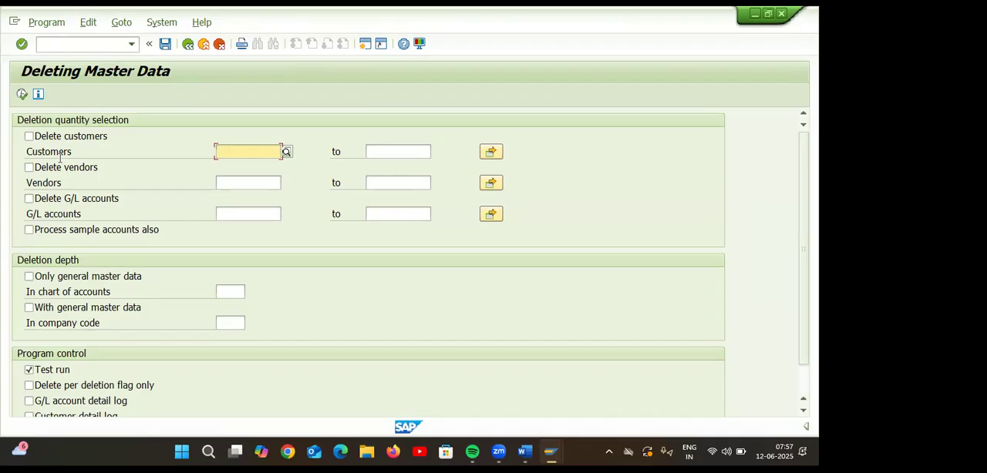
Enable deletion of G/L accounts and choose account 400306 from the account search as the one to delete.
click(29, 199)
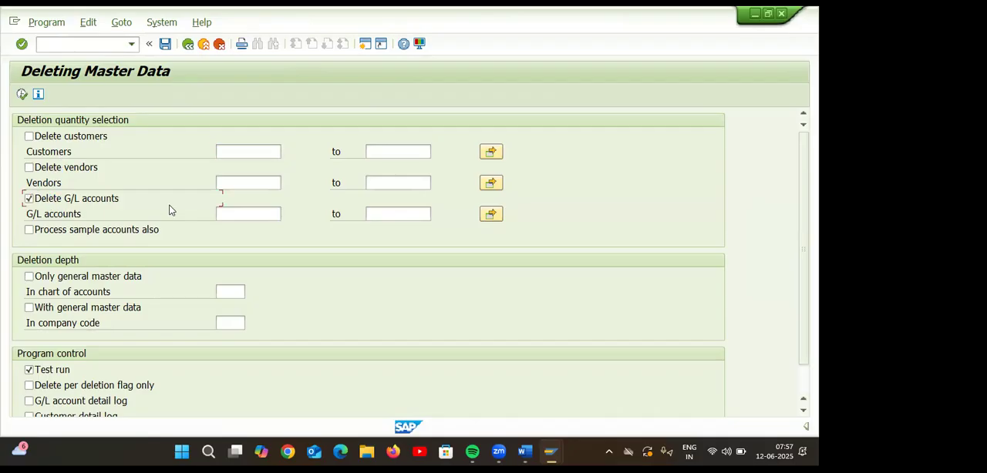
click(225, 216)
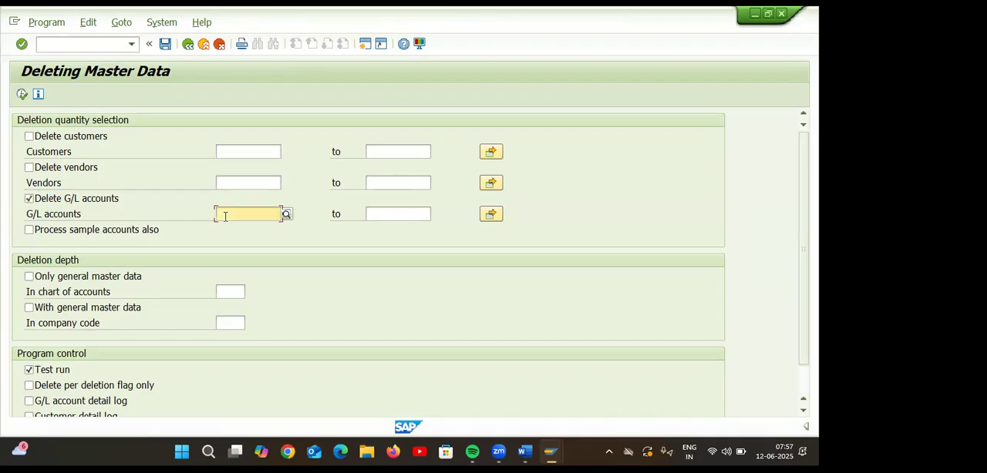
click(284, 214)
click(396, 247)
key(Return)
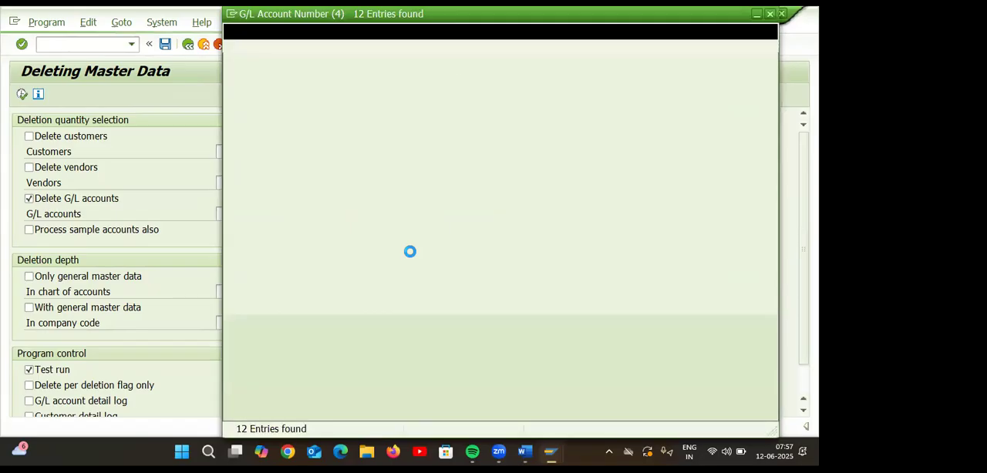
double_click(348, 234)
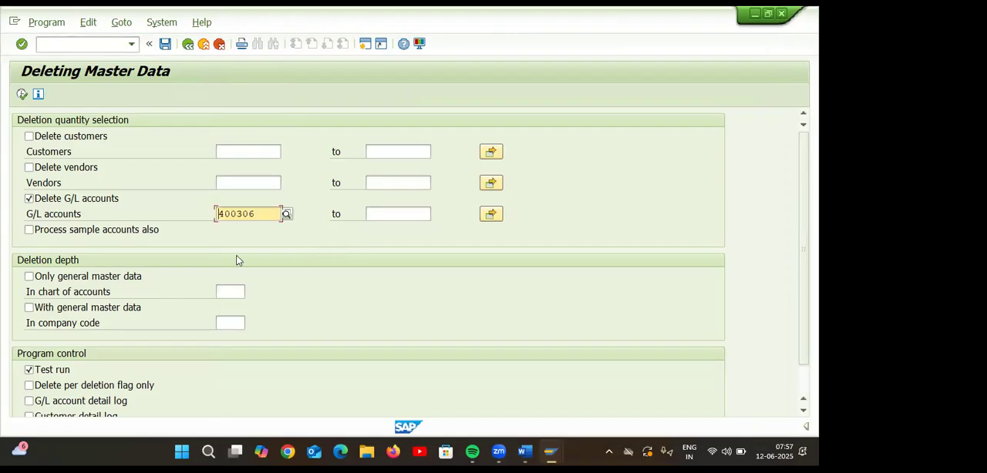
Set the deletion depth to include general master data in company code TA55.
click(29, 308)
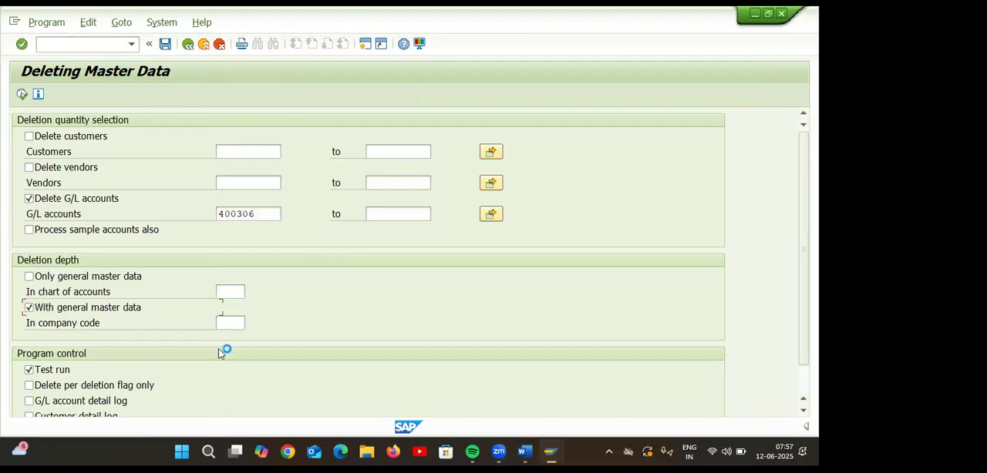
click(227, 323)
text(TA55)
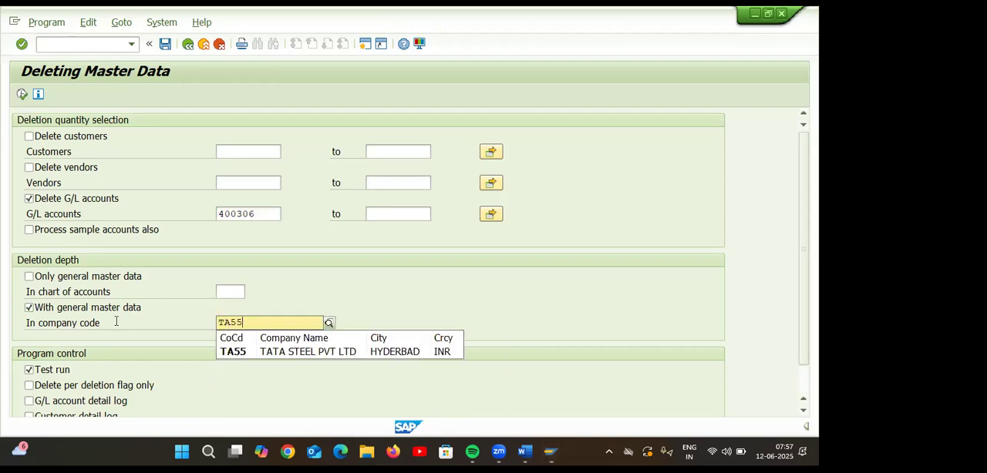
click(235, 357)
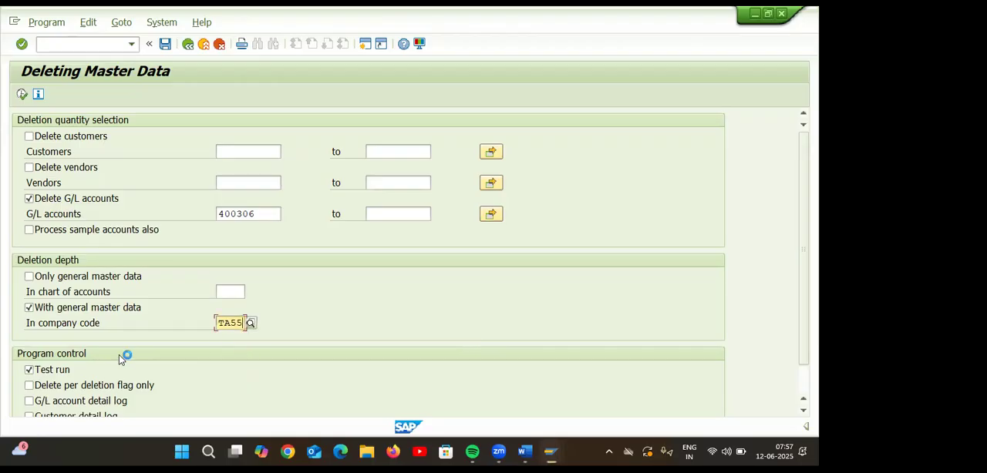
Execute a test run of the deletion for account 400306 and return to the selection screen.
click(31, 372)
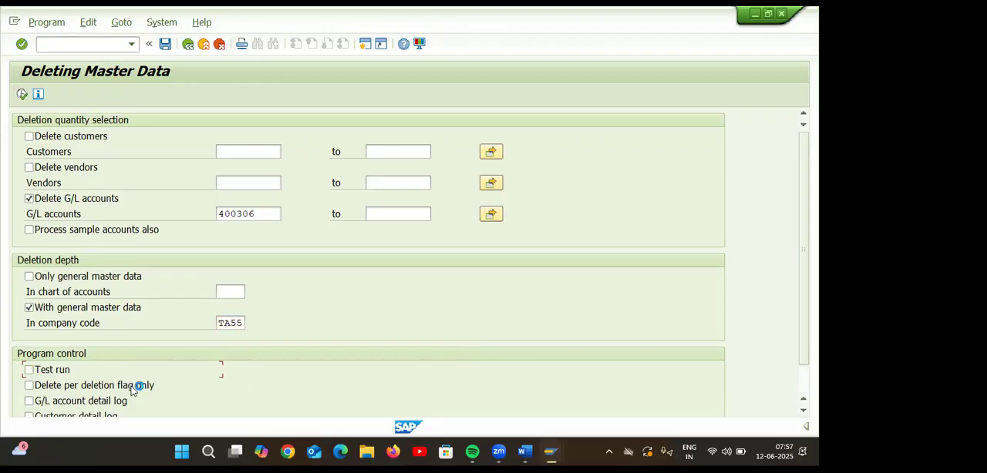
click(21, 94)
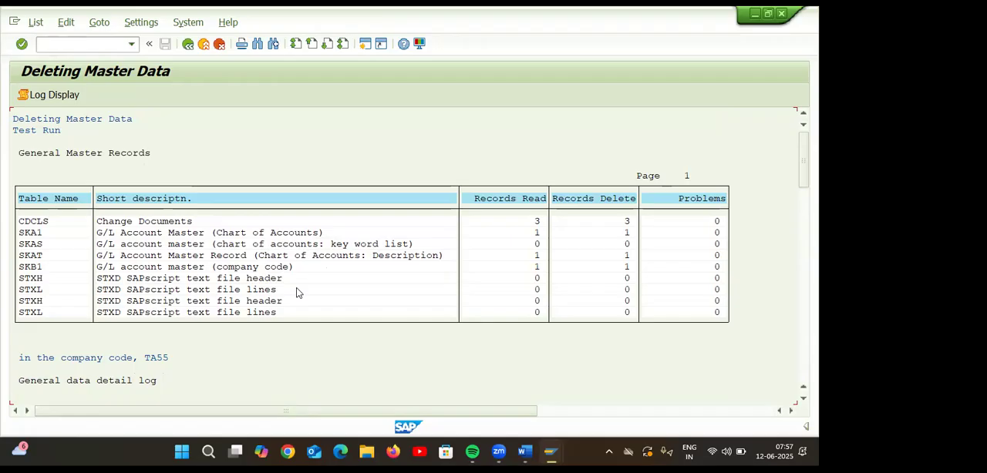
click(188, 43)
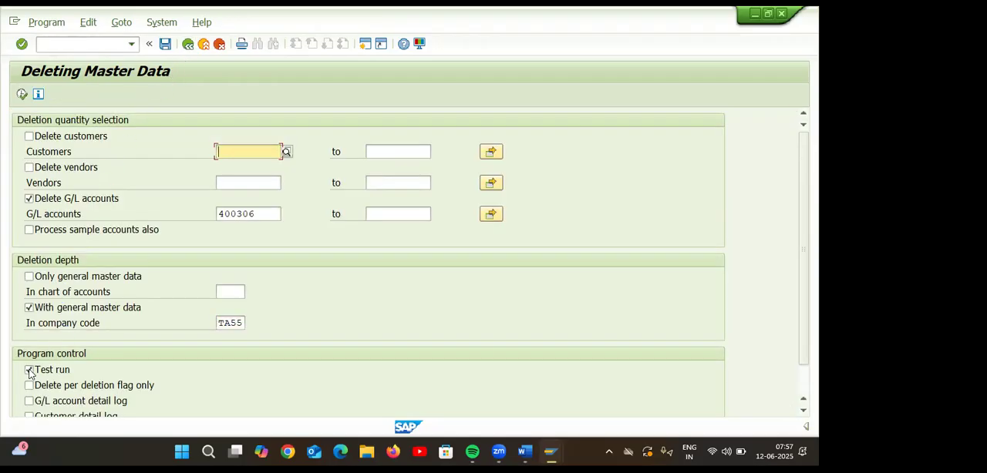
Turn off the test run, execute the deletion of account 400306 as an update run and confirm it.
click(30, 371)
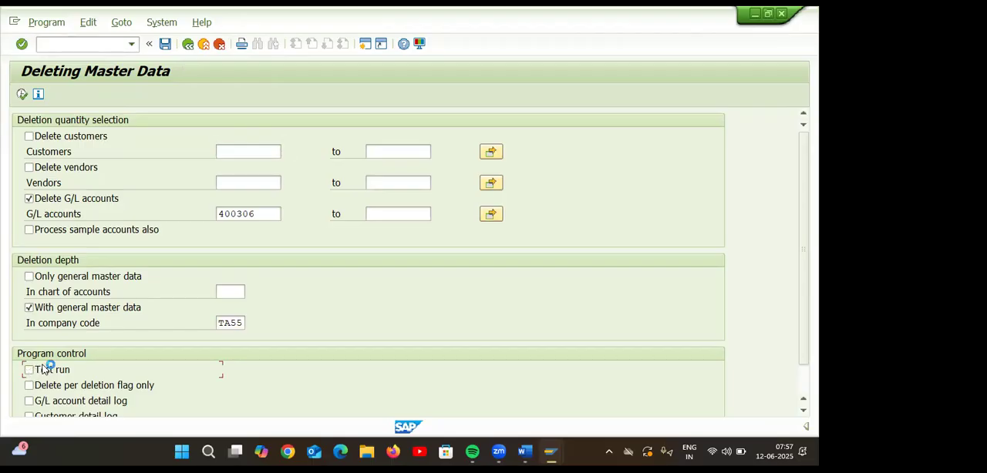
click(21, 94)
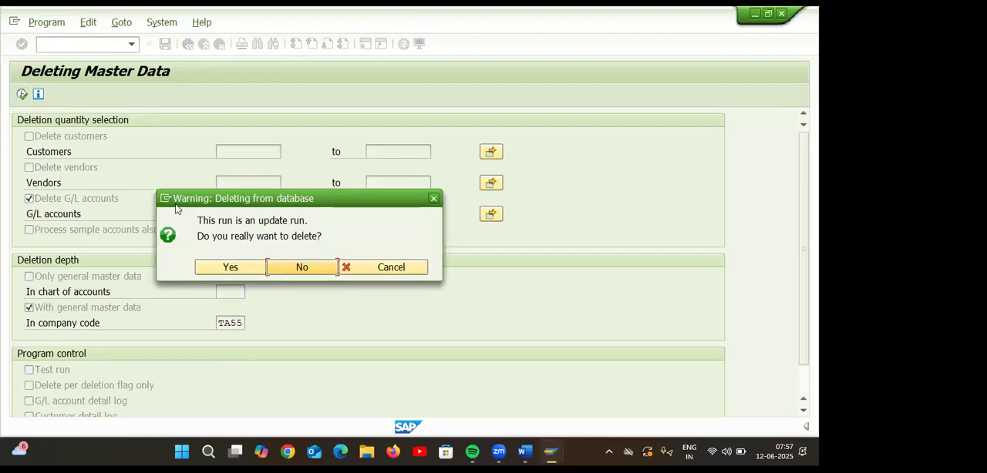
click(219, 267)
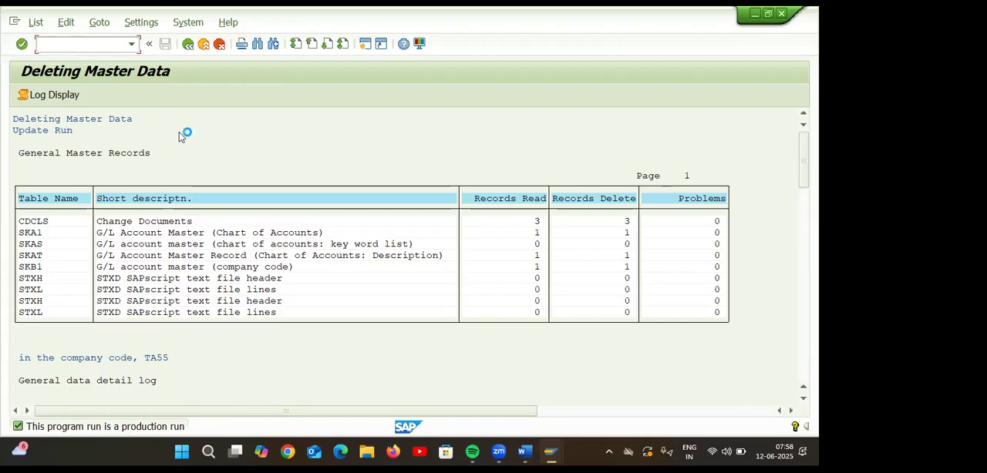
Switch to the G/L account session, restart FS00 and expand ADMINISTRATION COST AND OTHER to check the accounts after deleting 400306.
mouse_move(550, 451)
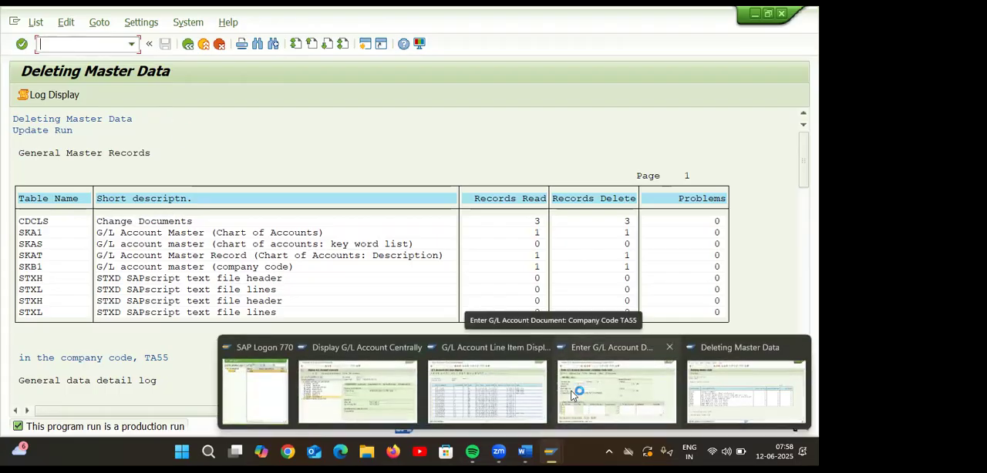
click(357, 388)
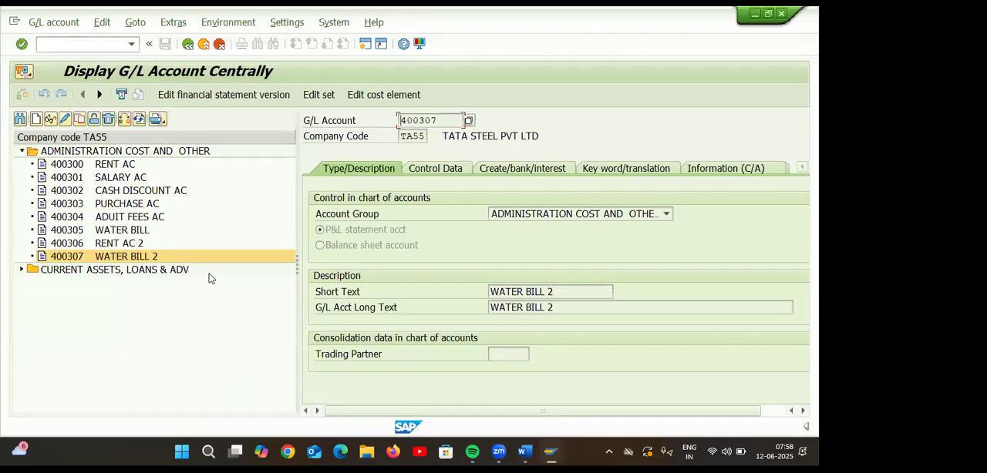
click(89, 47)
text(/NFS00)
key(Return)
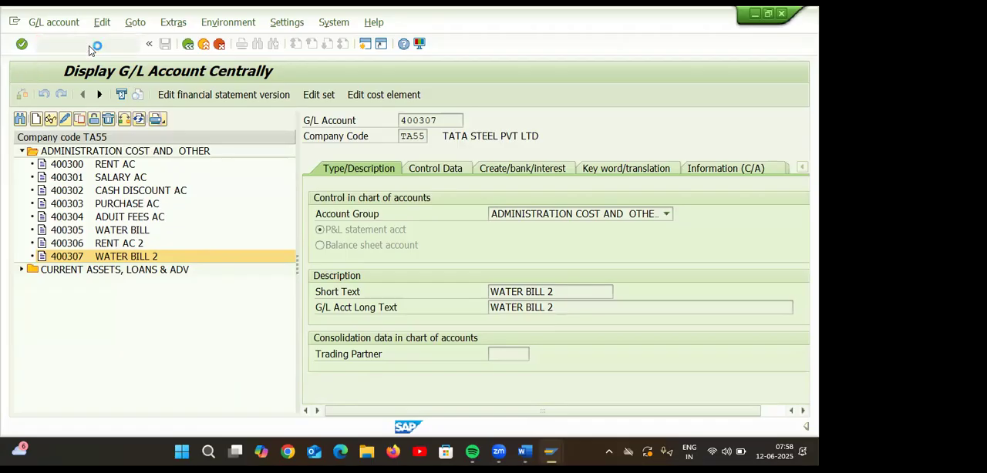
click(22, 151)
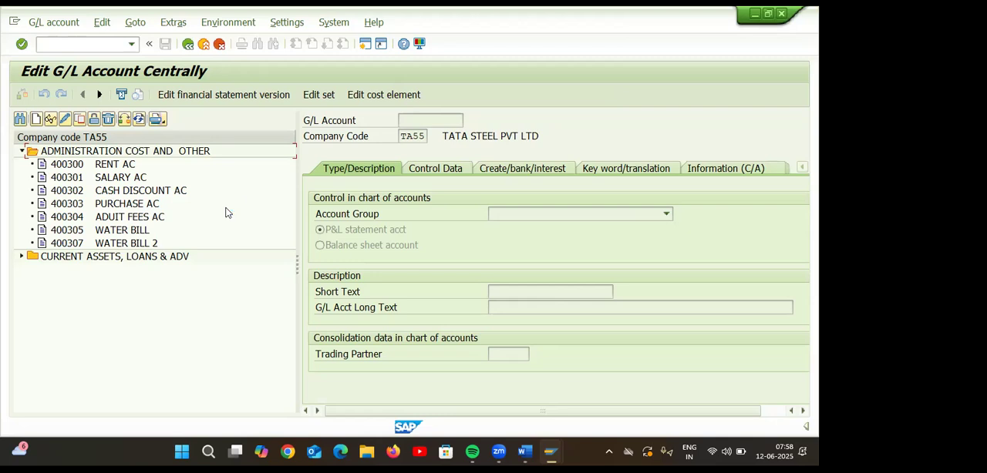
Close the Deleting Master Data, Enter G/L Account Document and G/L Account Line Item Display sessions.
mouse_move(563, 449)
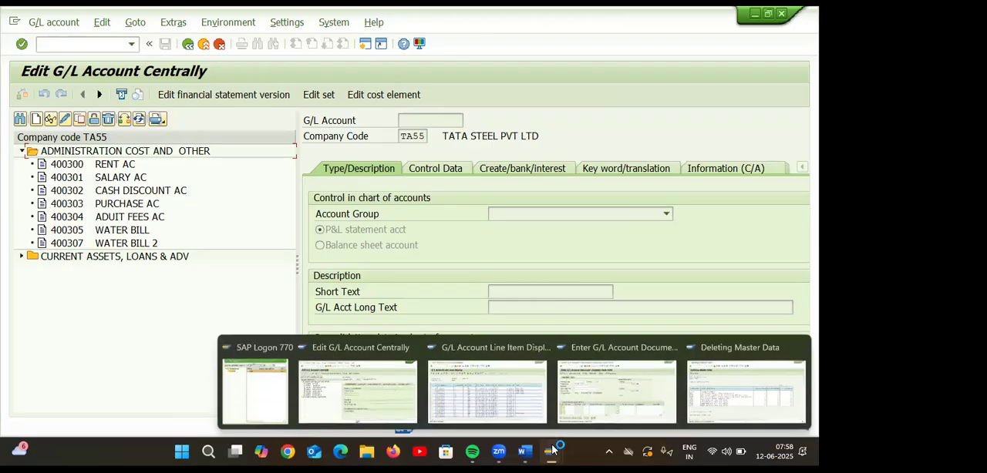
click(609, 396)
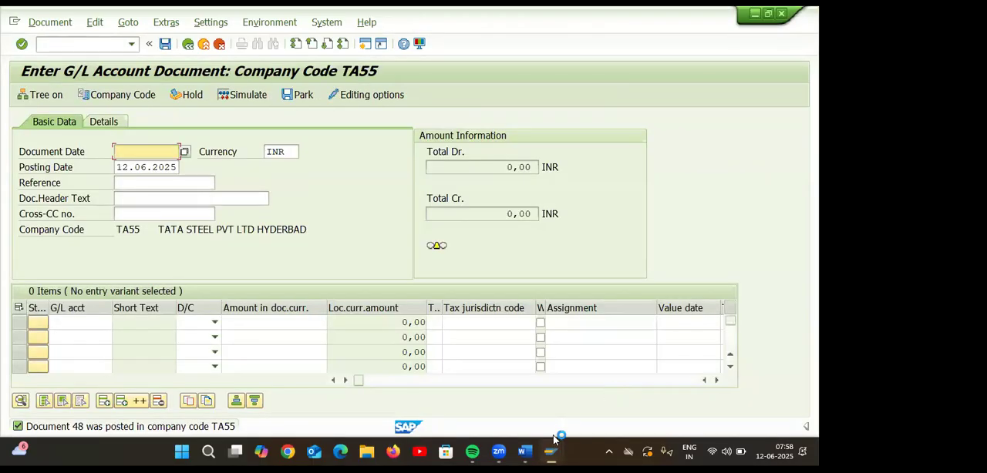
mouse_move(551, 452)
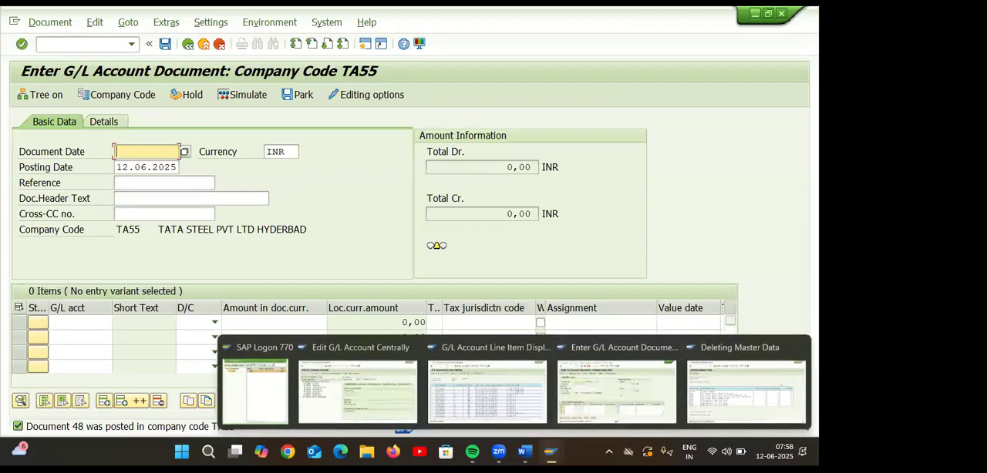
click(800, 347)
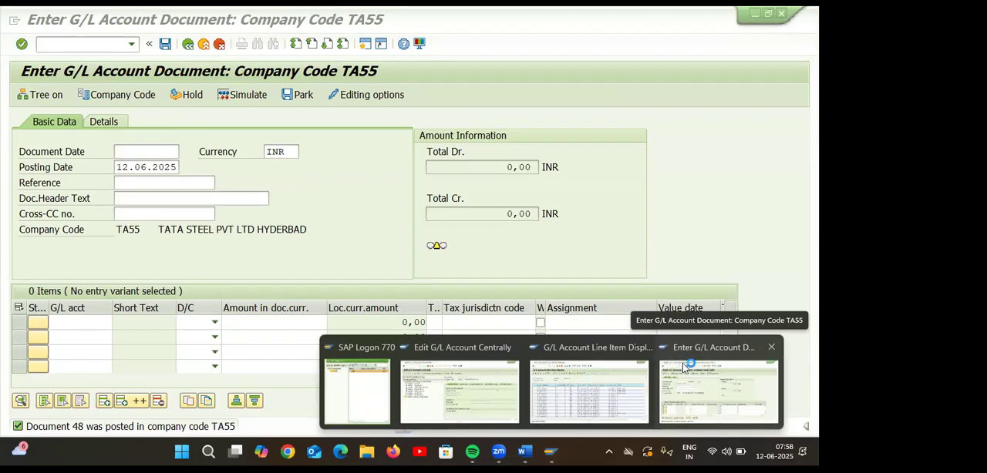
click(768, 349)
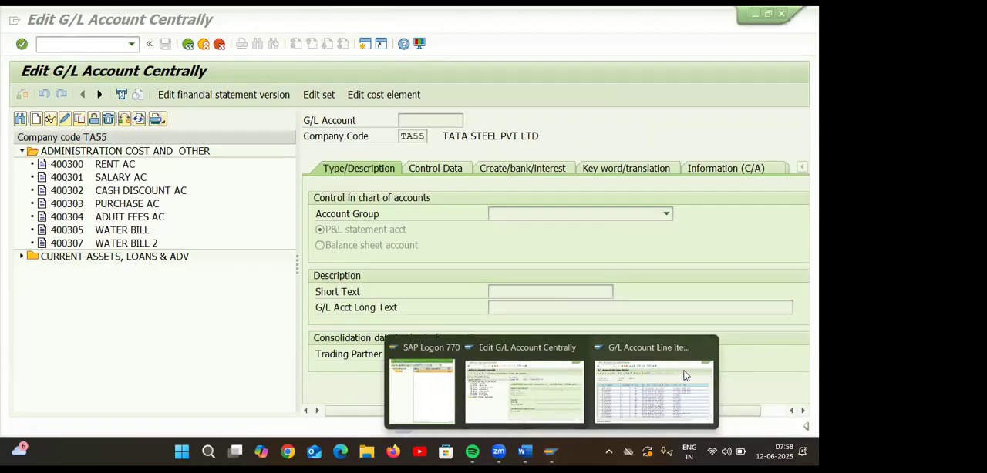
click(666, 386)
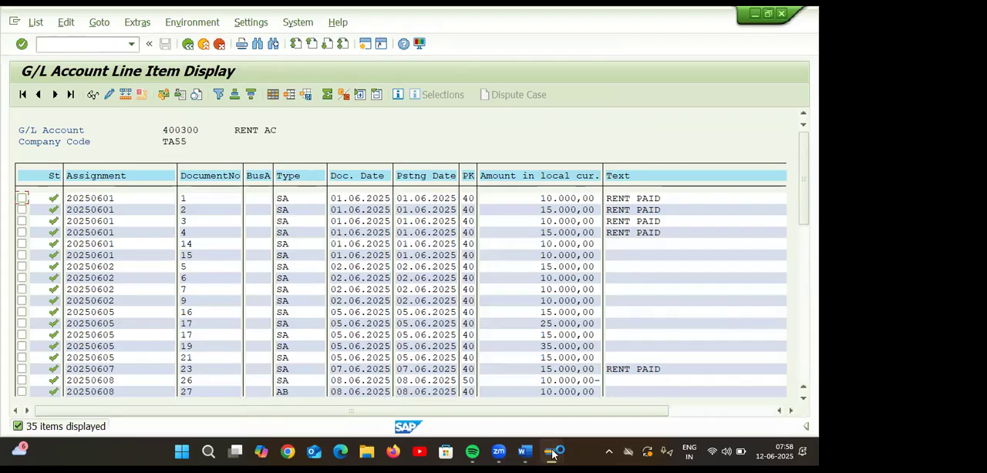
mouse_move(551, 452)
click(705, 350)
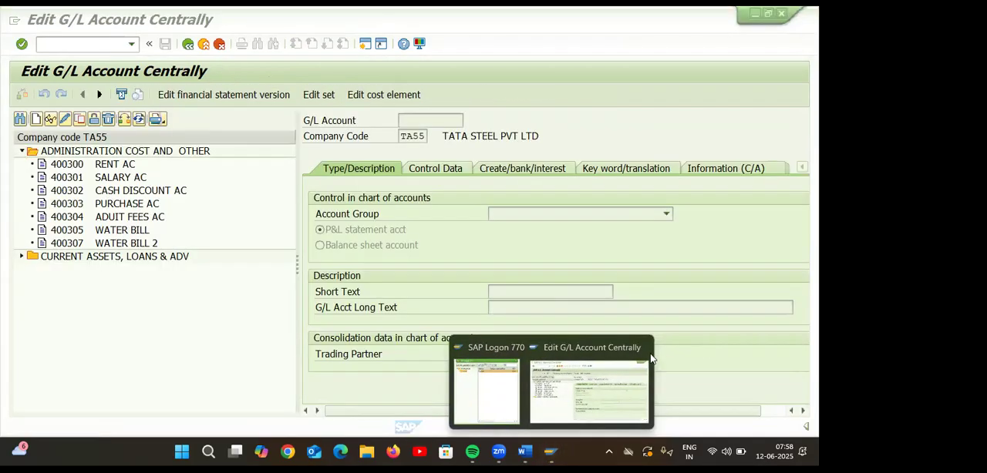
Open a new SAP session from the G/L account screen and start transaction OBR2.
click(365, 44)
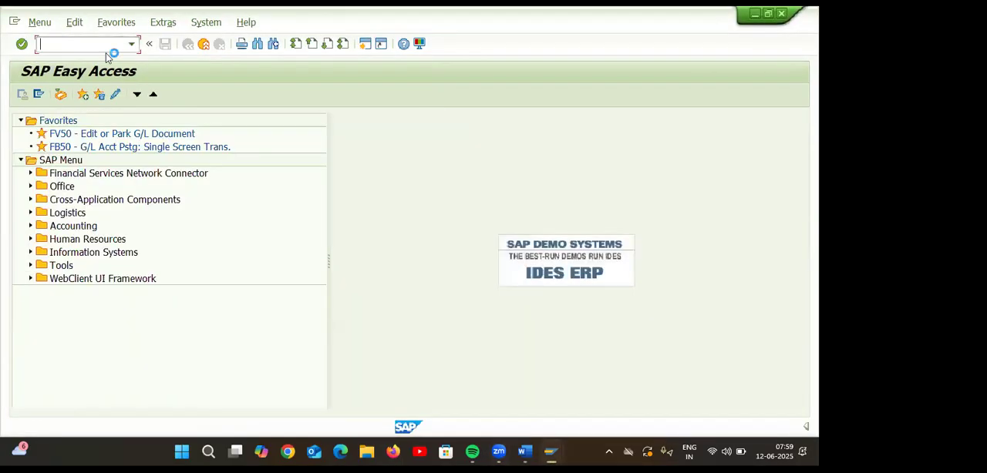
text(OBR2)
key(Return)
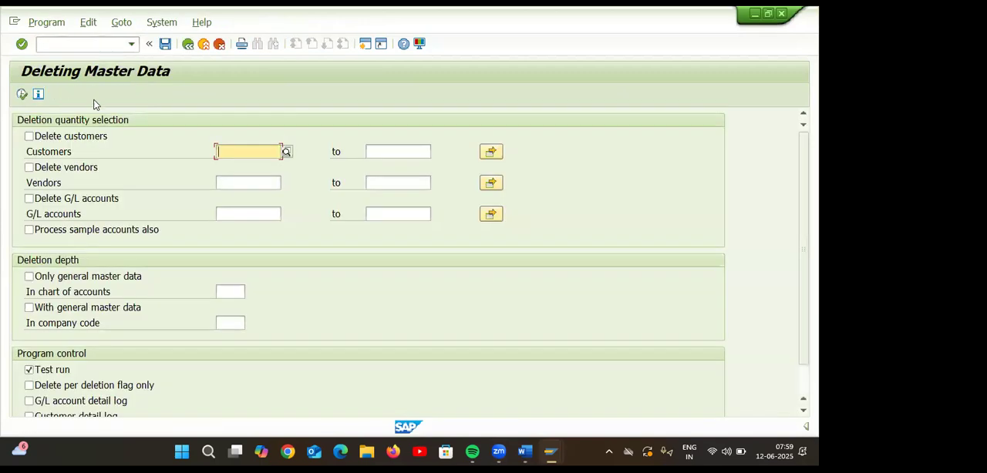
click(287, 152)
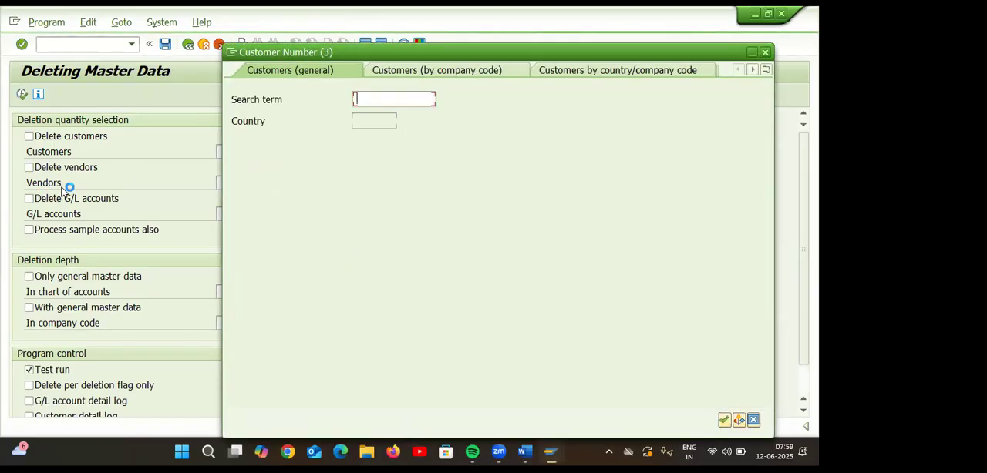
click(765, 52)
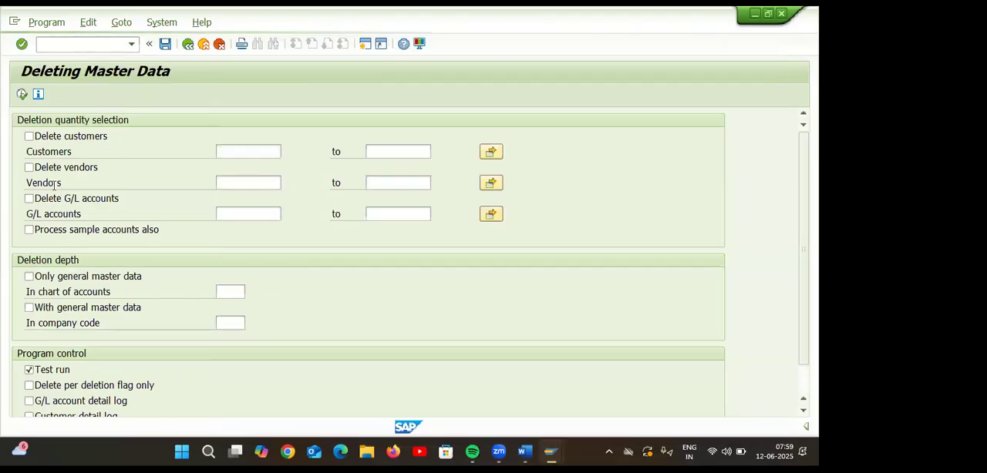
Enable deletion of G/L accounts and choose account 400307 WATER BILL 2 from the account search.
click(28, 198)
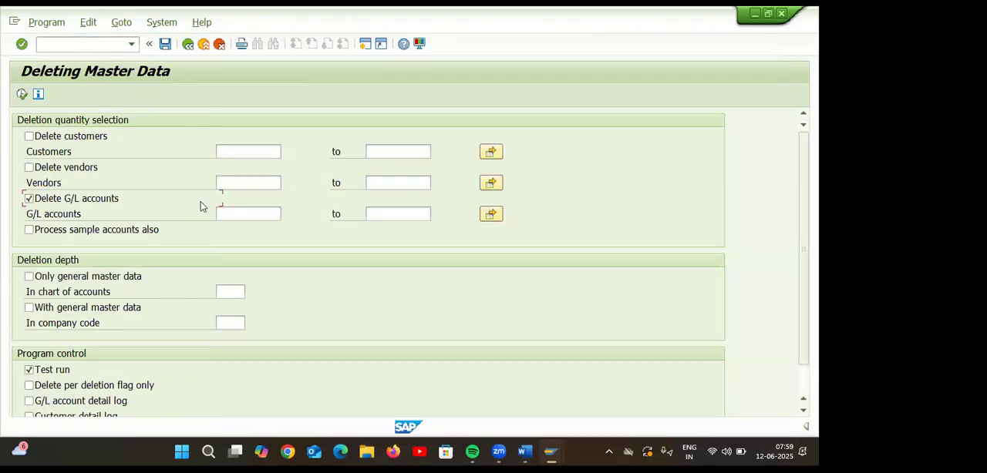
click(241, 210)
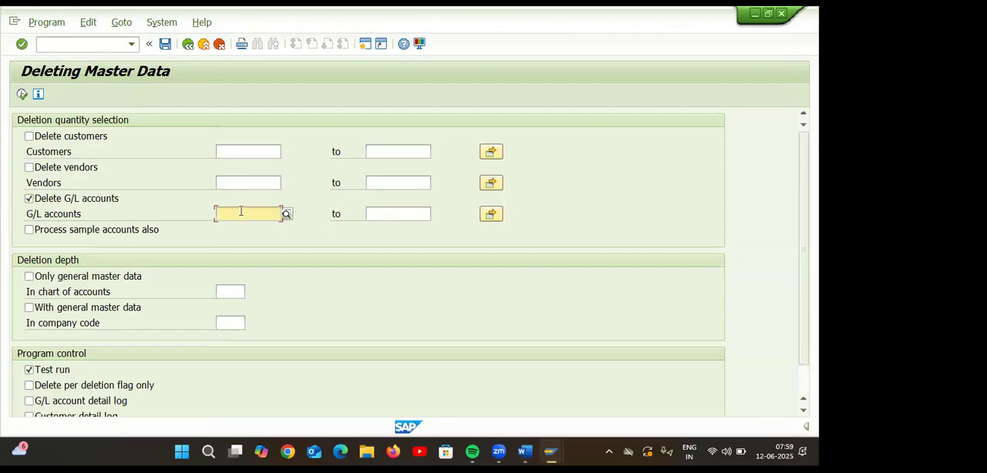
click(286, 214)
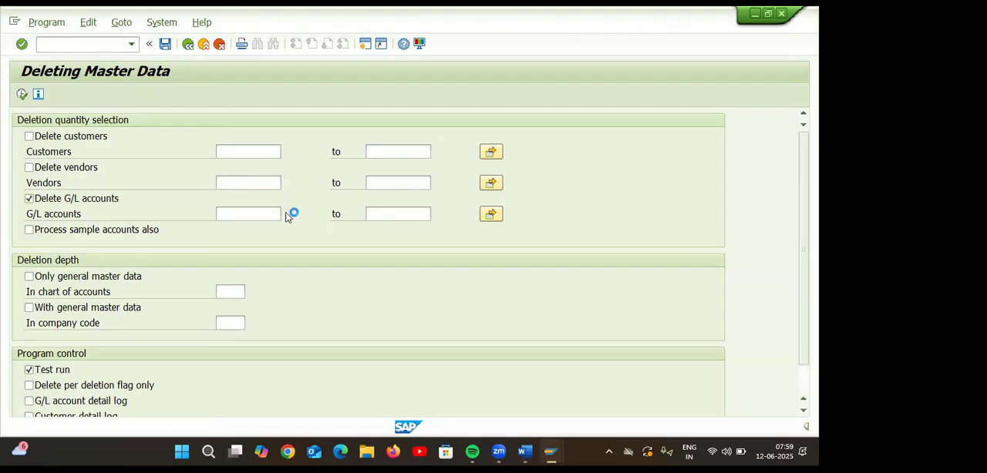
click(392, 248)
key(Return)
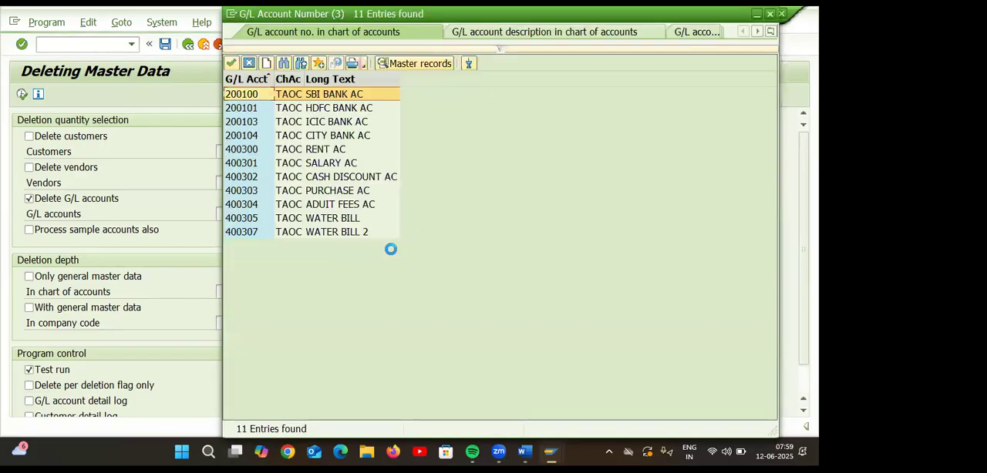
double_click(320, 233)
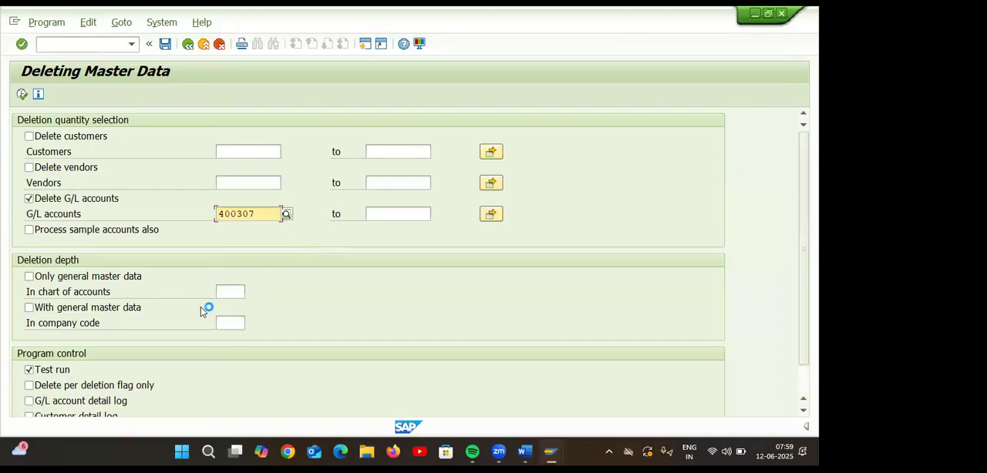
Include general master data in the deletion depth and set the company code to TA55.
click(31, 308)
click(238, 323)
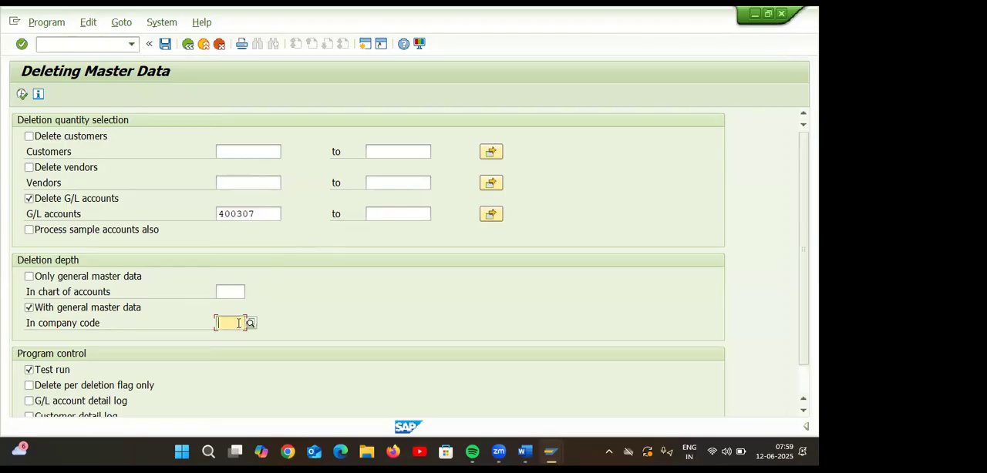
text(TA55)
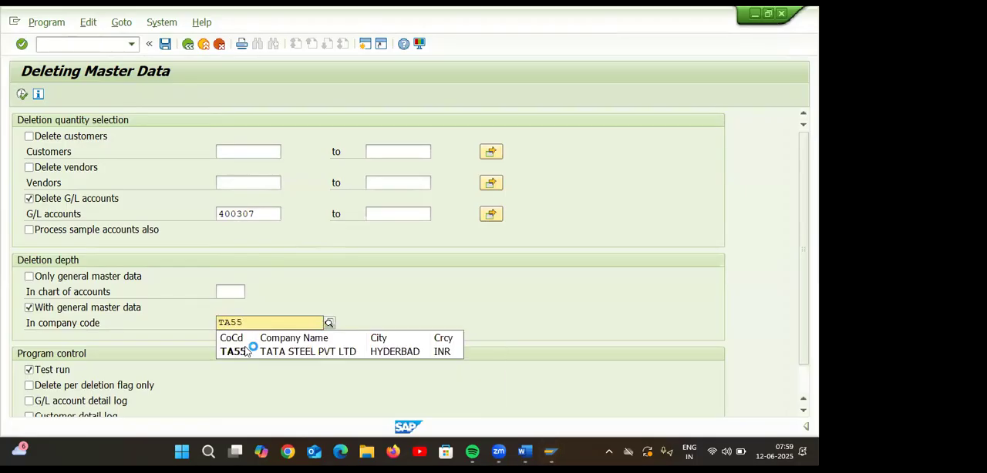
click(249, 348)
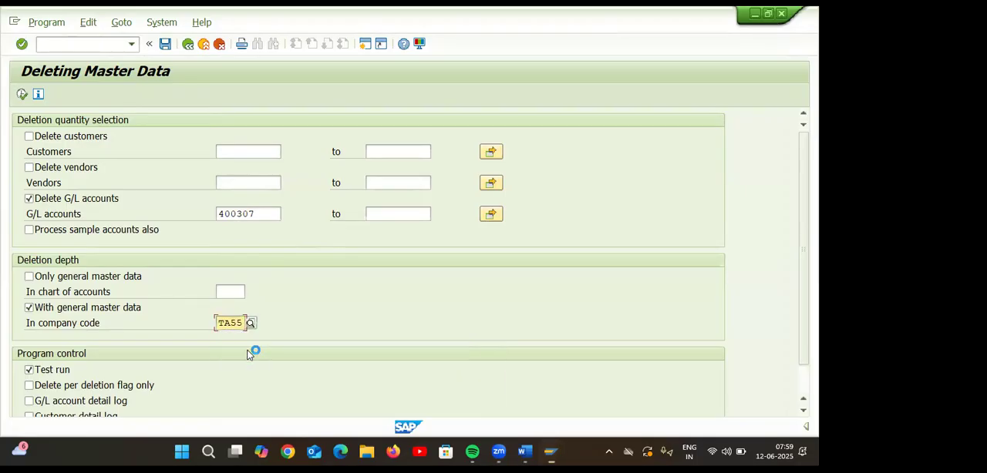
Turn off the test run, execute the deletion of account 400307 as an update run and confirm it.
click(29, 370)
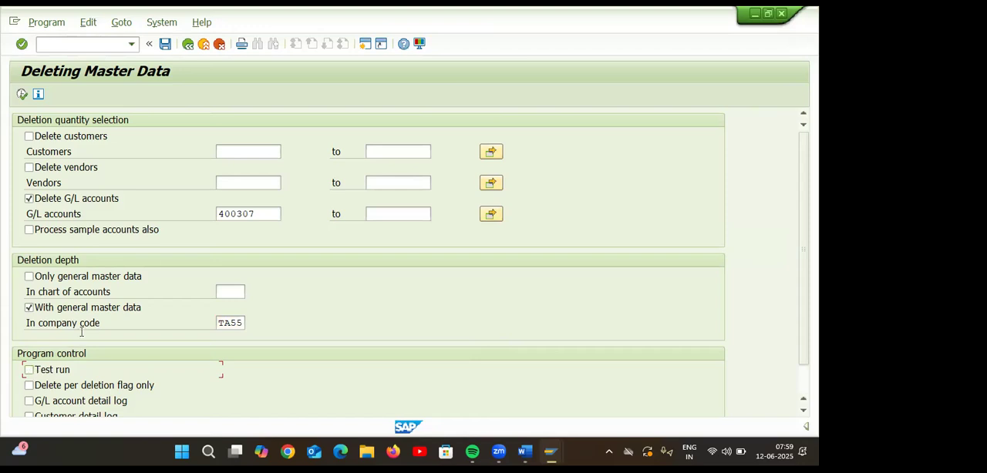
click(22, 94)
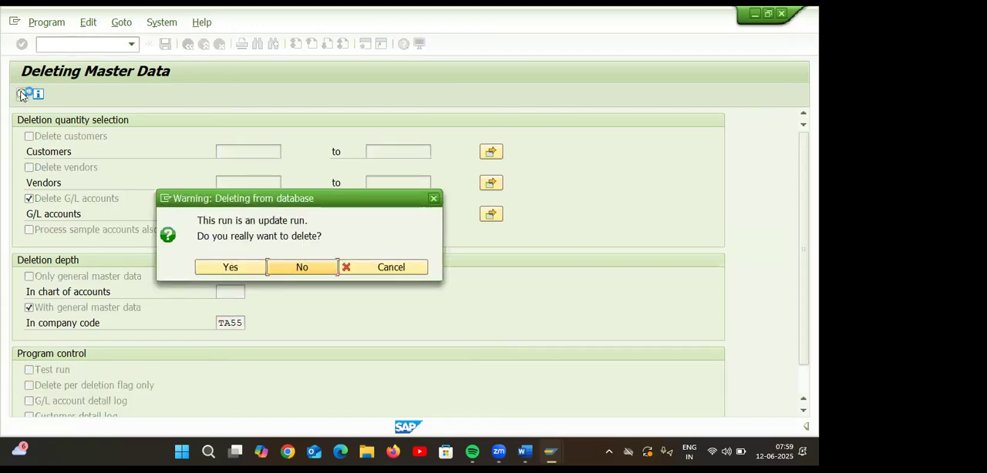
click(204, 267)
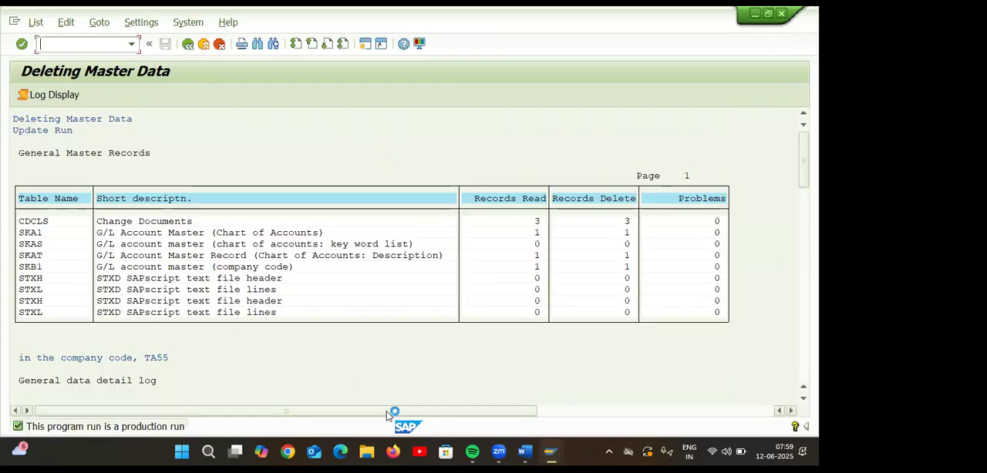
Return to the G/L account session, restart FS00 and expand ADMINISTRATION COST AND OTHER to check the accounts after deleting 400307.
mouse_move(524, 452)
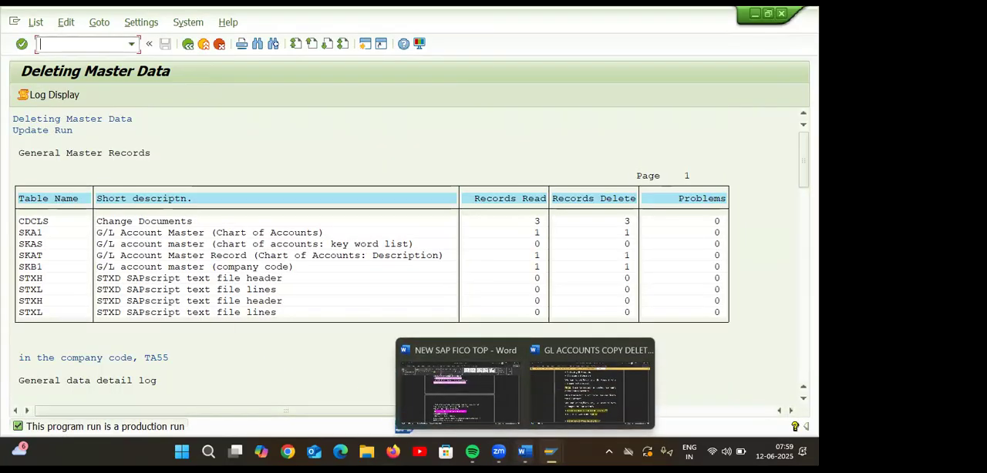
click(555, 401)
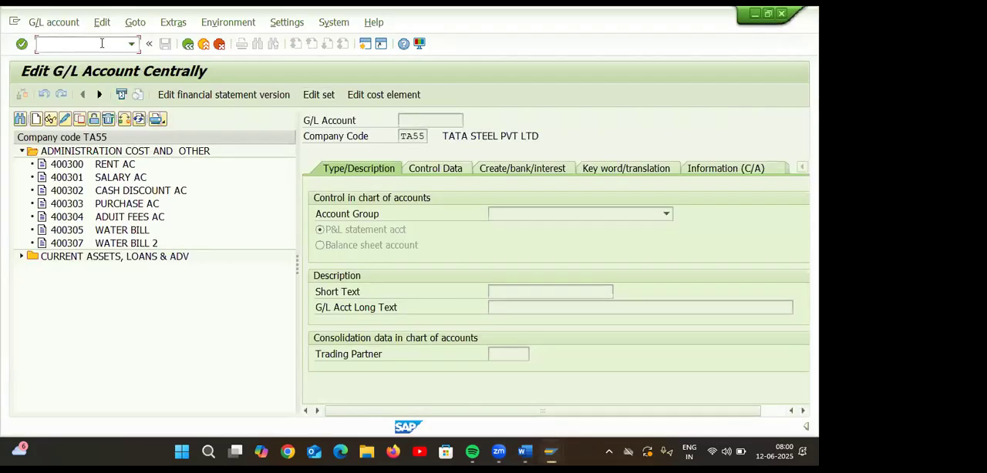
click(43, 44)
text(/NFS00)
key(Return)
click(22, 152)
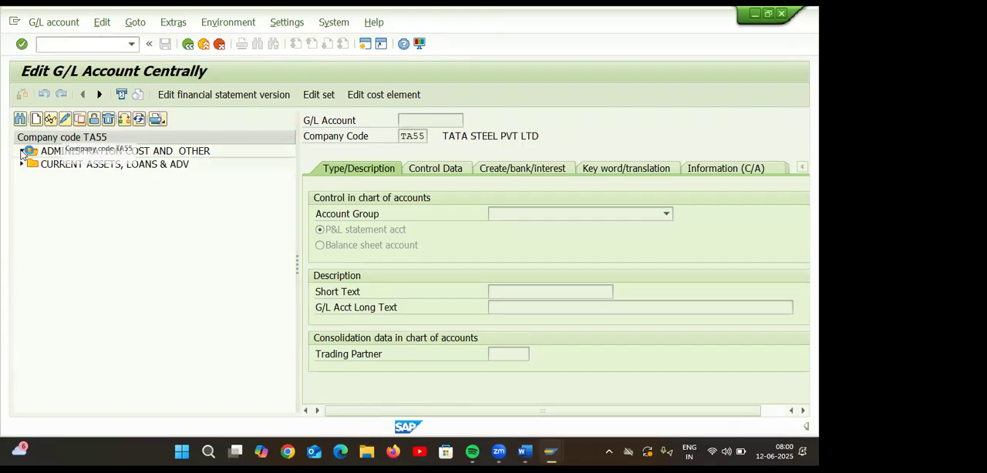
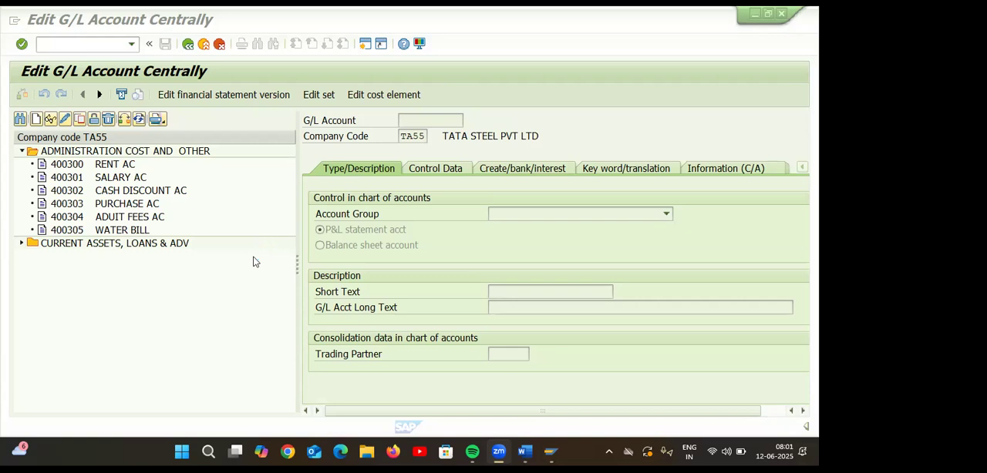
Mark account 400300 RENT AC for deletion in the chart of accounts and save the flag.
click(105, 168)
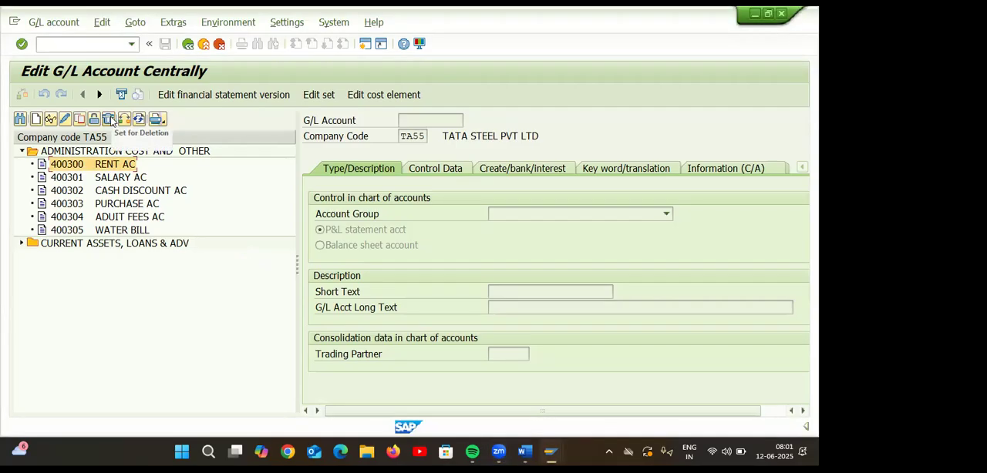
click(110, 121)
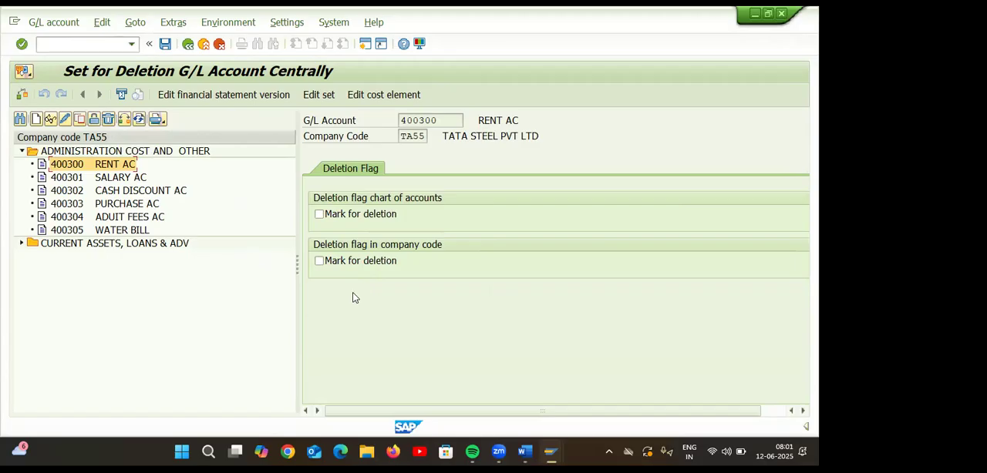
click(319, 215)
click(165, 44)
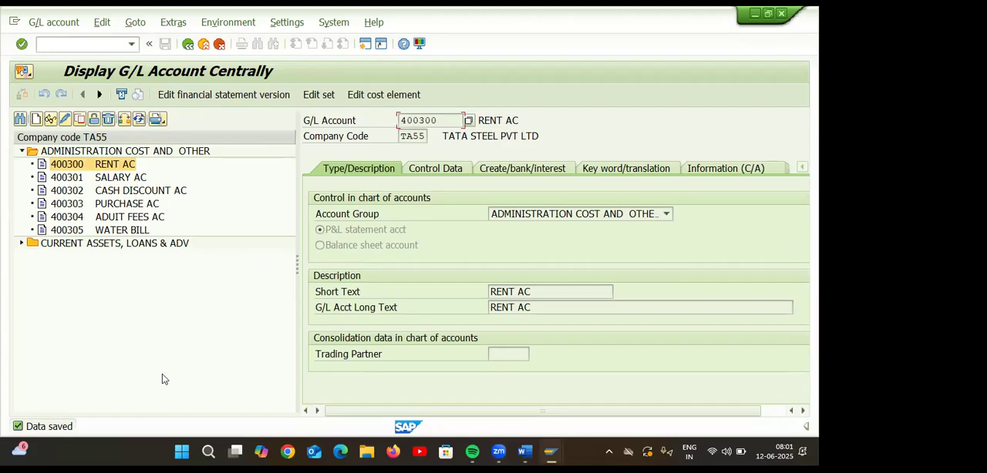
Restart FS00, clear the chart-of-accounts deletion flag of account 400300 RENT AC and save.
click(91, 42)
text(/NFS00)
key(Return)
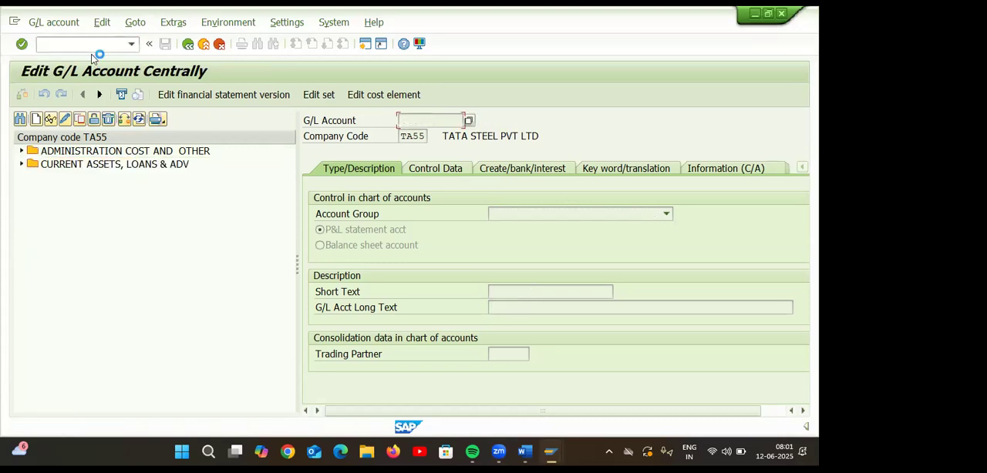
click(22, 151)
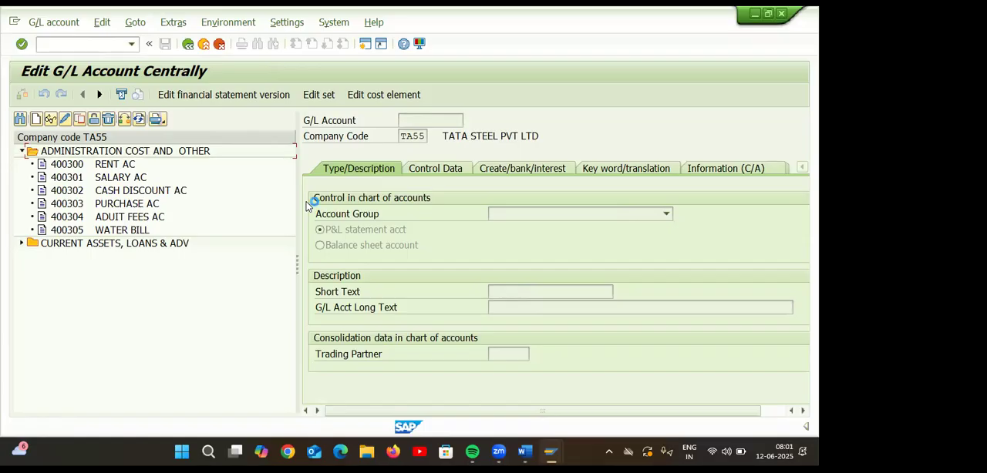
click(68, 164)
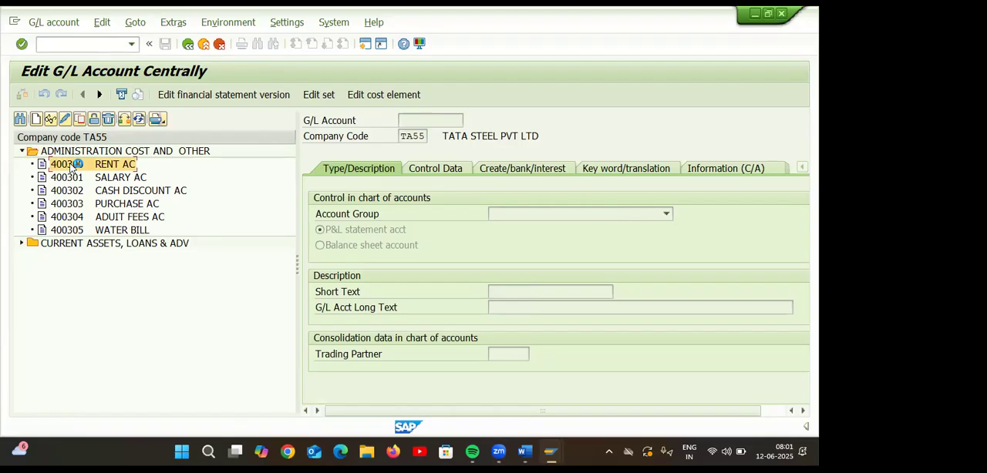
click(109, 120)
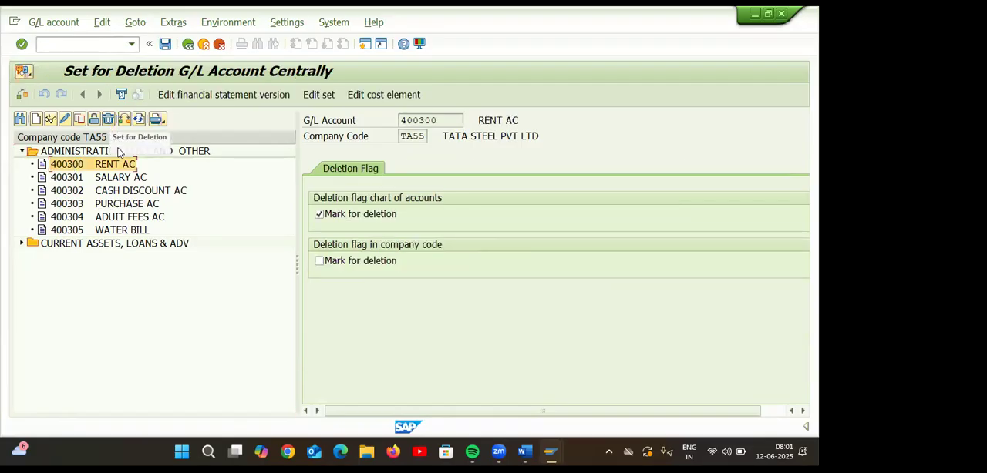
click(320, 215)
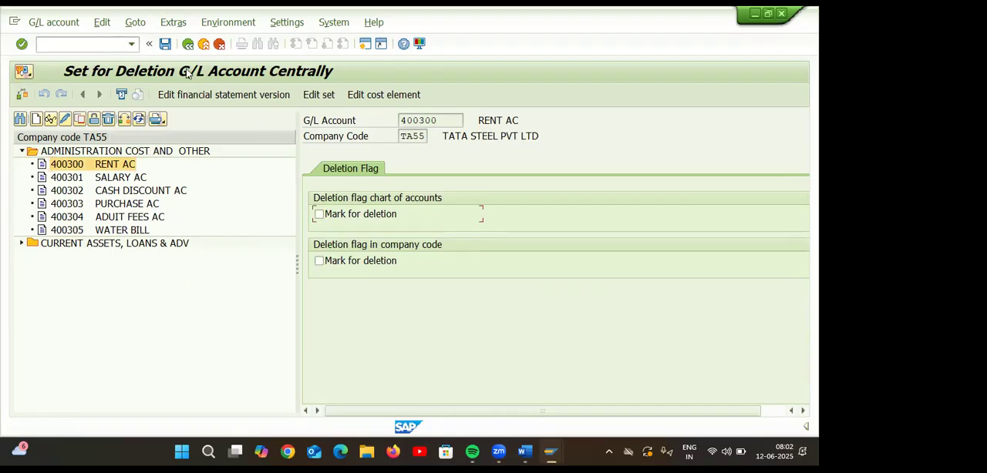
click(165, 44)
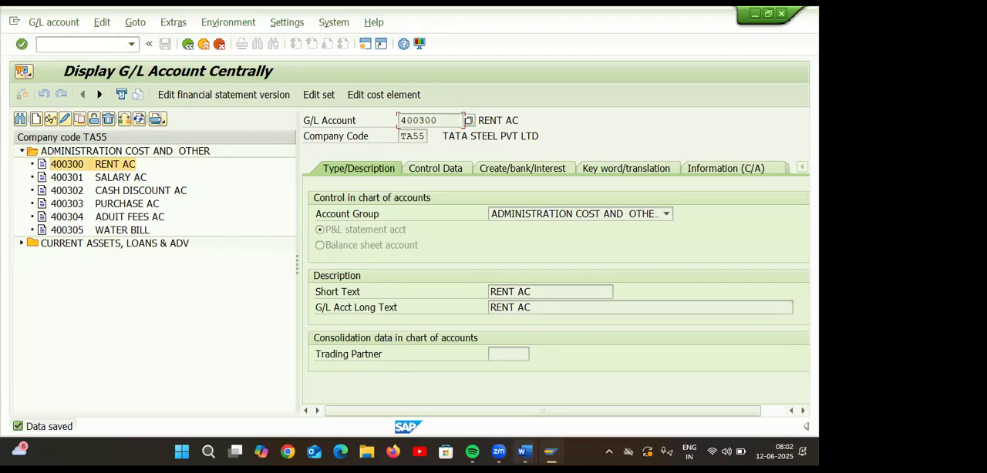
Switch to the Word document GL ACCOUNTS COPY DELETE BLOCK and read on to the line item display and field status variant topics.
mouse_move(540, 449)
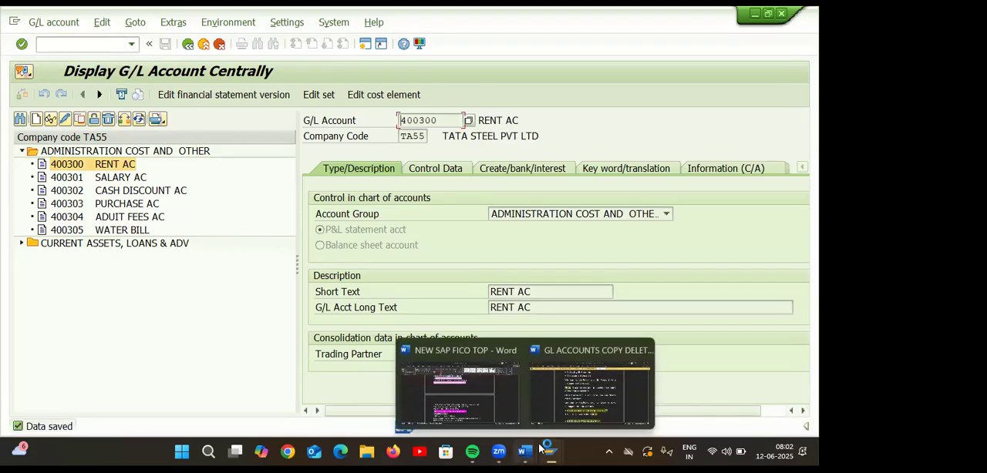
click(573, 408)
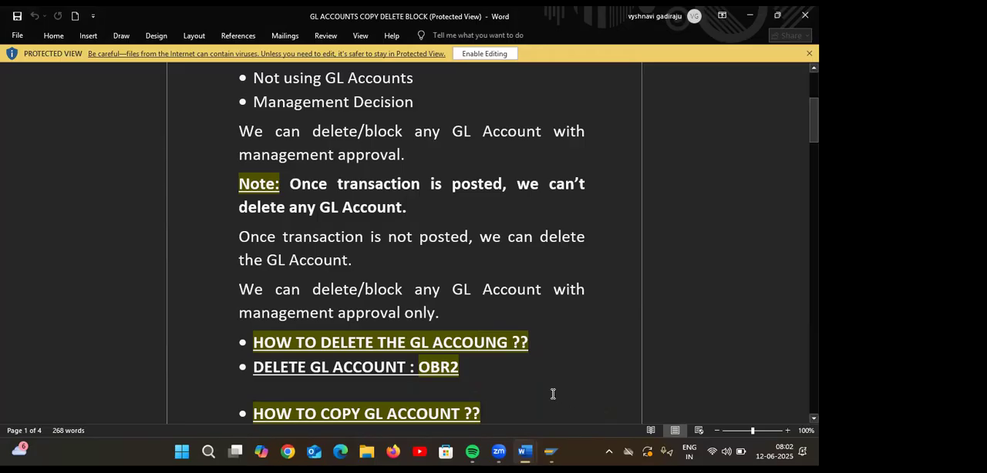
scroll(553, 396, down, 3)
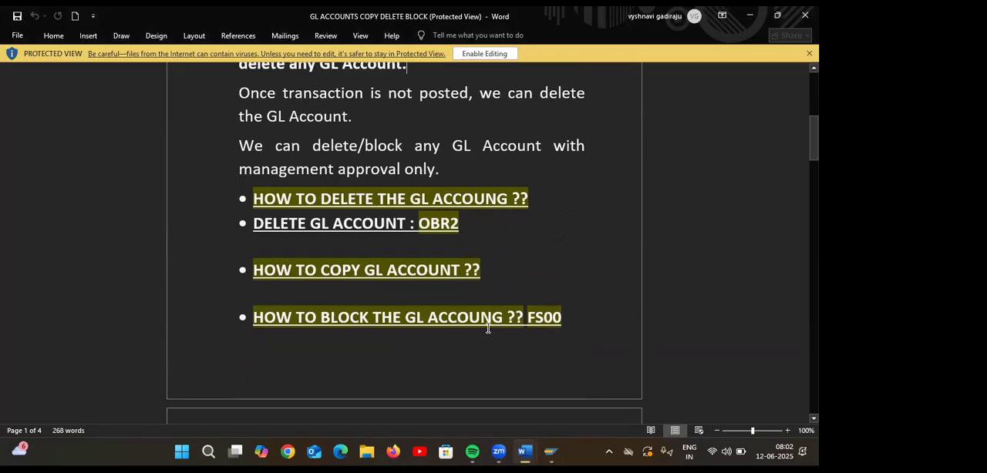
scroll(532, 316, down, 4)
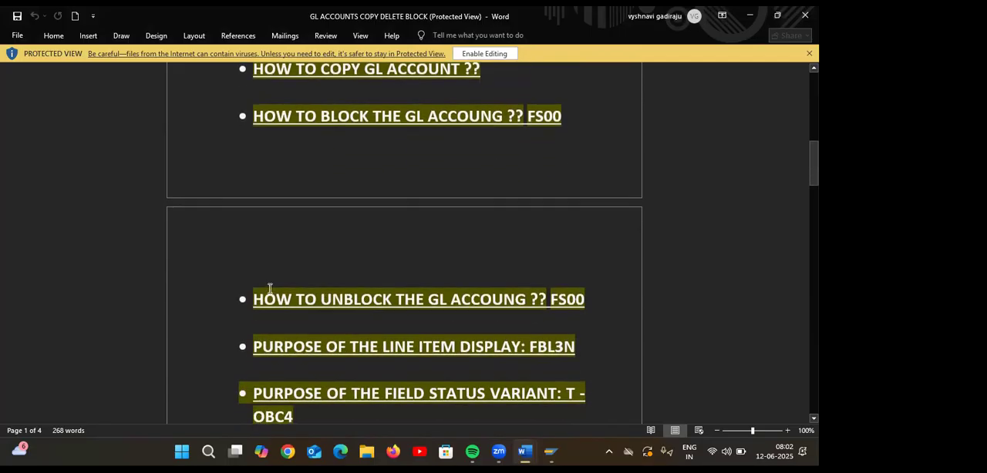
scroll(586, 299, down, 1)
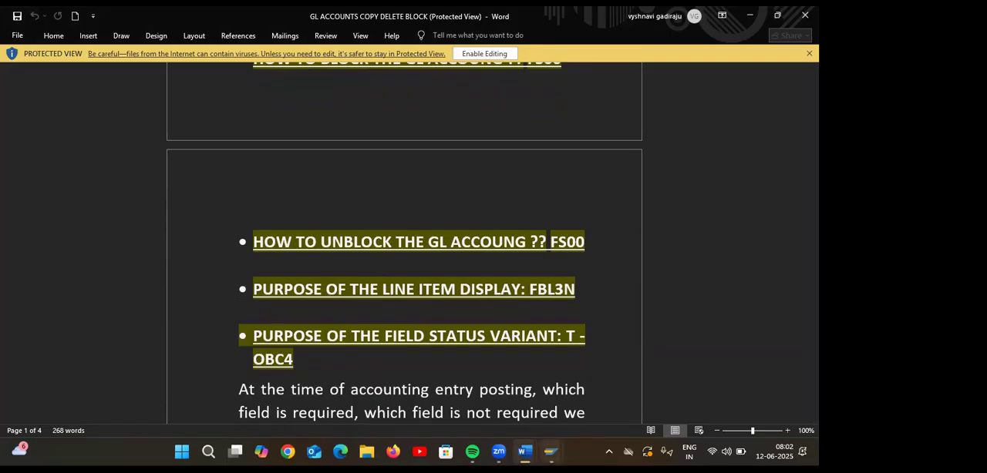
Return to SAP and view the control data of account 400300 RENT AC down to its account management settings.
mouse_move(550, 452)
click(548, 397)
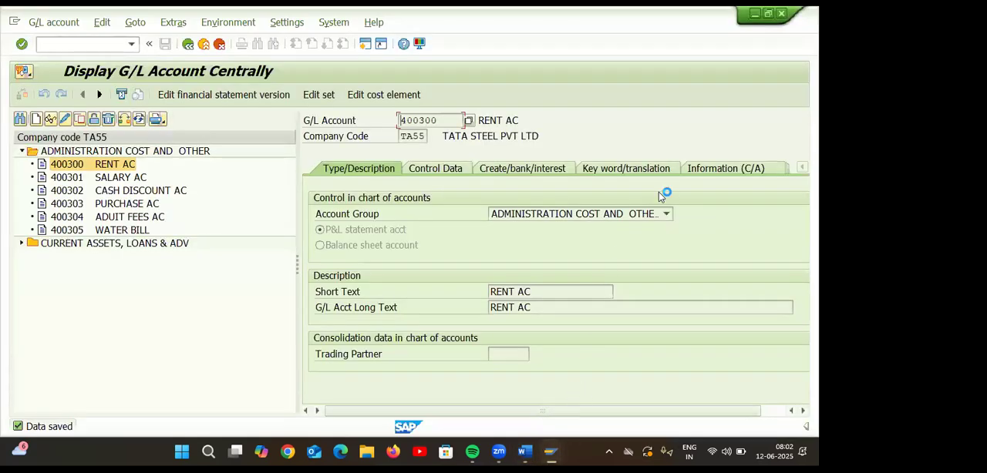
click(436, 173)
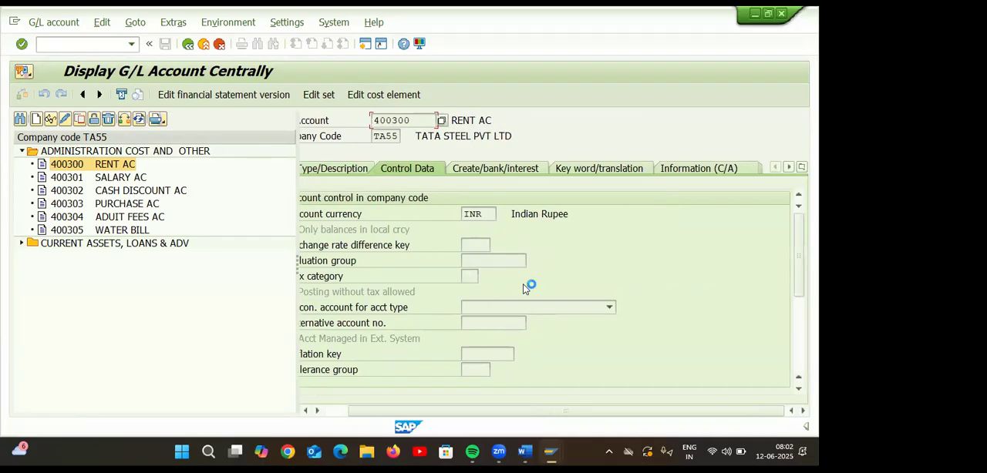
scroll(791, 391, down, 5)
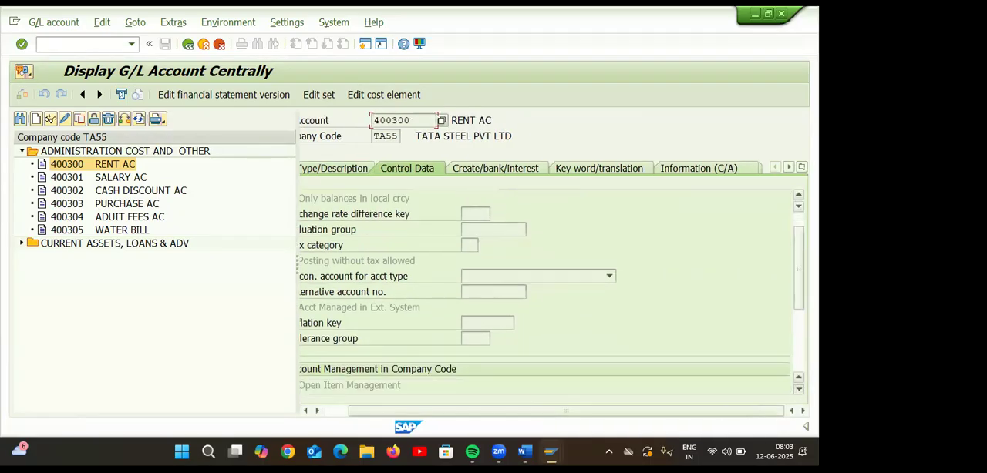
scroll(551, 292, down, 3)
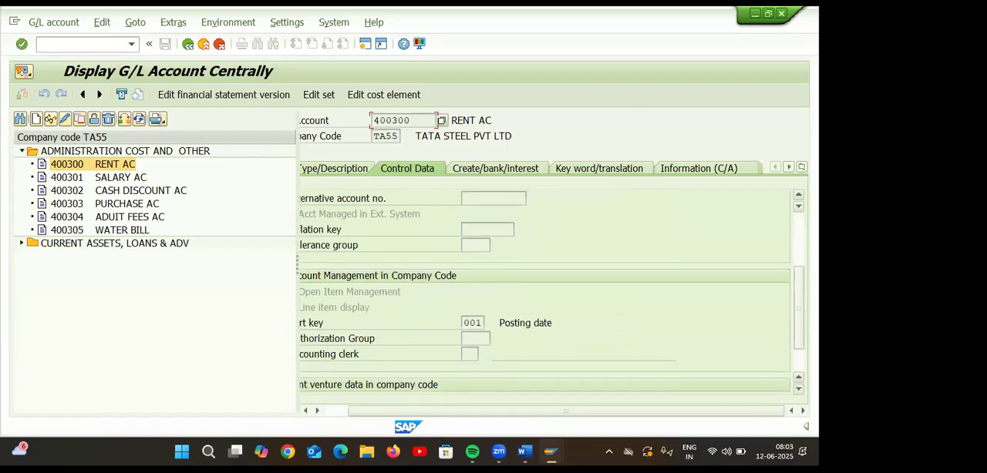
drag(625, 409, 568, 410)
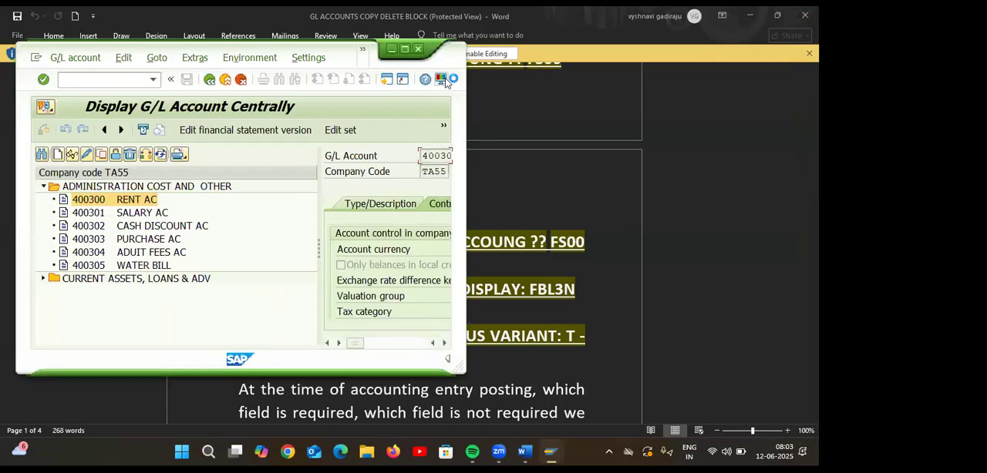
Set the monospaced font to Courier New size 12 in the SAP GUI options and apply the change.
click(441, 80)
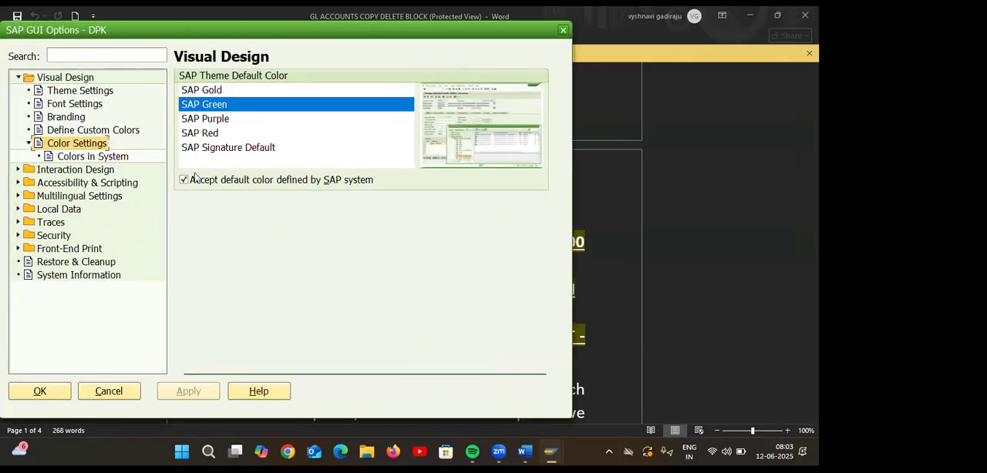
click(90, 105)
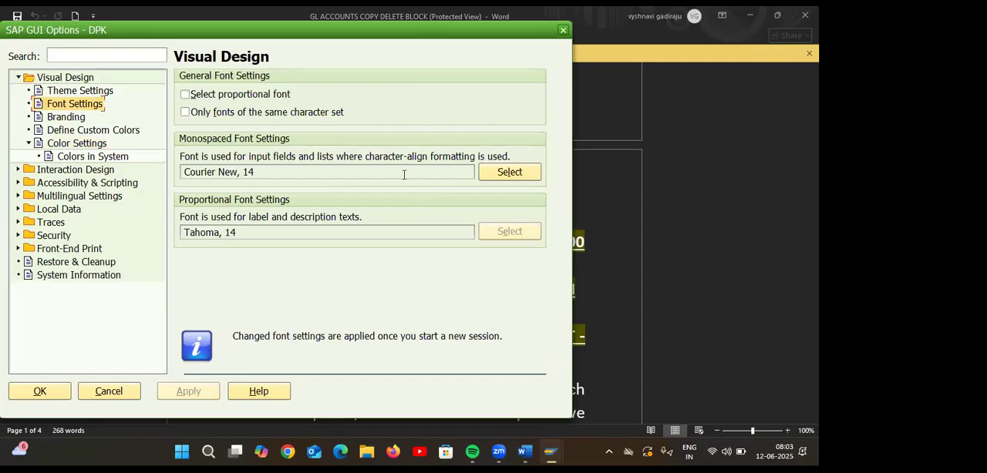
click(492, 171)
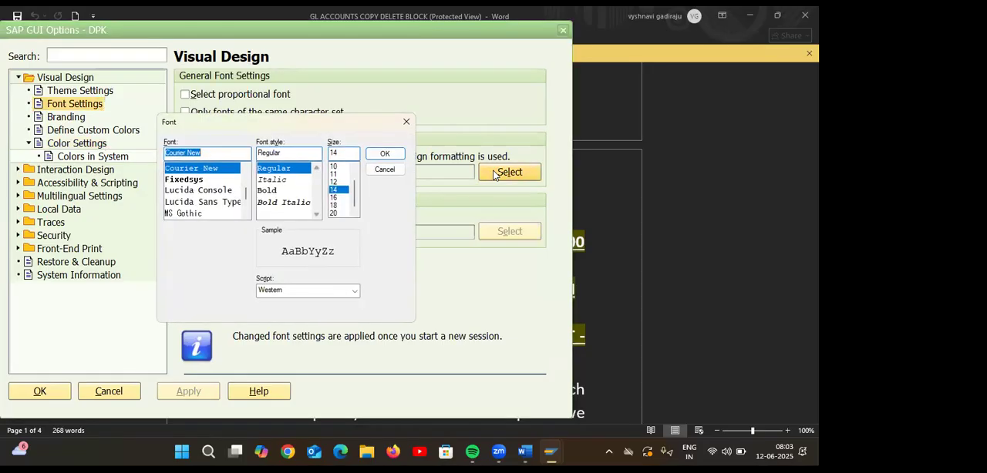
click(335, 182)
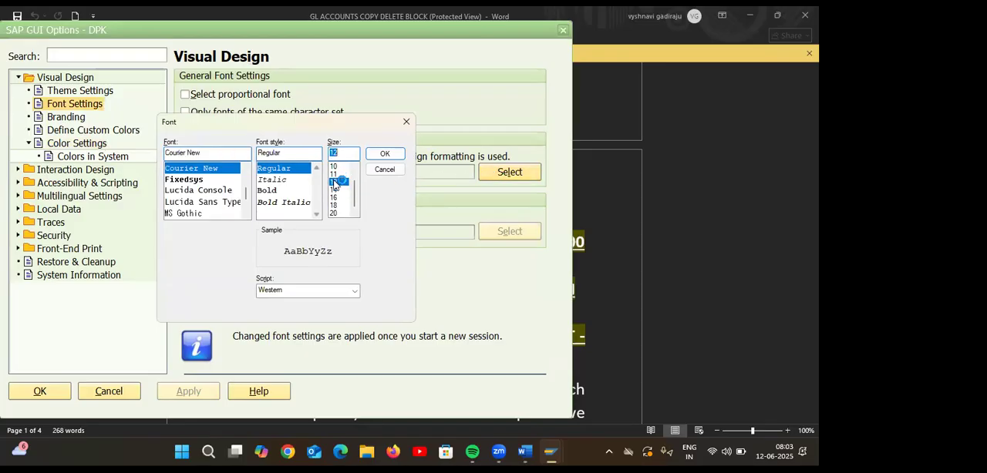
click(384, 153)
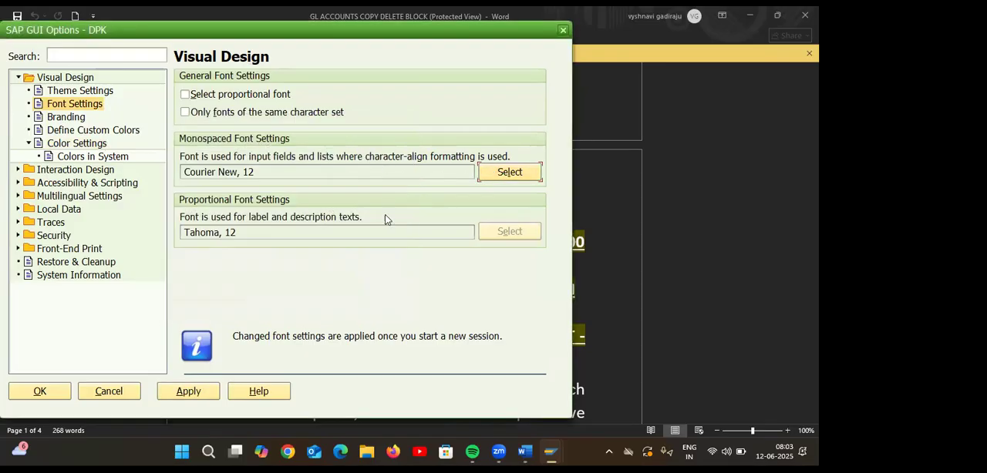
click(188, 391)
click(58, 391)
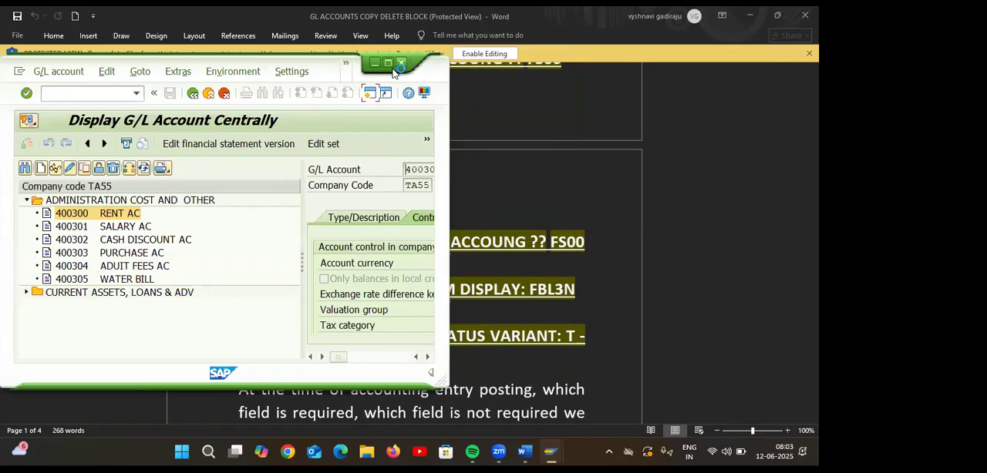
Open a new SAP session, close the old G/L account session and maximize the new one.
click(387, 63)
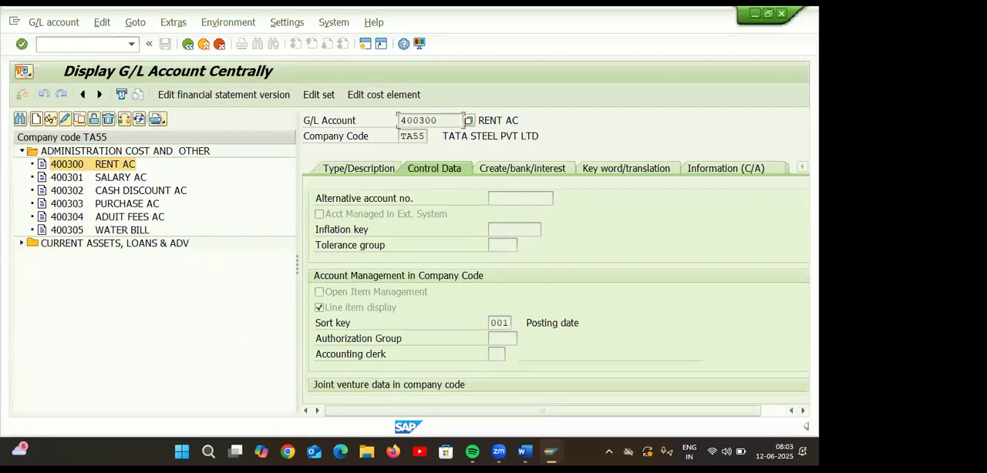
click(767, 15)
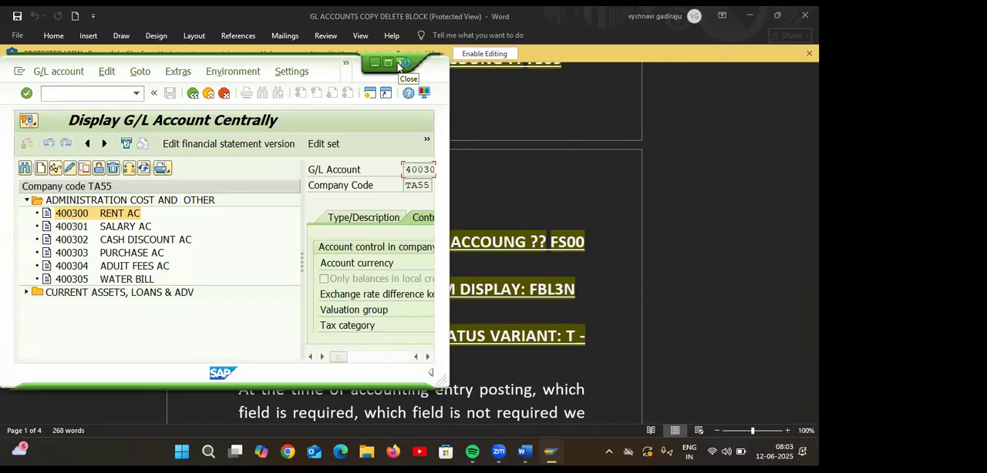
click(369, 92)
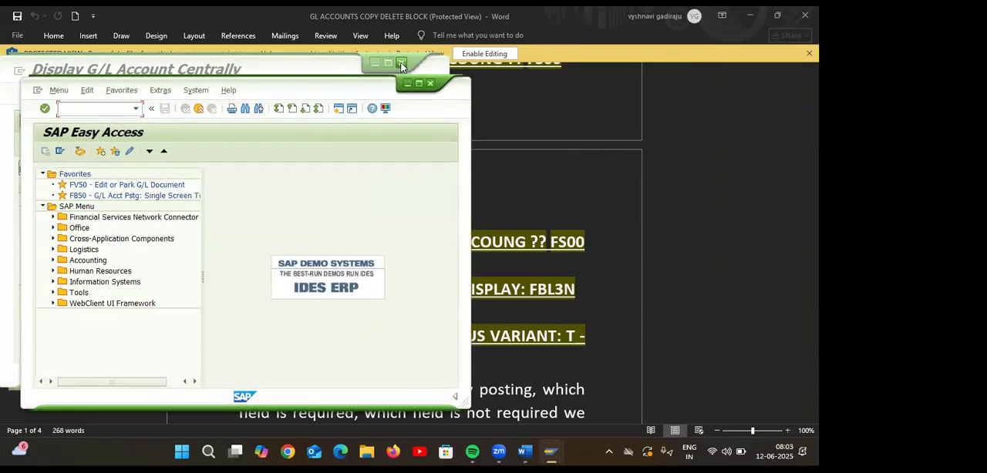
click(401, 63)
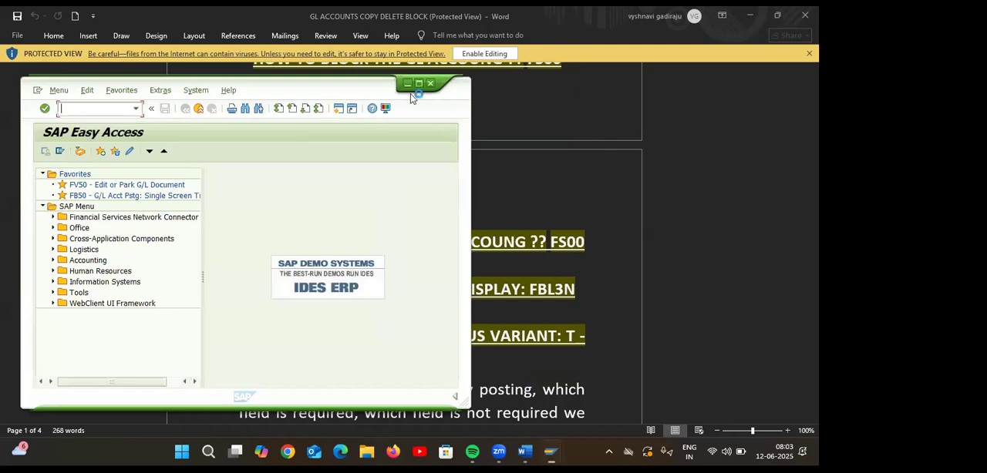
click(418, 83)
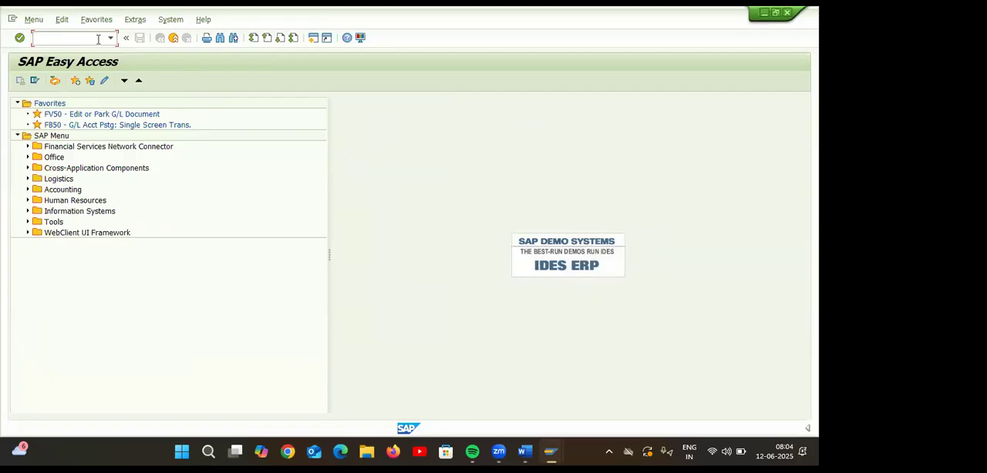
Start transaction FS00 to maintain G/L accounts centrally in company code TA55.
text(FS00)
key(Return)
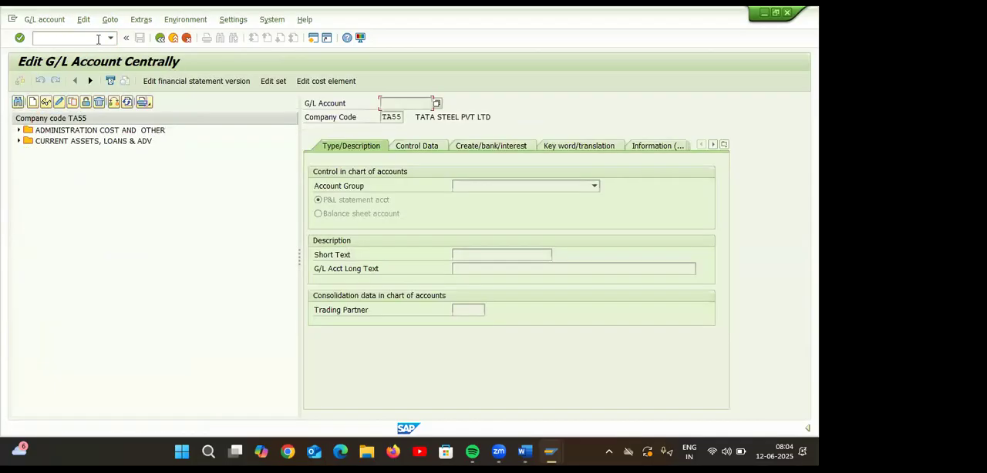
click(414, 146)
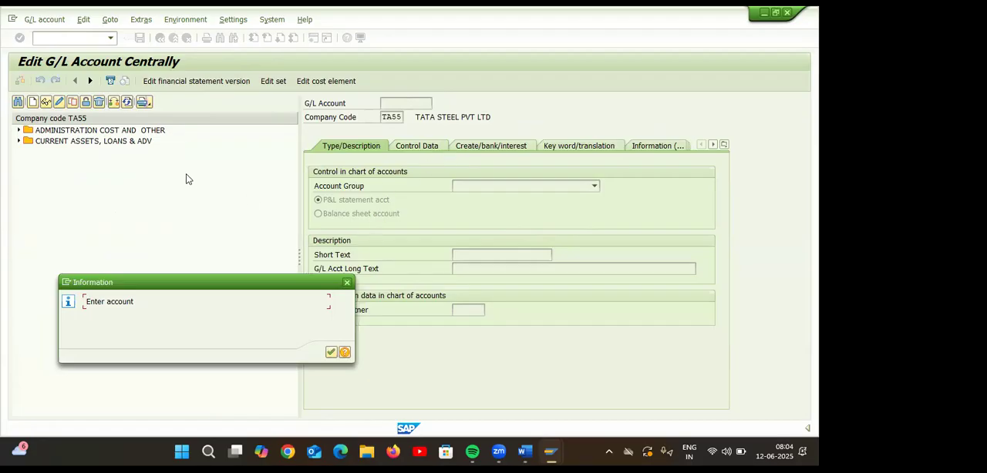
key(Return)
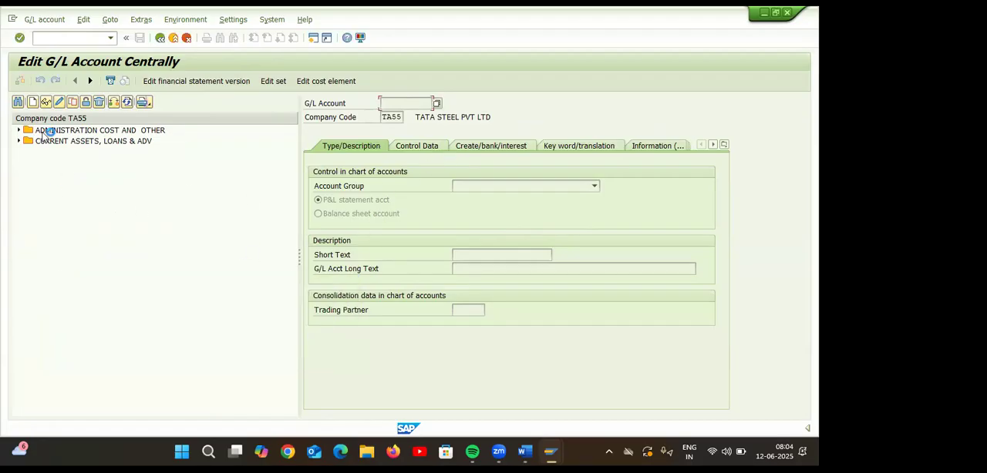
Open account 400300 RENT AC under ADMINISTRATION COST AND OTHER for changes and view its control data down to the account management settings.
click(18, 130)
click(90, 143)
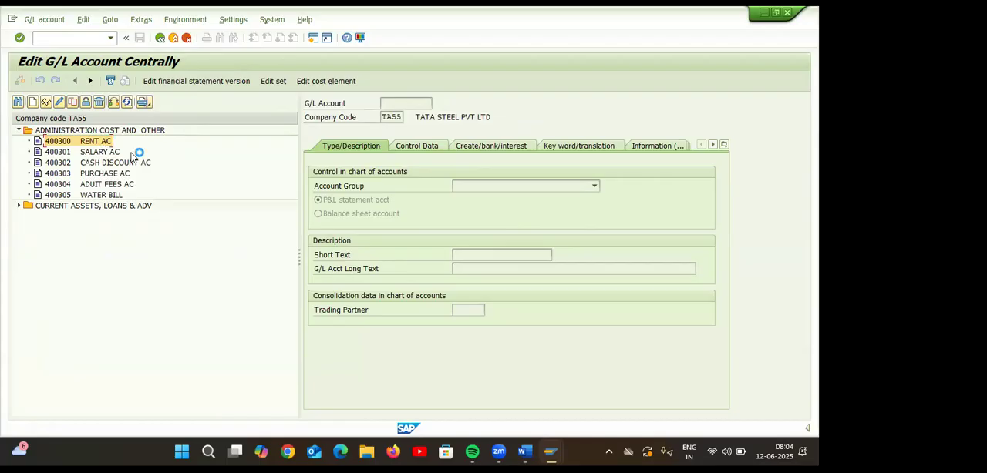
click(433, 146)
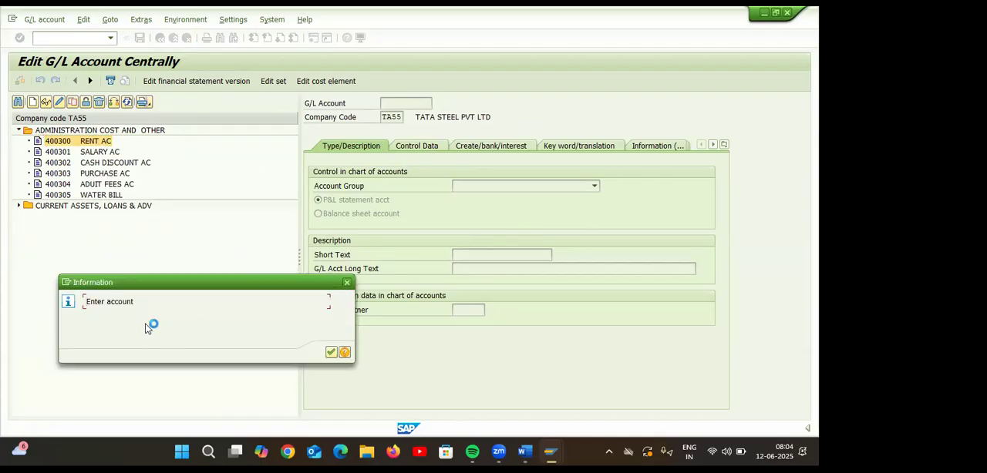
click(347, 283)
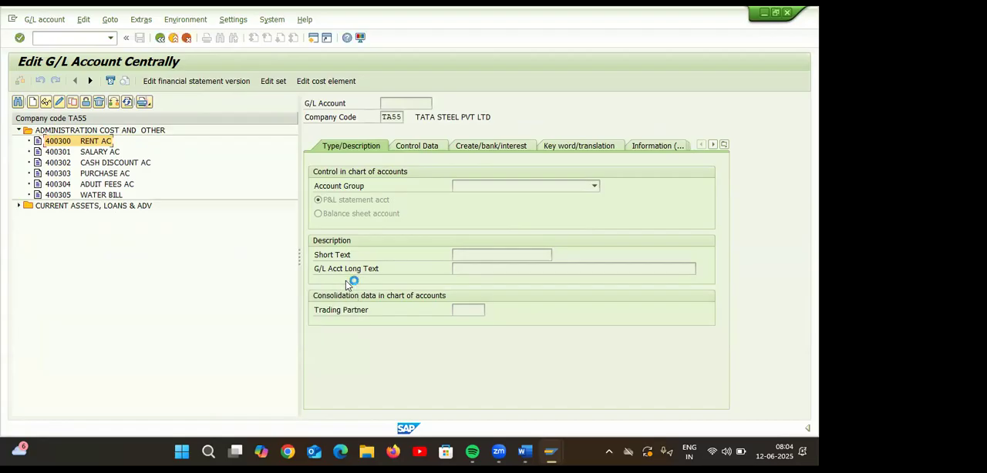
click(59, 101)
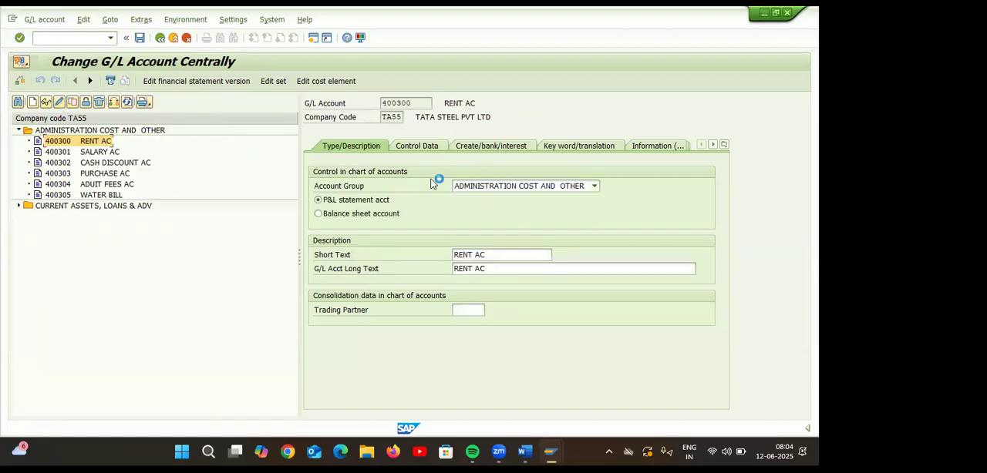
click(432, 148)
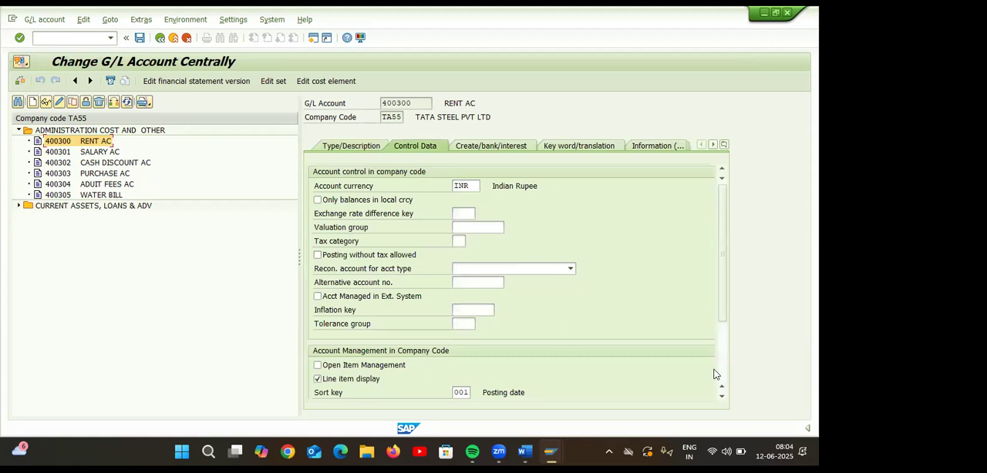
click(721, 396)
click(721, 396)
click(721, 396)
click(722, 396)
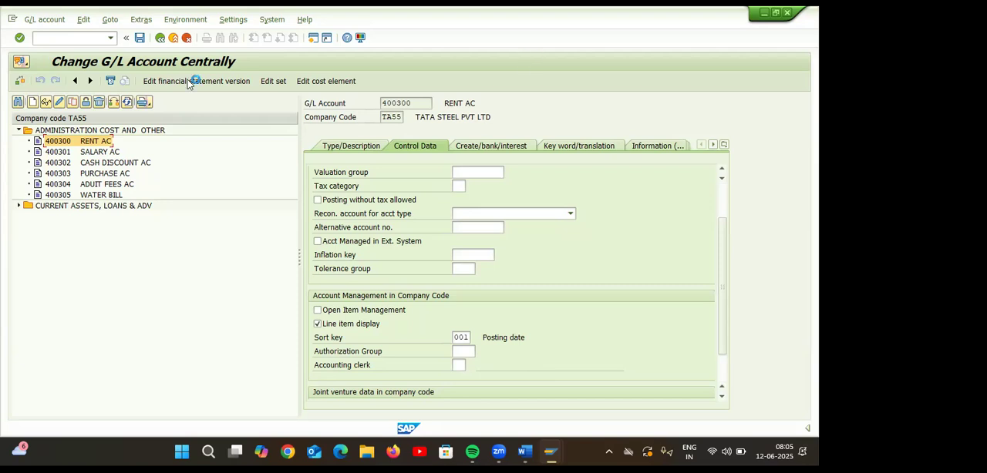
Run transaction FBL3N in a new session and display the line items of G/L account 400300 in company code TA55.
click(314, 38)
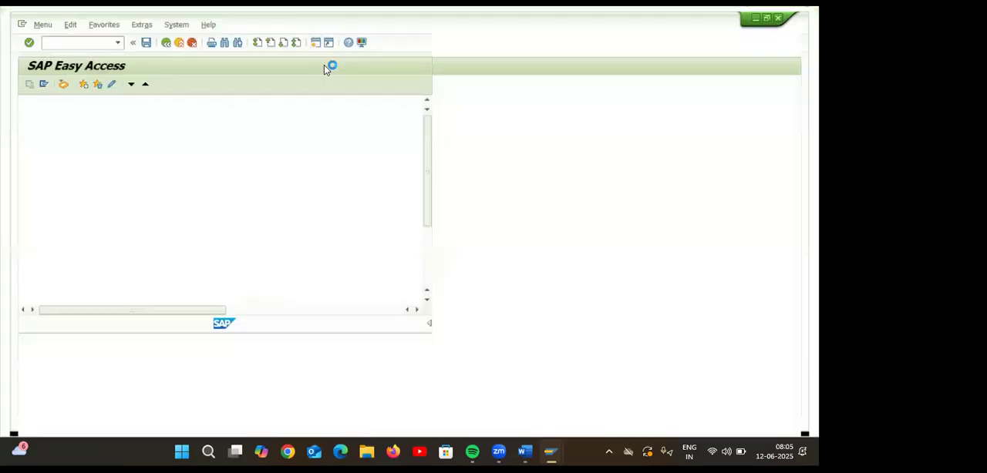
text(F)
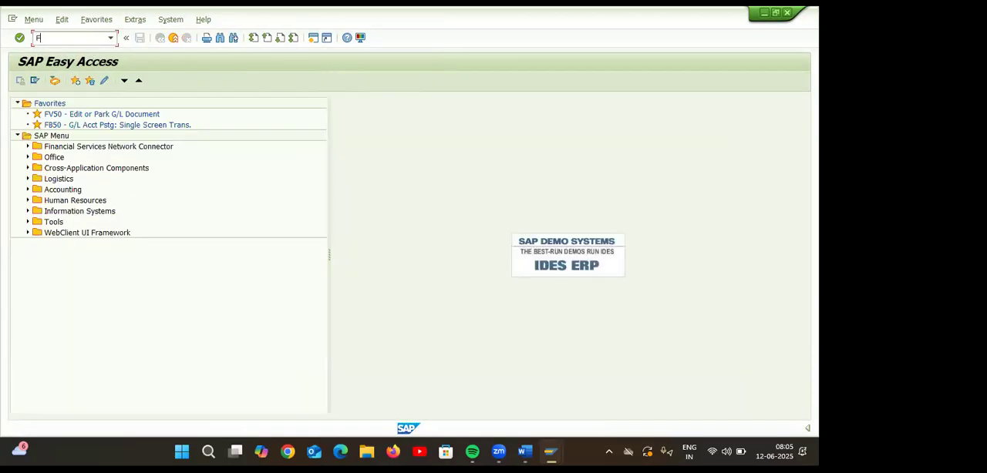
text(BL3N)
key(Return)
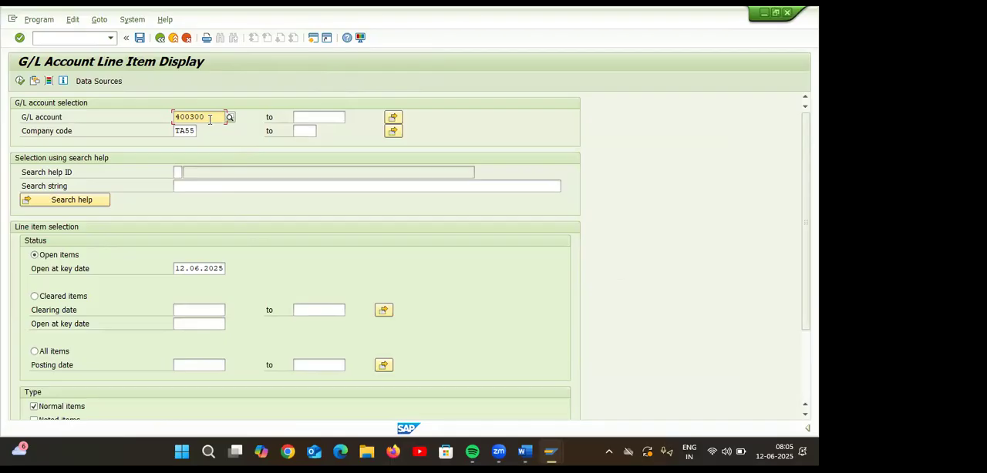
click(20, 81)
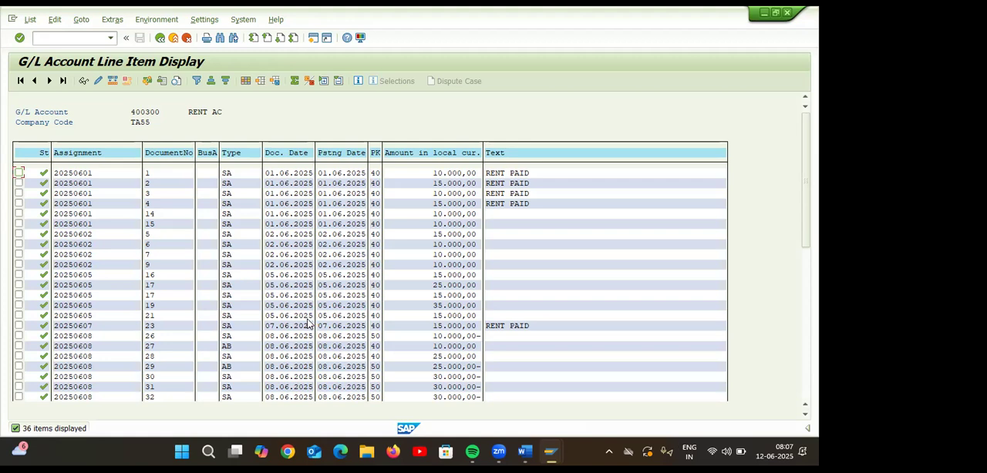
Switch to the Word document GL ACCOUNTS COPY DELETE BLOCK and select the paragraph explaining the purpose of the field status variant.
mouse_move(525, 453)
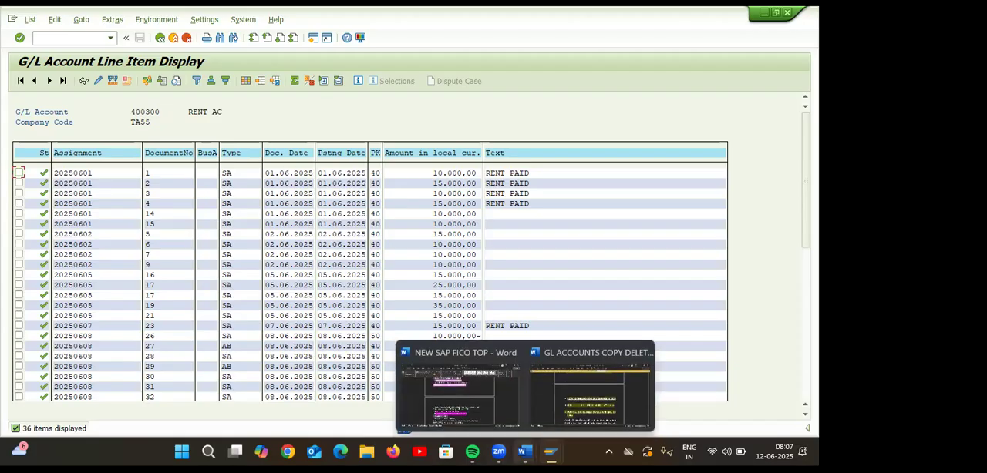
click(579, 409)
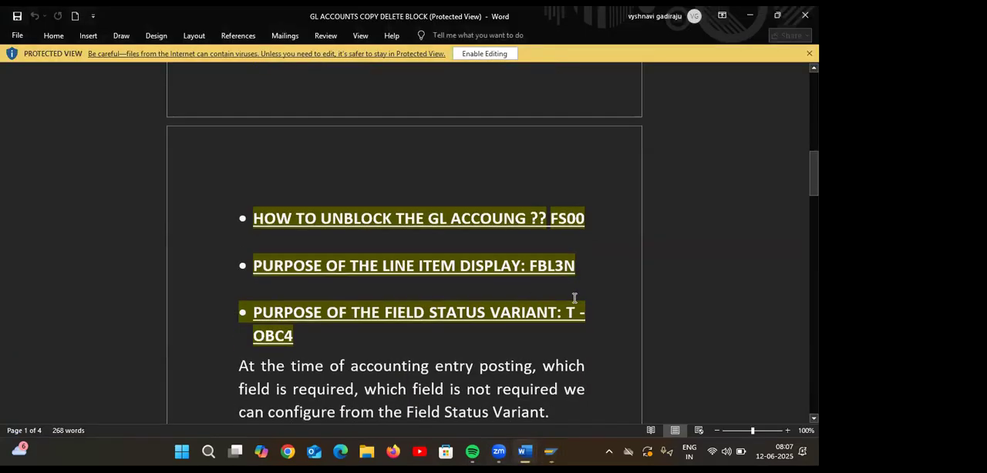
scroll(575, 299, down, 1)
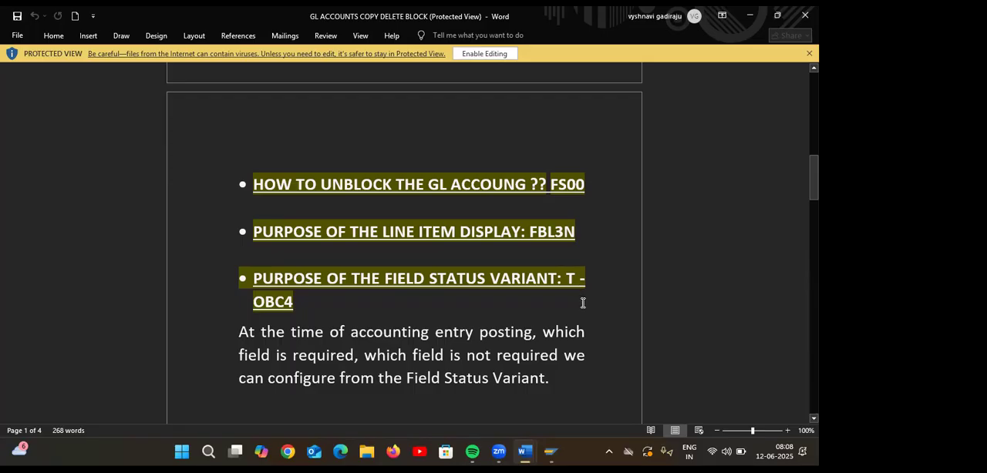
scroll(583, 303, down, 1)
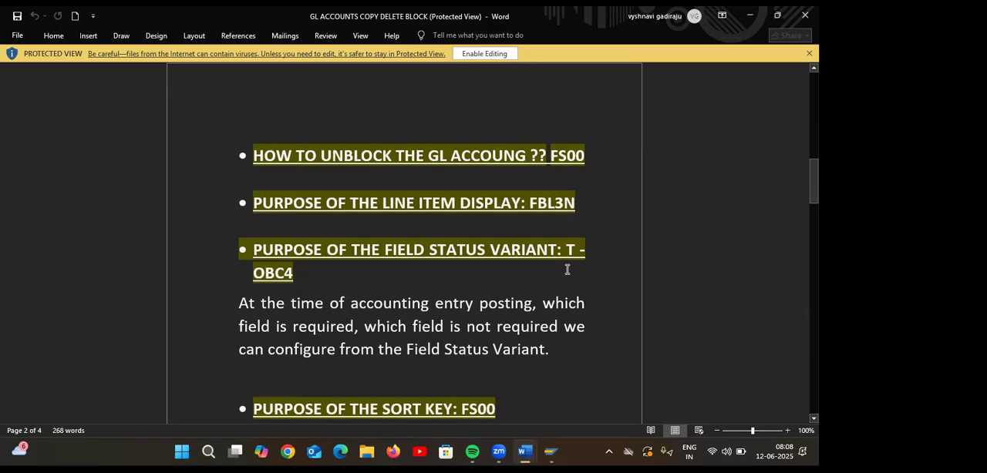
drag(239, 305, 473, 380)
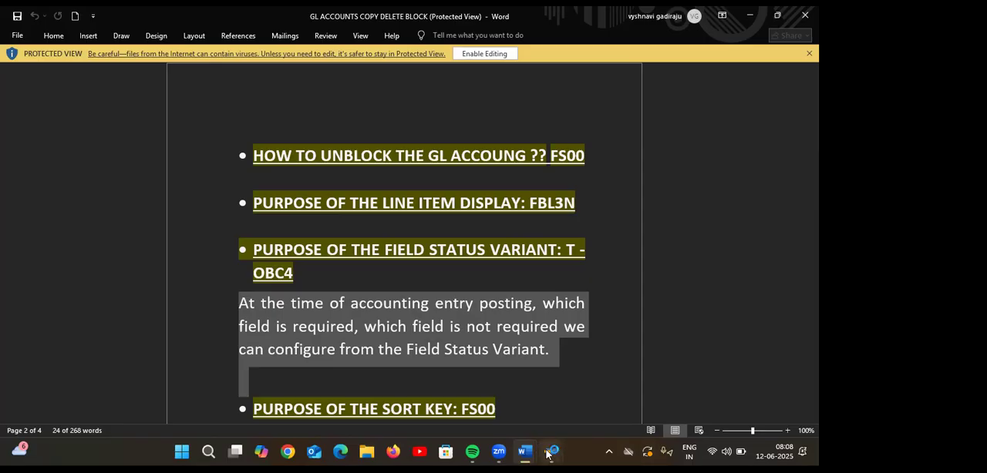
Return to account 400300 in SAP, look through the available field status groups in its create/bank/interest data, and close the list.
mouse_move(550, 450)
click(566, 400)
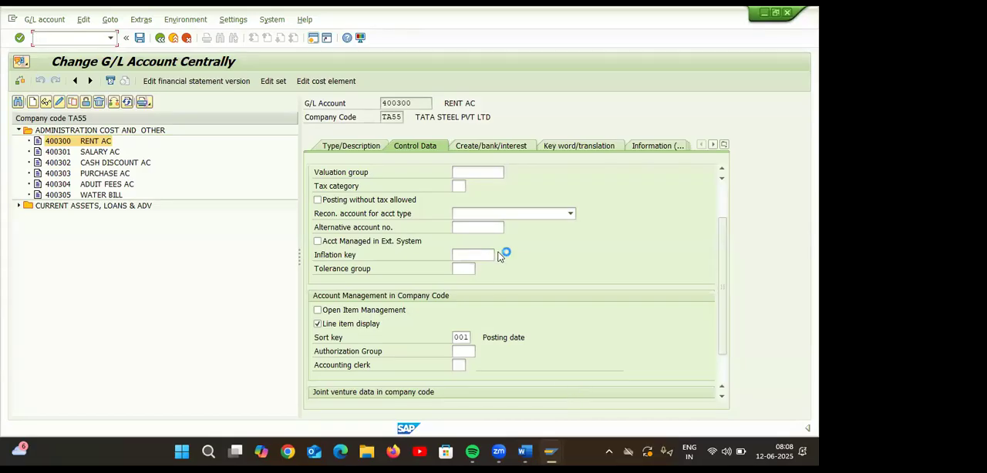
click(508, 143)
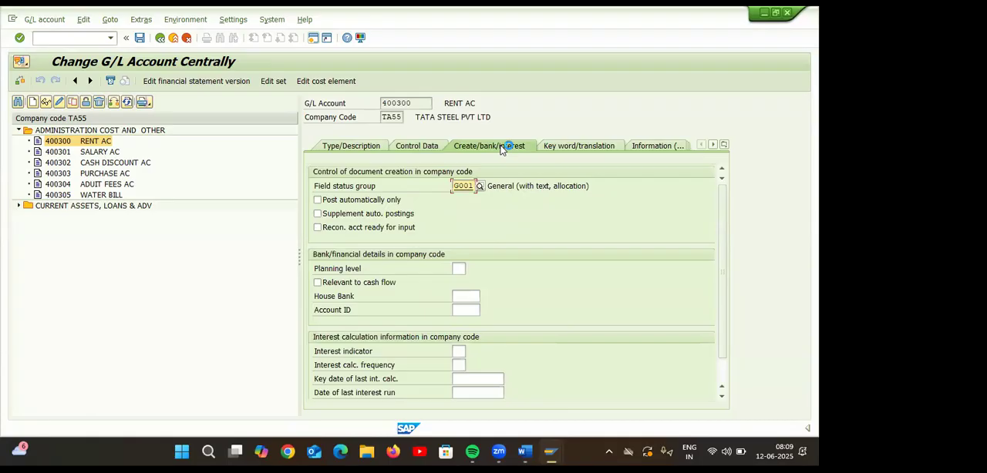
click(478, 187)
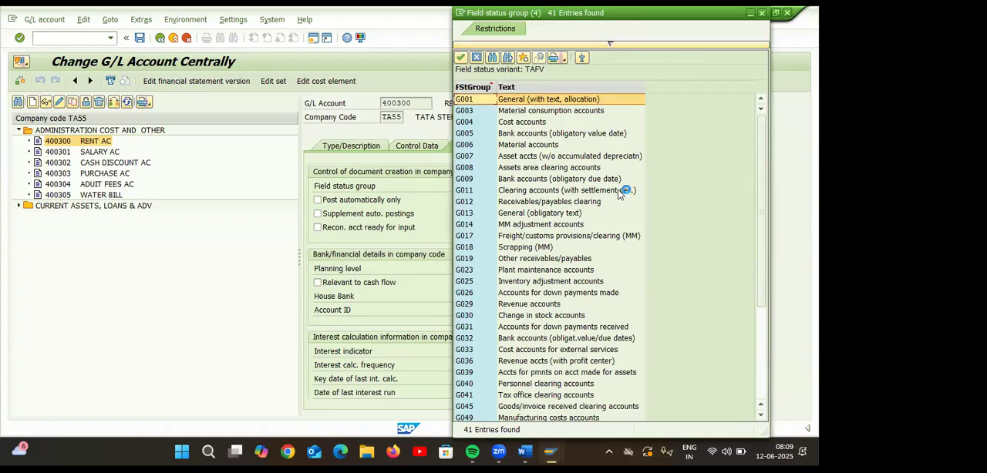
scroll(623, 197, down, 1)
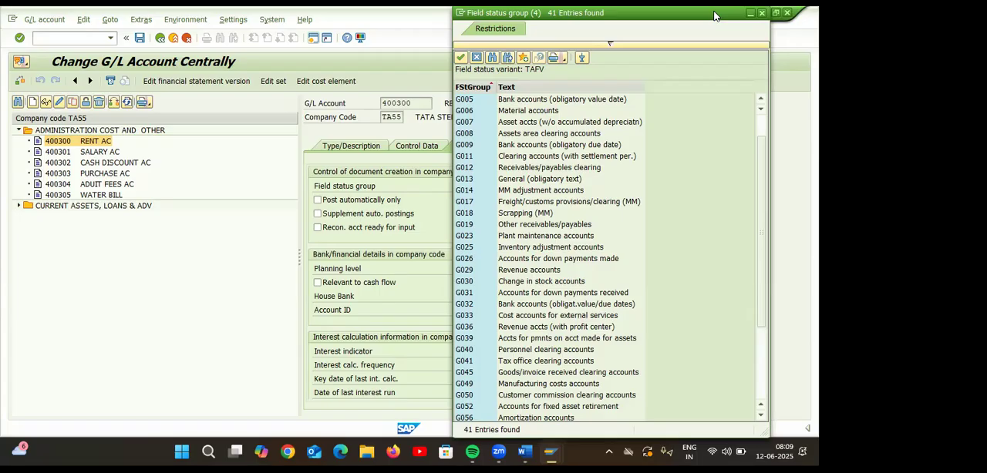
drag(714, 16, 641, 46)
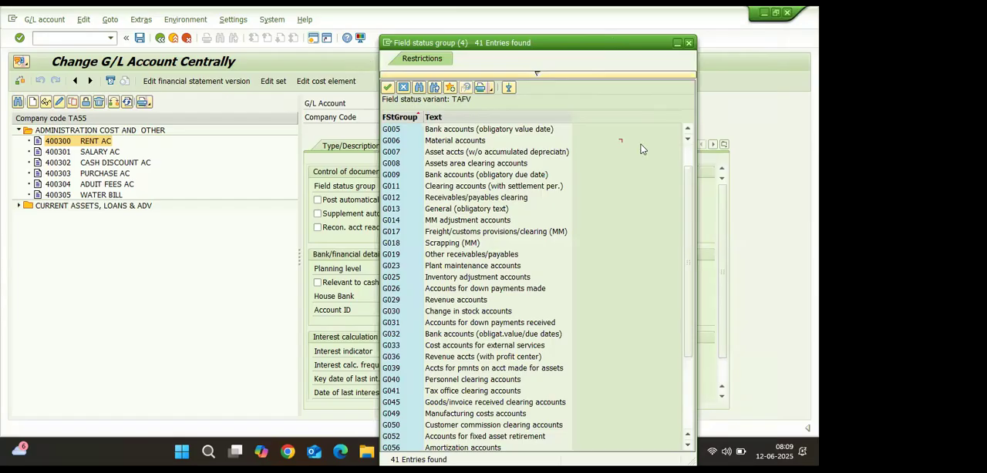
click(686, 130)
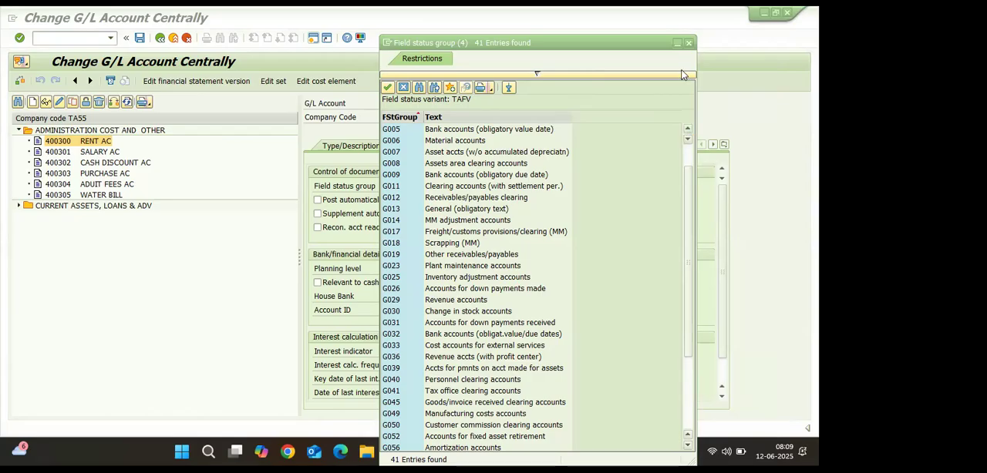
click(688, 43)
Open the field status variants overview in a new session with transaction OBC4.
click(313, 38)
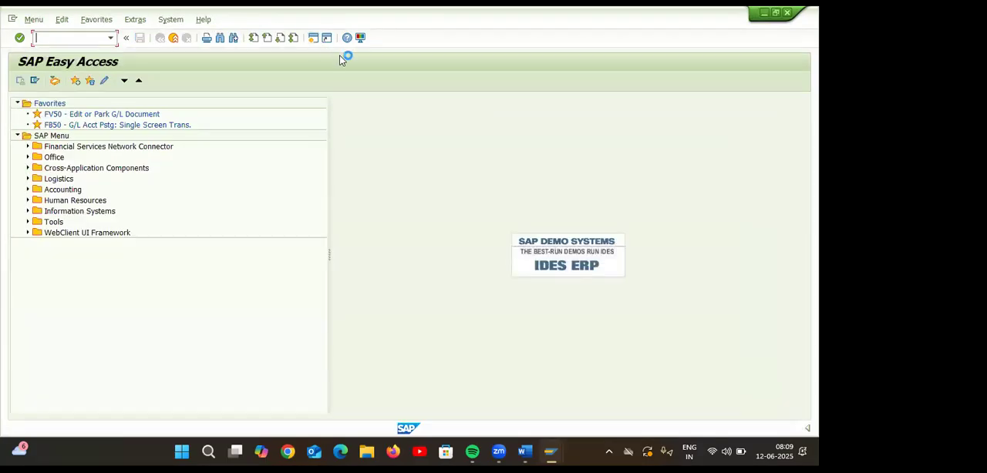
text(obc4)
key(Return)
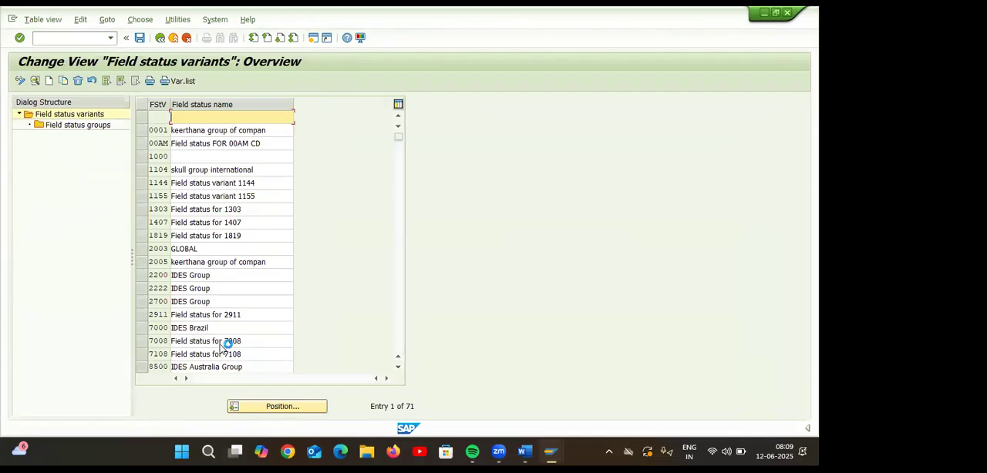
Position the field status variants list at variant TAFV.
click(261, 410)
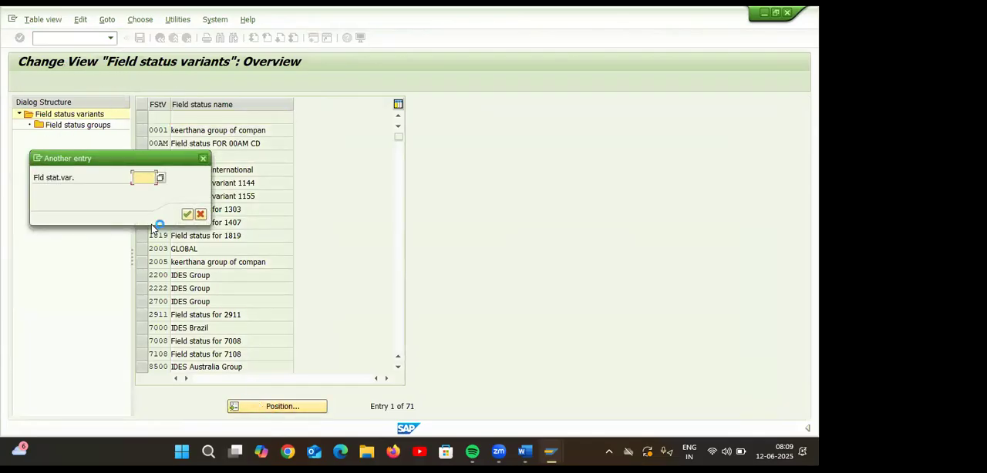
text(TA)
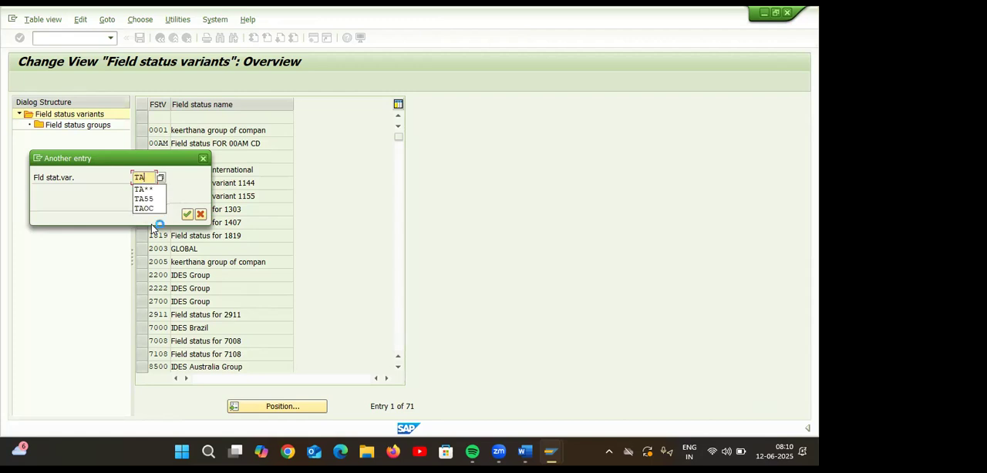
text(FV)
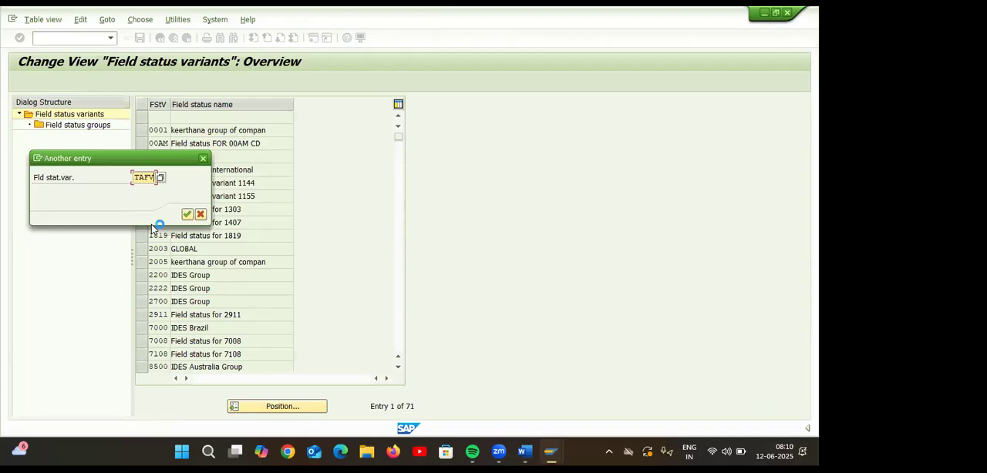
key(BackSpace)
key(Return)
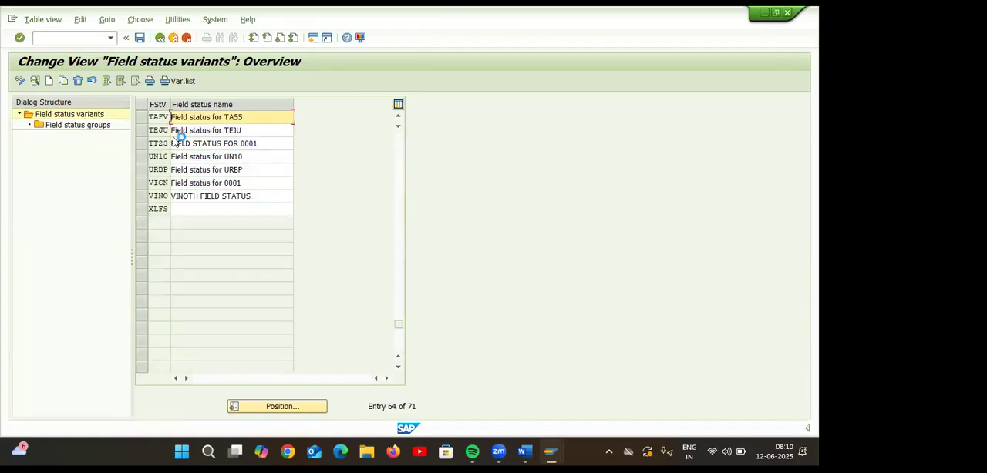
Open the General data field settings of field status group G001 within variant TAFV.
click(143, 118)
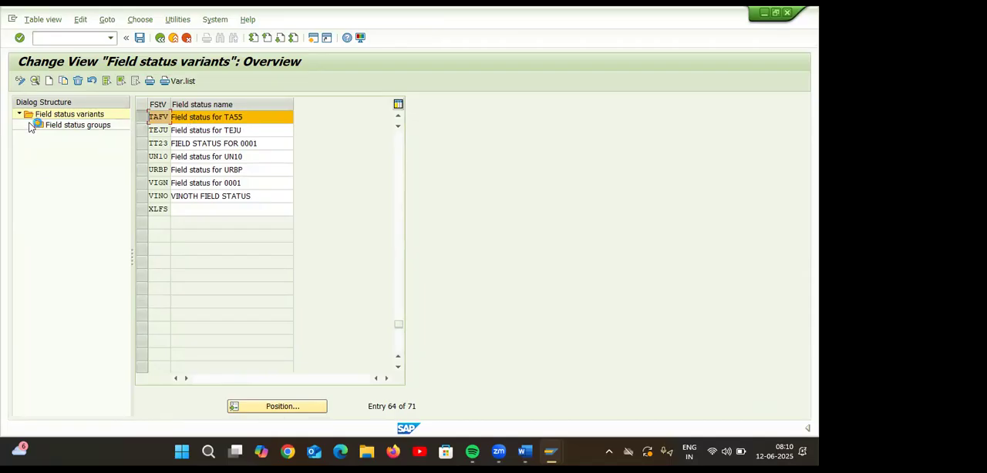
click(63, 125)
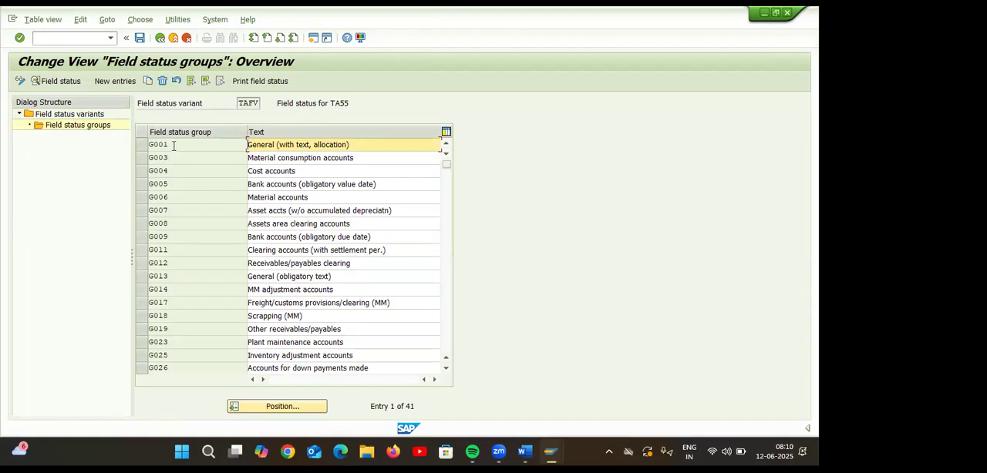
click(171, 144)
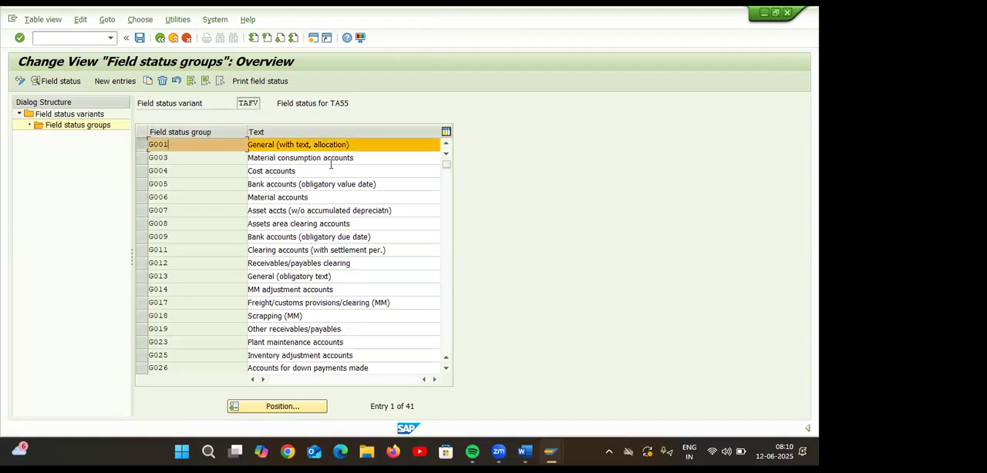
double_click(213, 146)
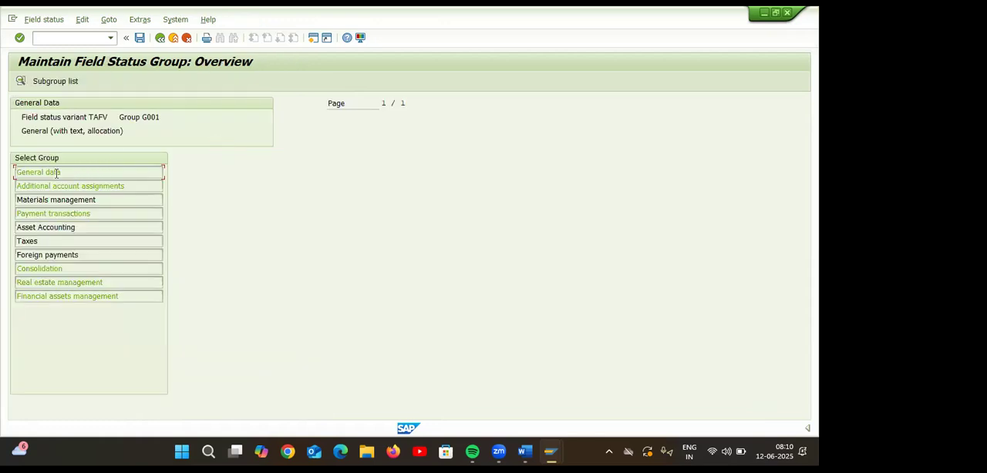
double_click(61, 174)
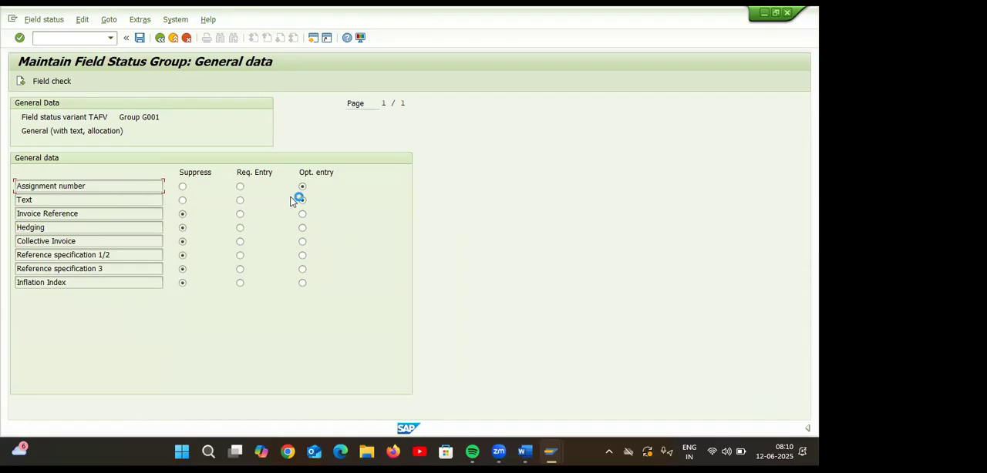
Make Text and Business Area required entries in field status group G001 of variant TAFV and save the changes.
click(240, 200)
click(159, 40)
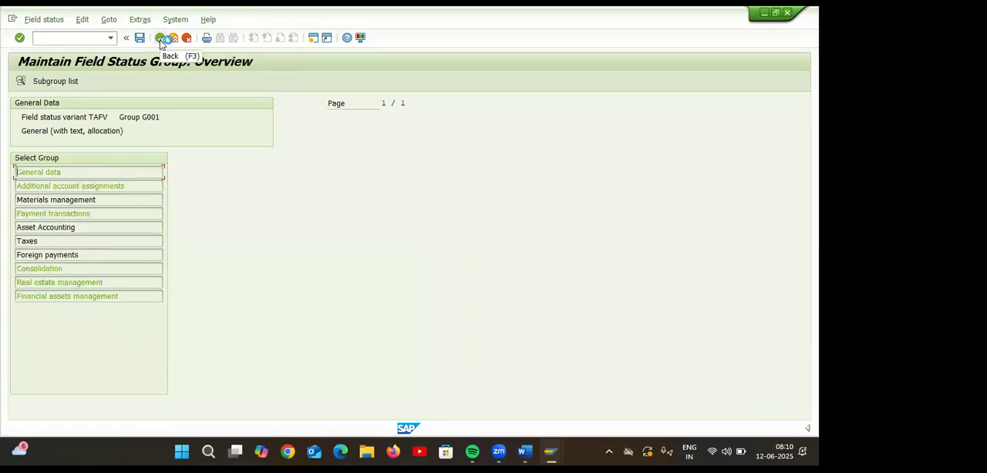
double_click(95, 185)
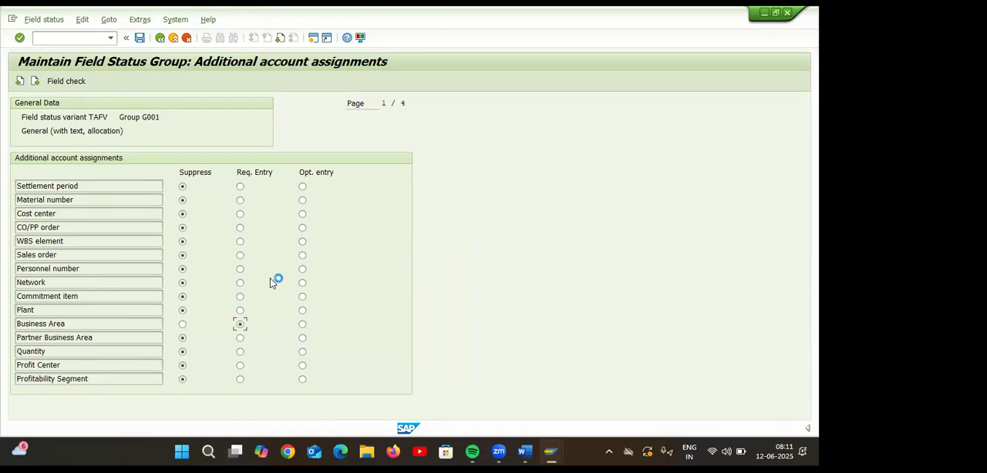
click(139, 37)
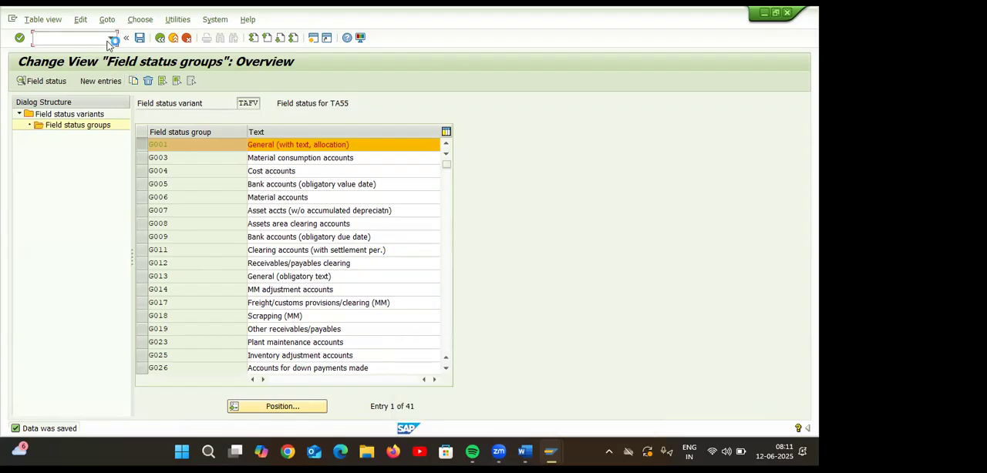
Open G/L document entry with transaction FB50 in a new session and enter document date 12.06.2025.
click(313, 43)
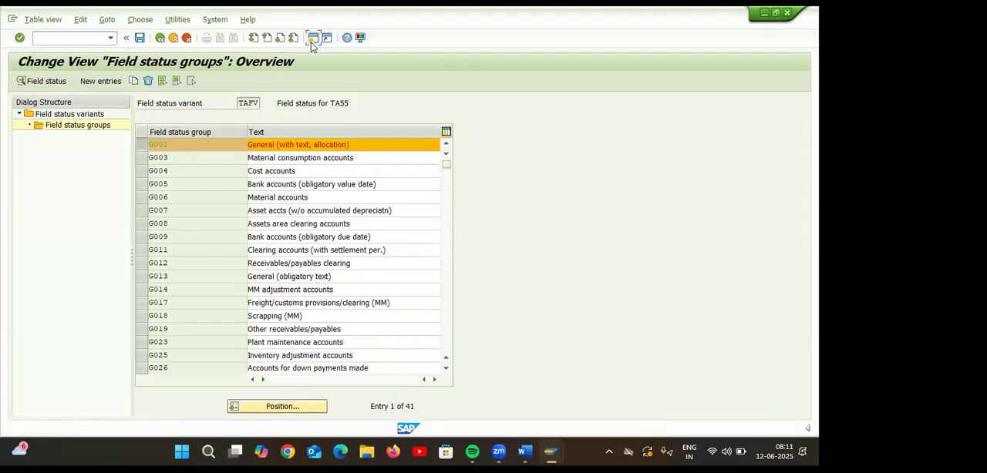
text(FB50)
key(Return)
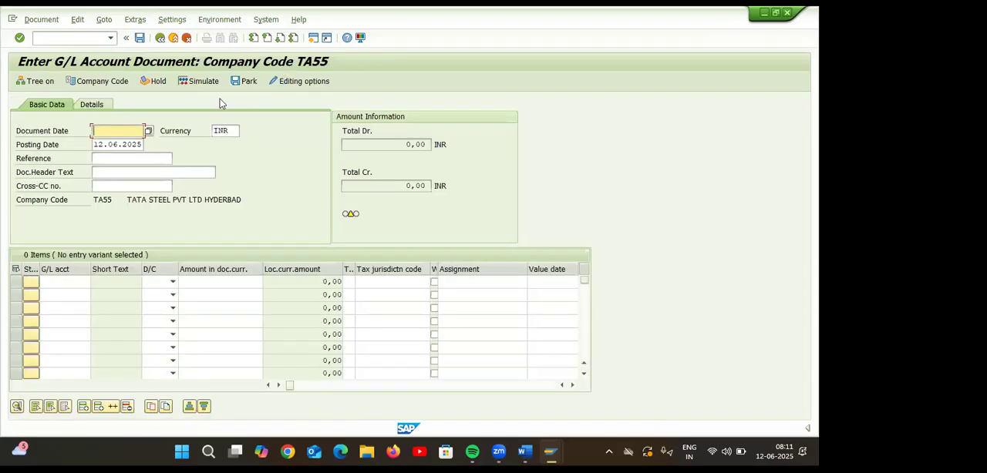
text(12.06.2025)
Fill the first line item with rent account 400300 from chart of accounts TAOC as a debit of 12000.
click(58, 284)
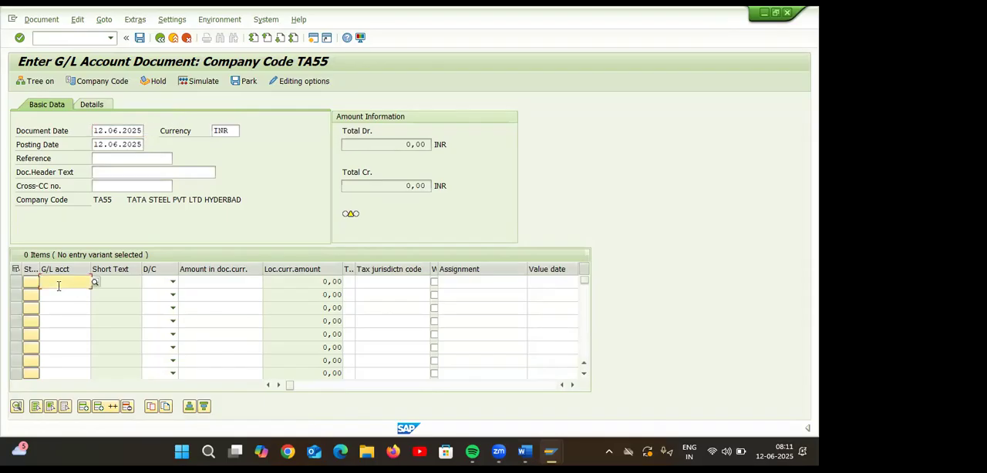
click(98, 284)
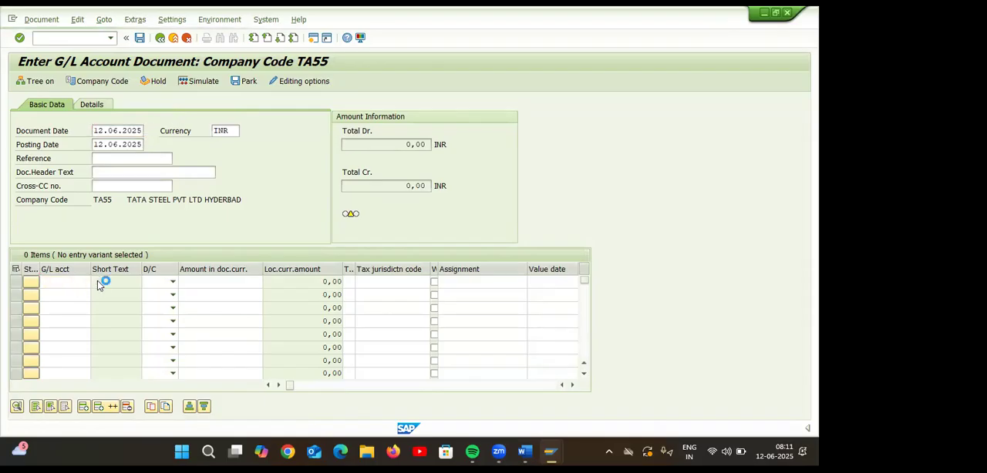
click(142, 292)
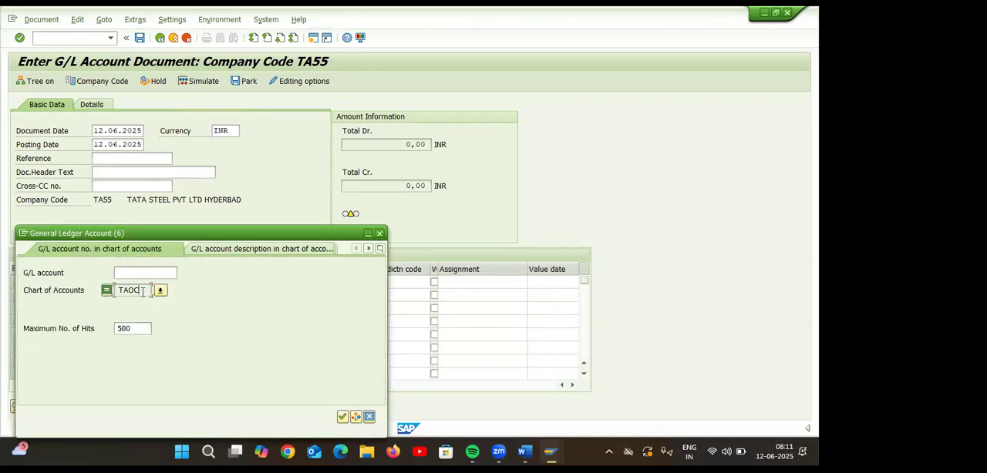
key(Return)
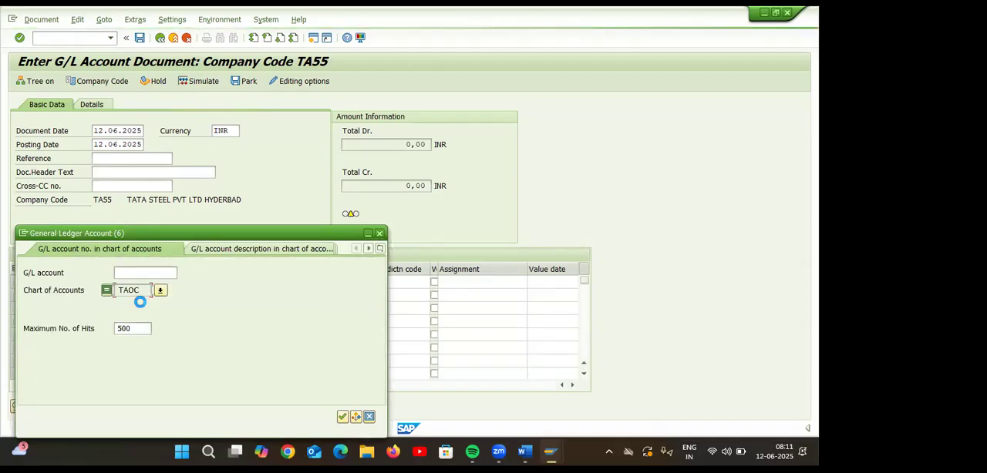
double_click(116, 132)
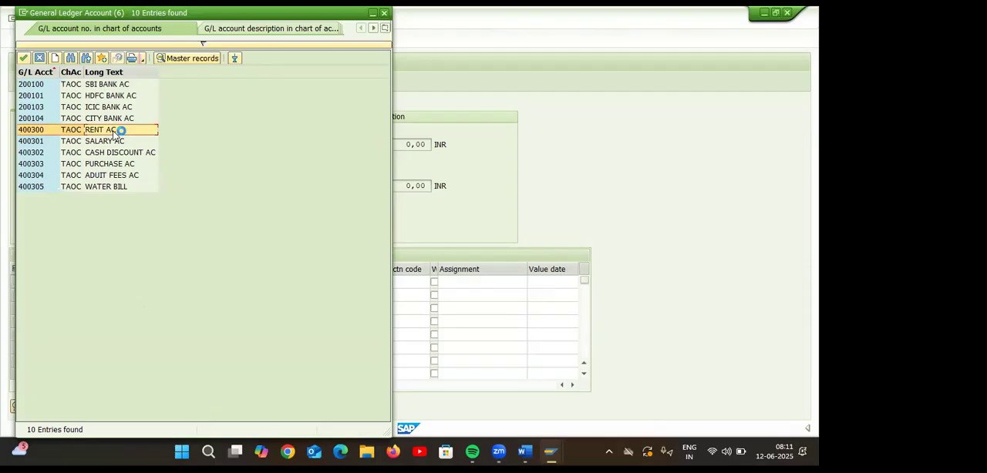
click(172, 282)
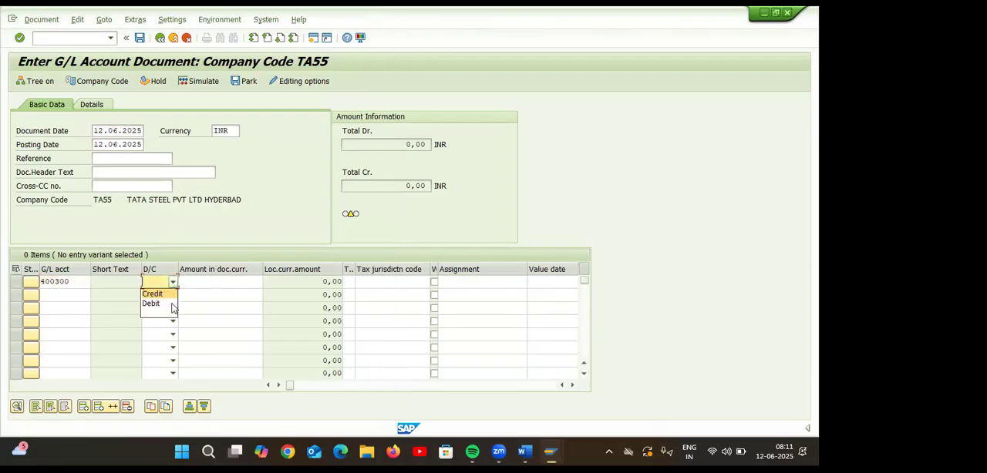
click(152, 303)
click(225, 283)
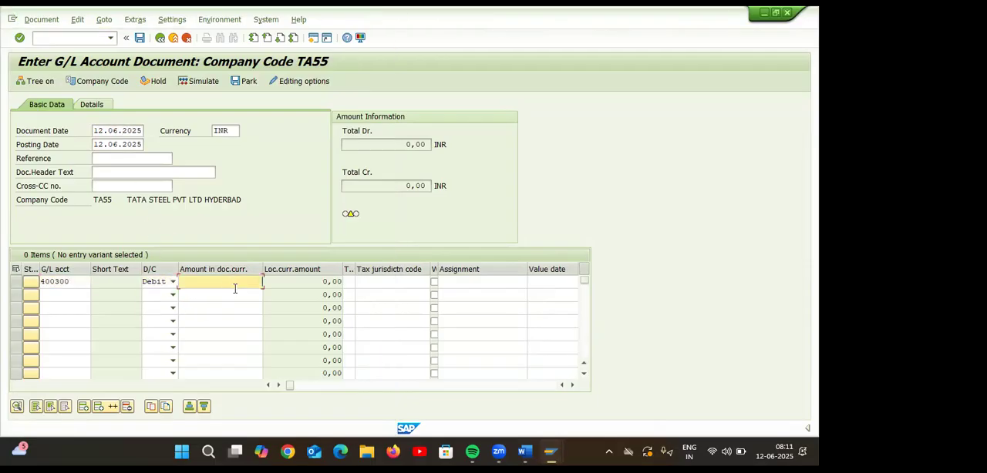
text(12000)
Fill the second line item with SBI bank account 200100 as a credit of 12000 and validate the document.
click(240, 296)
click(82, 292)
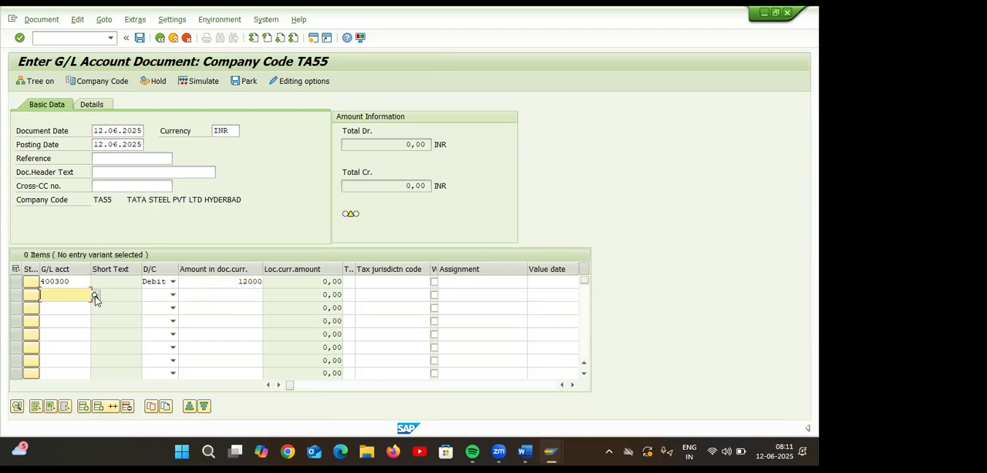
click(95, 296)
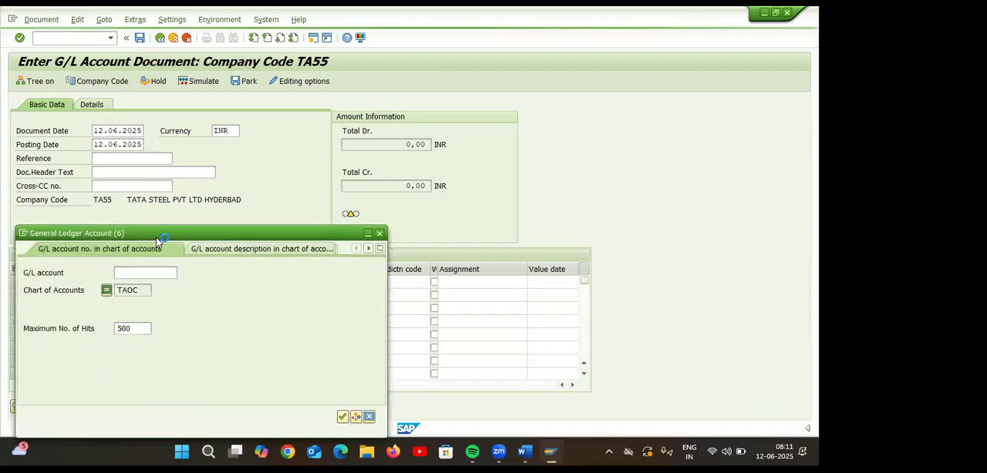
click(144, 292)
key(Return)
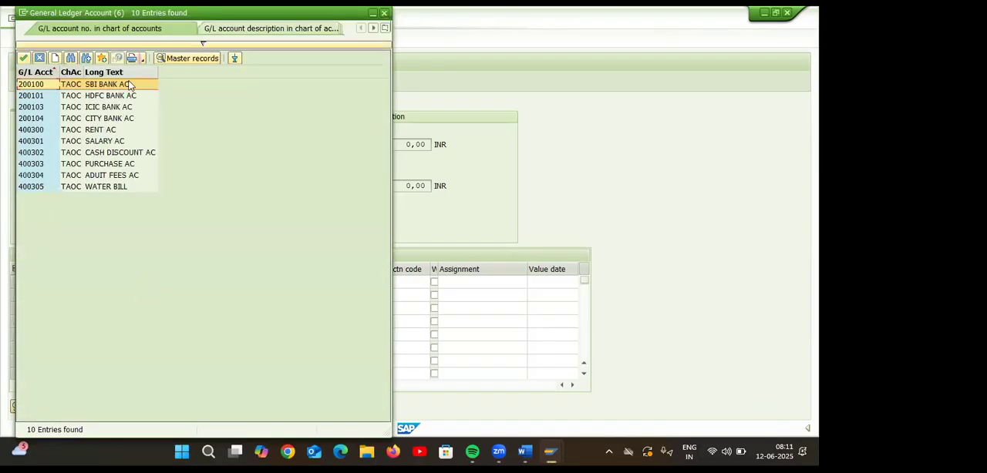
click(129, 85)
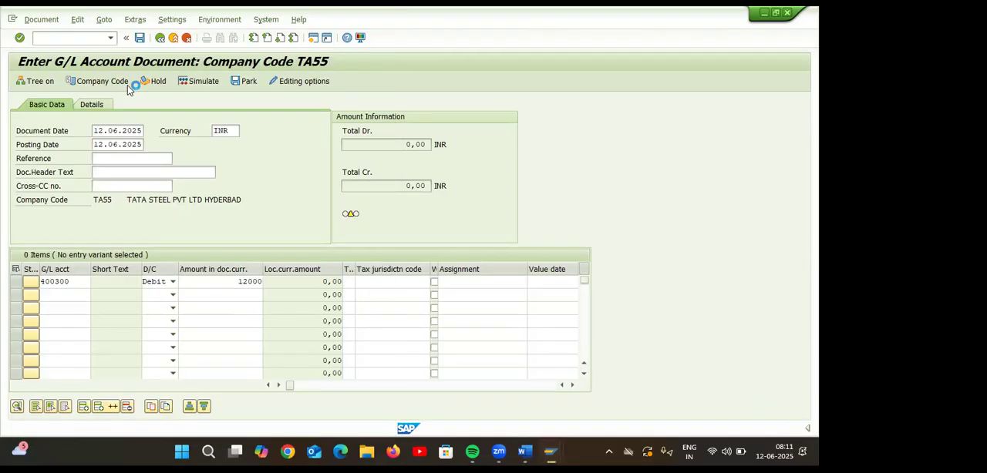
click(152, 296)
click(159, 319)
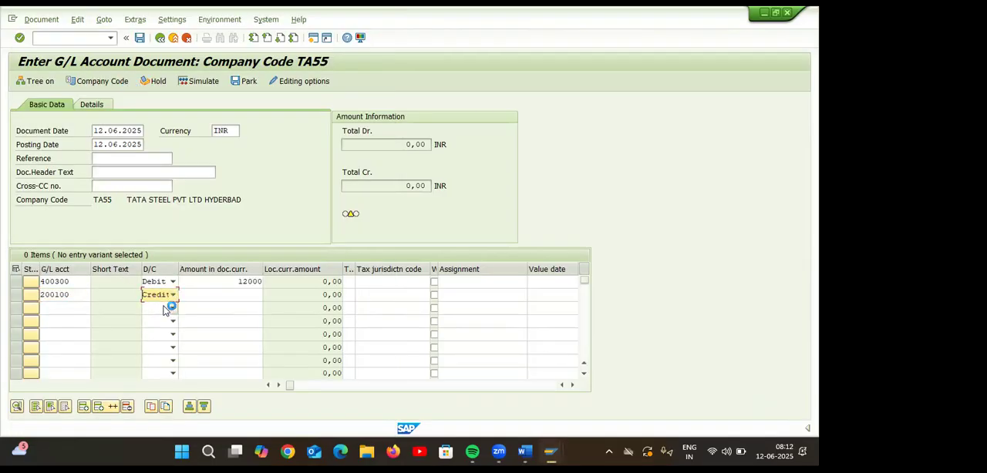
click(221, 296)
text(12000)
click(223, 306)
key(Return)
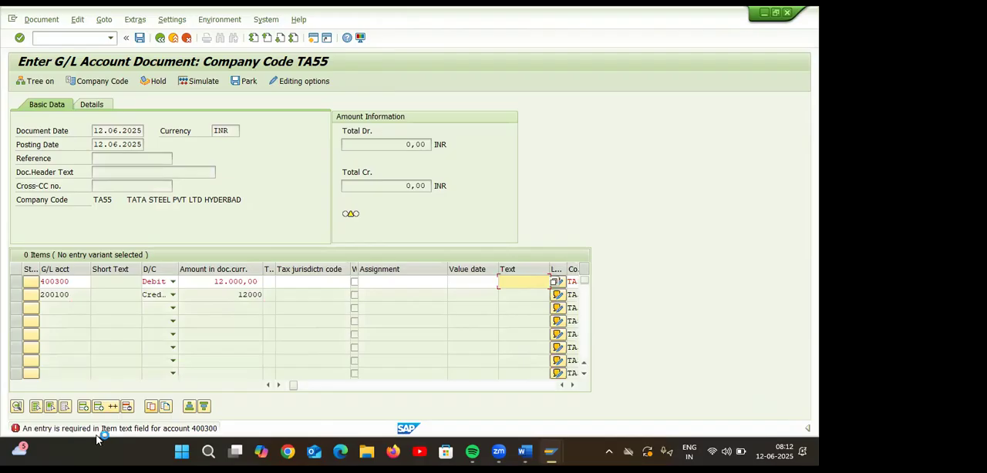
Check the message details, enter RENT PAID as the item text of the 400300 debit line, and validate the document again.
click(210, 429)
click(102, 175)
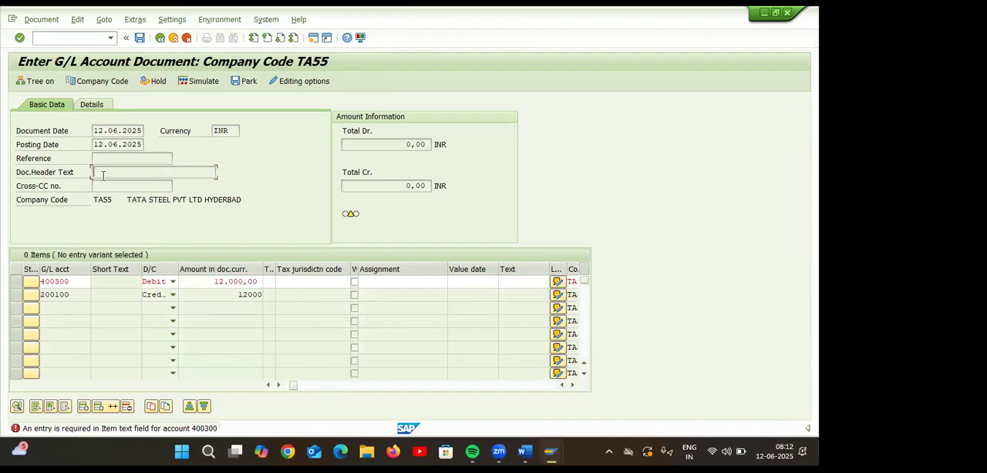
click(524, 282)
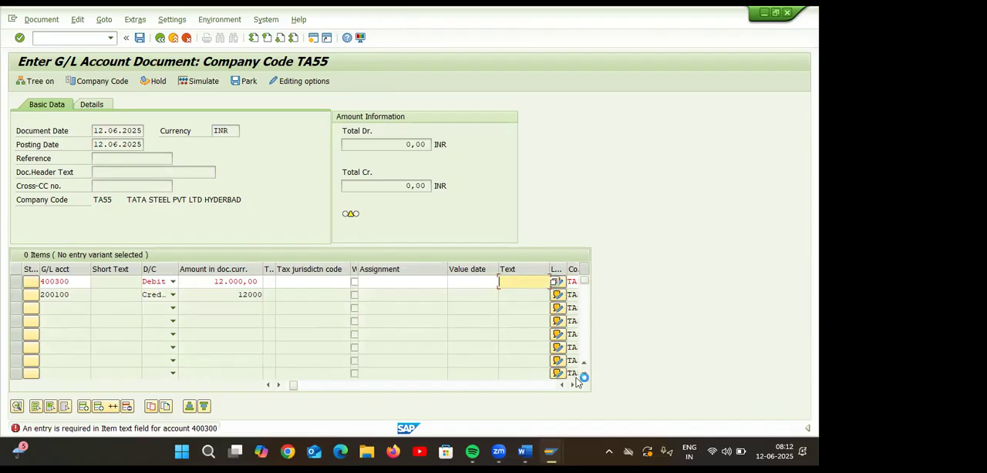
text(S)
key(BackSpace)
text(E)
key(BackSpace)
text(RENT)
key(Down)
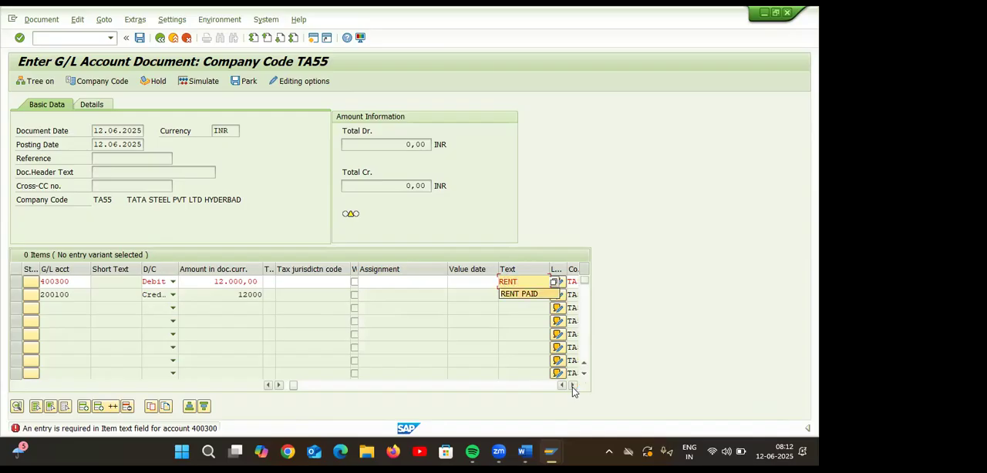
key(Return)
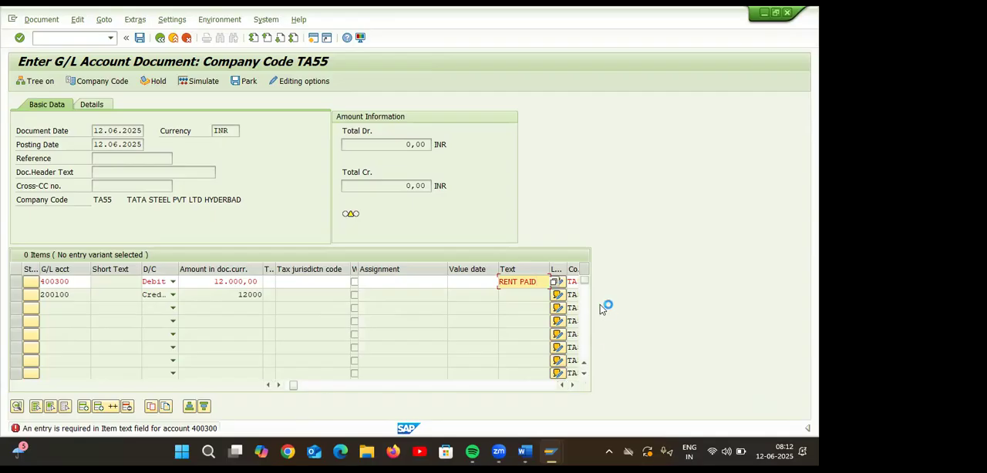
click(523, 297)
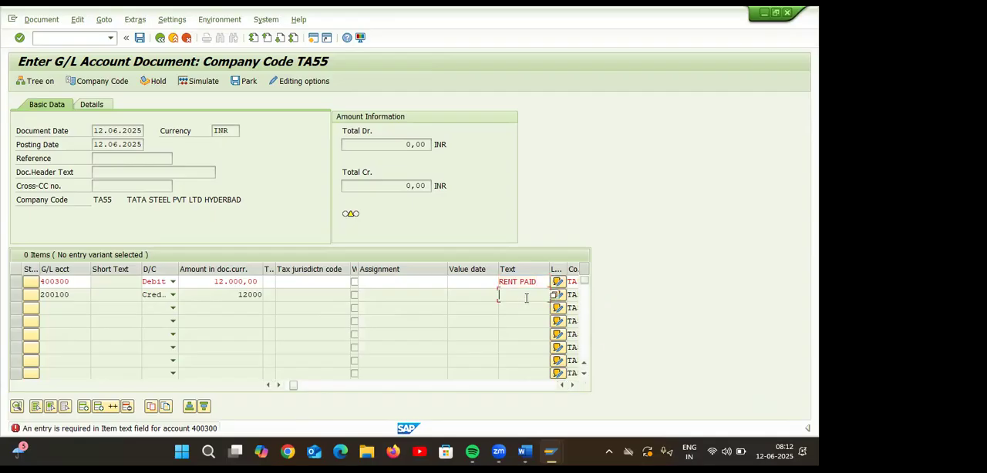
key(Return)
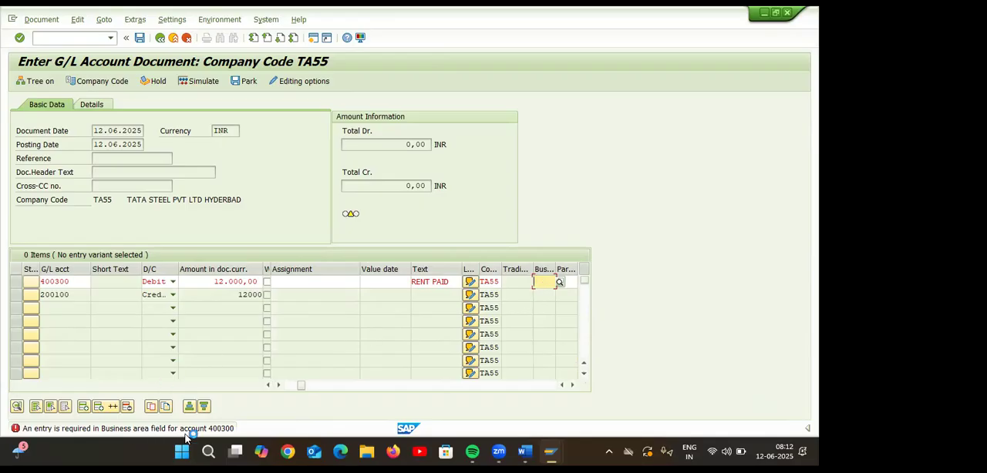
click(235, 426)
click(542, 283)
text(VIJAY)
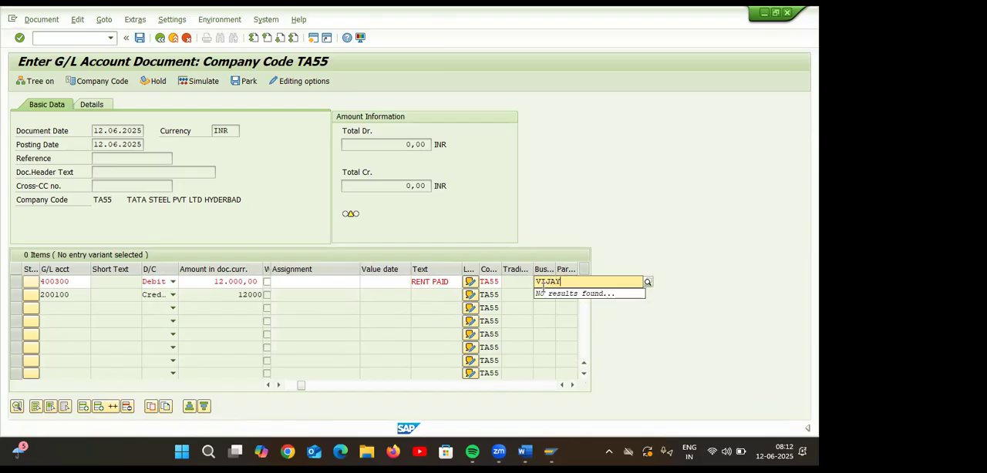
key(BackSpace)
key(BackSpace)
key(BackSpace)
key(BackSpace)
key(BackSpace)
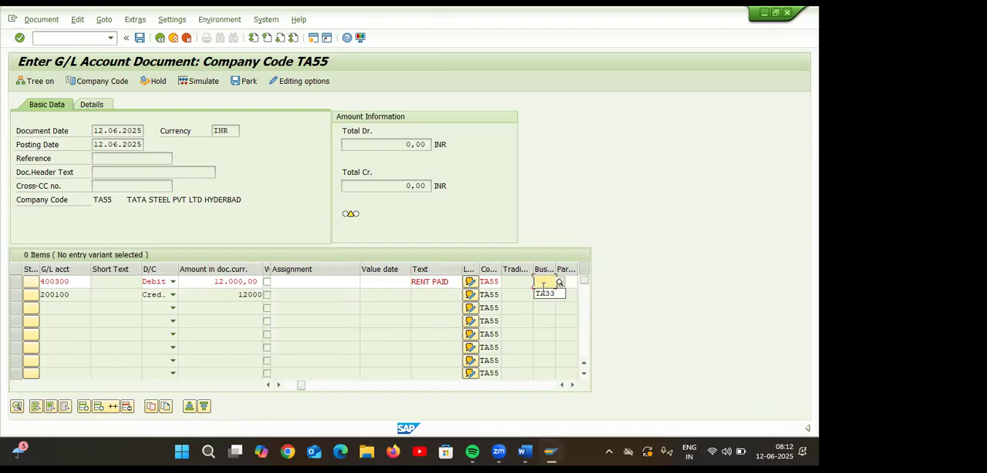
Open the list of possible business areas for the 400300 debit line and search it for TA**.
click(560, 283)
click(562, 284)
click(562, 285)
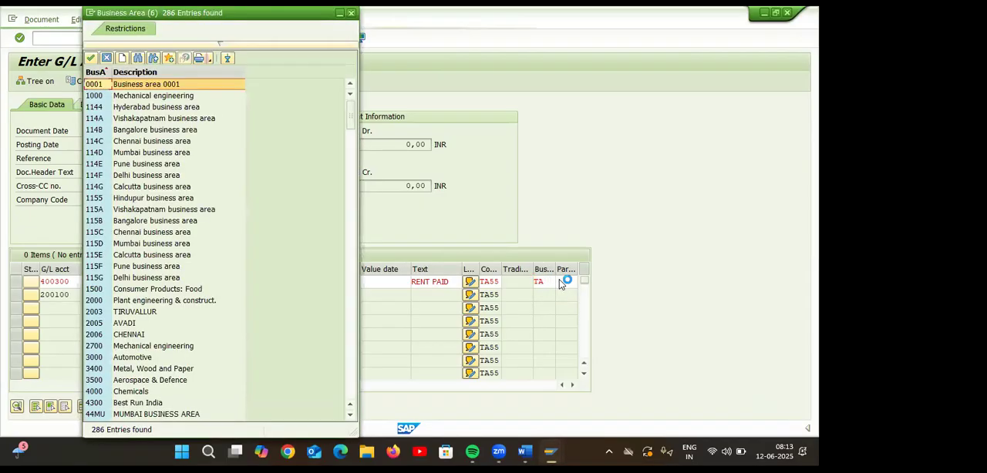
click(139, 61)
text(TA**)
key(Return)
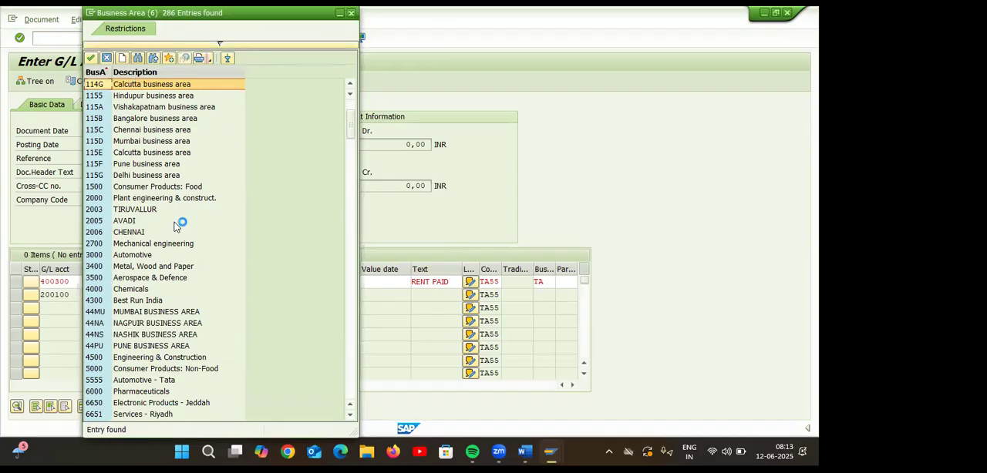
Look through the business area list for the areas belonging to company code TA55 and close it without choosing one.
scroll(188, 216, down, 1)
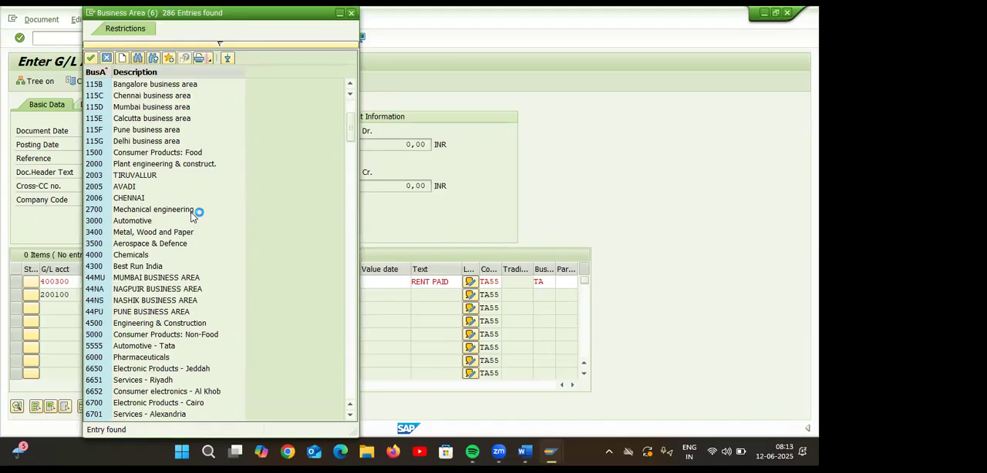
scroll(191, 212, up, 1)
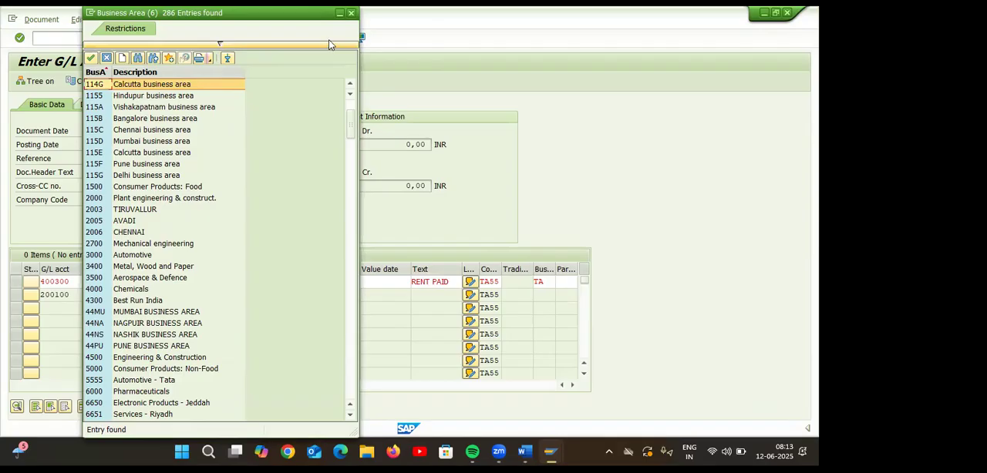
scroll(192, 254, down, 18)
scroll(186, 264, down, 8)
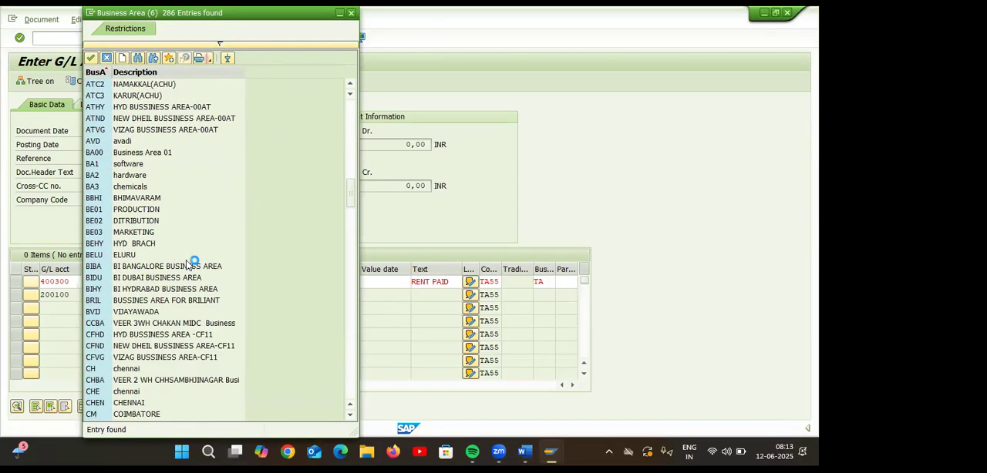
scroll(186, 264, up, 1)
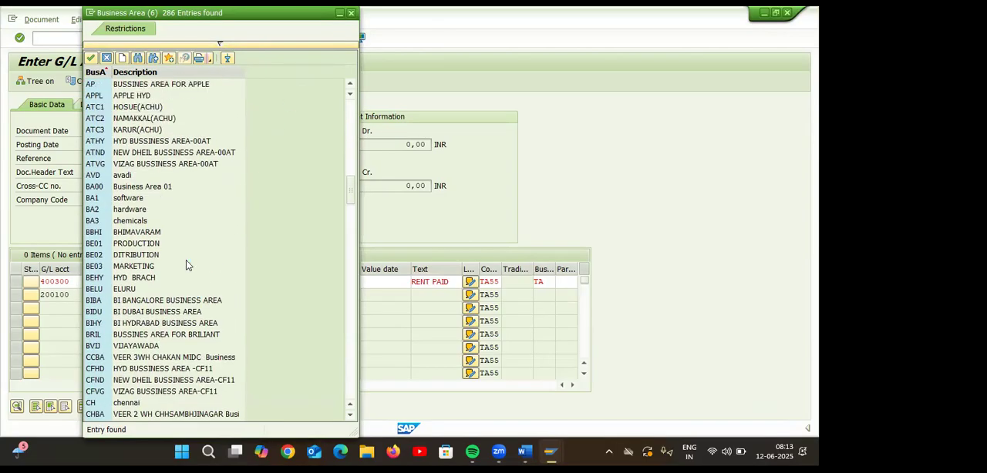
scroll(185, 265, down, 8)
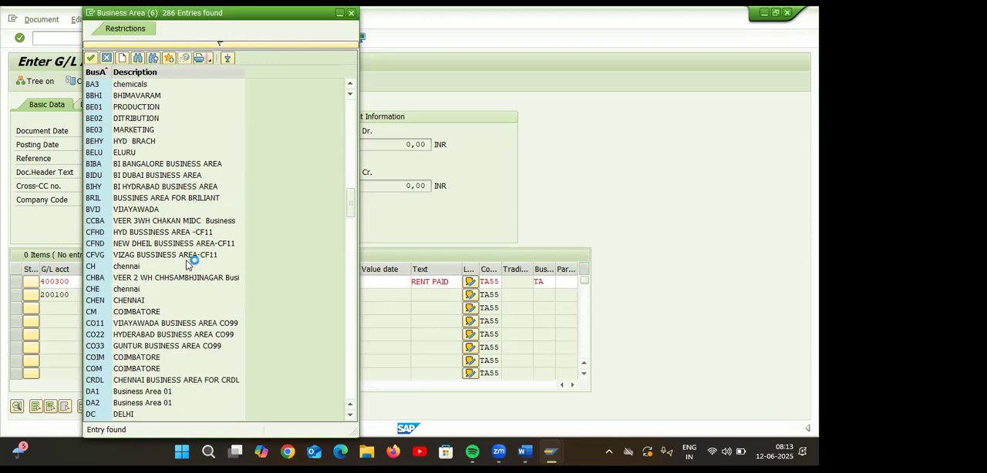
scroll(186, 264, down, 3)
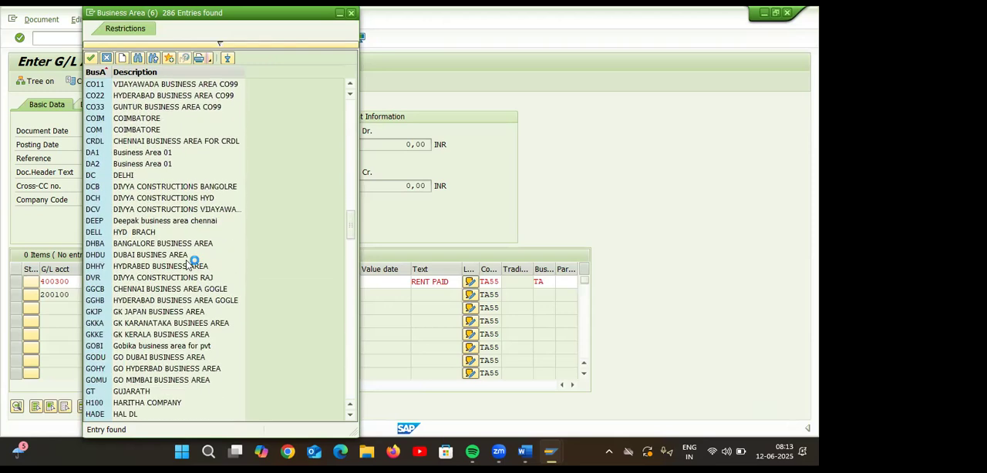
scroll(186, 264, down, 2)
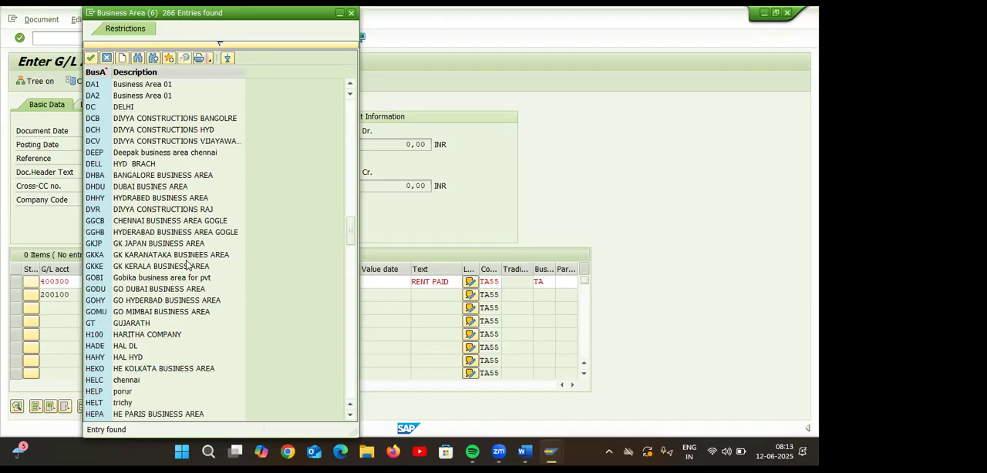
scroll(191, 262, down, 3)
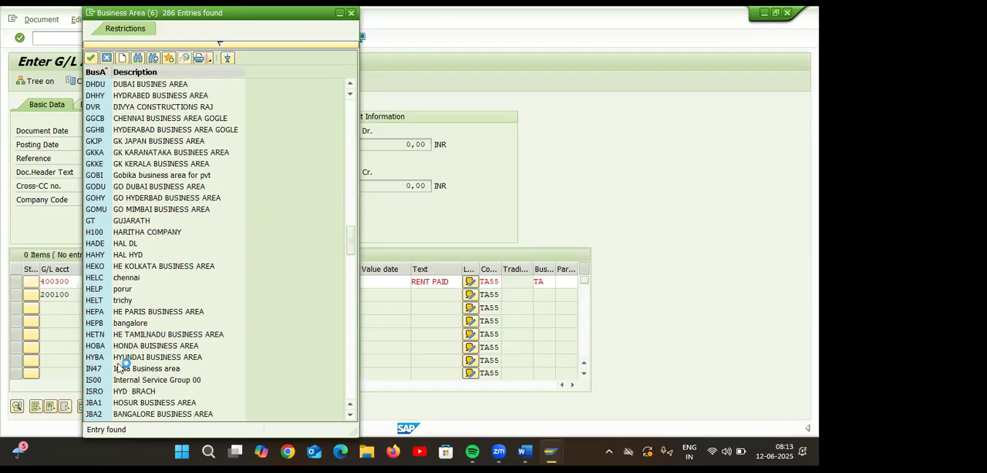
scroll(147, 362, down, 3)
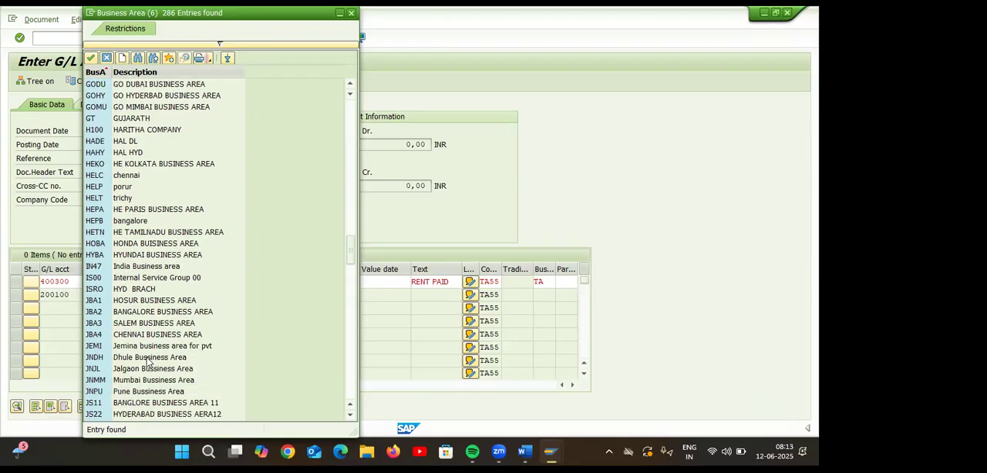
scroll(148, 360, down, 6)
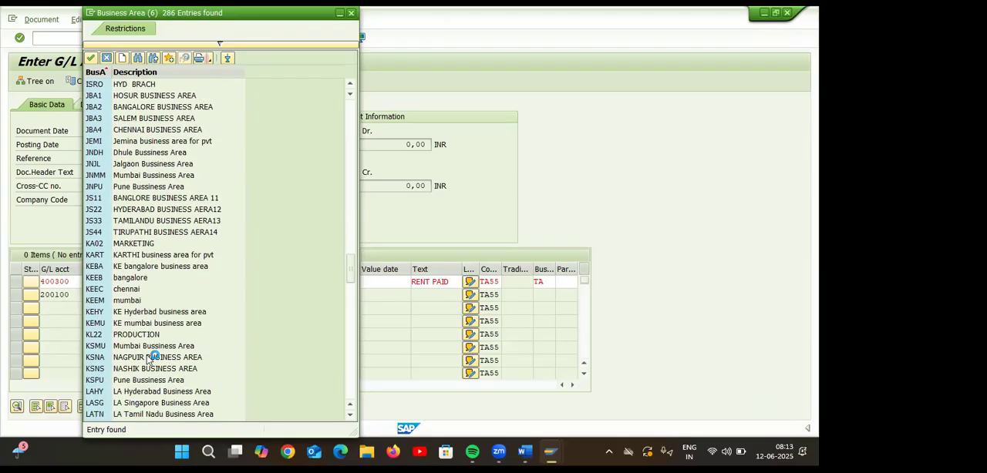
scroll(148, 359, down, 9)
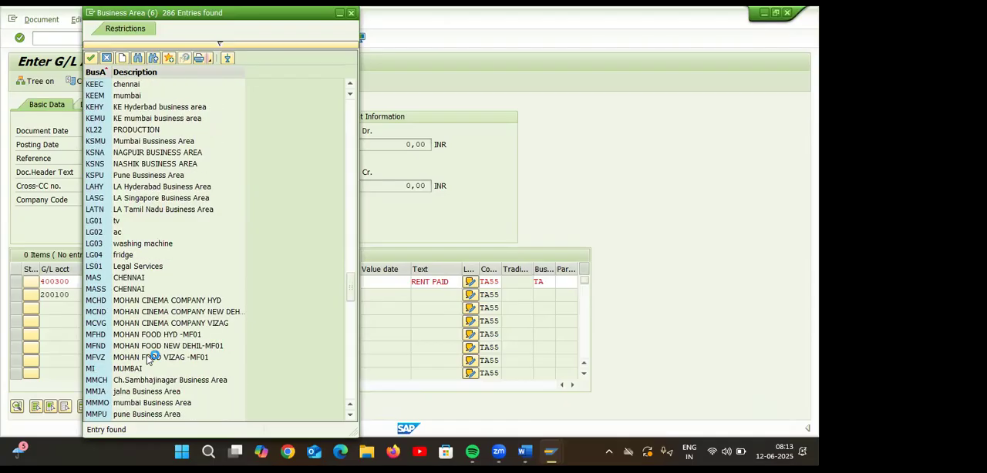
scroll(150, 358, down, 4)
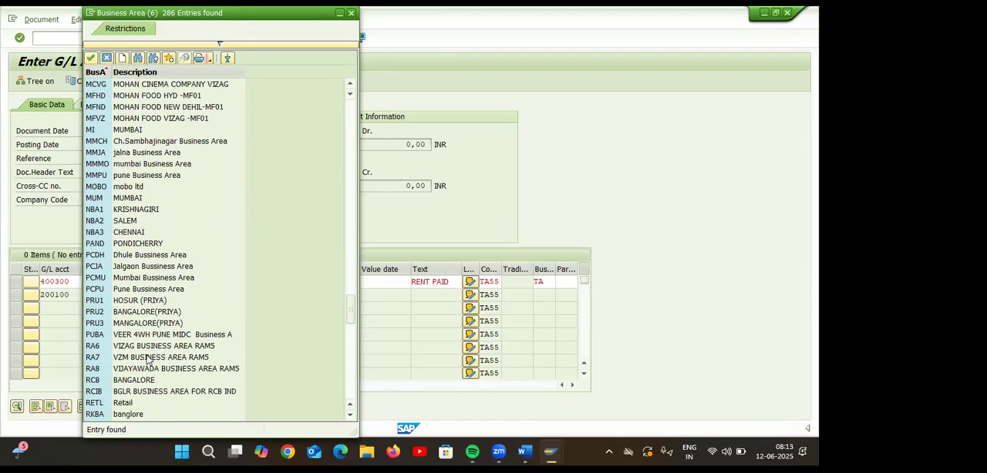
scroll(148, 359, down, 12)
scroll(148, 359, down, 7)
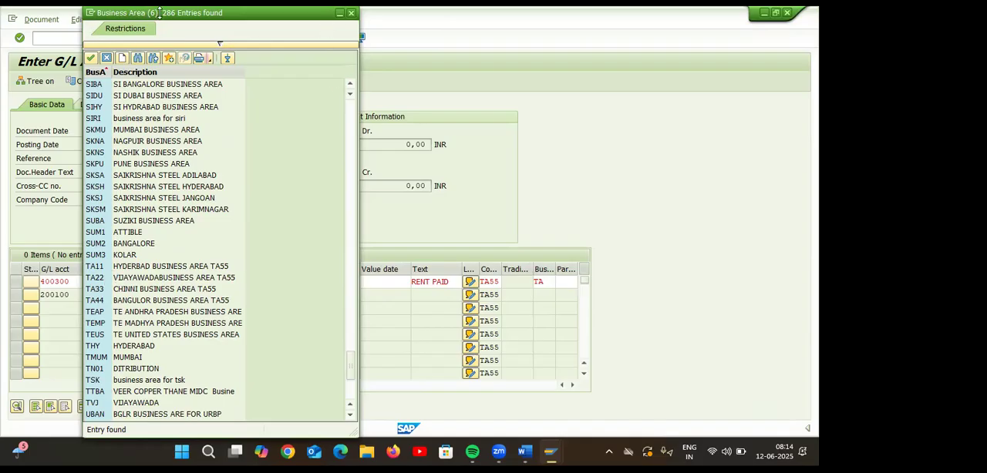
drag(159, 13, 149, 42)
click(340, 41)
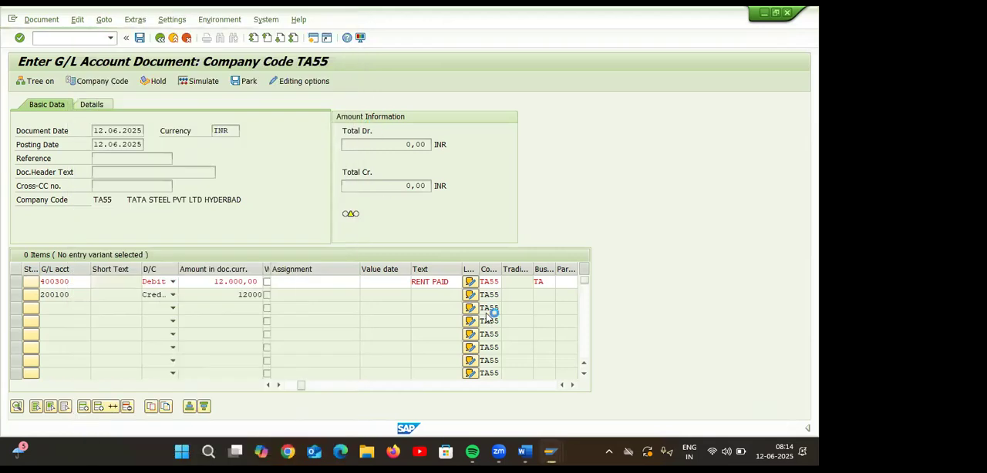
Set the business area of the 400300 debit line to TA11 and validate the document.
click(541, 281)
text(11)
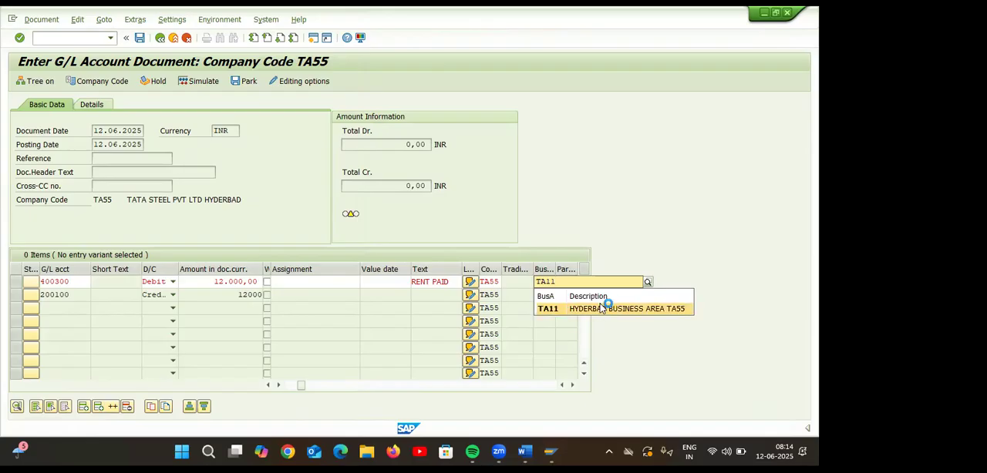
click(601, 309)
key(Return)
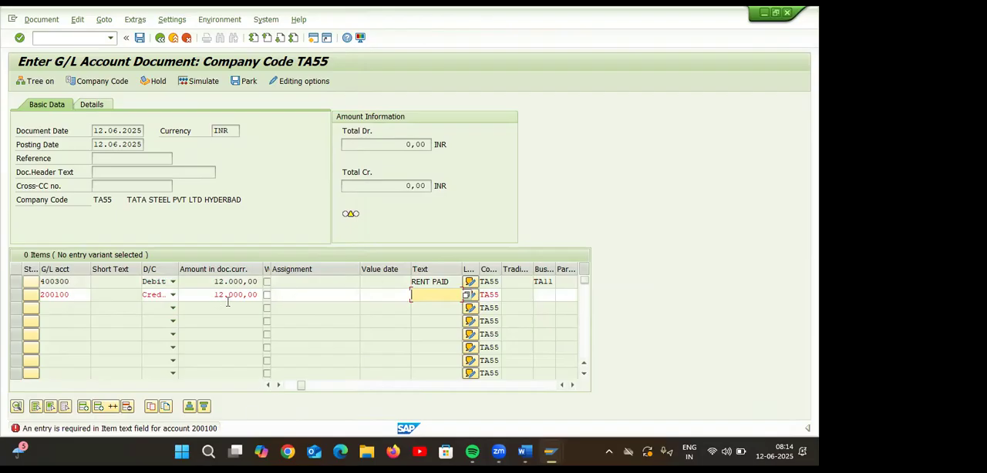
Complete the 200100 credit line with item text RENT PAID and business area TA11, and validate the document.
text(RE)
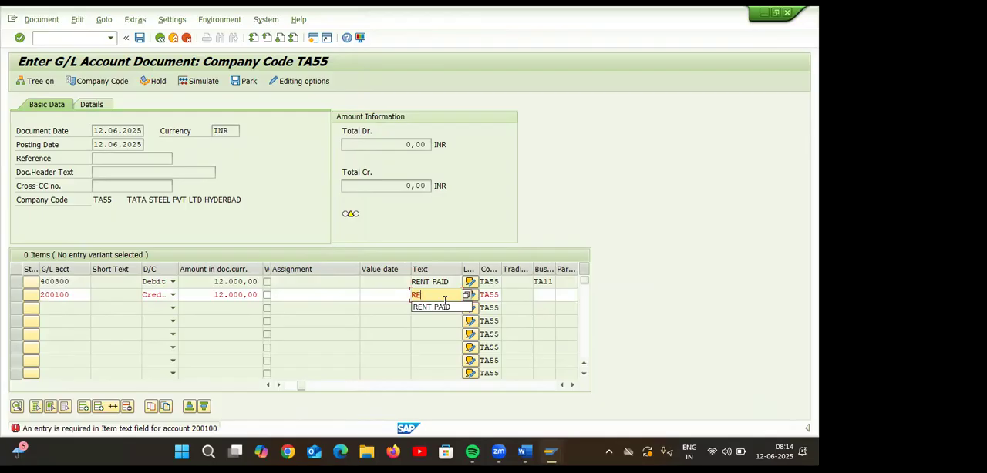
key(Down)
key(Return)
click(537, 296)
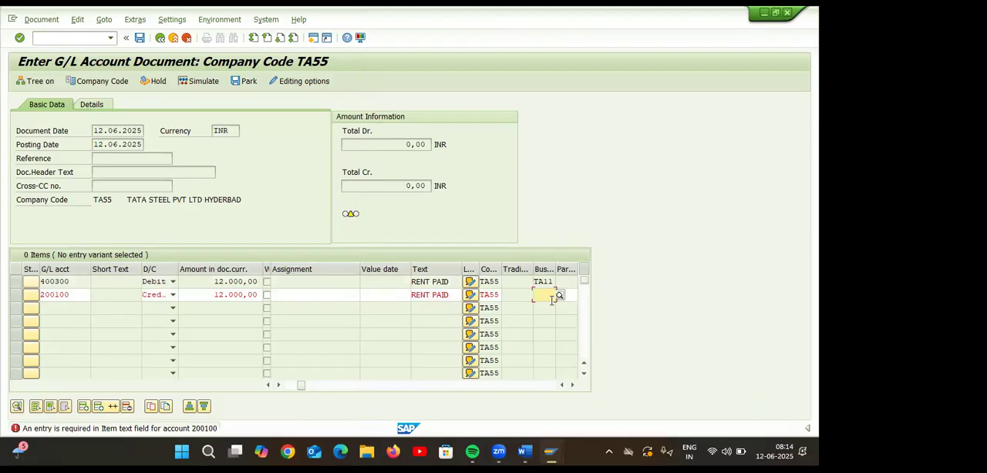
text(TA11)
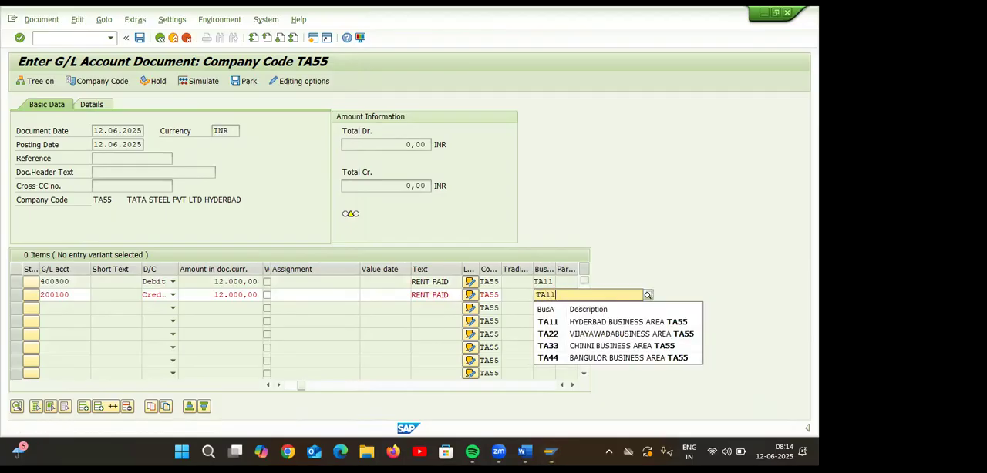
click(574, 322)
key(Return)
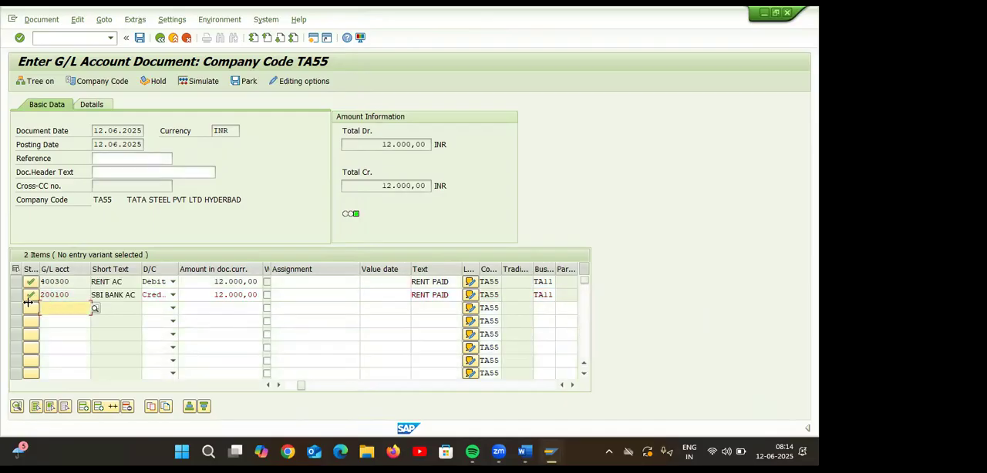
Simulate the rent payment document and post it.
click(198, 81)
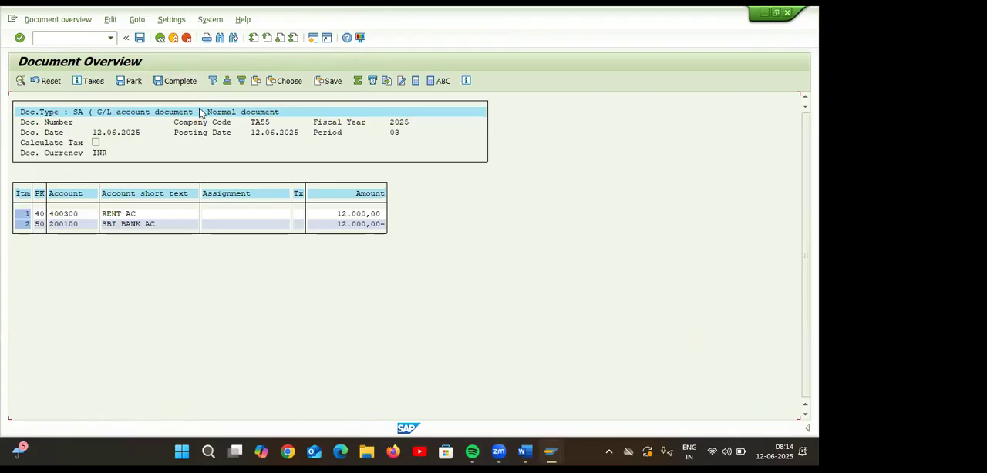
click(140, 38)
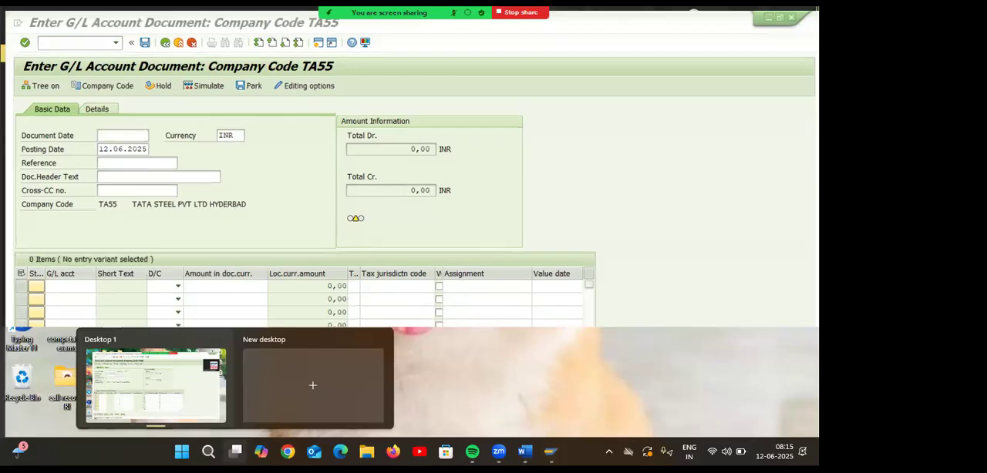
Check the field status group of rent account 400300 in its master record and switch to the field status groups overview.
click(236, 451)
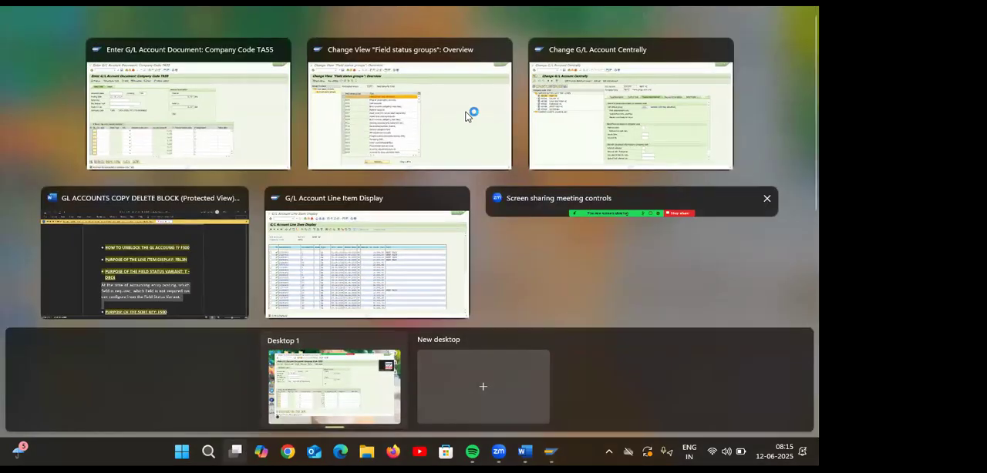
click(562, 128)
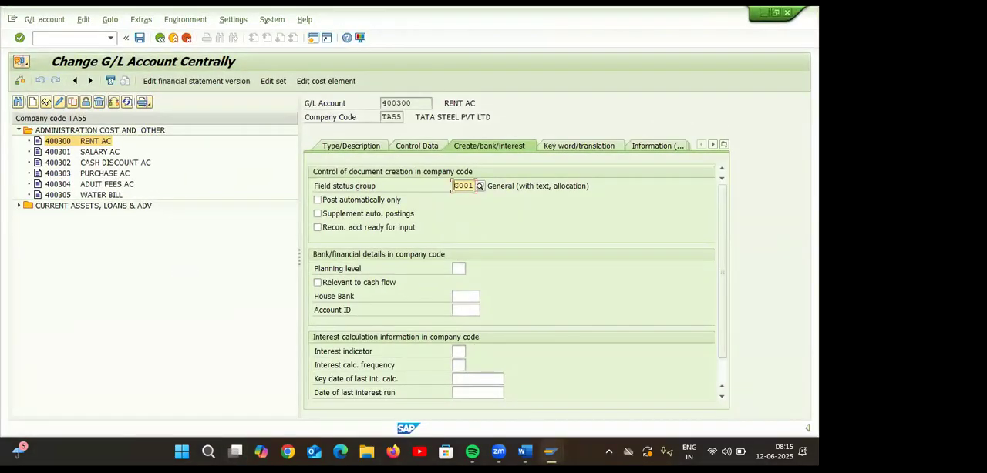
mouse_move(553, 451)
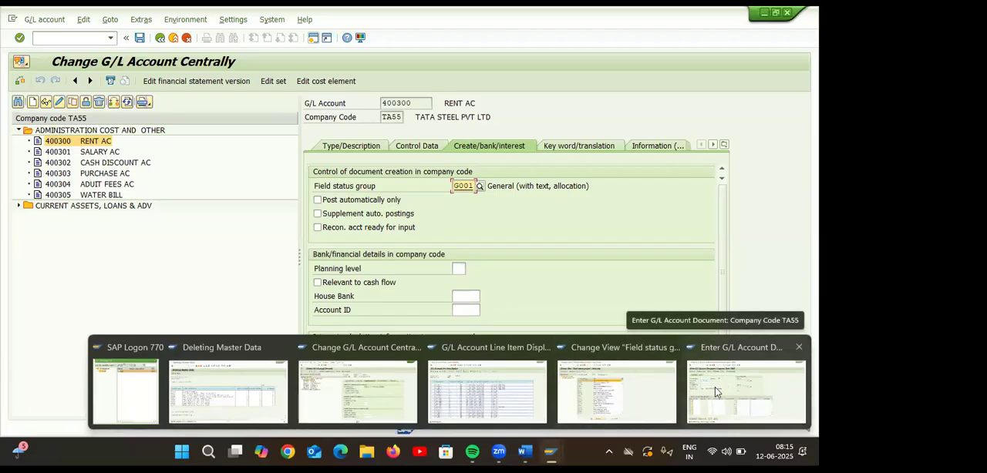
click(70, 39)
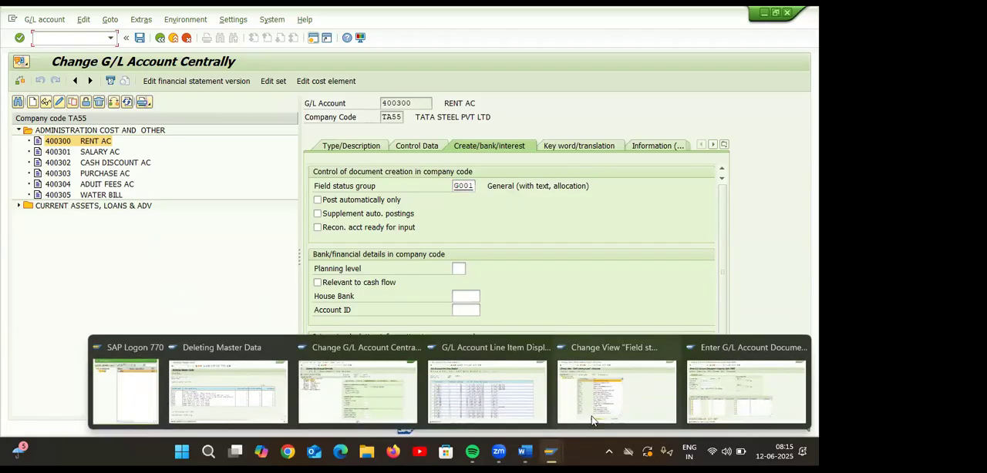
click(612, 385)
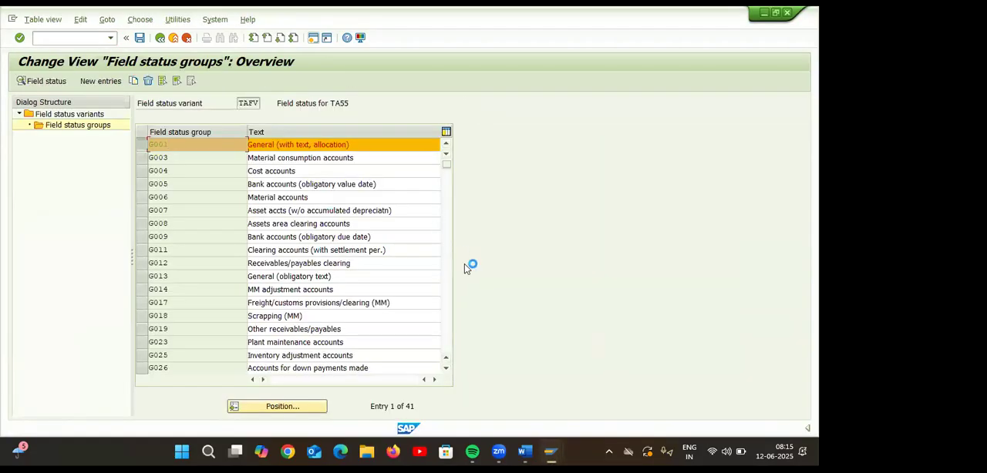
Make Text and Business Area optional entries in field status group G001 of variant TAFV and save the change.
click(108, 126)
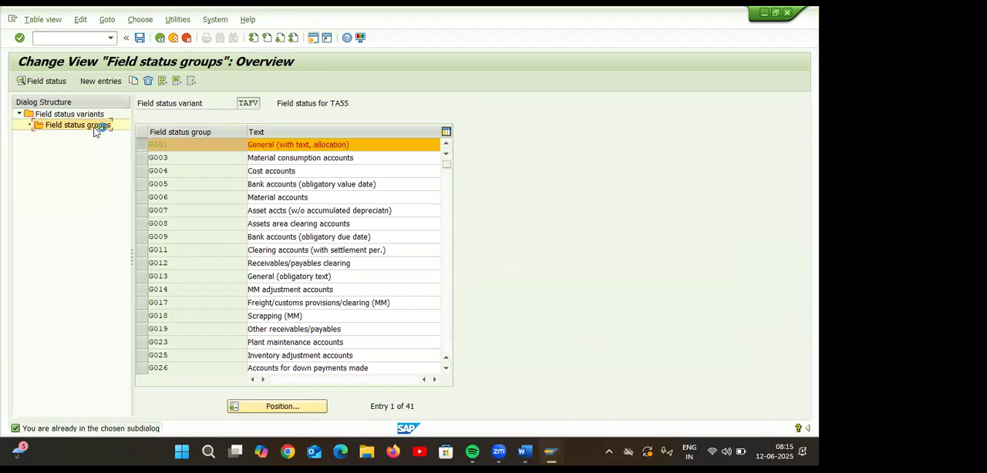
double_click(220, 148)
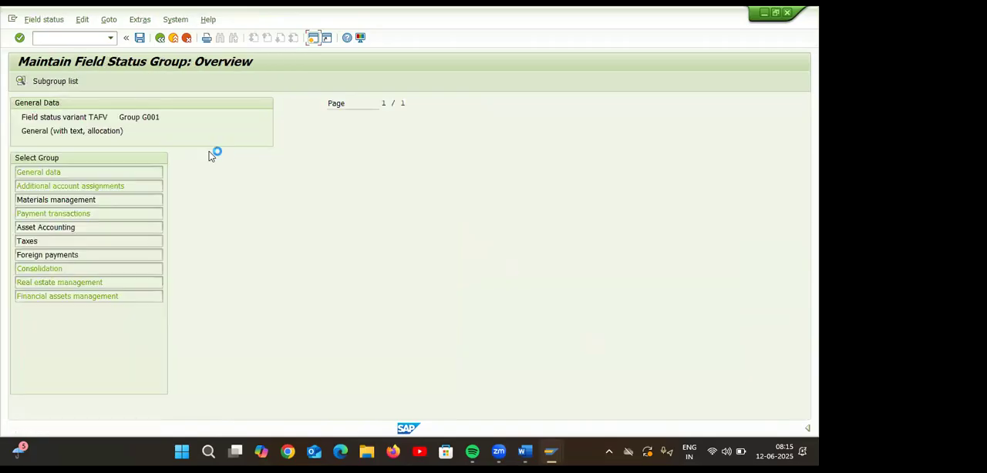
double_click(98, 172)
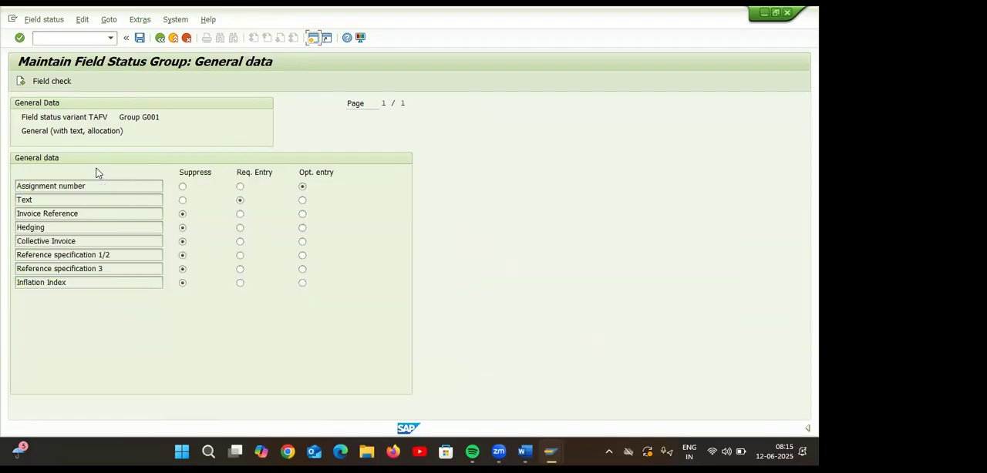
click(303, 200)
click(160, 39)
double_click(97, 188)
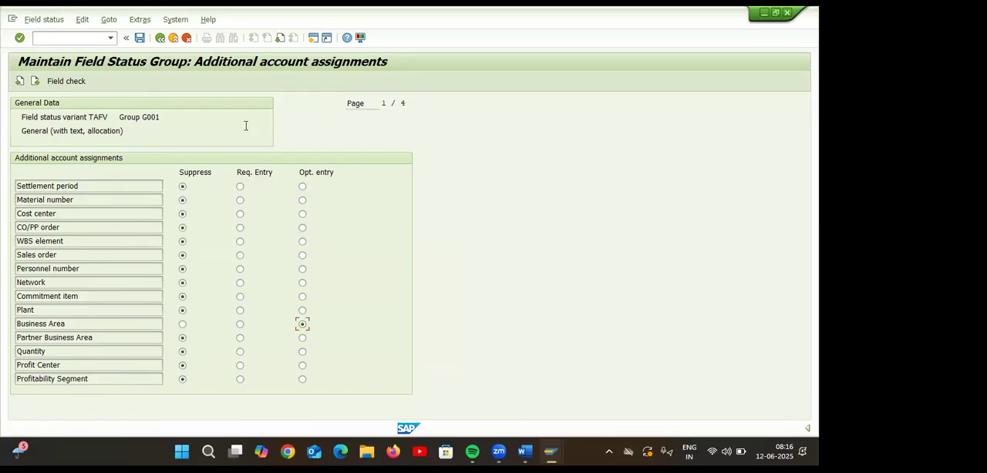
click(140, 38)
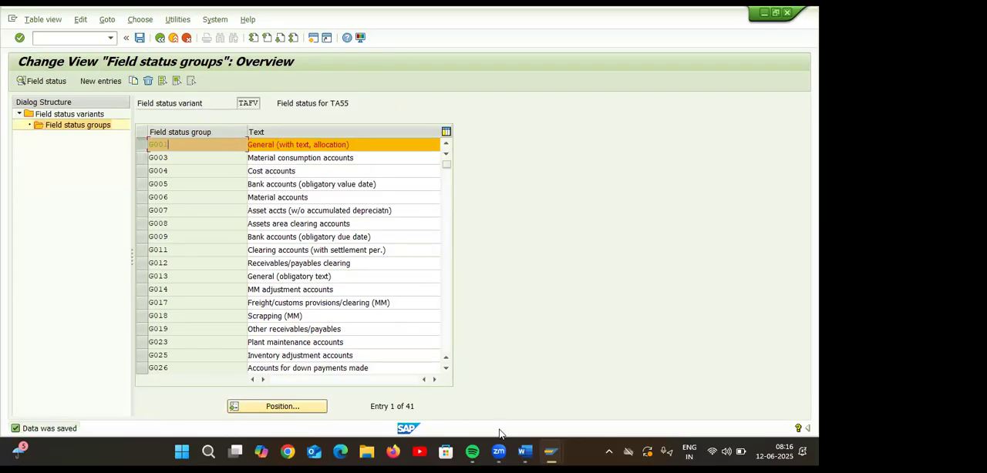
Switch to the G/L account document entry for company code TA55 and set the document date to 12.06.2025.
mouse_move(546, 450)
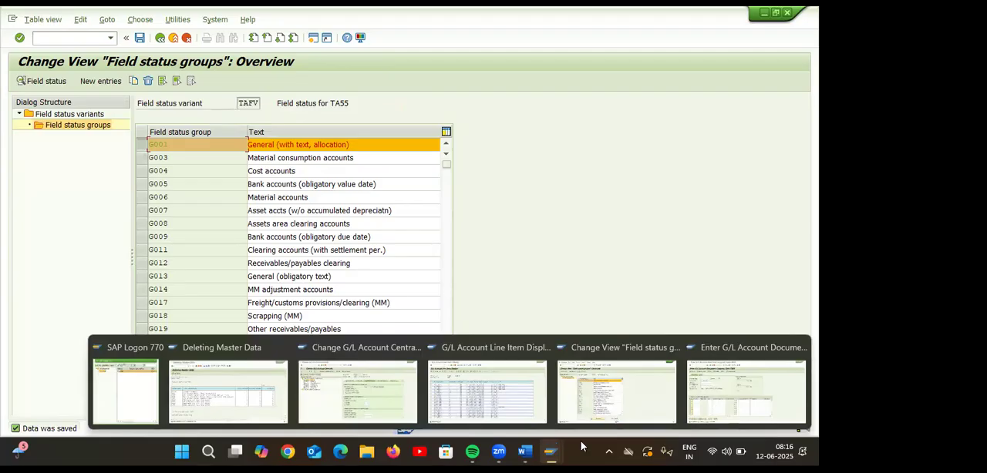
click(777, 378)
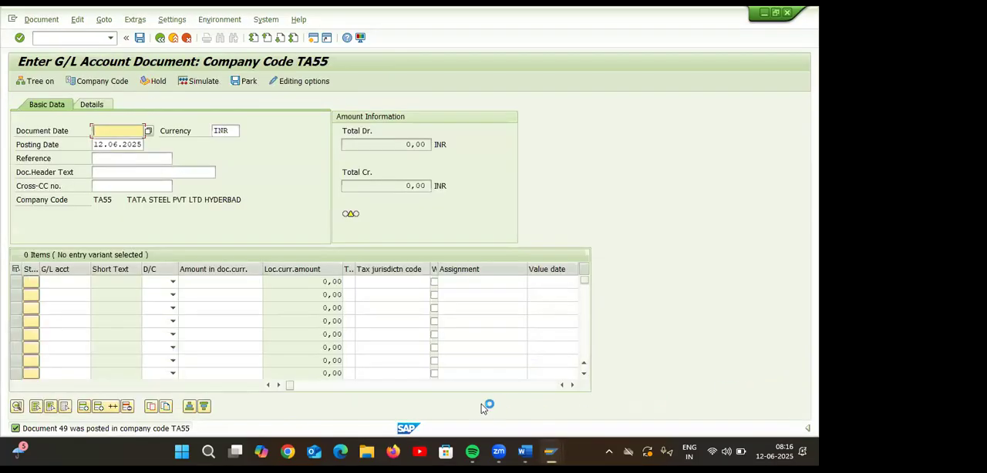
text(12)
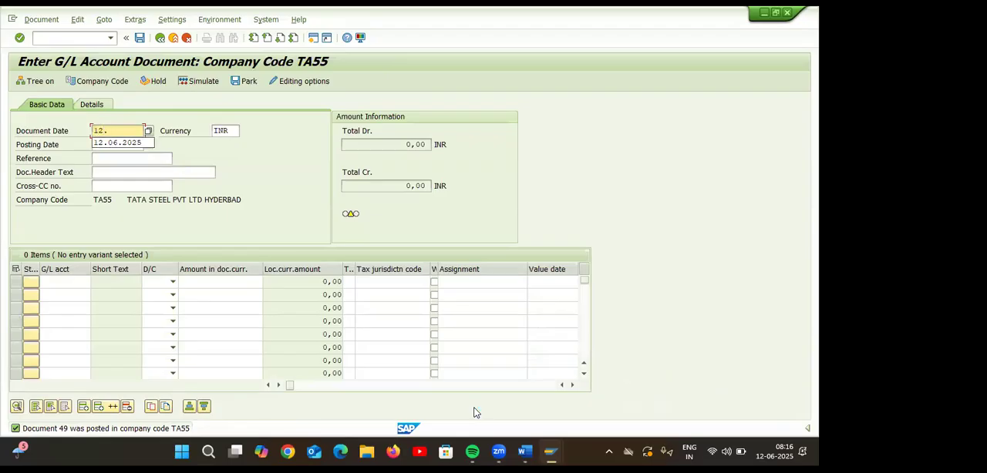
text(.06.2025)
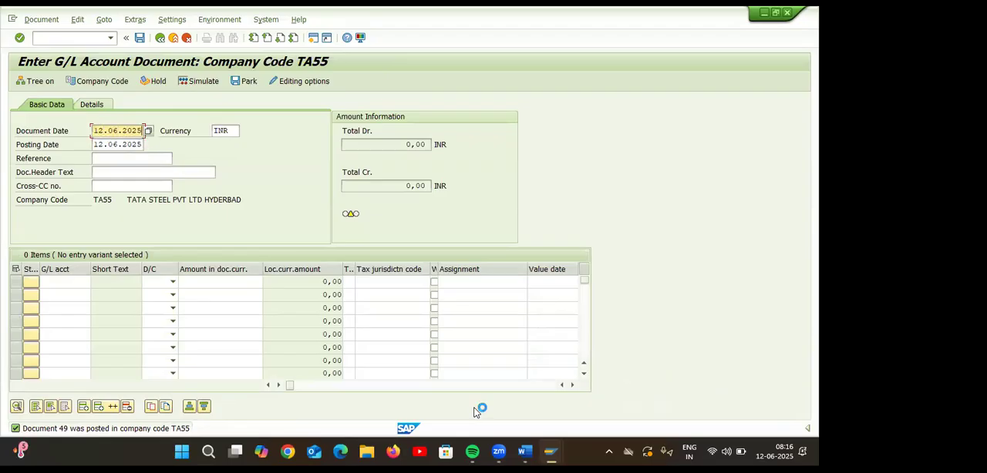
Enter a debit line for rent account 400300 from chart of accounts TAOC with an amount of 10.000 INR.
click(67, 283)
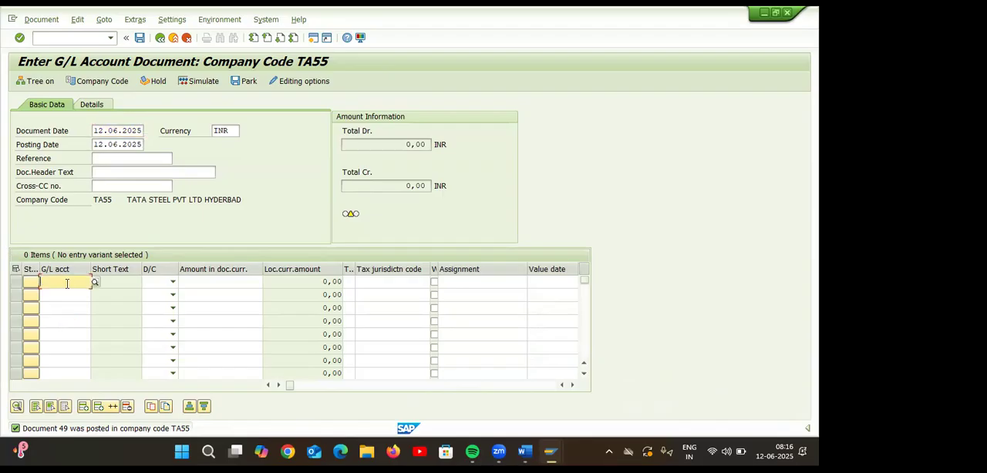
click(95, 282)
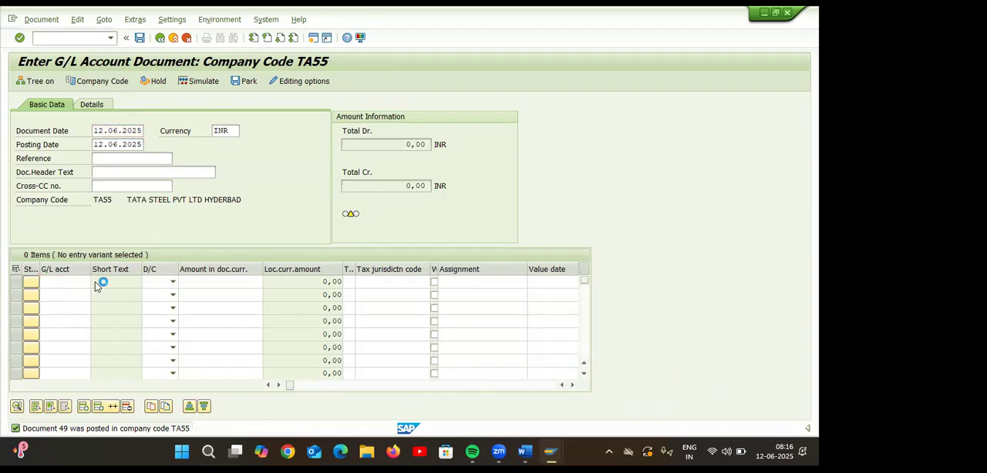
click(149, 292)
key(Return)
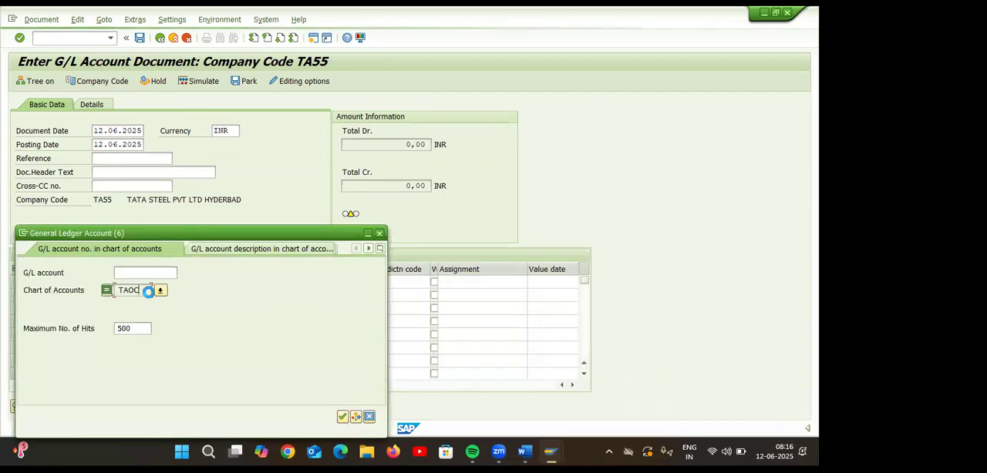
double_click(115, 130)
click(172, 282)
click(156, 294)
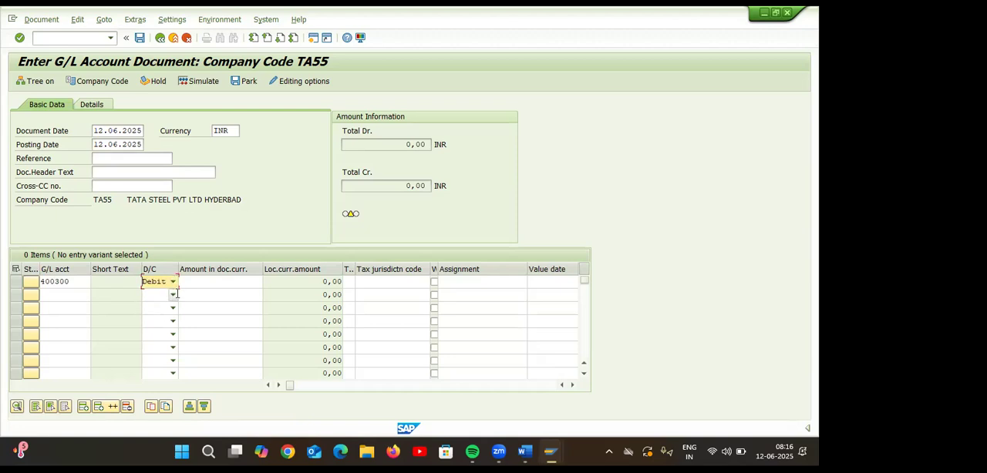
click(247, 284)
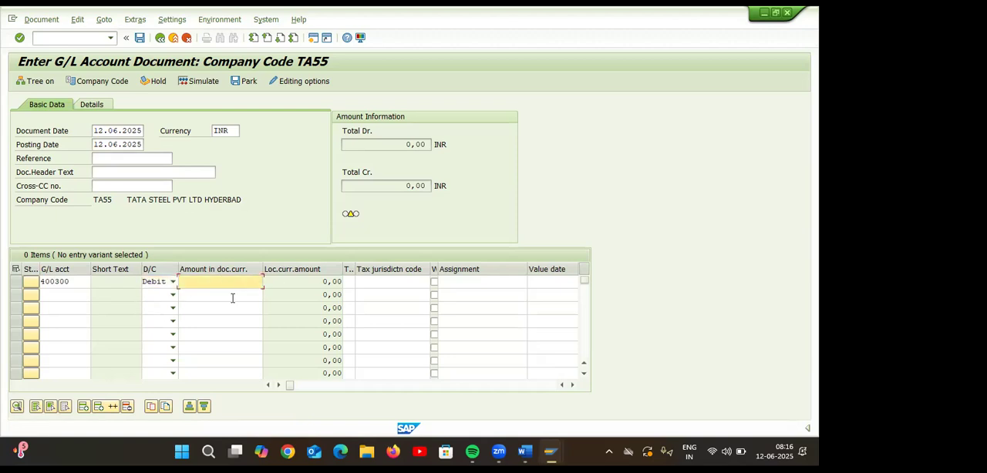
text(10000)
key(Return)
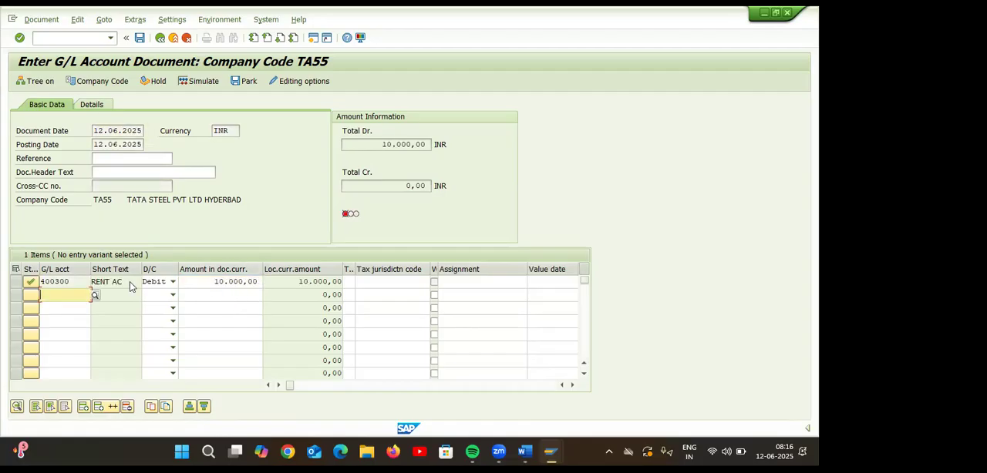
Add a credit line for SBI bank account 200100 with an amount of 10.000 INR and validate the document.
click(95, 295)
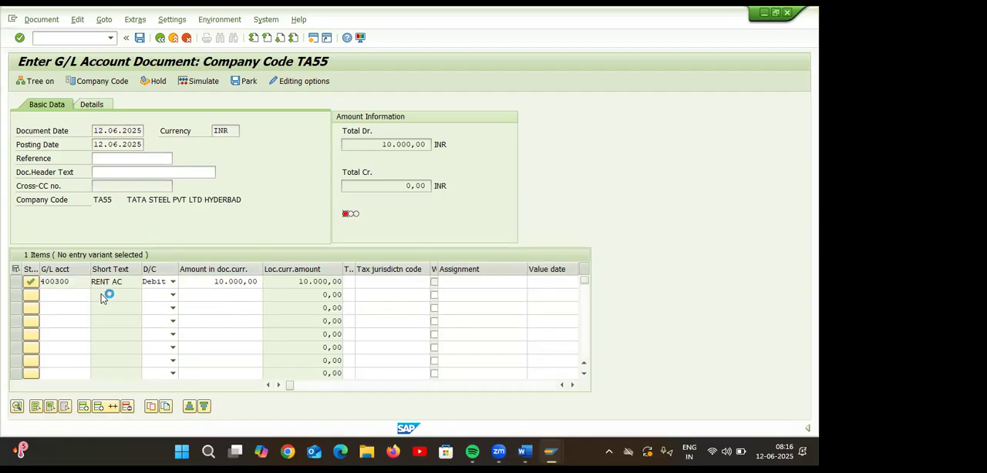
click(144, 290)
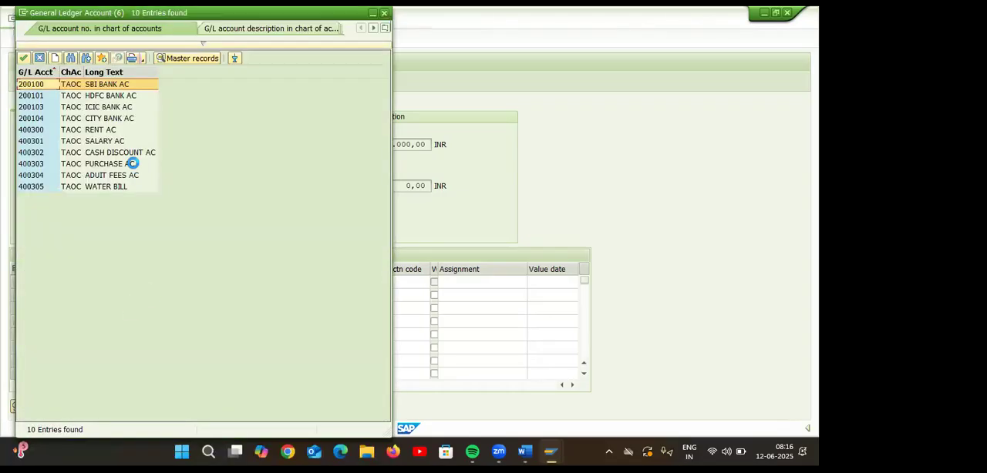
click(117, 84)
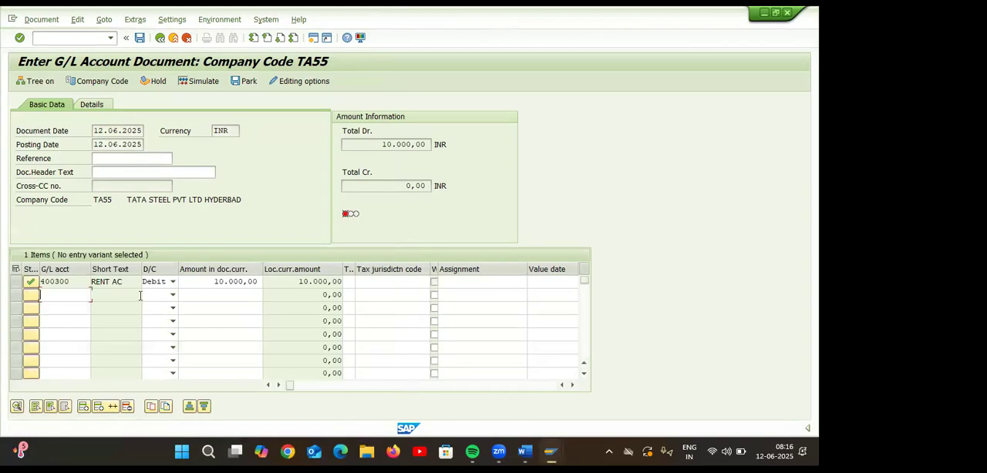
click(172, 295)
click(168, 308)
click(212, 295)
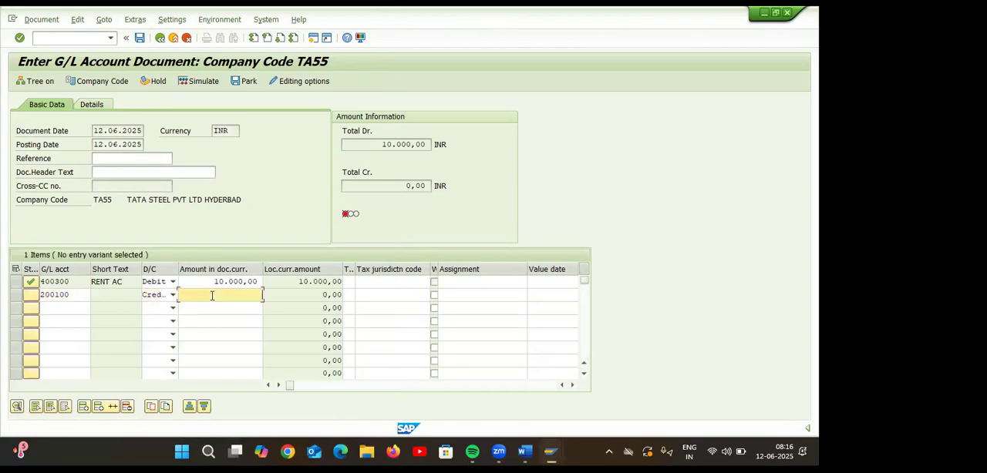
text(10.)
text(0000)
key(Return)
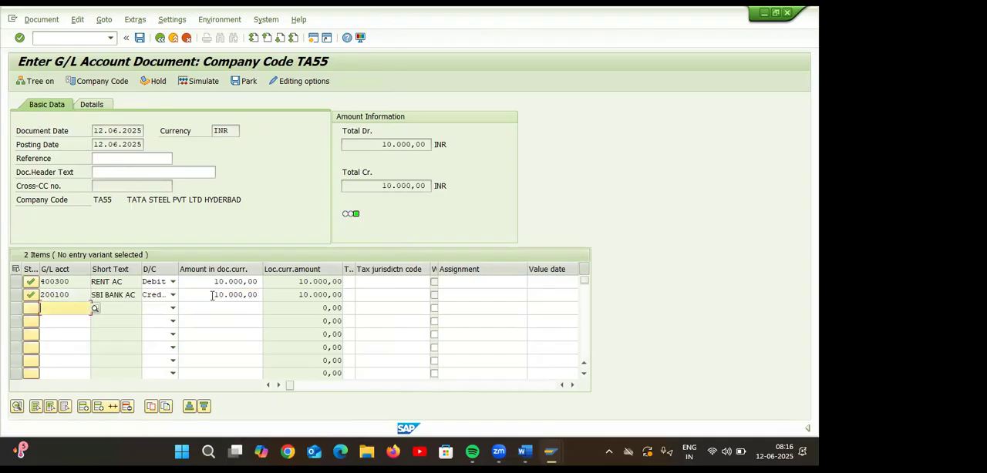
Simulate the rent document without text or business area and post it.
click(205, 84)
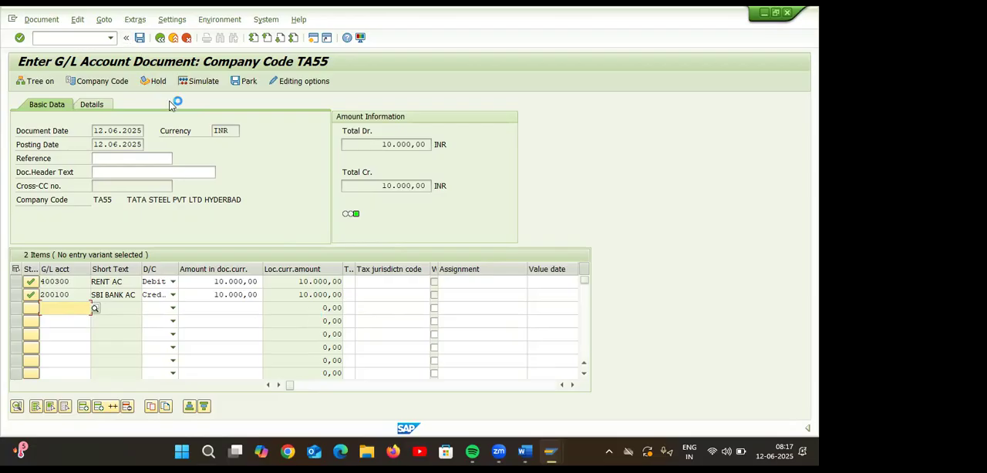
click(203, 82)
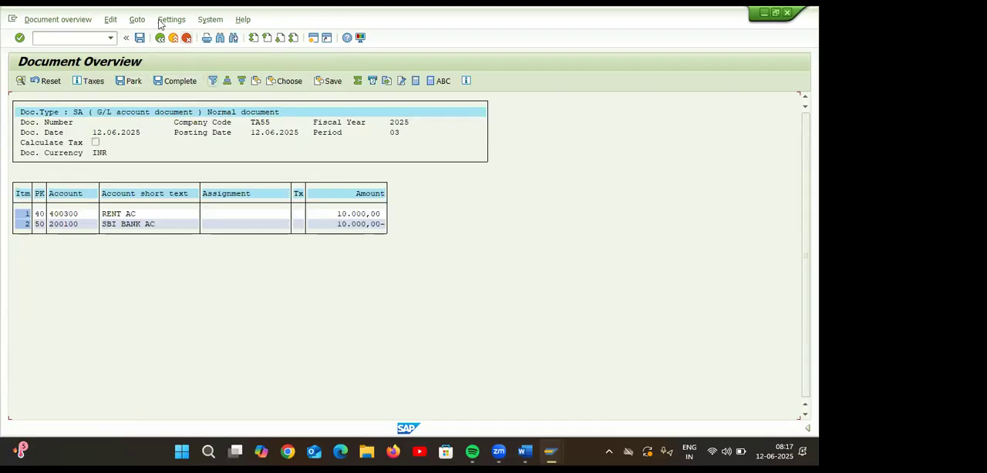
click(141, 40)
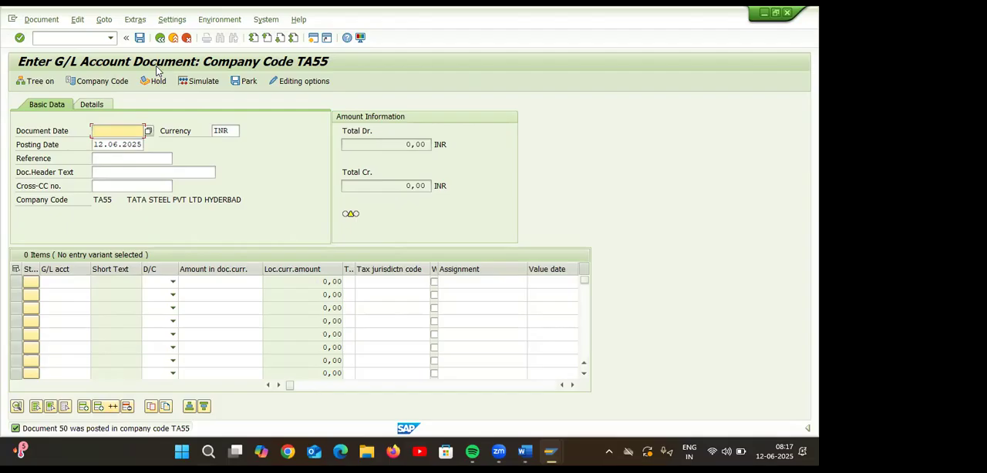
Switch to the Word notes and read the section on the purpose of the sort key.
mouse_move(535, 439)
click(565, 384)
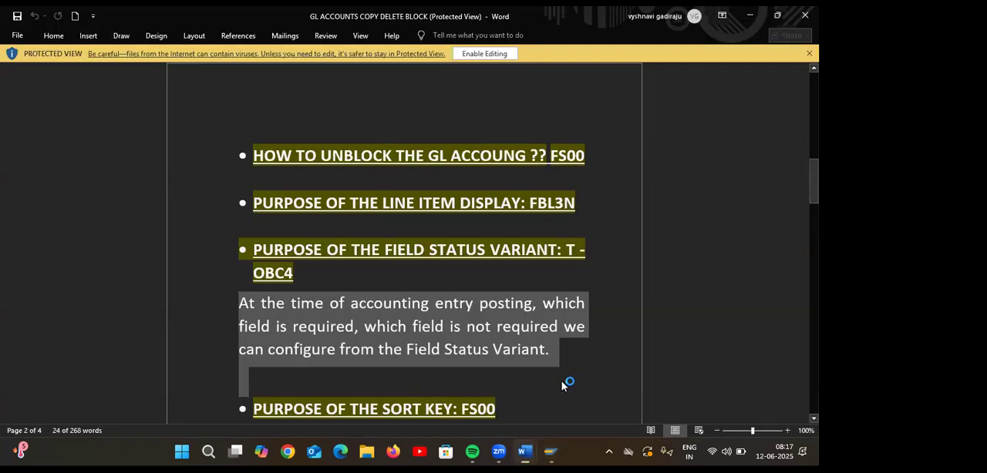
scroll(555, 374, down, 3)
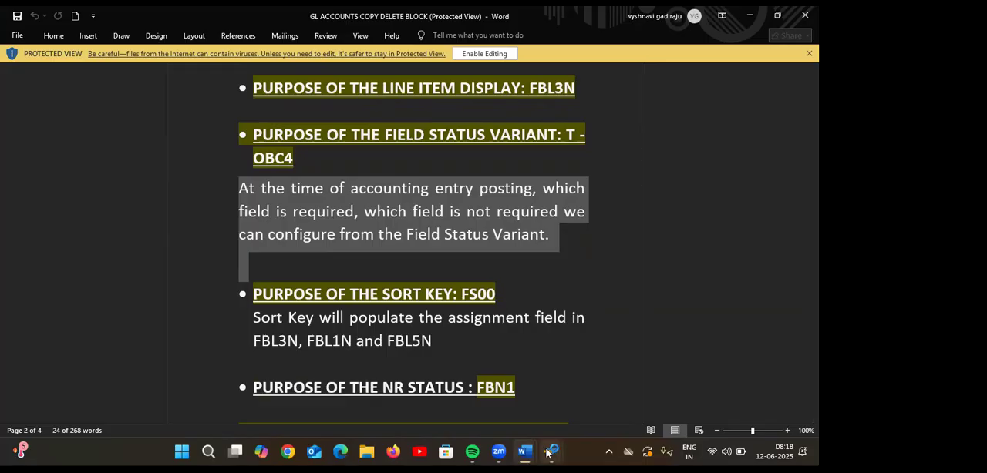
Switch to the SAP master record of rent account 400300 and check the sort key in its control data.
mouse_move(550, 452)
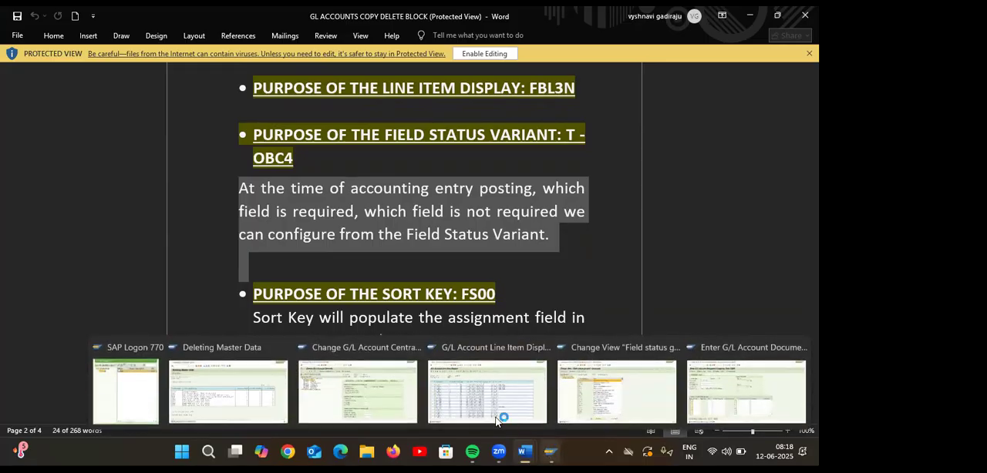
click(371, 397)
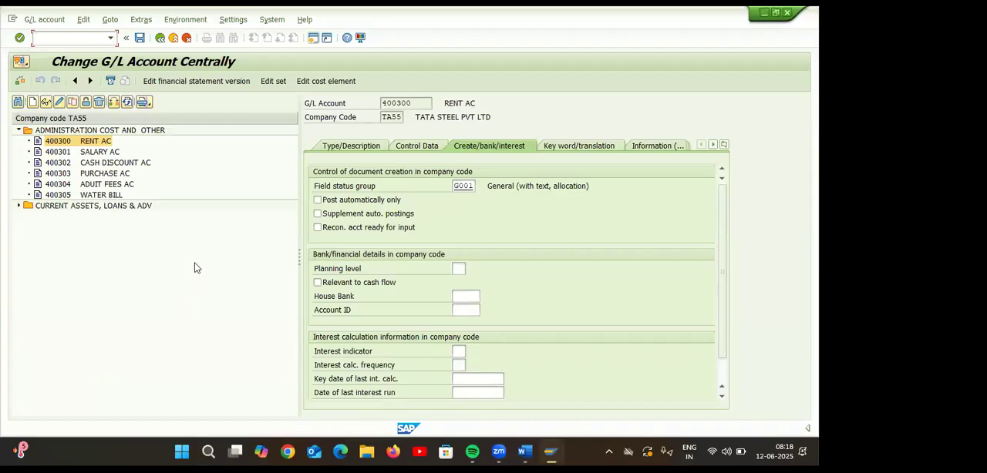
click(410, 145)
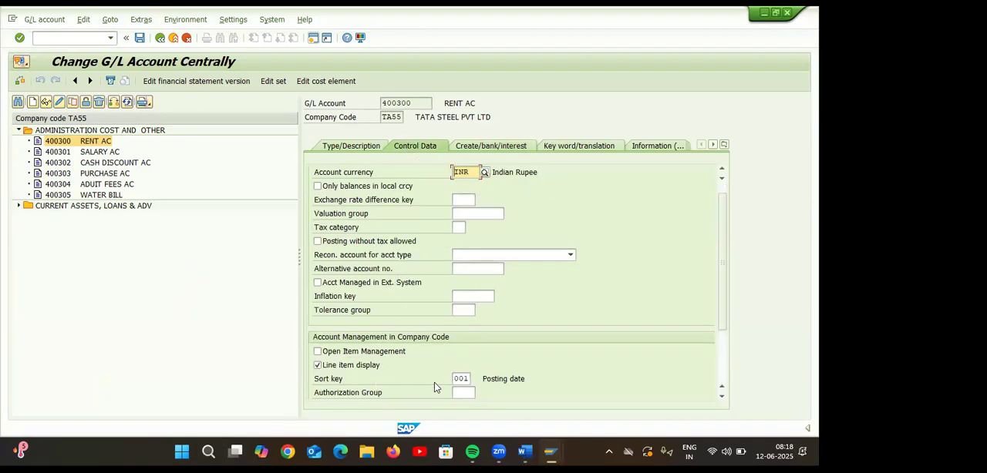
click(463, 379)
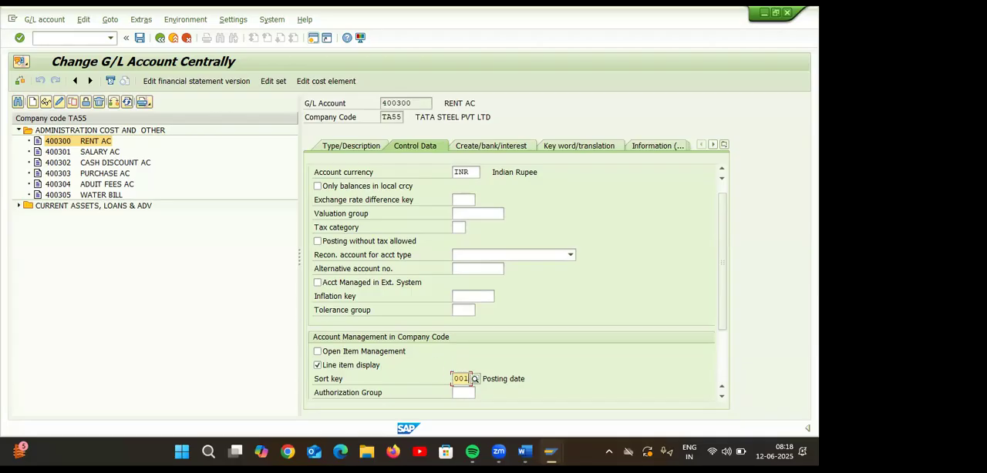
Close the field status groups session and review the Assignment column in the line item display of account 400300.
mouse_move(551, 452)
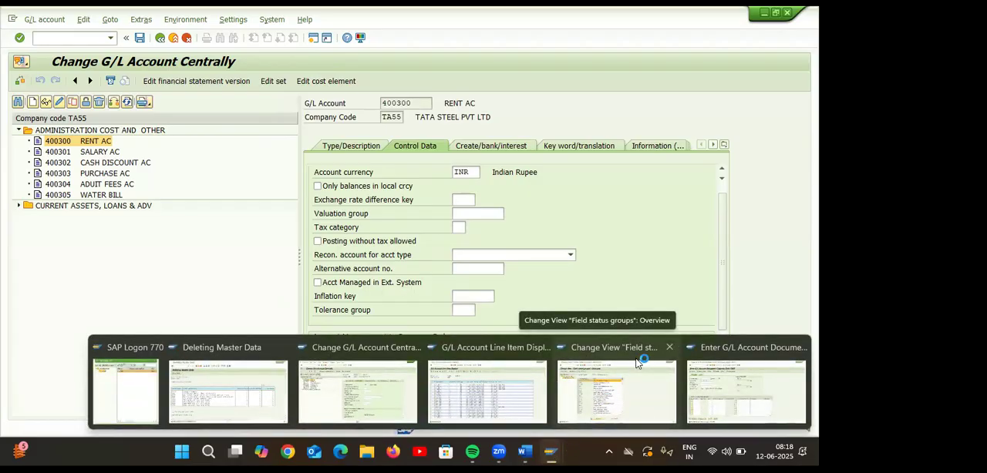
click(671, 347)
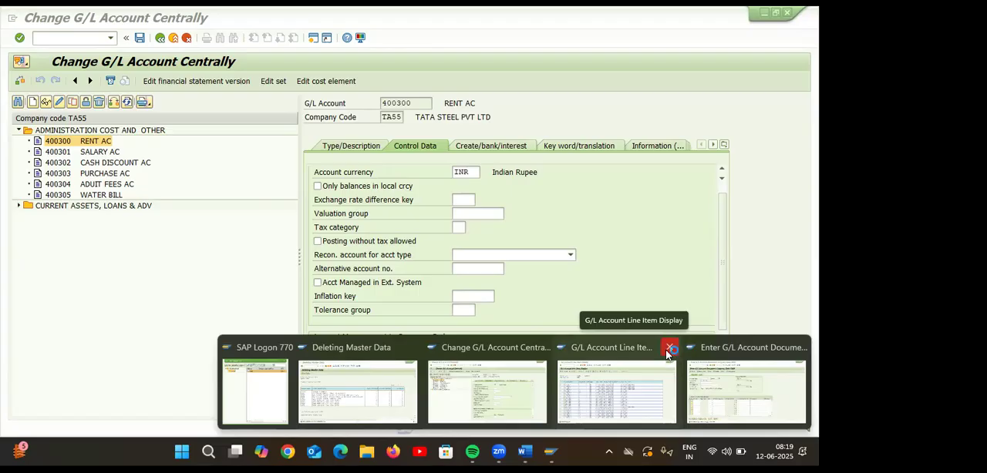
click(607, 384)
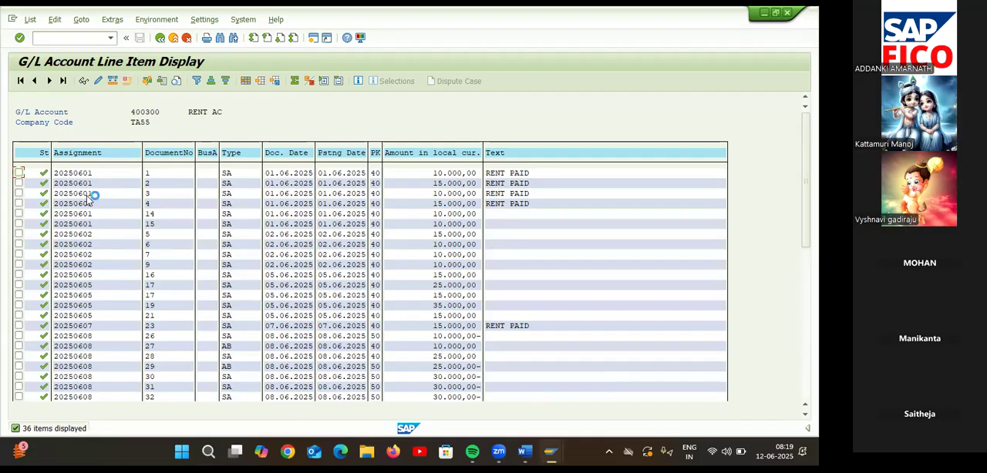
scroll(93, 239, down, 3)
scroll(94, 247, down, 3)
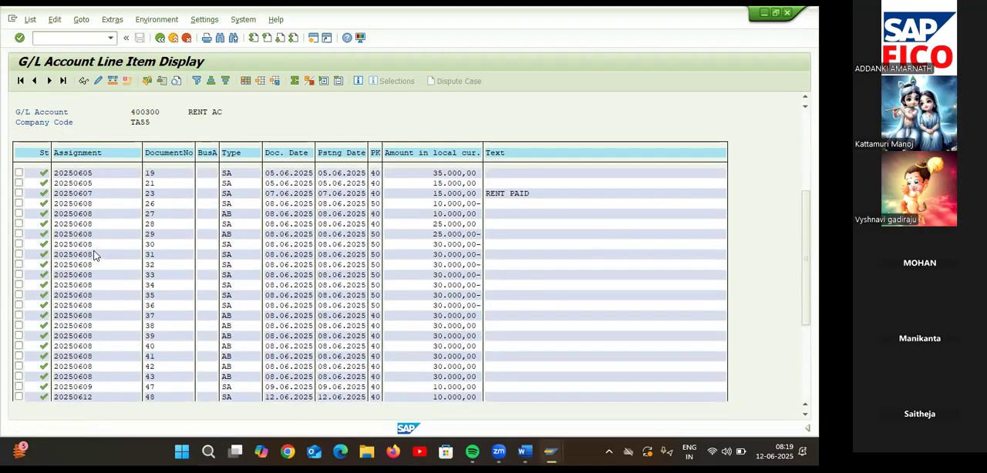
scroll(116, 243, down, 3)
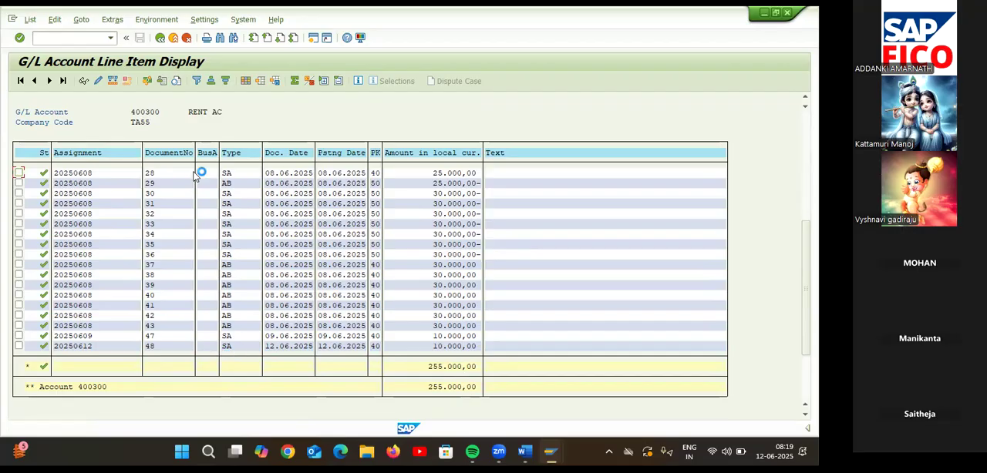
Rerun the open line item display for account 400300 in company code TA55 and examine the latest rent postings.
click(96, 39)
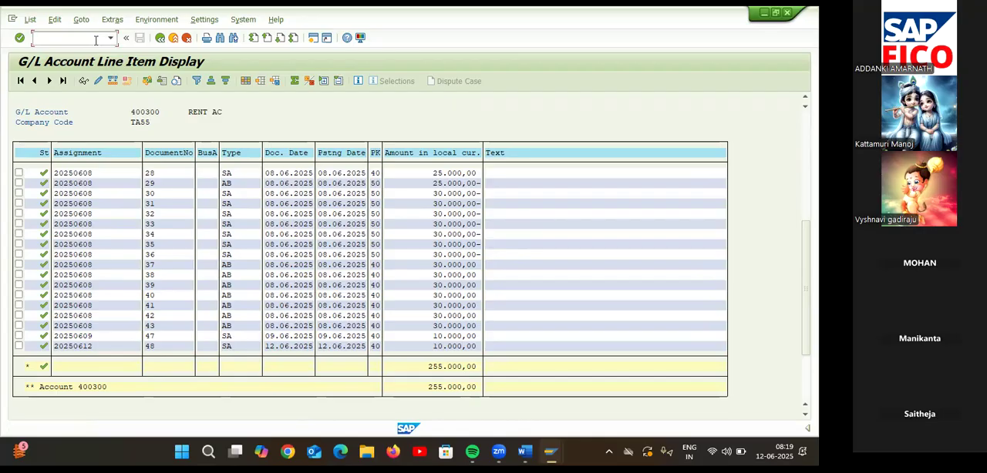
click(161, 39)
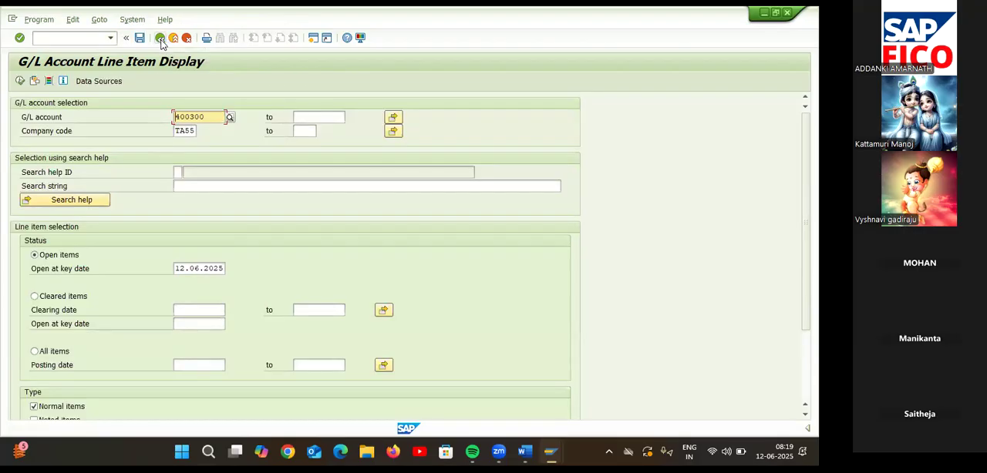
click(19, 79)
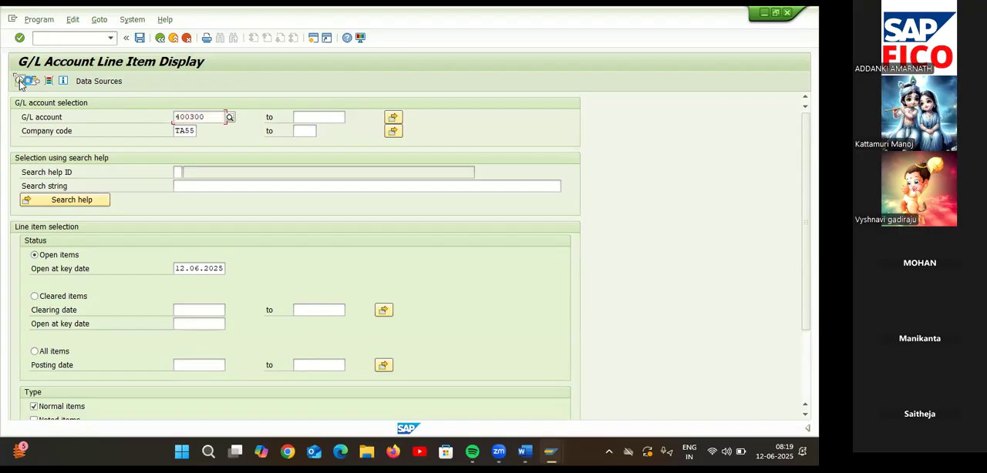
scroll(139, 214, down, 3)
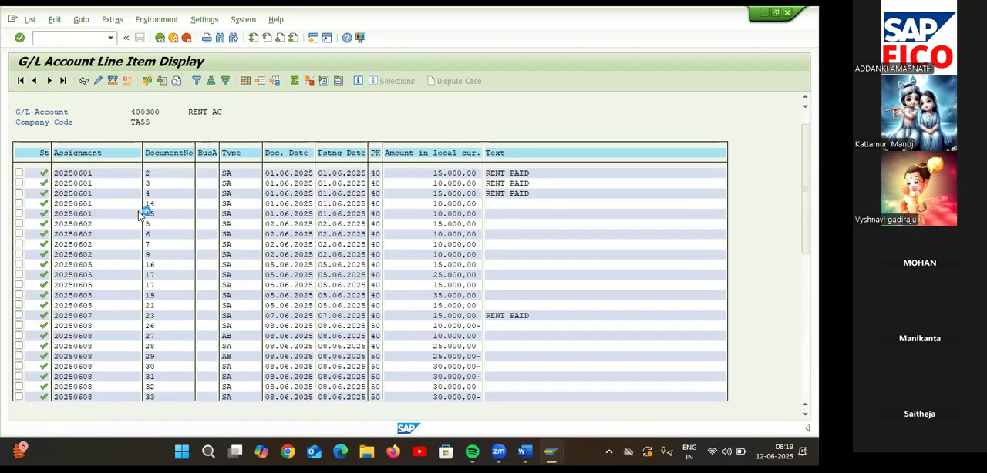
scroll(184, 238, down, 3)
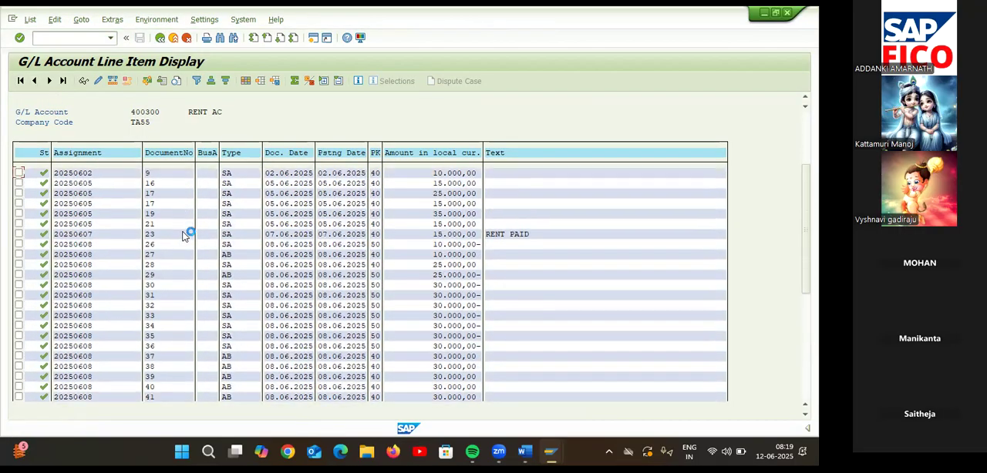
scroll(185, 229, down, 3)
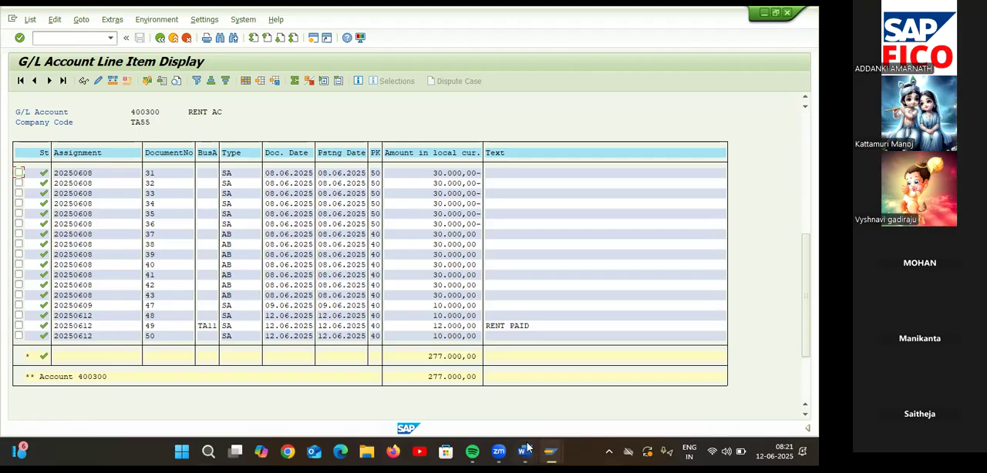
Switch to the Word notes and read the sections on the NR status purpose and the classification of G/L account data.
mouse_move(528, 449)
click(609, 391)
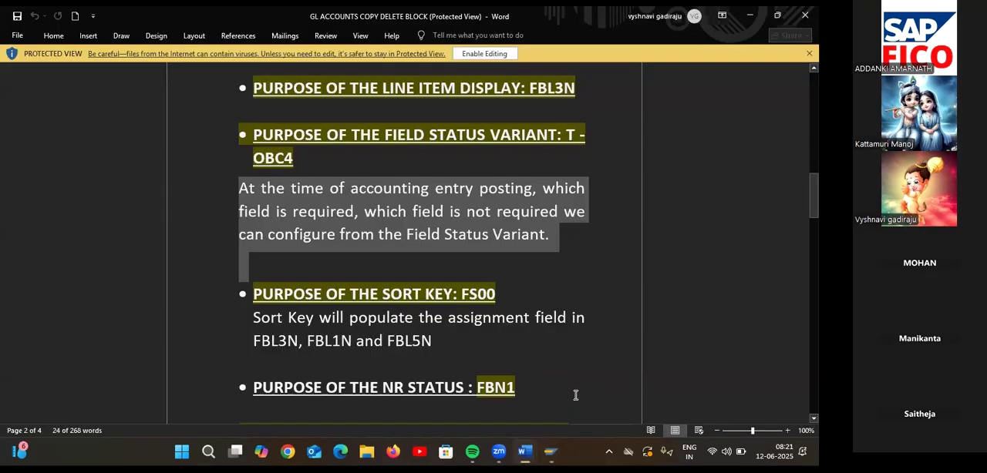
scroll(547, 362, down, 4)
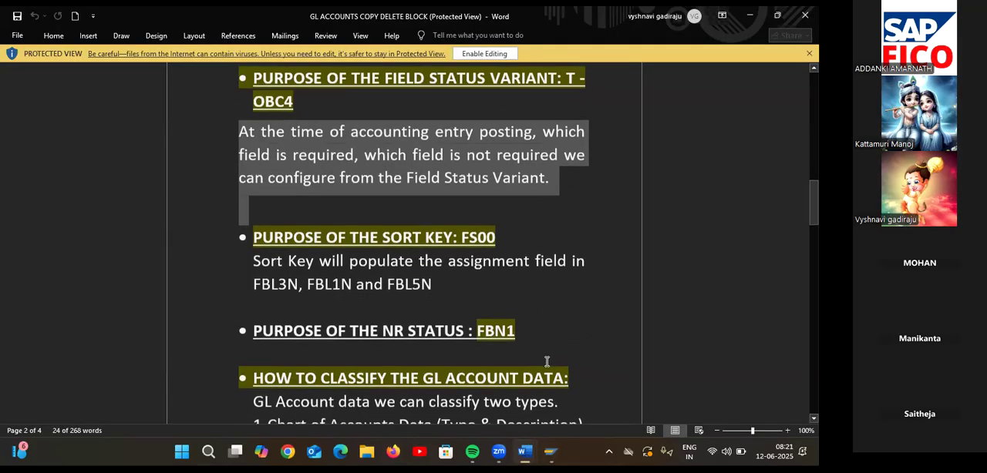
scroll(546, 361, down, 1)
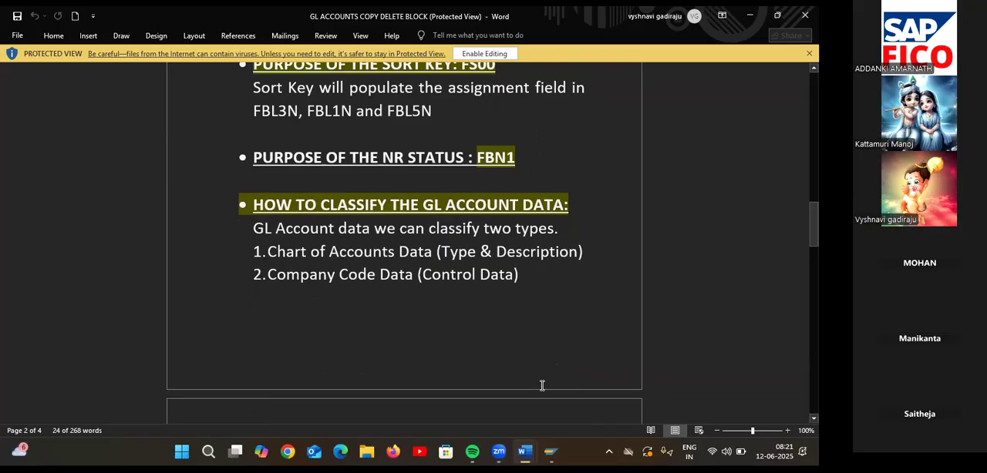
Switch to SAP, open the FBN1 document number intervals of company code TA55 in change mode, and check the NR status of range 01.
mouse_move(550, 455)
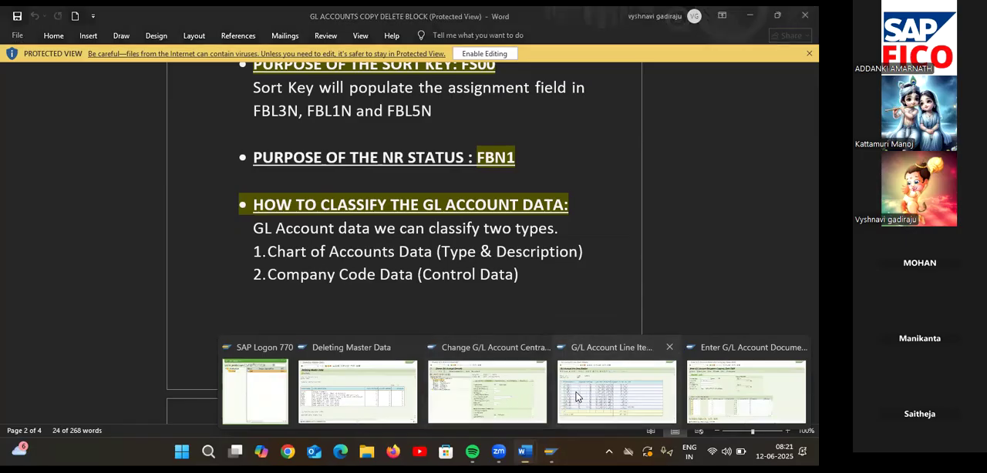
click(578, 396)
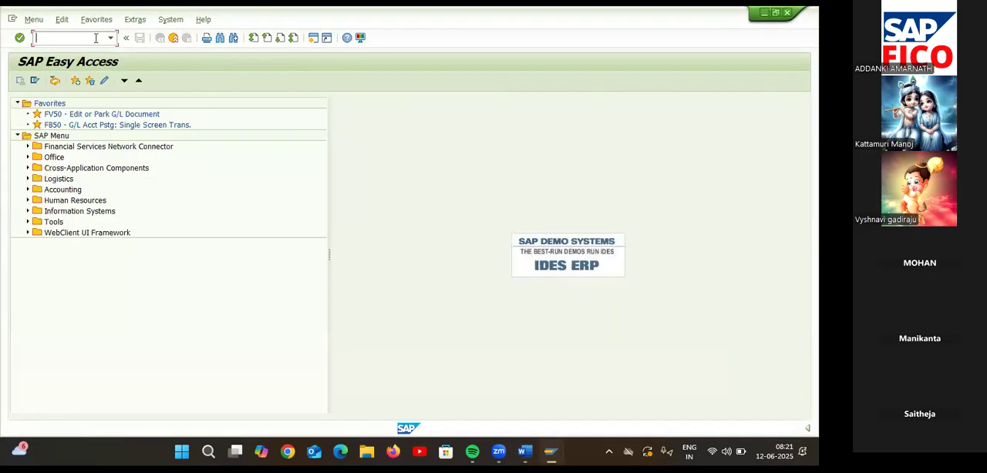
text(FBN1)
key(Return)
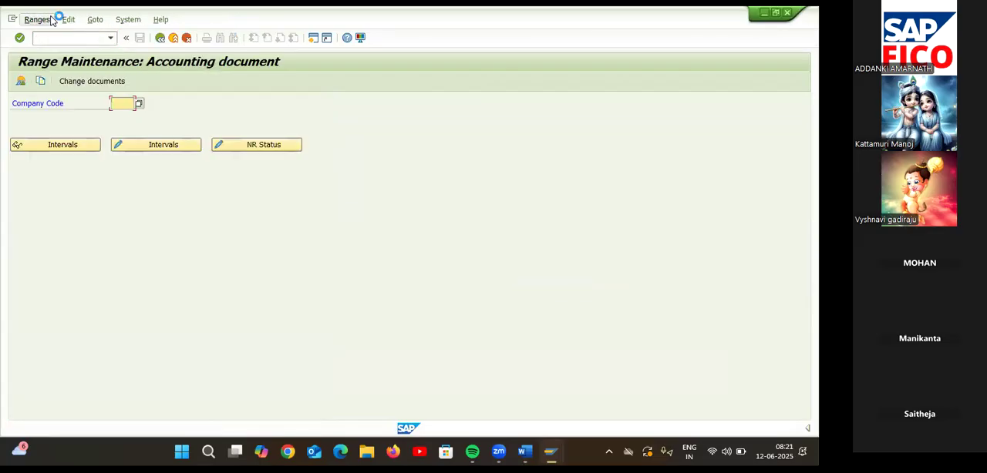
text(T)
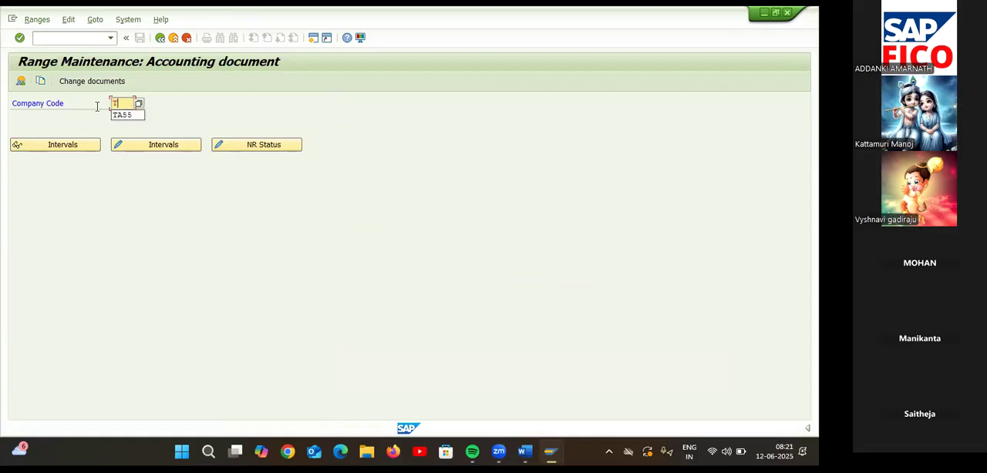
text(A55)
click(133, 149)
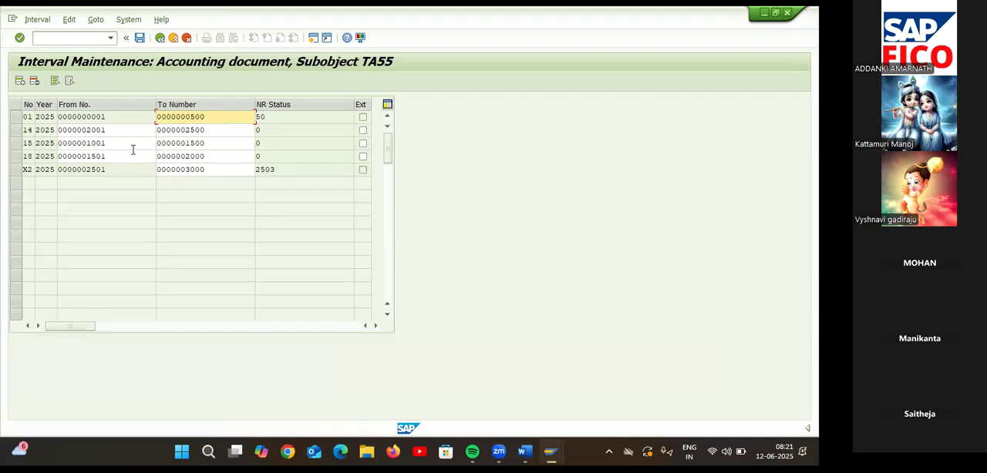
click(15, 116)
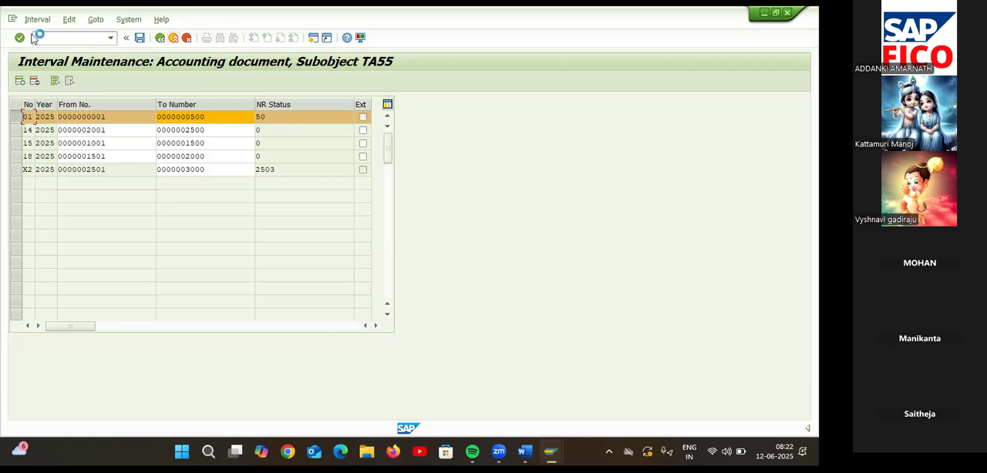
Start transaction FB03, clear the document number, and open the document list selection for company code TA55.
click(62, 36)
text(/NFB03)
key(Return)
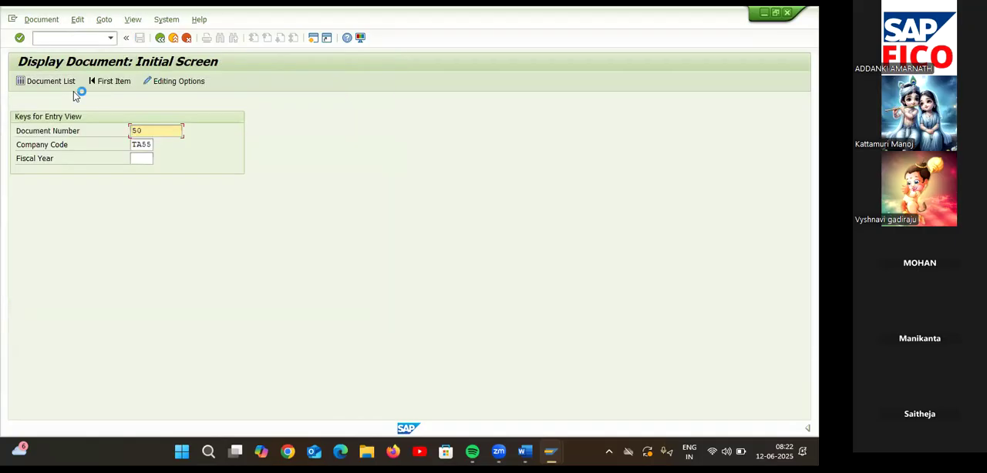
drag(141, 131, 123, 135)
key(Delete)
click(54, 83)
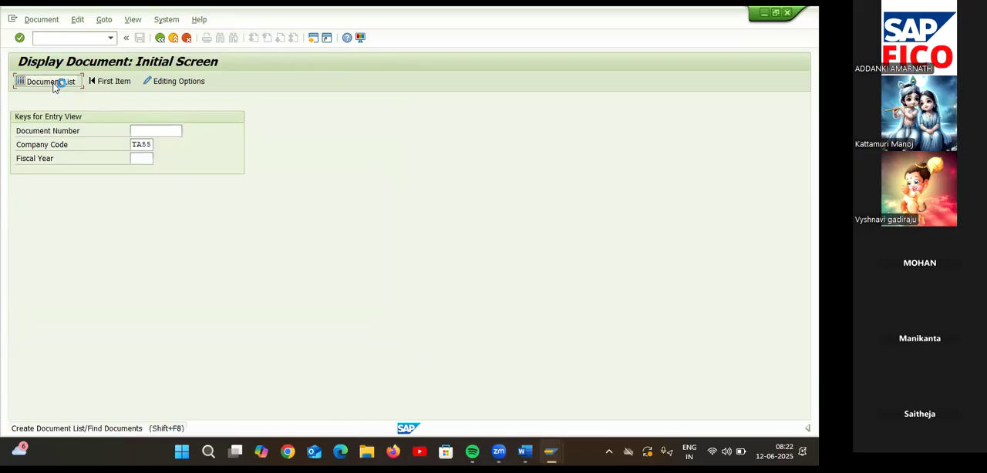
click(52, 84)
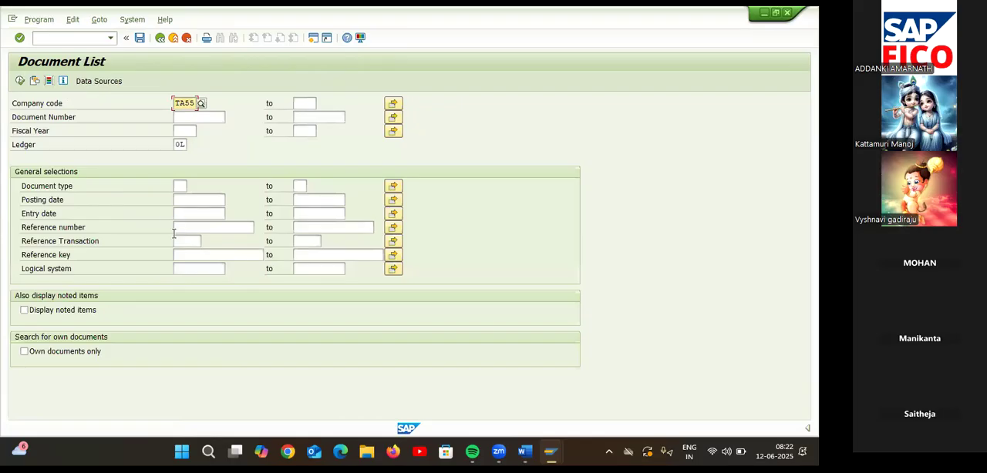
Run the document list for company code TA55 with fiscal year 2025 and review it down to the last document number.
click(19, 80)
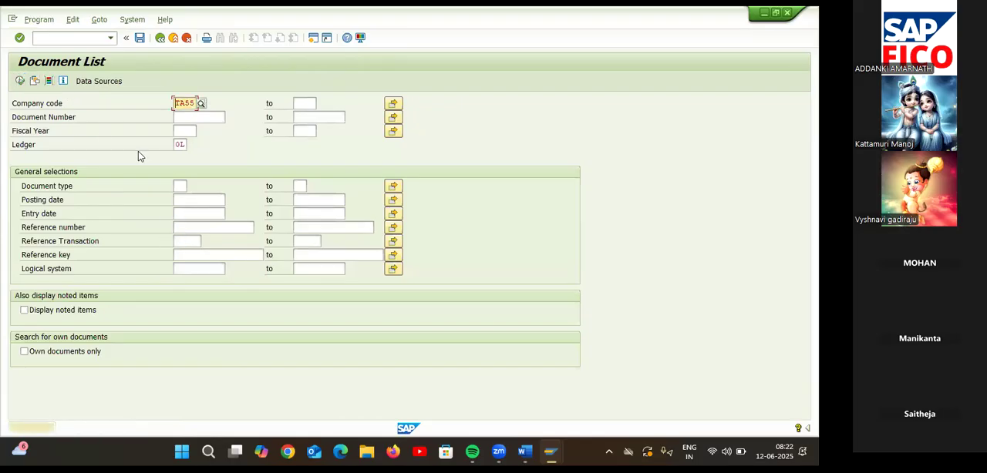
click(188, 131)
text(2025)
key(Return)
click(19, 82)
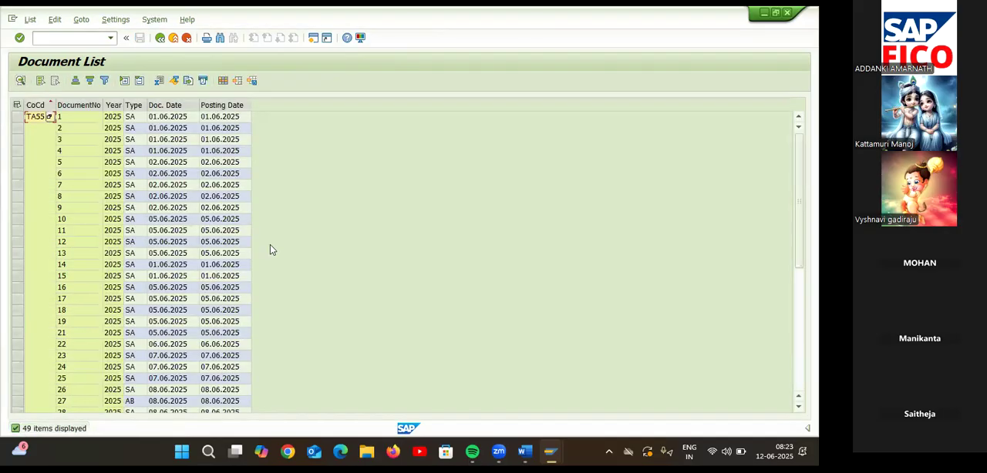
scroll(260, 279, down, 8)
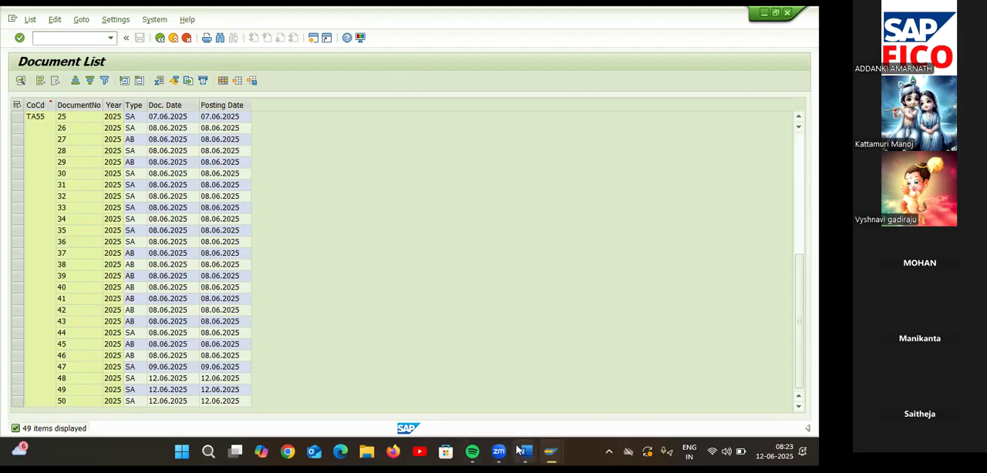
Switch to the Word notes and read the section on how to classify the chart of accounts data.
mouse_move(522, 445)
click(561, 401)
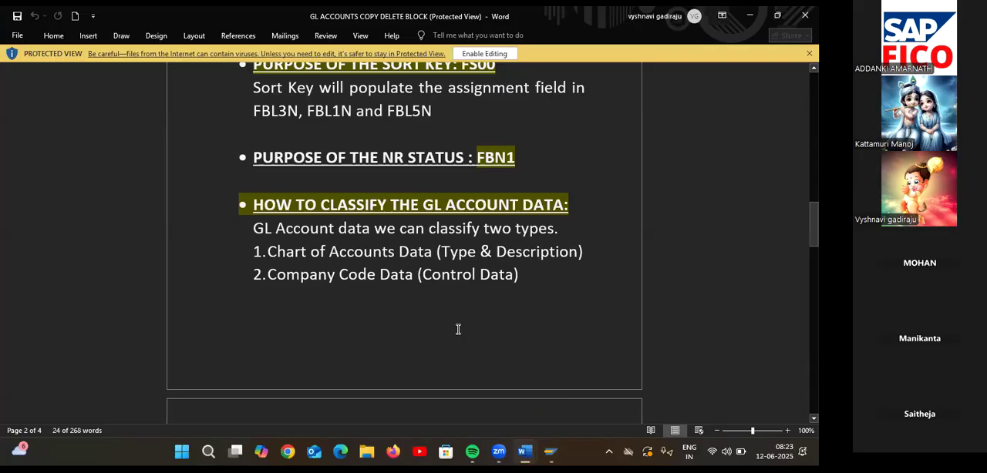
scroll(458, 329, down, 3)
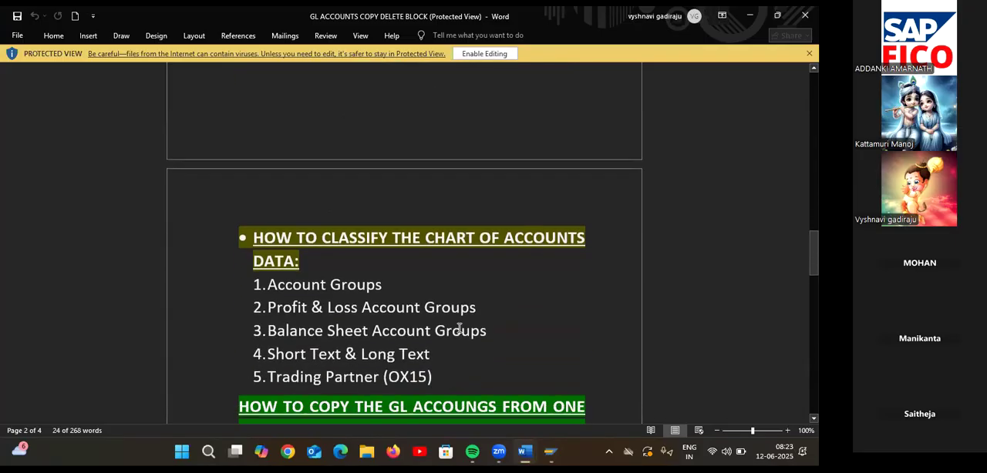
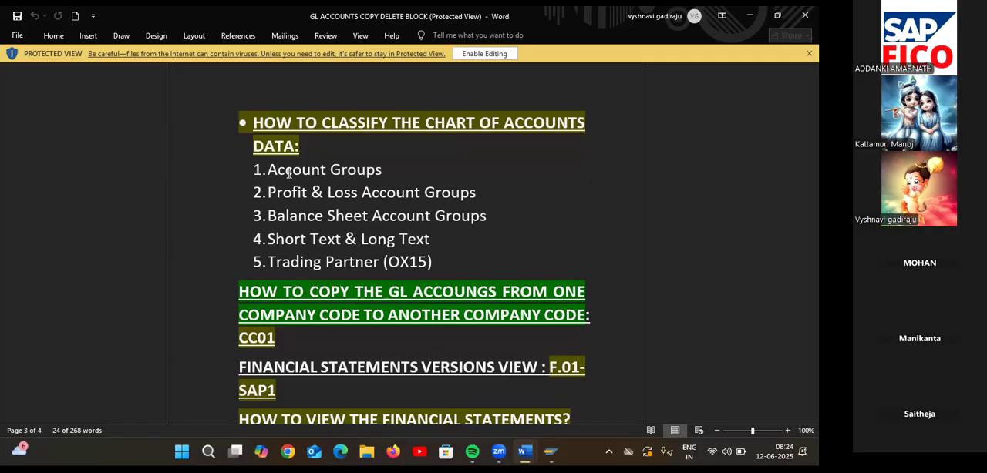
Finish reading the chart of accounts classification notes, switch to SAP, and close the G/L Account Line Item Display session.
scroll(289, 173, down, 1)
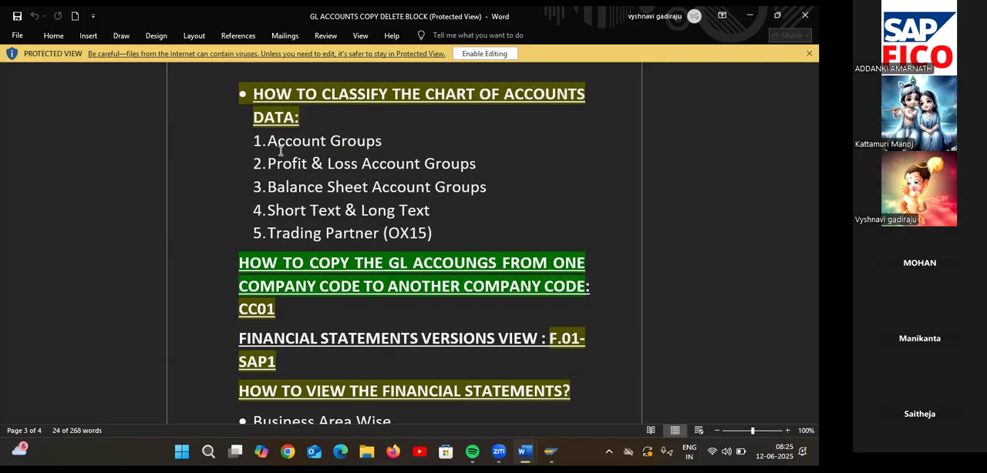
mouse_move(558, 456)
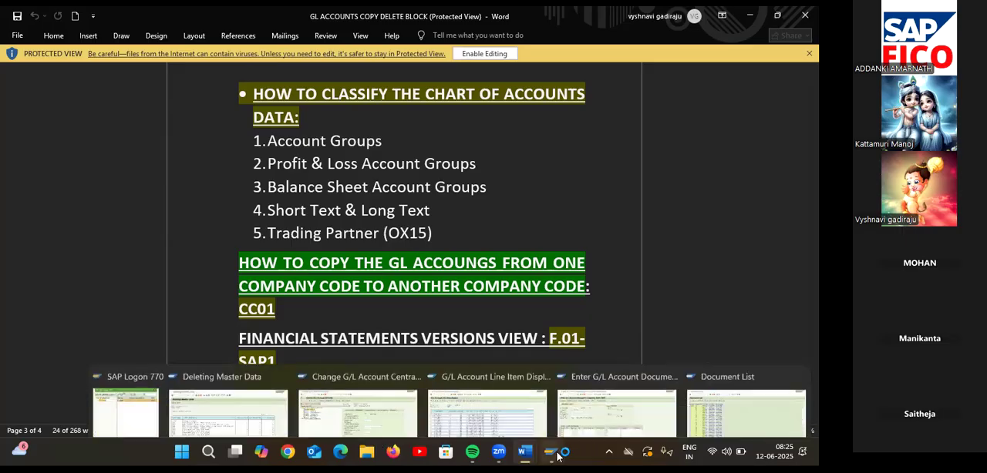
click(539, 348)
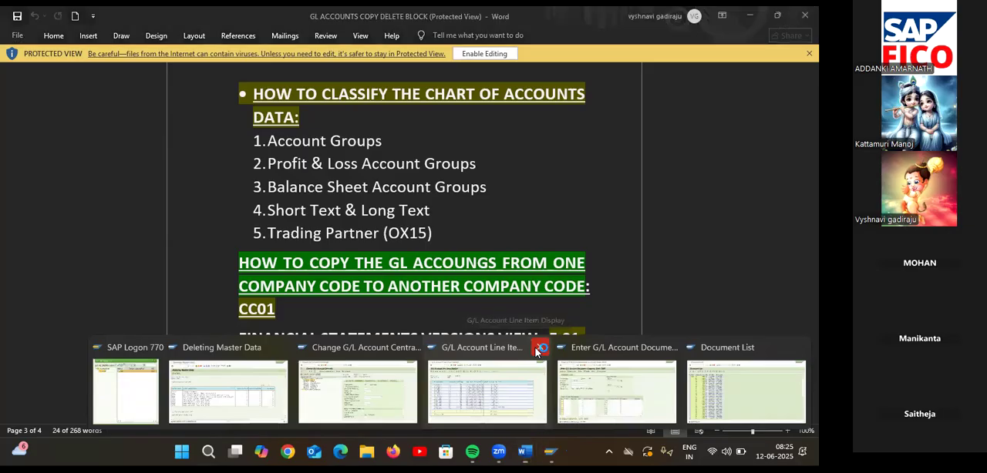
click(599, 386)
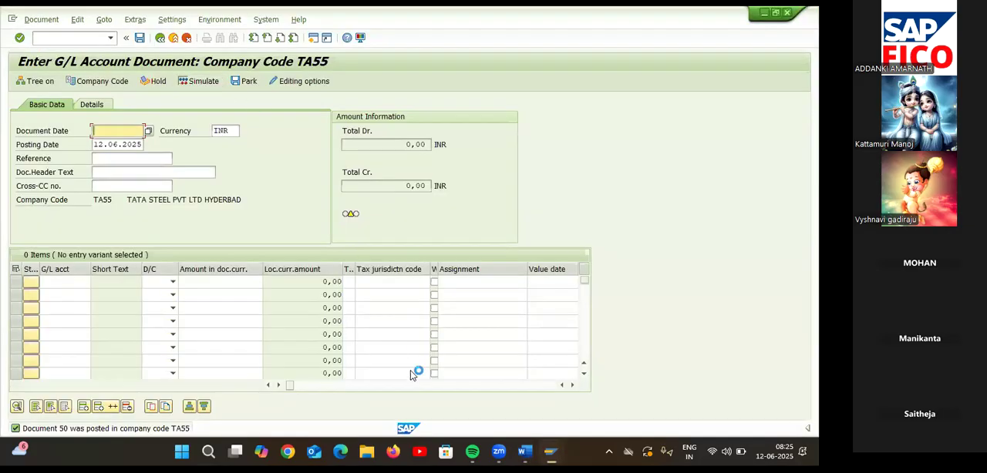
Run transaction OX15 to open the internal trading partners overview.
click(64, 39)
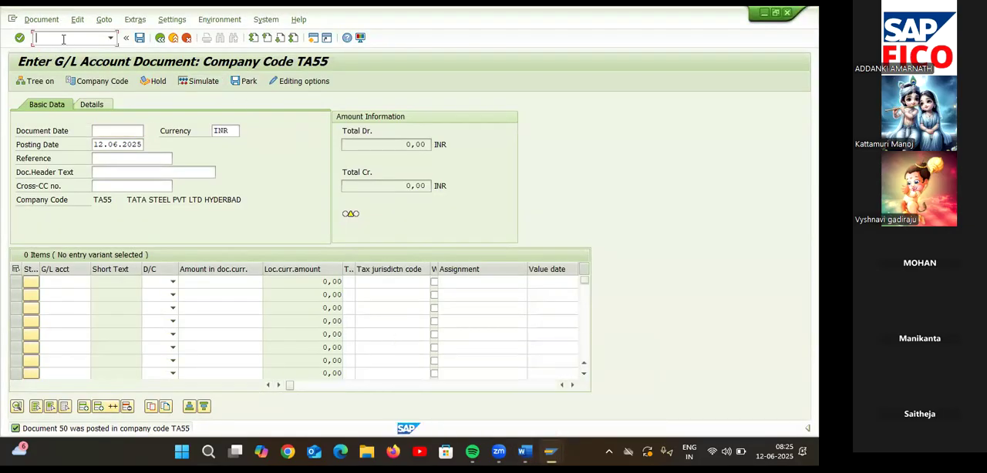
text(/NOX15)
key(Return)
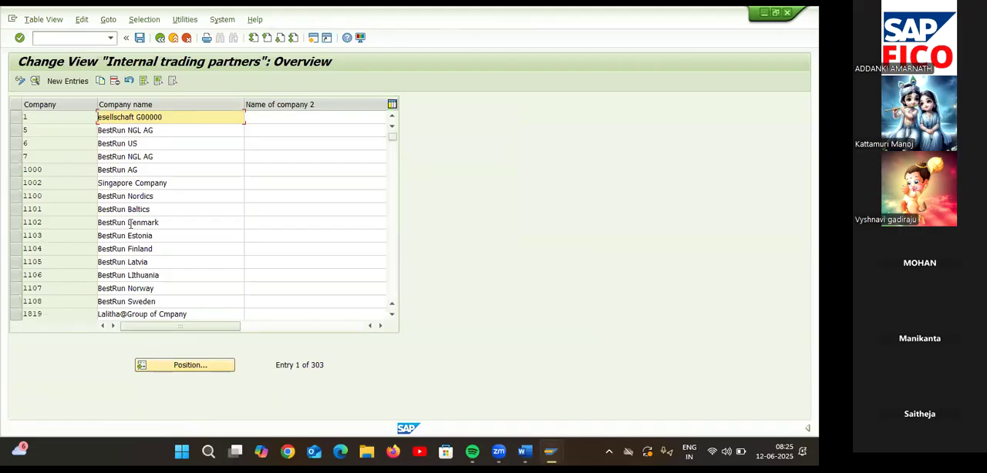
Position the internal trading partners list at company TATAG and open its details.
click(210, 367)
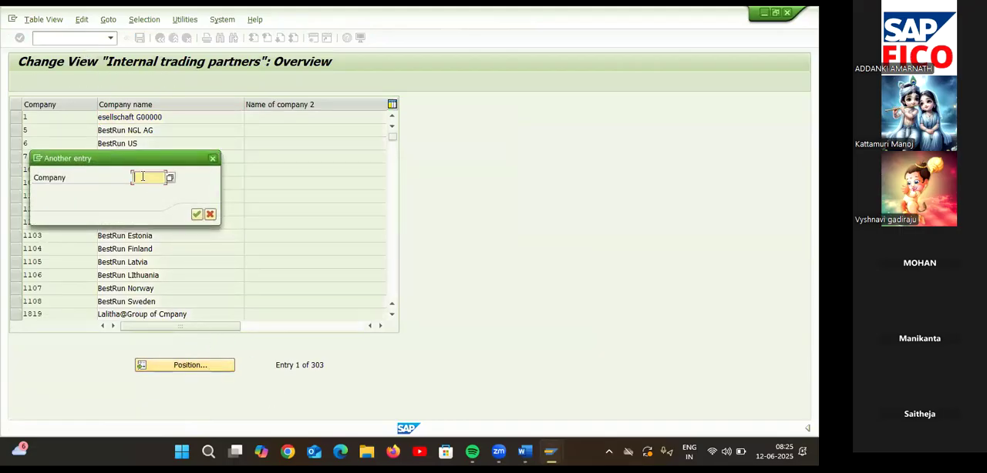
text(TA)
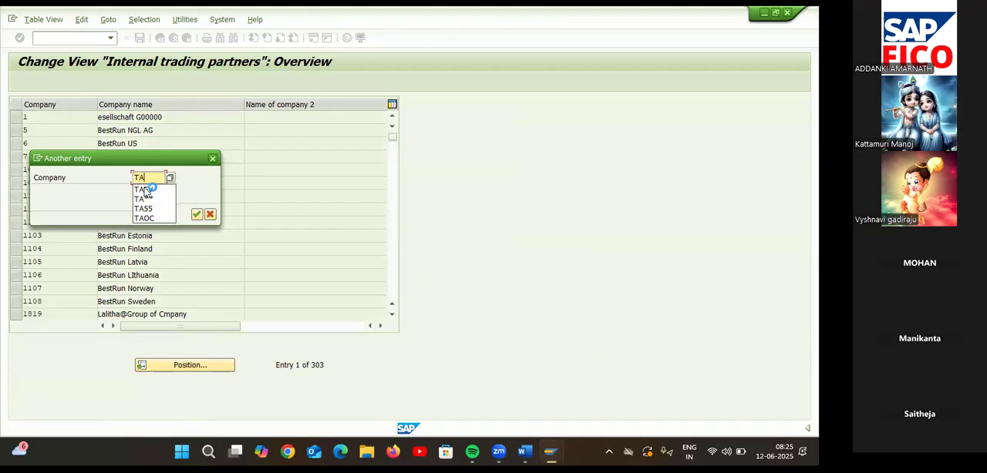
text(TAG)
key(Return)
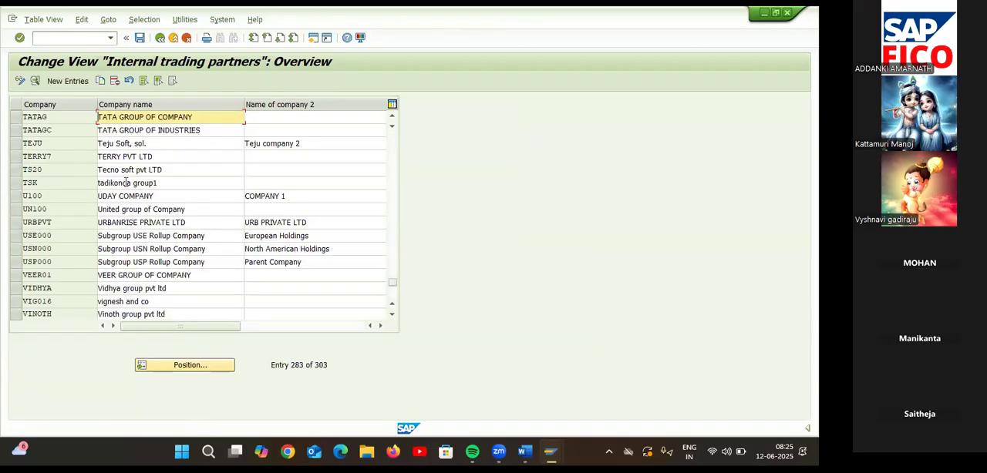
double_click(46, 117)
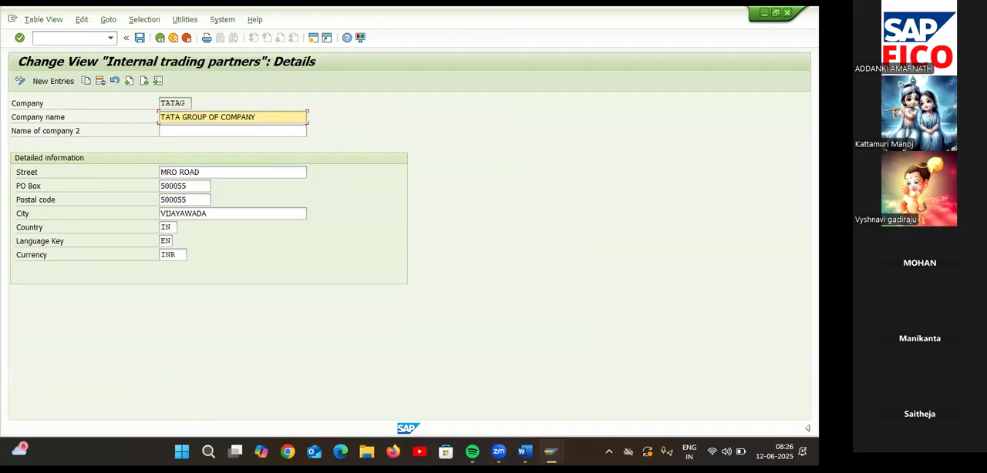
Read the Word notes on copying G/L accounts from one company code to another, and return to SAP.
mouse_move(531, 449)
click(563, 414)
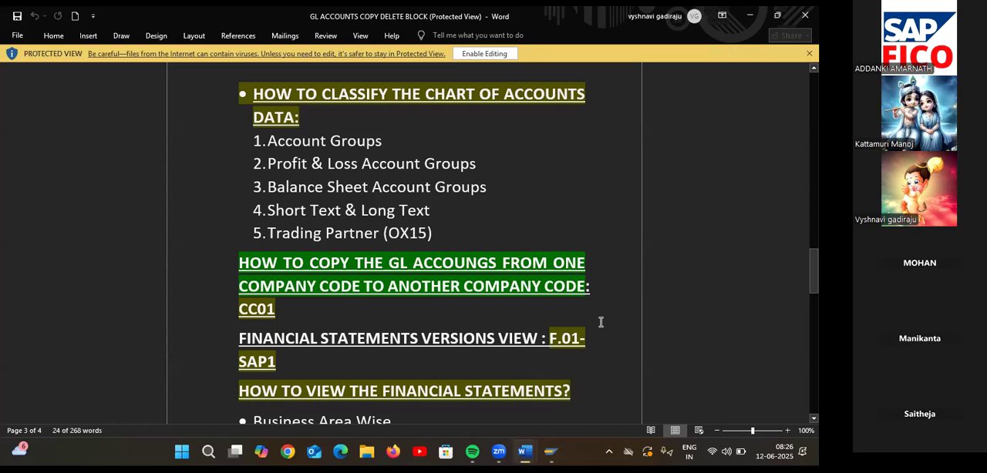
scroll(601, 323, down, 1)
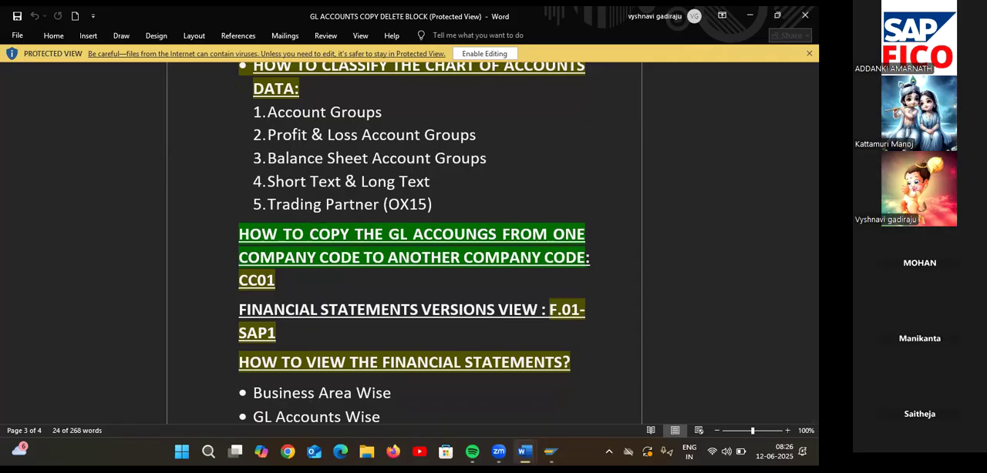
mouse_move(549, 450)
click(616, 392)
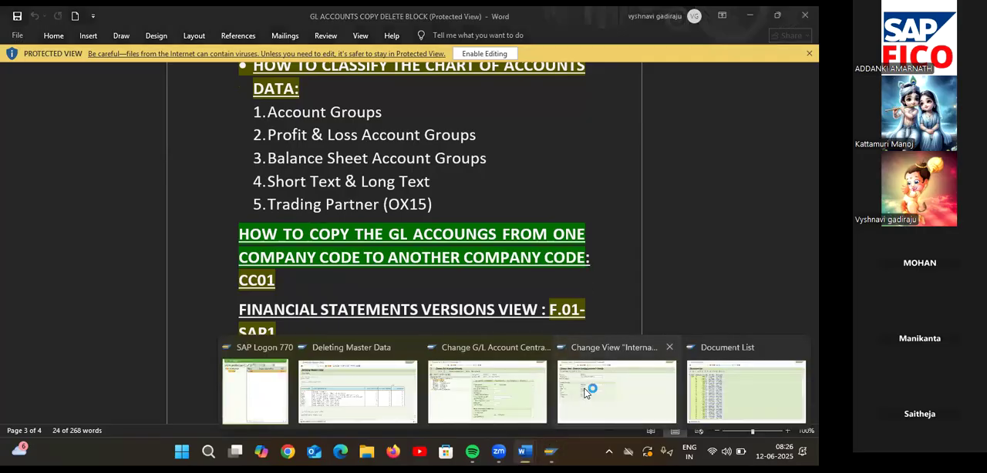
Try transaction CC01 from the notes for copying G/L accounts between company codes.
click(74, 38)
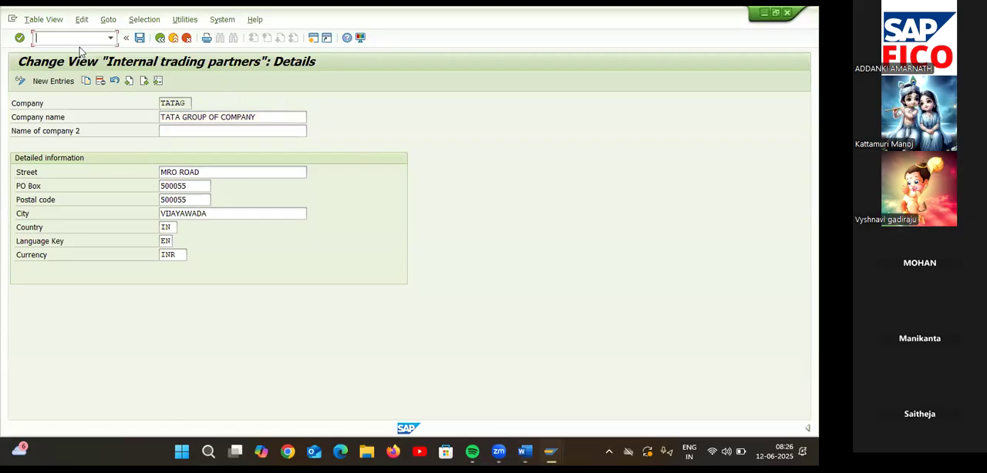
text(/NCC01)
key(Return)
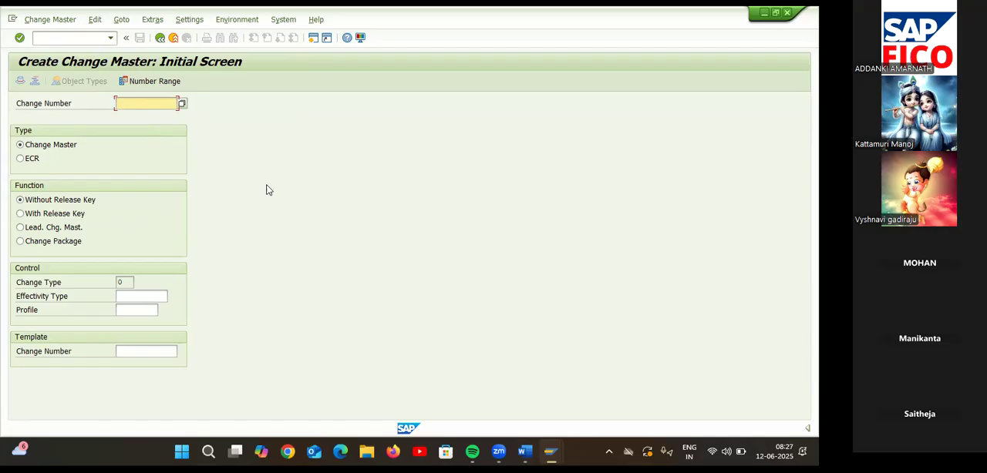
Run transaction SPRO and display the SAP Customizing Implementation Guide.
click(84, 37)
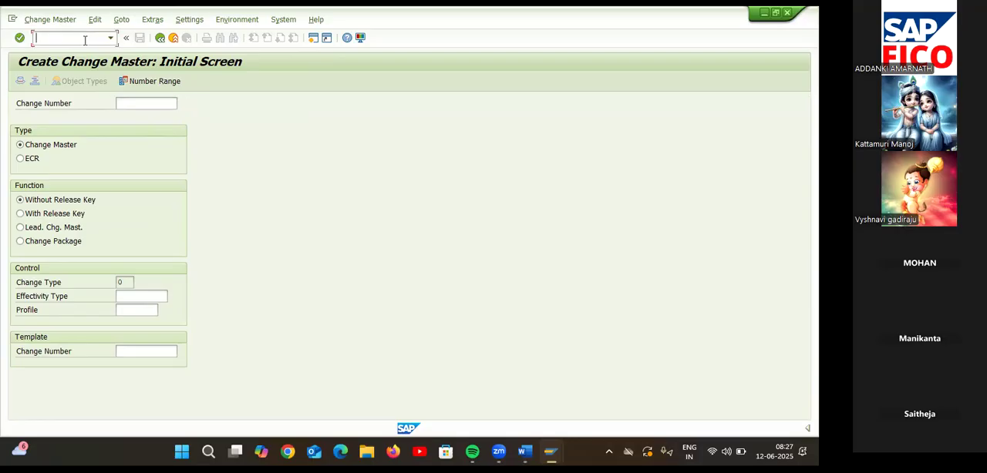
text(/NSPRO)
key(Return)
click(56, 82)
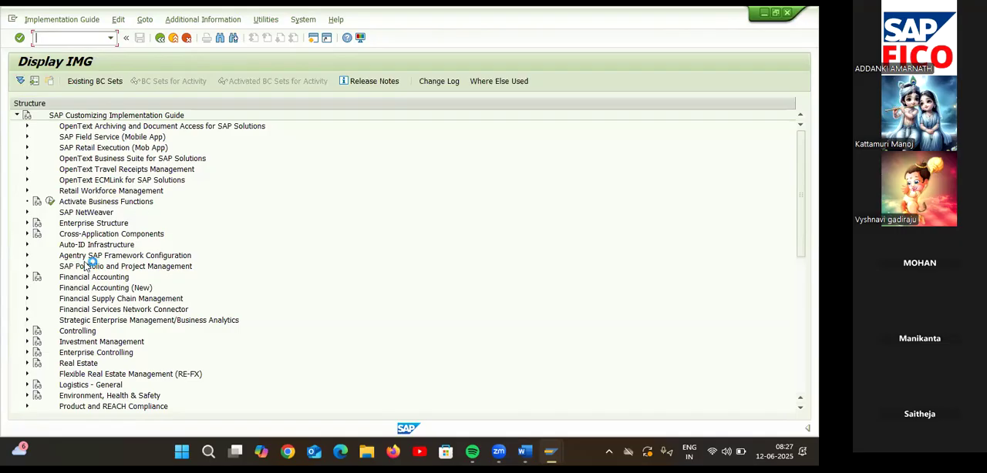
Expand Financial Accounting (New) and its Financial Accounting Global Settings (New) node in the IMG.
click(27, 287)
click(37, 299)
click(37, 287)
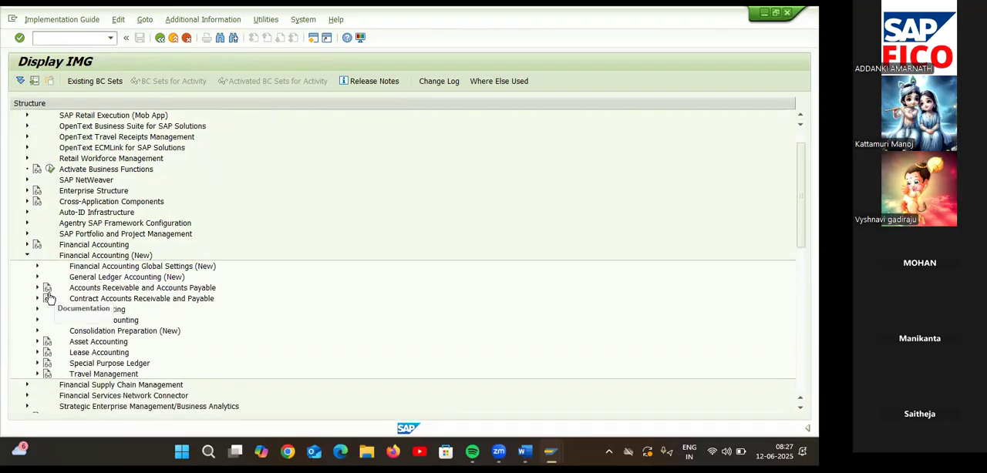
scroll(135, 292, down, 1)
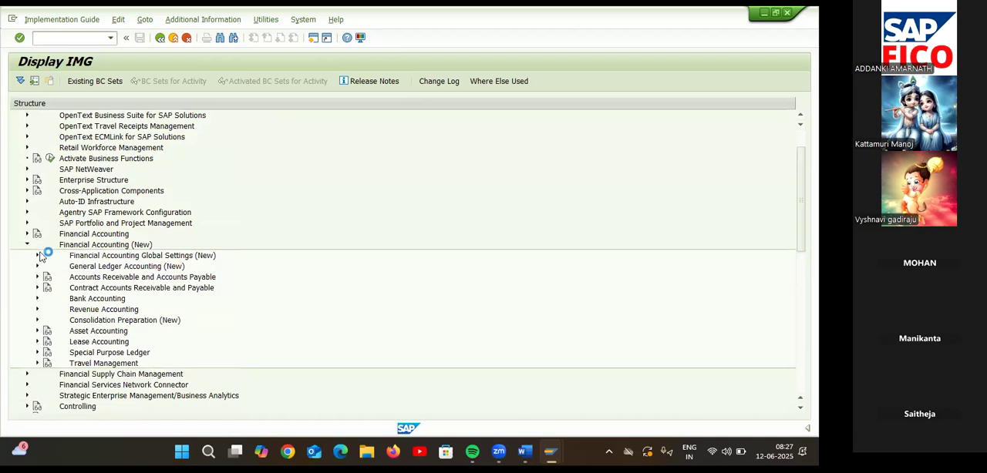
click(37, 256)
click(47, 266)
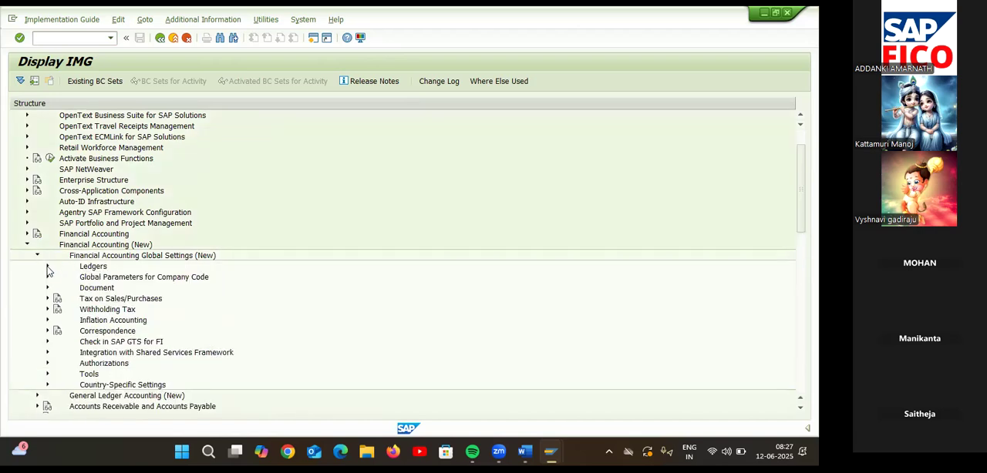
click(47, 267)
Expand General Ledger Accounting (New) through Master Data and G/L Accounts down to the Preparations activities.
scroll(62, 371, down, 1)
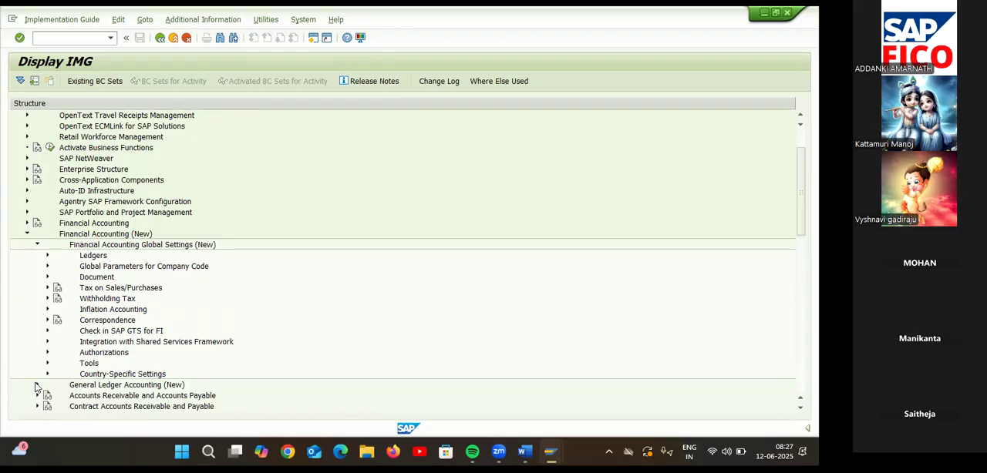
click(37, 386)
scroll(173, 340, down, 4)
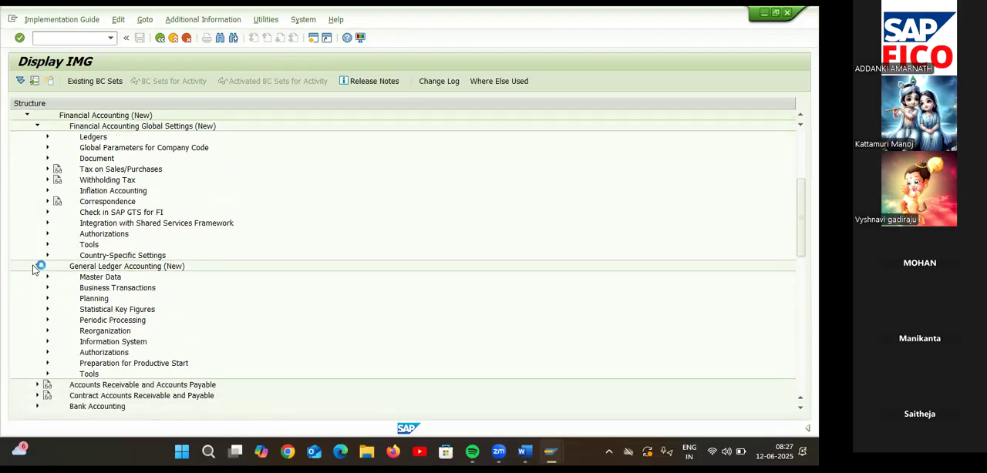
click(48, 277)
scroll(153, 293, down, 1)
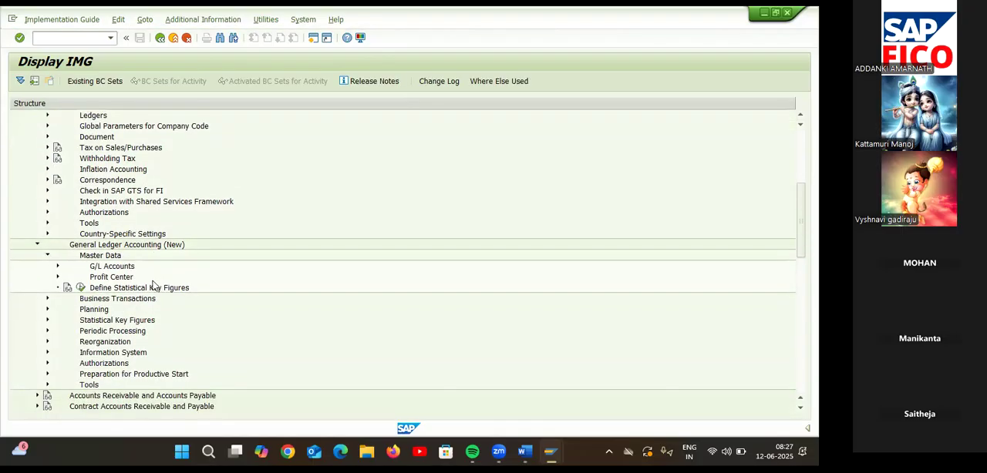
click(57, 276)
click(57, 266)
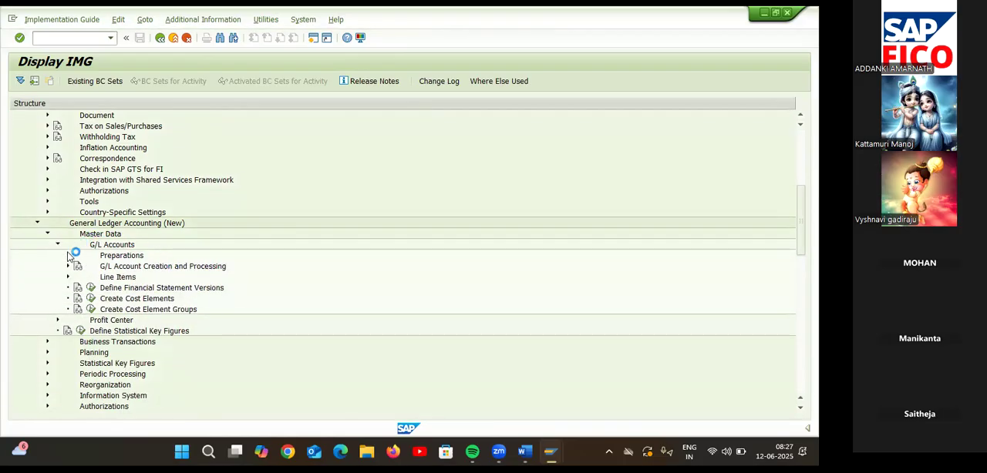
click(68, 256)
scroll(244, 276, down, 2)
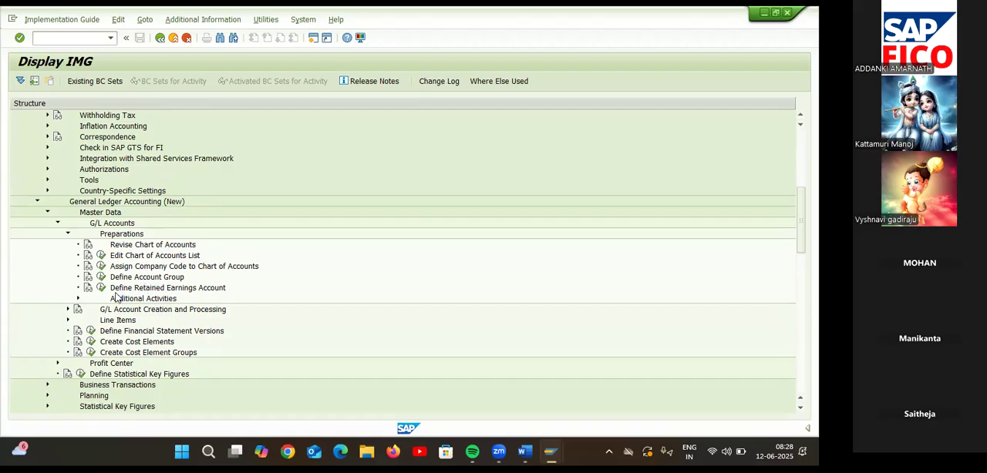
Show the IMG activity keys as additional information and examine them for the G/L Accounts activities.
click(222, 24)
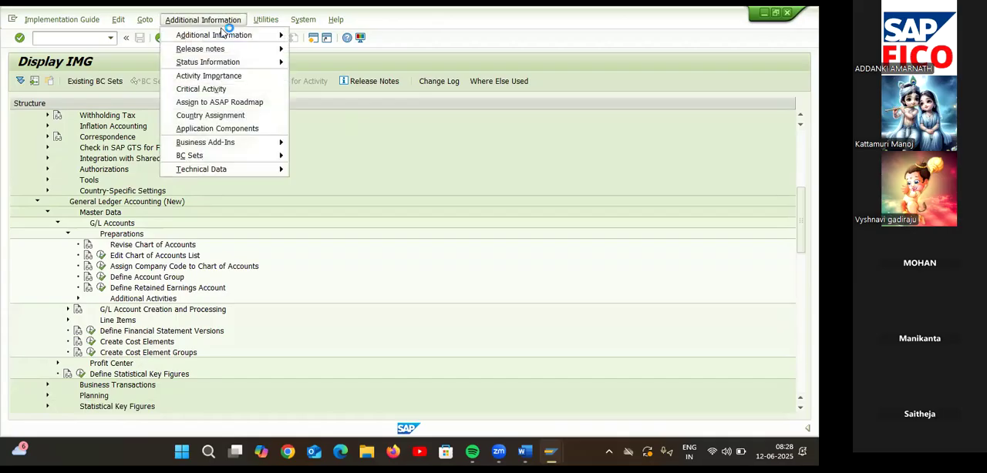
mouse_move(237, 35)
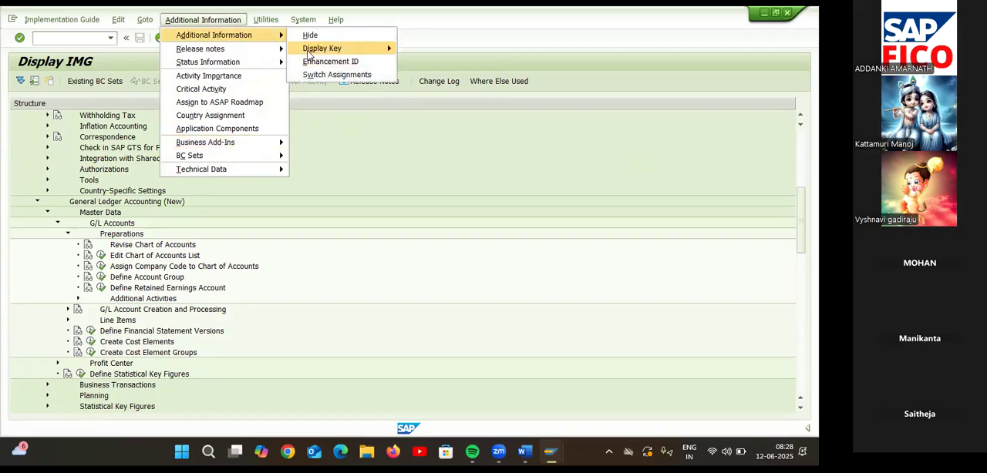
mouse_move(324, 48)
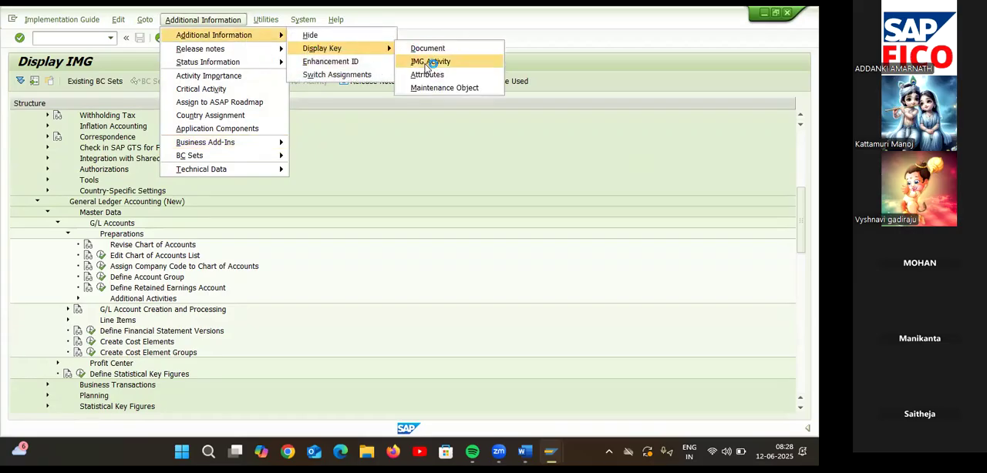
click(429, 61)
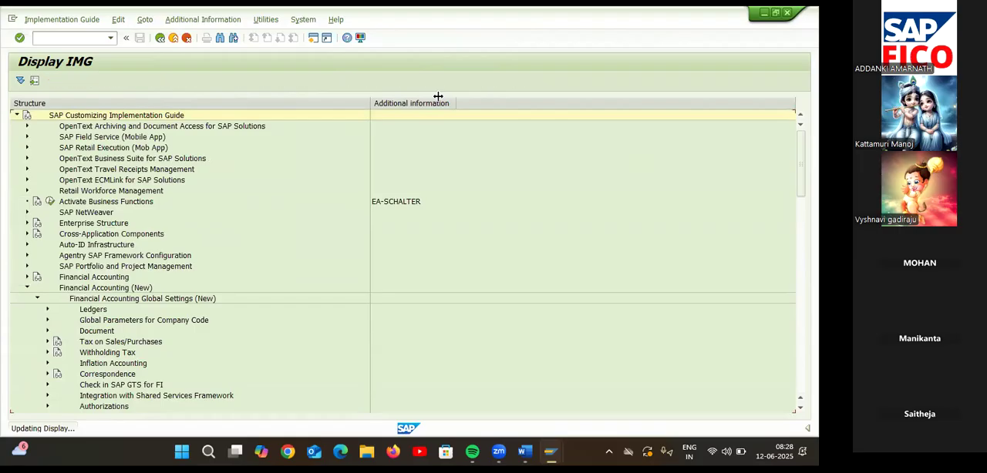
scroll(463, 194, down, 6)
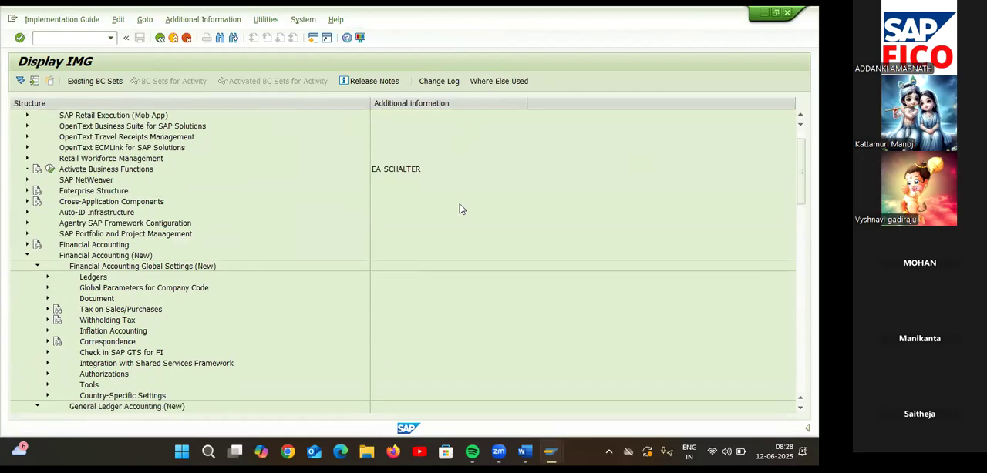
scroll(461, 196, down, 3)
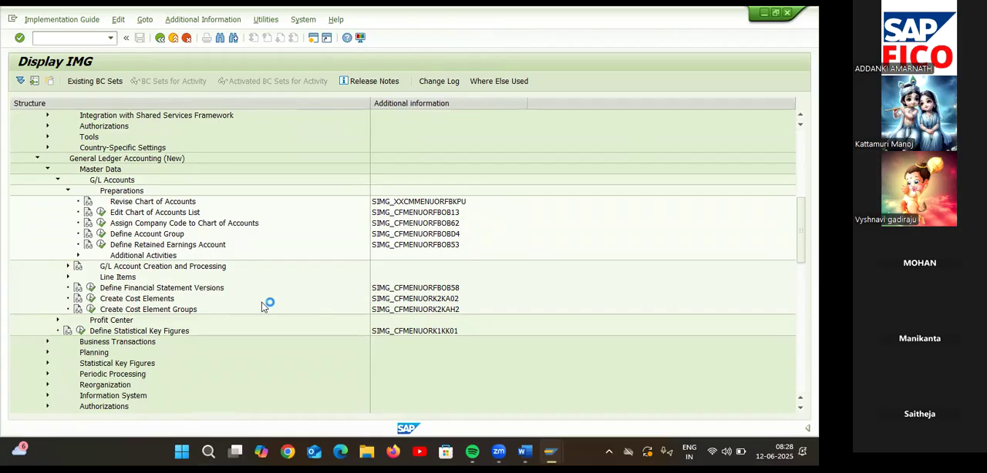
scroll(282, 301, down, 1)
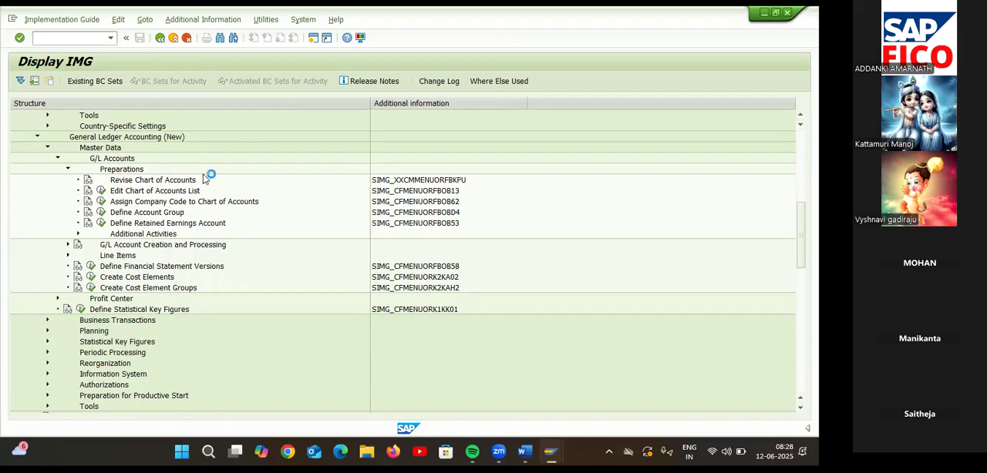
Open the Create G/L Accounts with Reference activity and try to set the reference company code of 8500 to TA55.
click(67, 245)
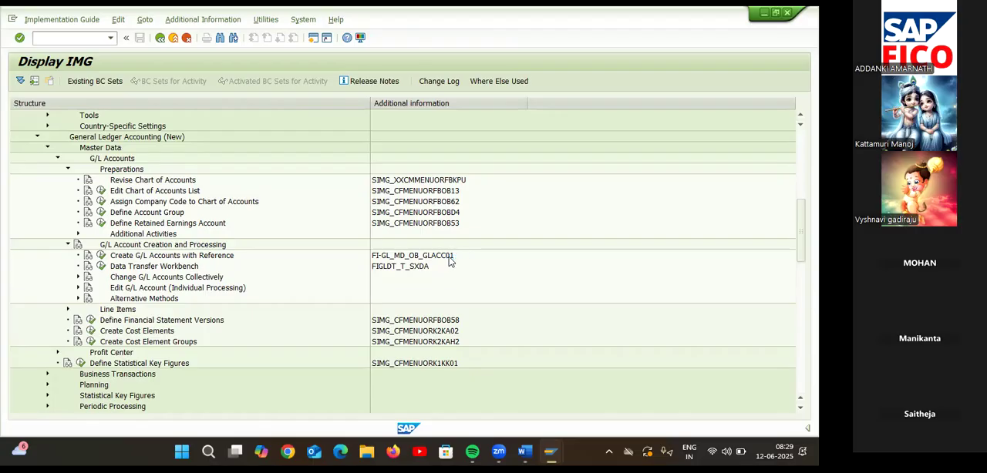
click(101, 255)
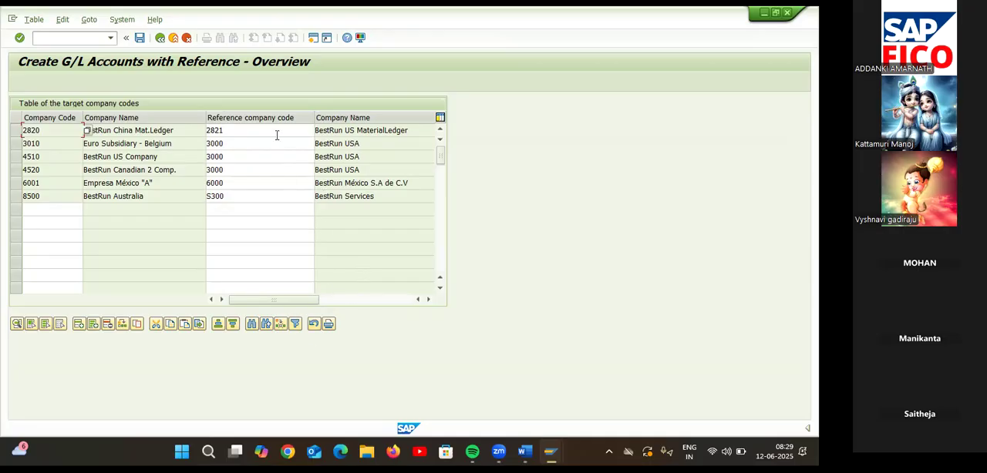
click(249, 196)
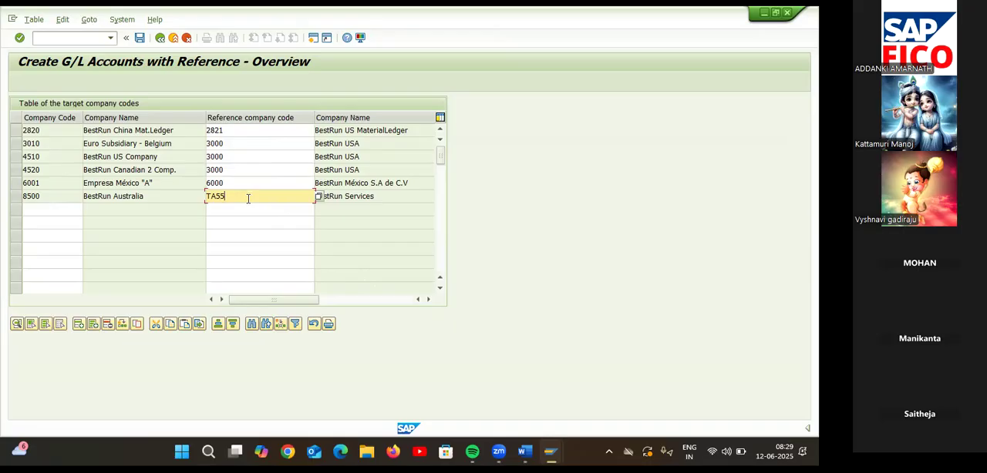
key(BackSpace)
key(BackSpace)
key(BackSpace)
click(160, 39)
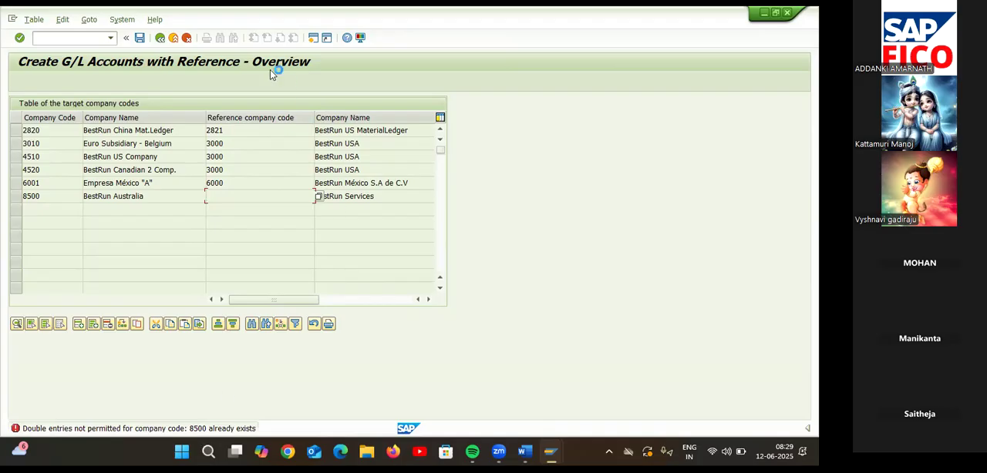
click(186, 39)
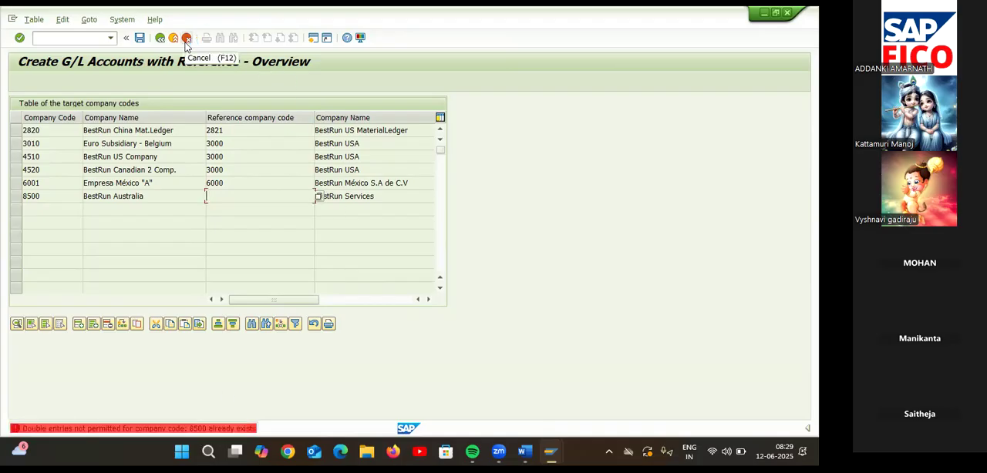
click(186, 39)
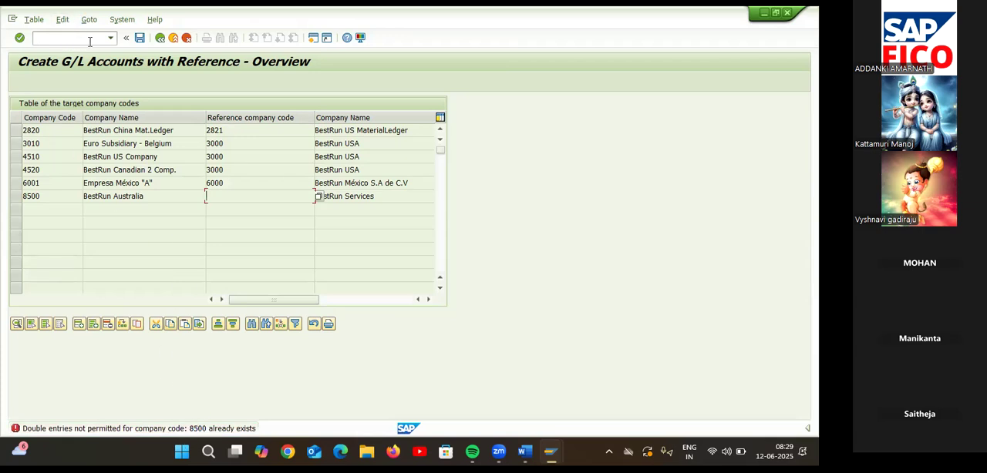
click(160, 39)
click(93, 39)
text(/NCC01)
key(Return)
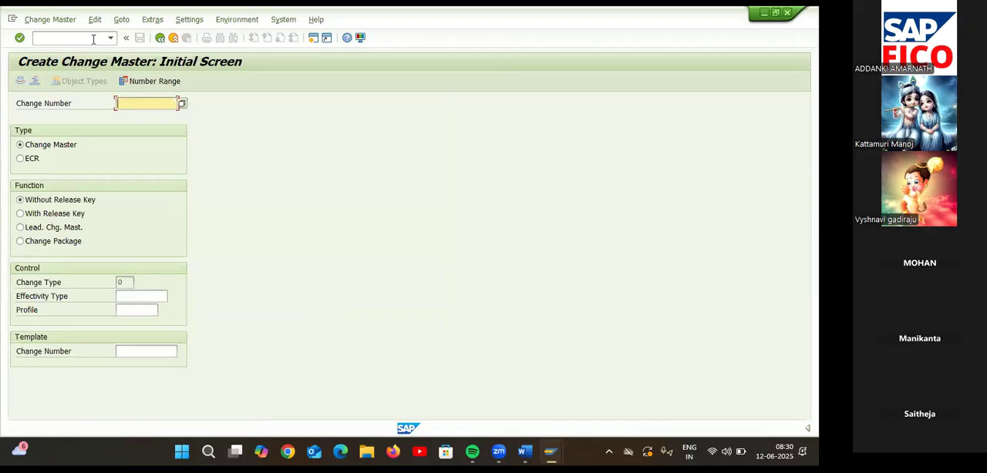
text(/NB)
click(93, 40)
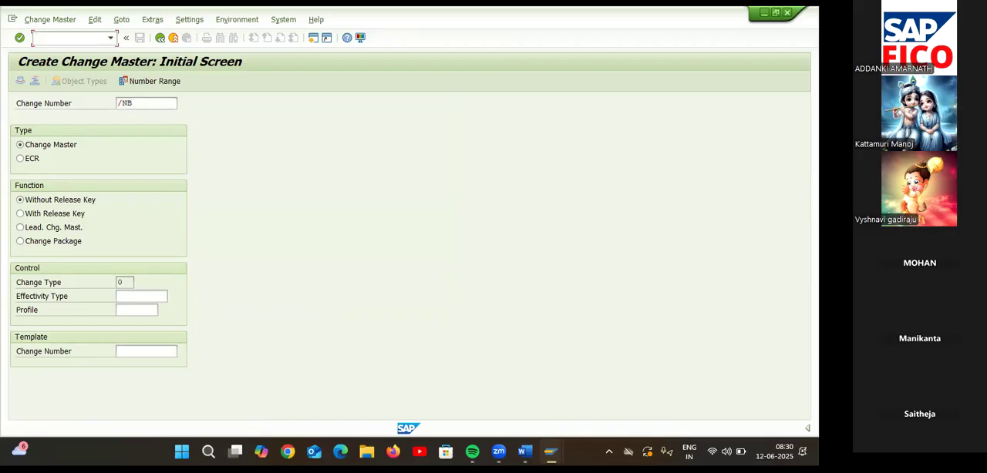
Run transaction SPRO and display the SAP Reference IMG.
text(/NSPRO)
key(Return)
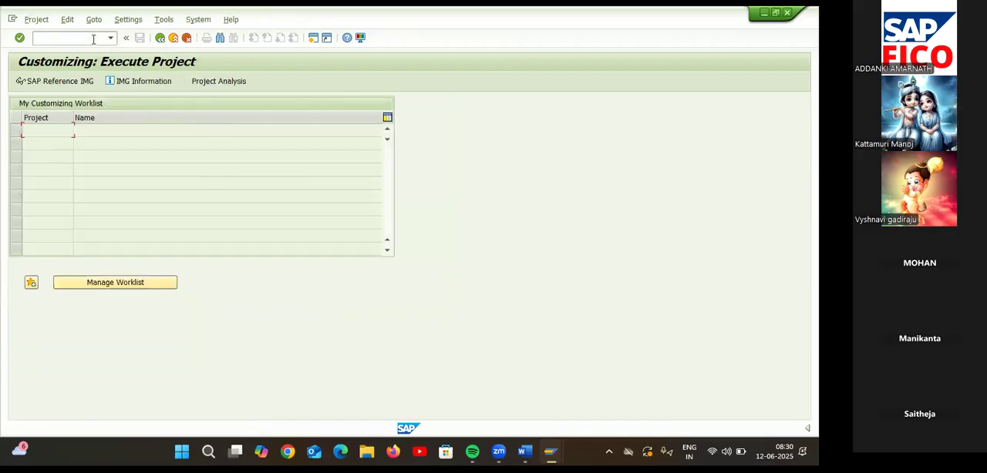
click(79, 81)
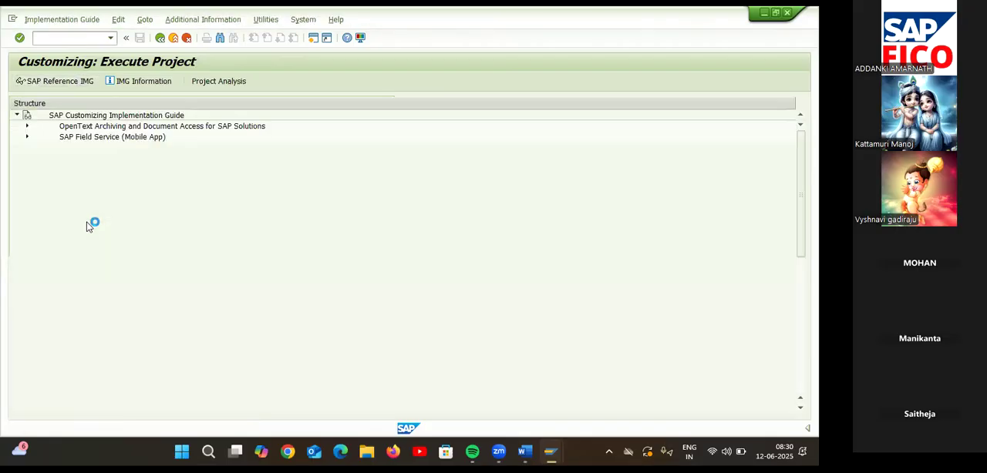
Expand Financial Accounting (New) with its Financial Accounting Global Settings (New) and General Ledger Accounting (New) nodes.
click(27, 287)
click(37, 299)
scroll(128, 288, down, 3)
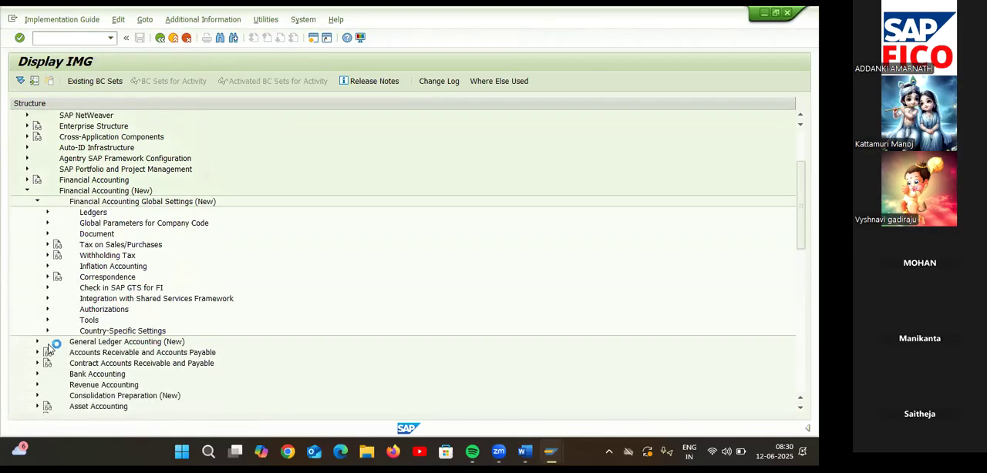
click(37, 342)
scroll(238, 284, down, 2)
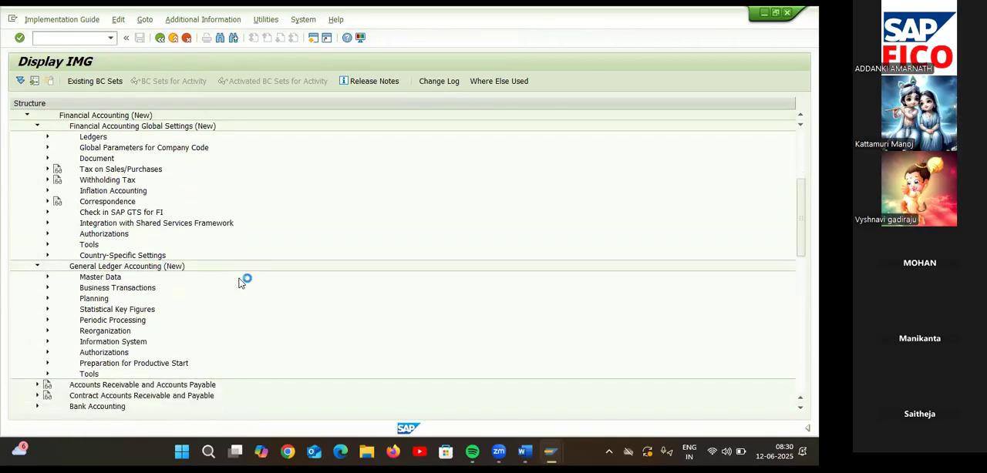
Expand Master Data and G/L Accounts down to G/L Account Creation and Processing, and open the Create G/L Accounts with Reference activity.
scroll(240, 283, down, 1)
click(47, 234)
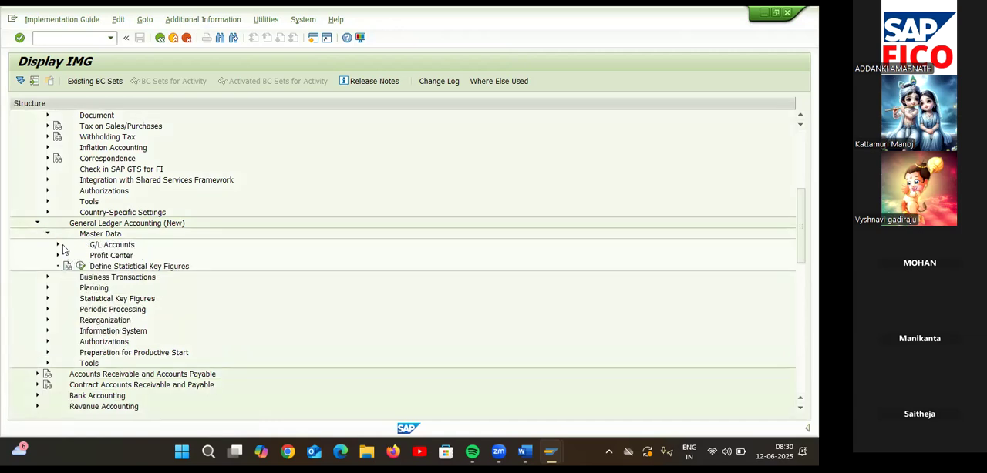
click(58, 245)
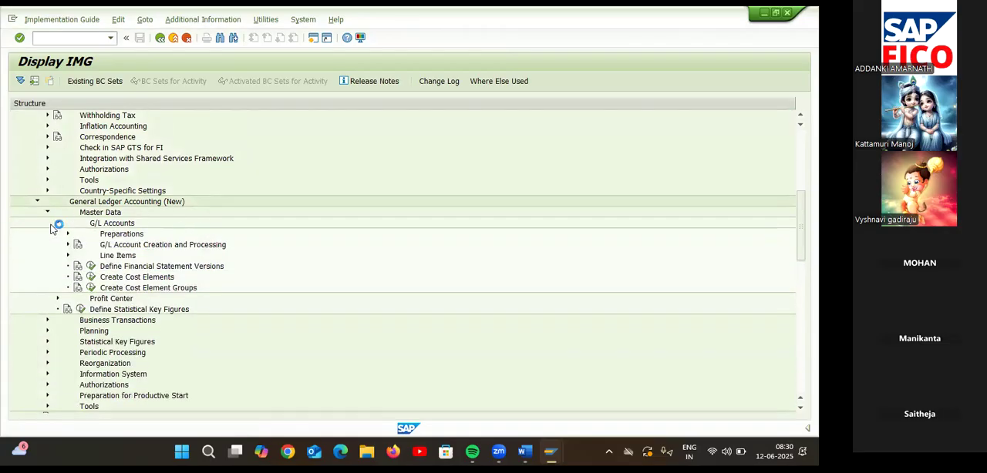
click(67, 234)
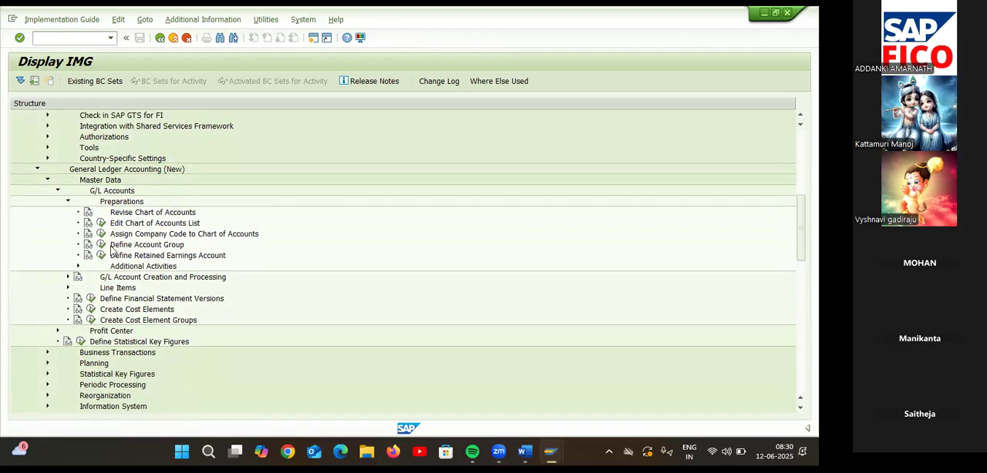
click(68, 276)
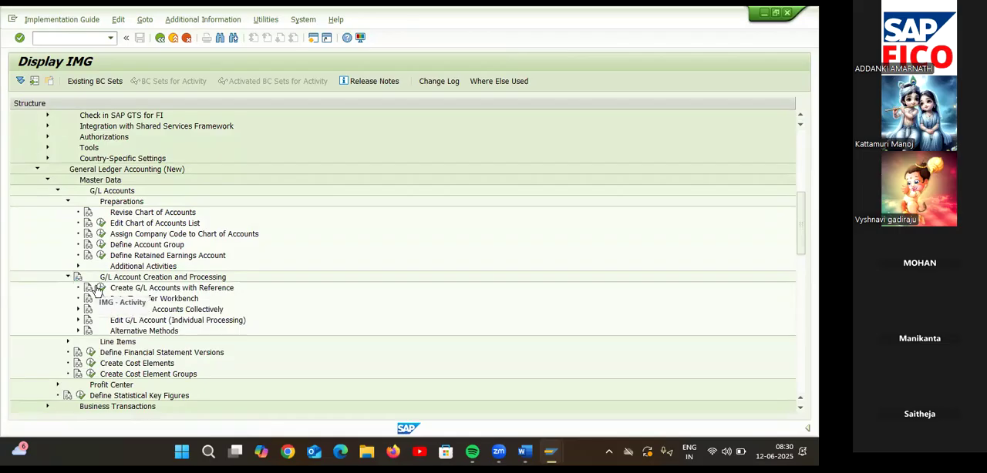
click(102, 289)
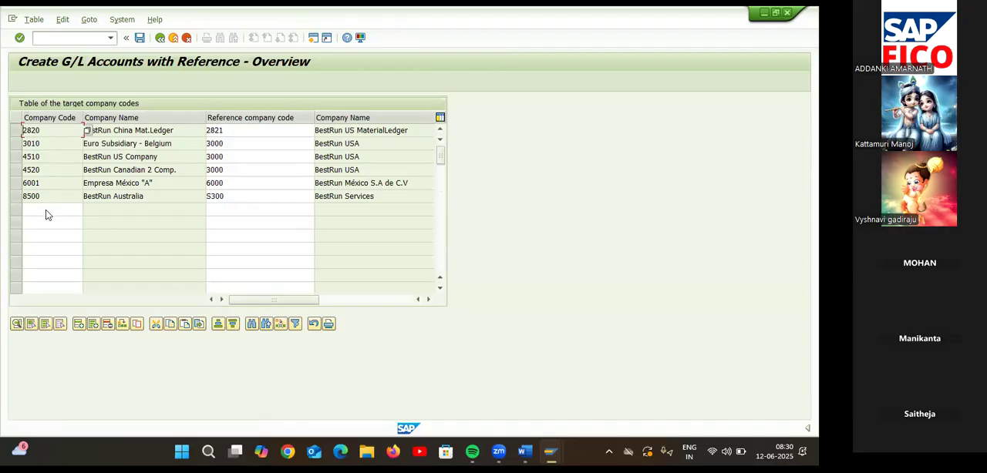
Add target company code TA66 with reference company code TA55 in the first empty row and save the table.
click(224, 210)
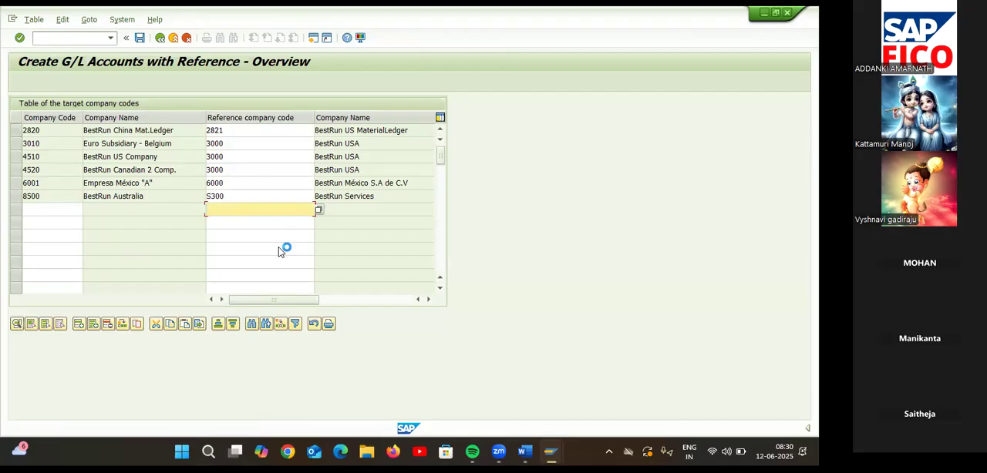
text(TA55)
click(64, 209)
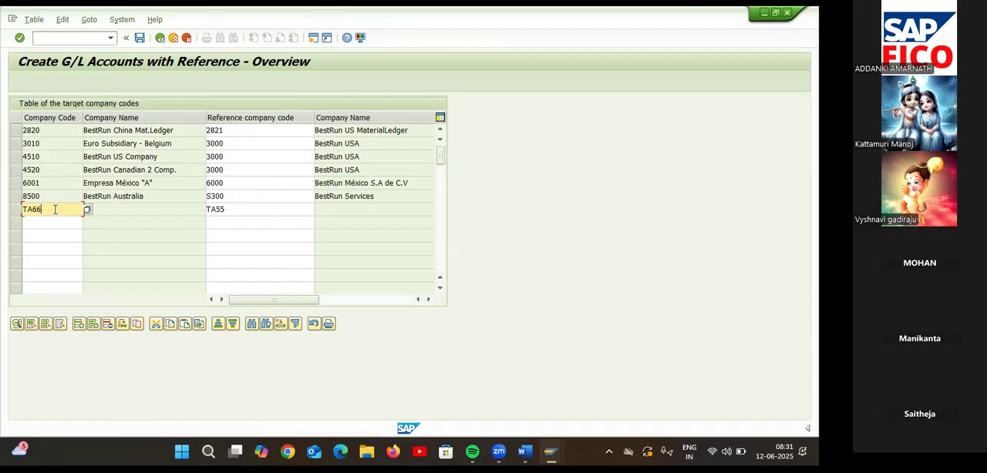
key(Return)
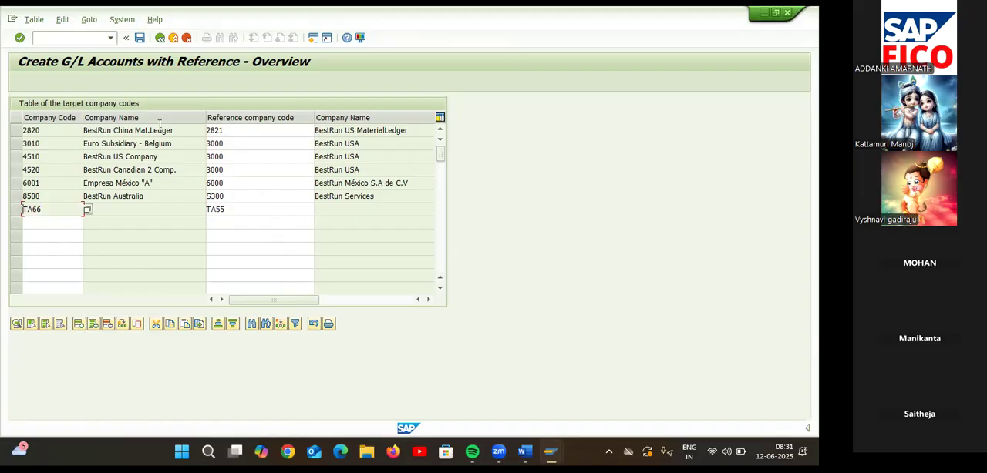
click(139, 38)
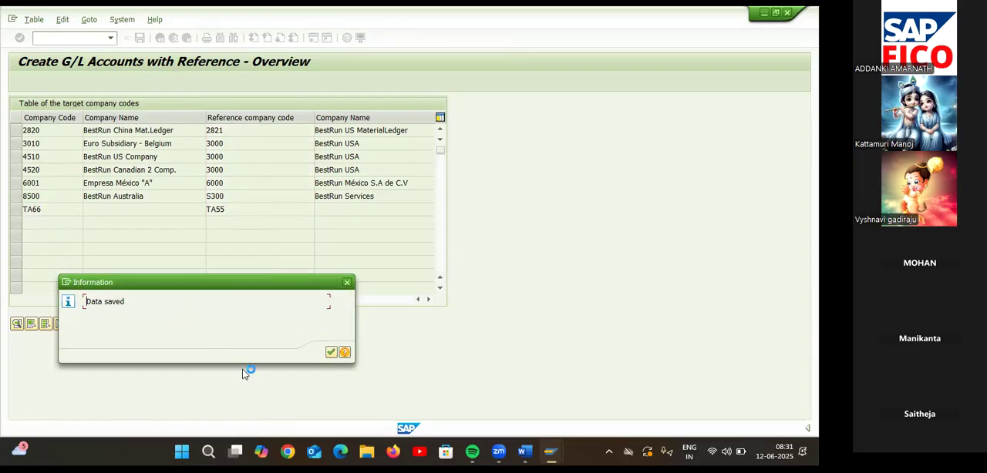
click(331, 352)
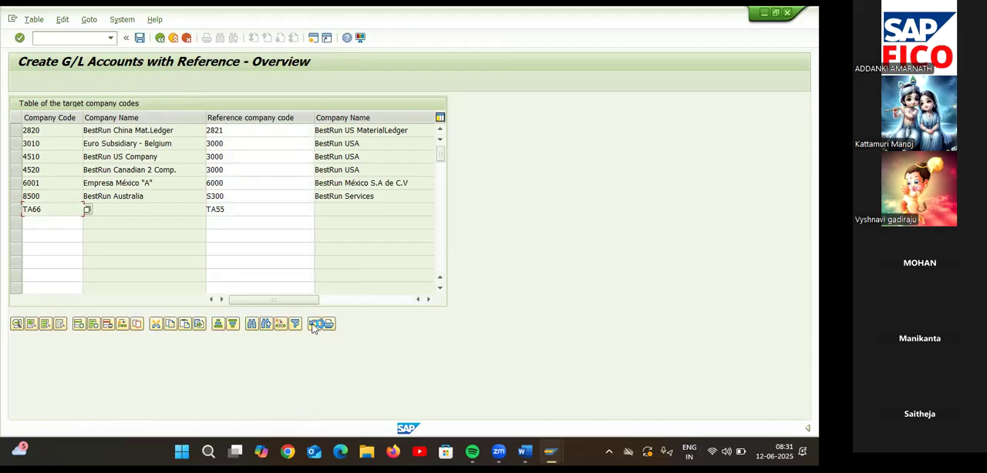
Load the reference accounts from 1 to 999999999 of TA55 into the details of company code TA66 and save them.
click(15, 210)
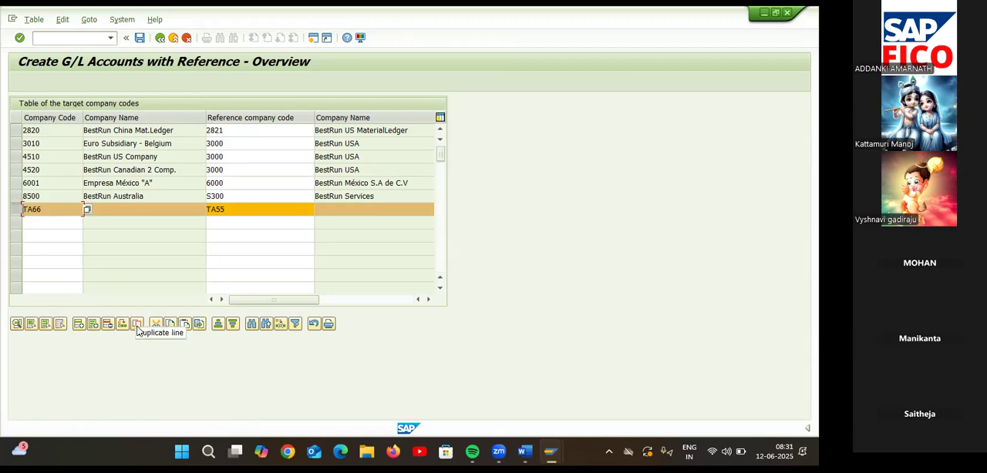
click(17, 325)
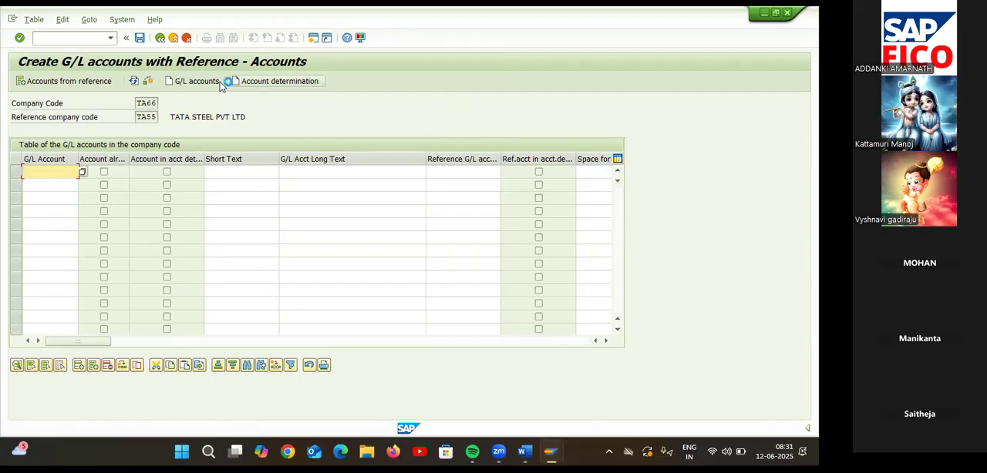
click(101, 85)
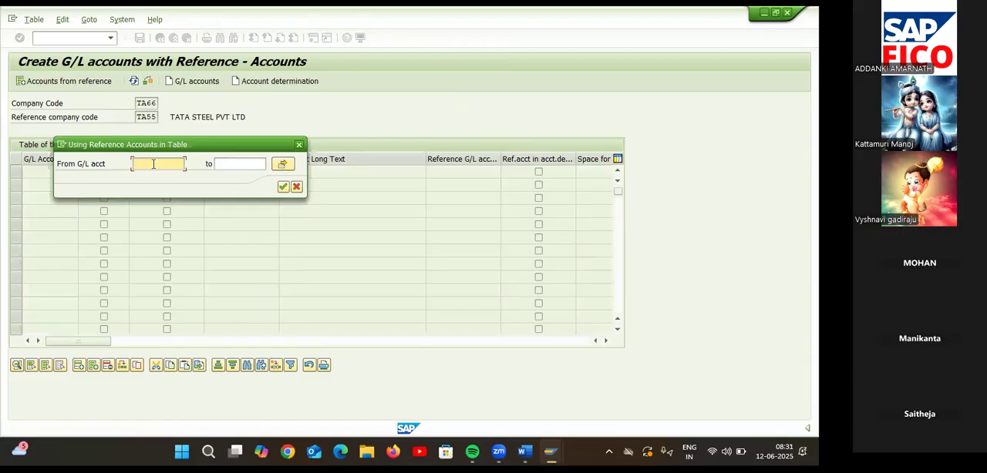
text(1)
click(225, 162)
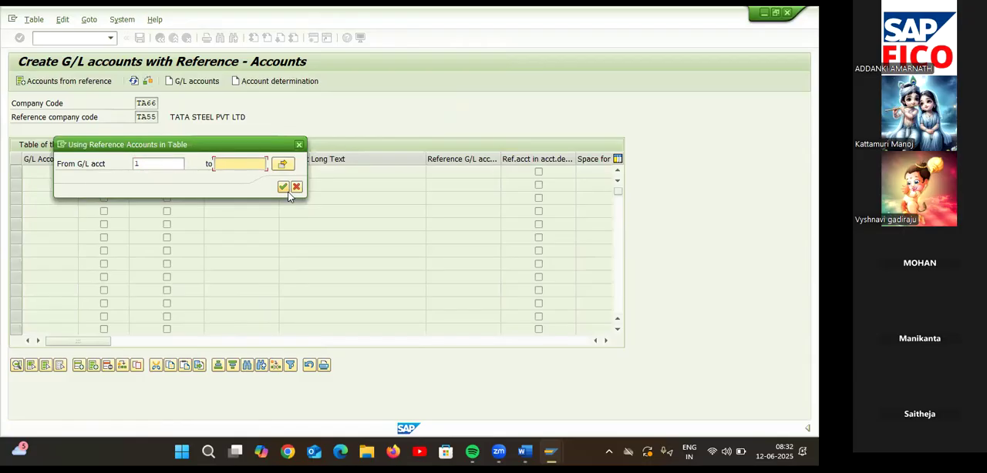
text(999999999)
click(281, 188)
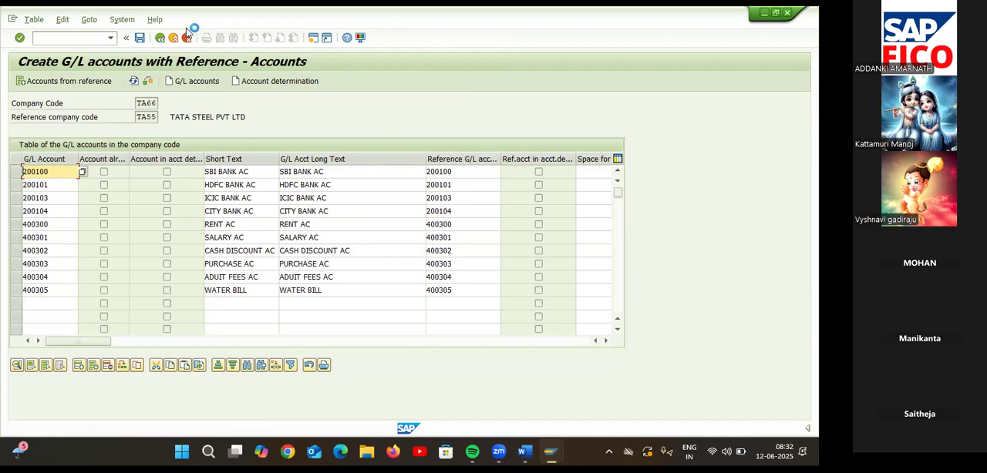
click(139, 37)
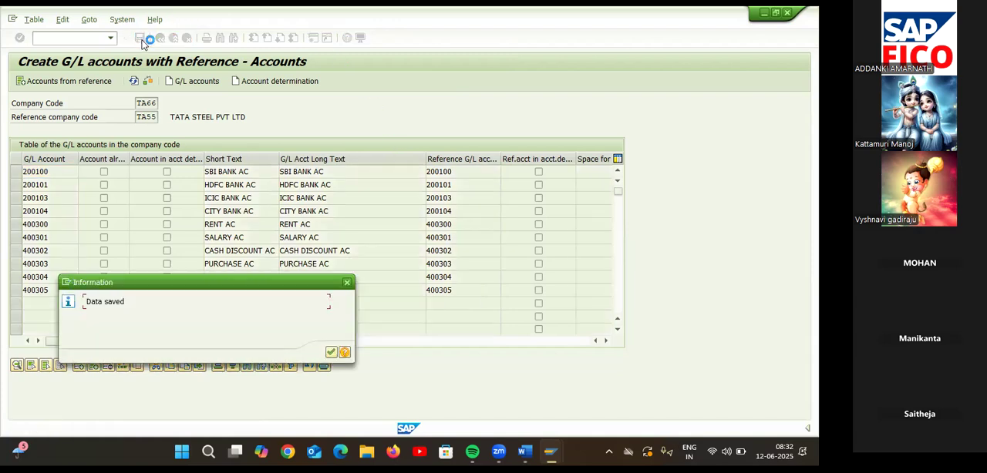
click(330, 353)
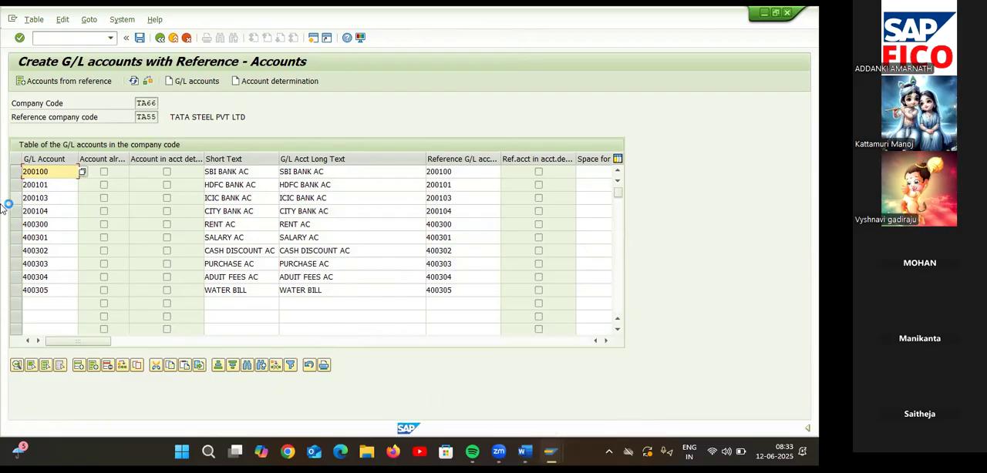
Run transaction FS00 and open the SALARY AC account from the ADMINISTRATION COST AND OTHER group for change.
click(104, 38)
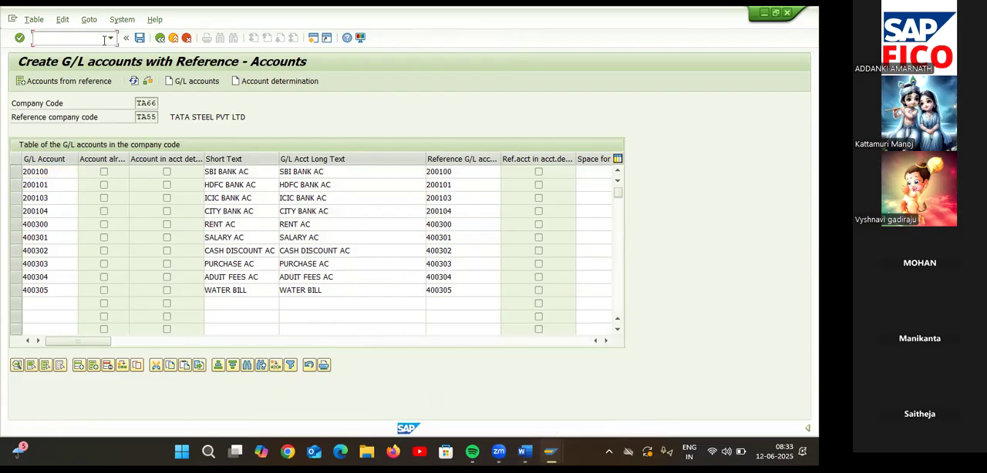
text(/NFS00)
key(Return)
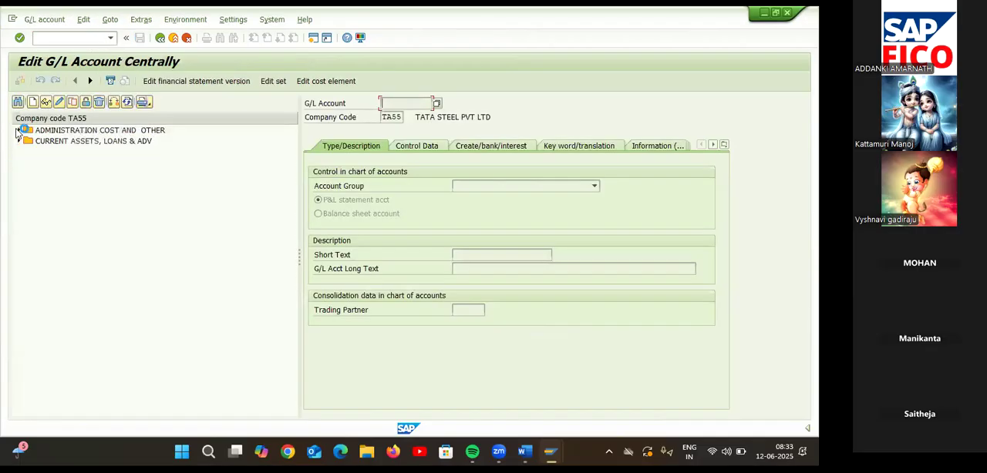
click(17, 131)
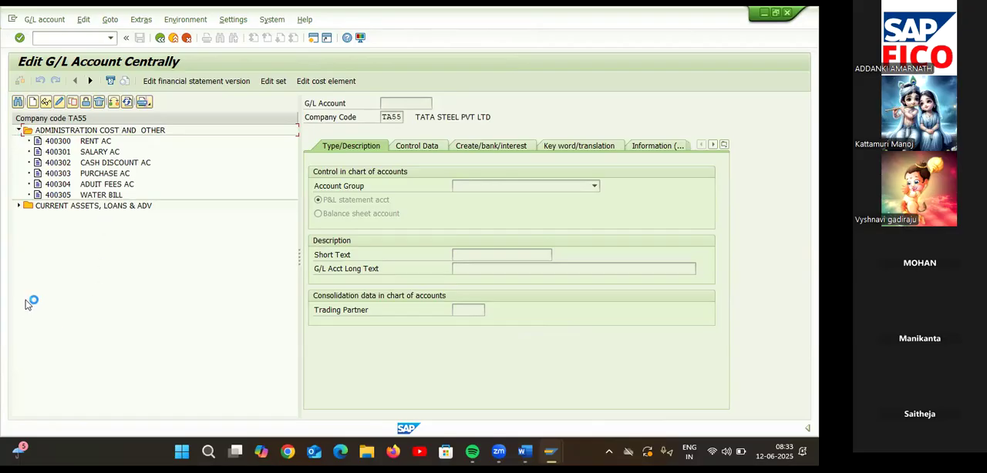
double_click(84, 153)
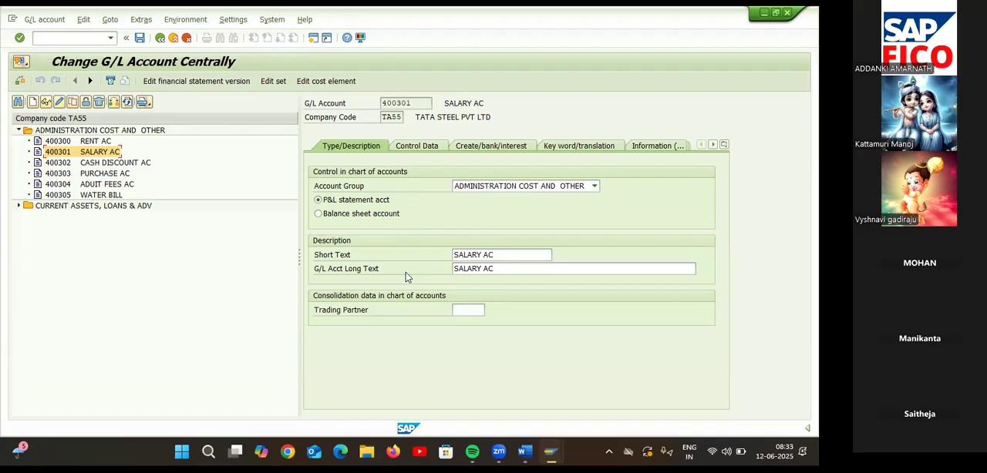
Examine the Control Data and Create/bank/interest settings of the SALARY AC account.
click(423, 151)
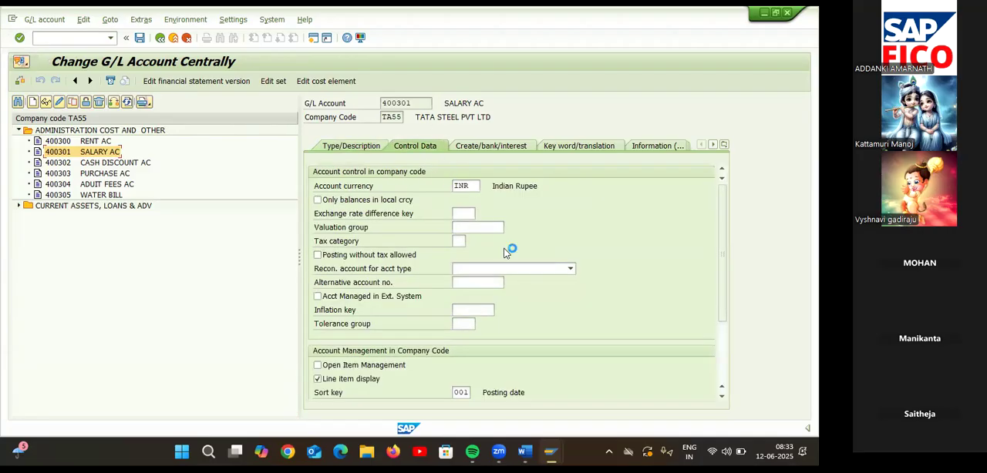
click(722, 396)
click(722, 396)
click(722, 397)
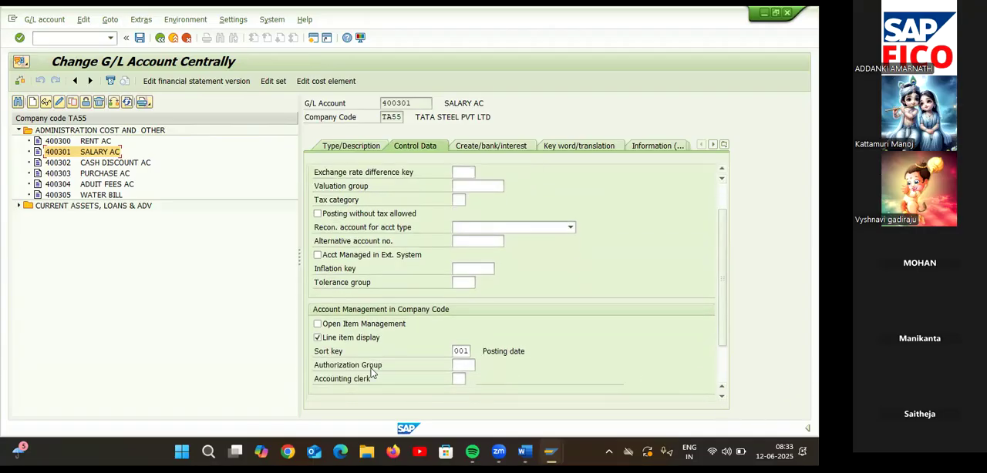
click(486, 144)
Open a new SAP session and run transaction OBC4 for the field status variants.
click(312, 37)
text(OBC4)
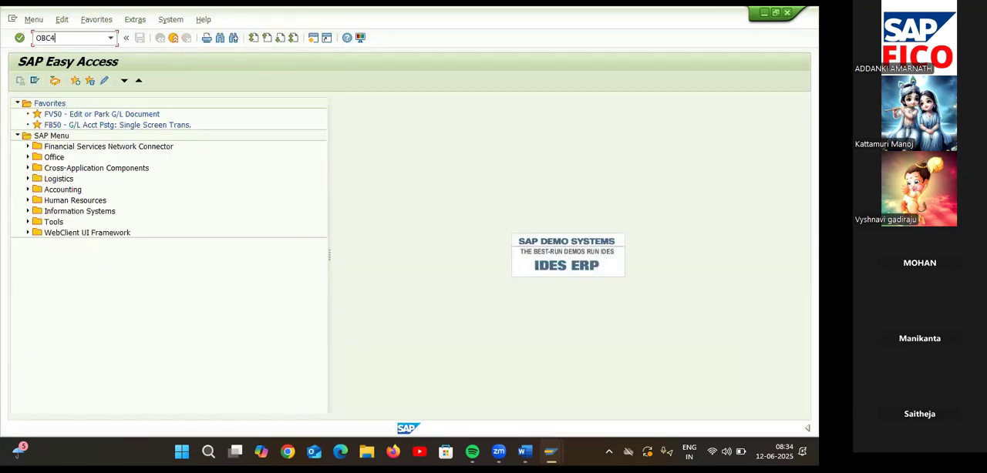
key(Return)
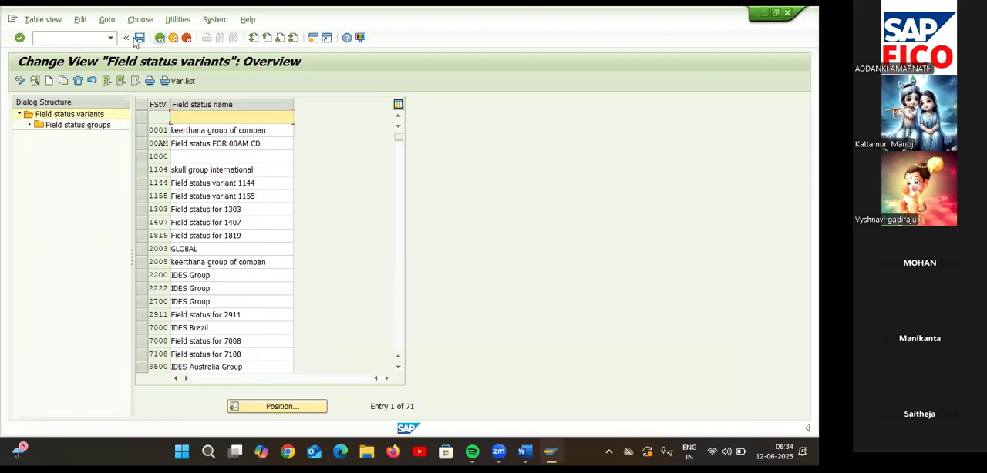
click(87, 36)
text(/N)
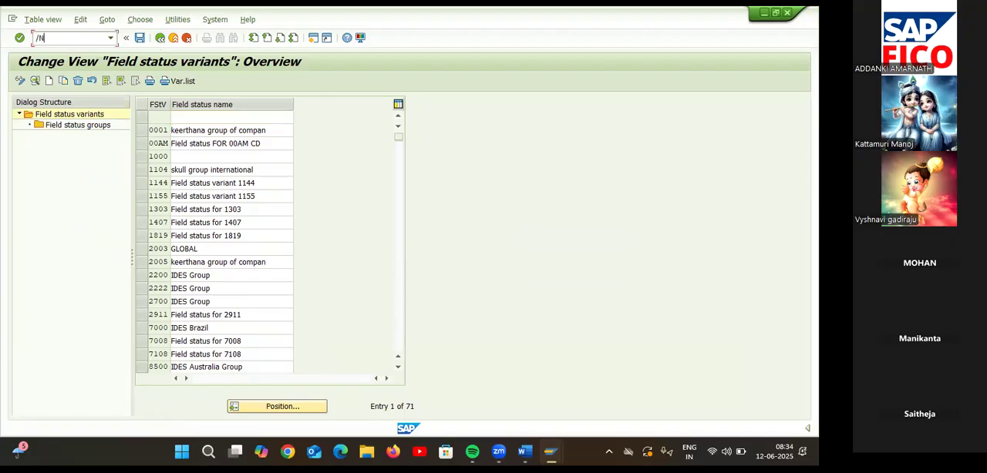
text(OBB4)
key(Return)
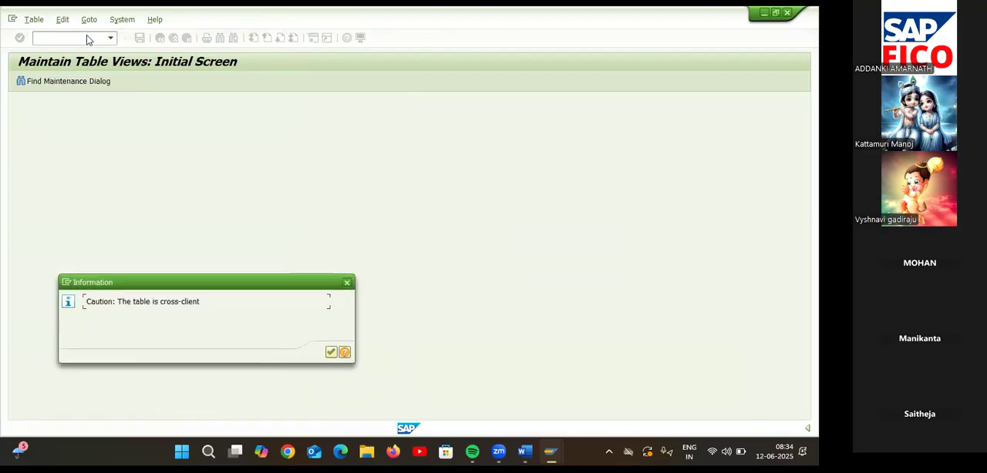
click(347, 283)
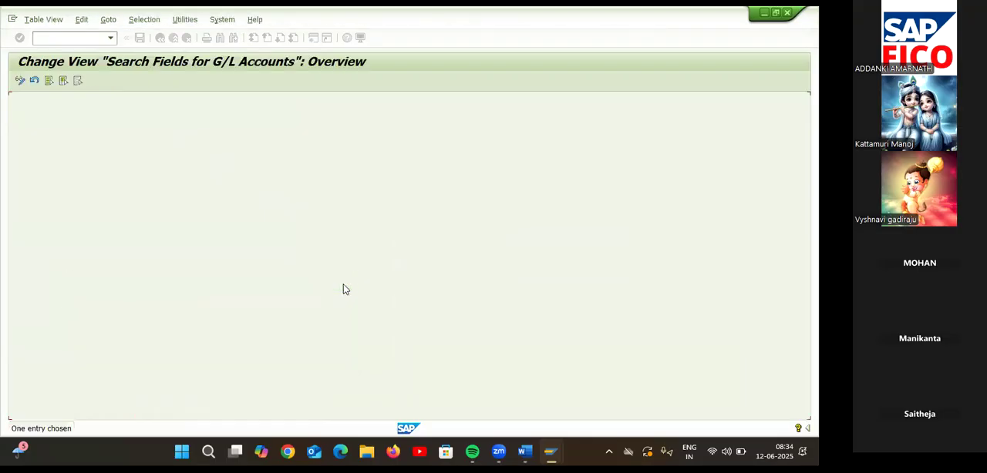
Run transaction OBD4 to open the G/L account groups overview.
text(/NO)
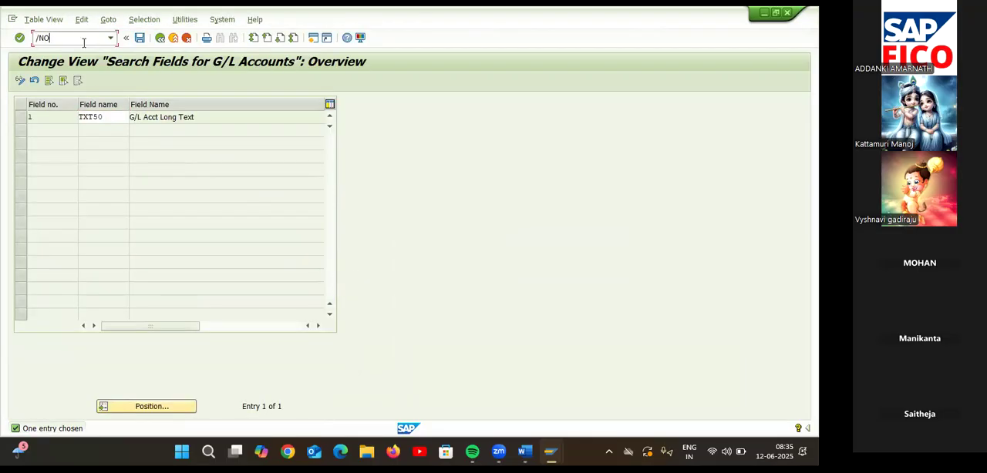
text(BD4)
key(Return)
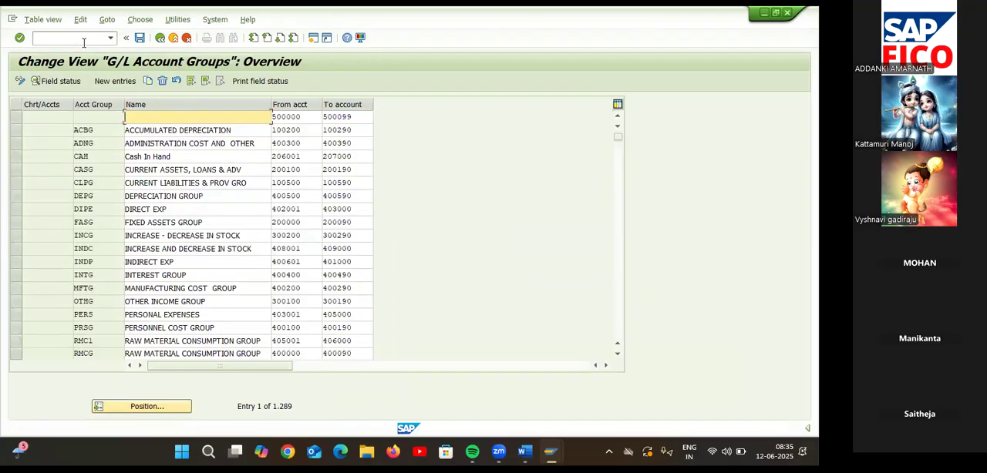
Position the G/L account groups list at chart of accounts TAOC.
click(158, 405)
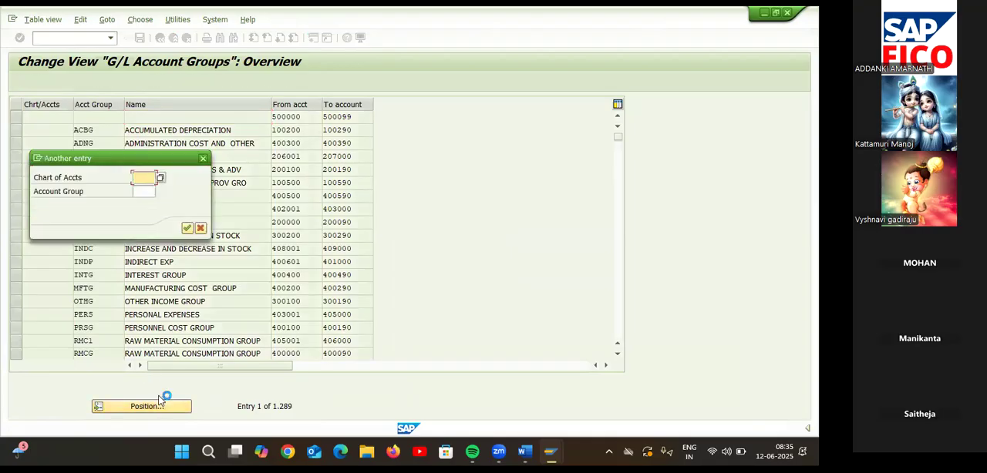
text(TA)
click(142, 208)
text(C)
key(Return)
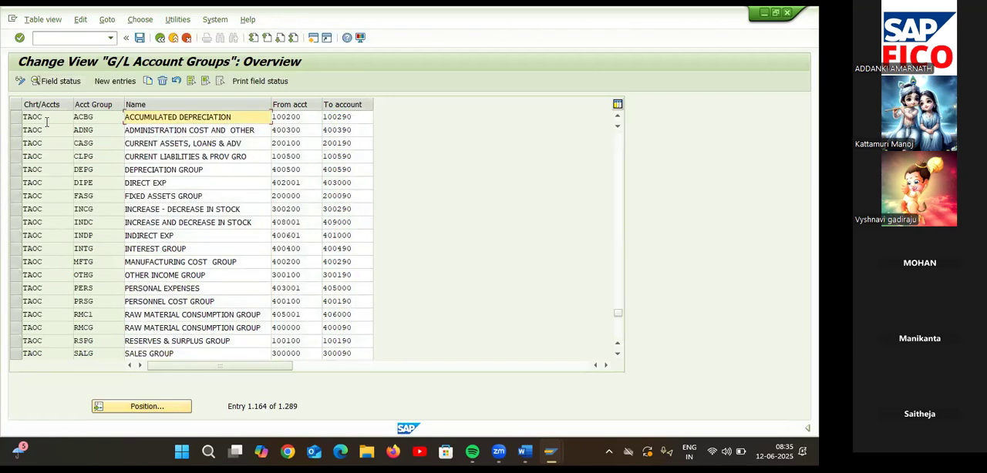
Suppress the Inflation key and Tolerance group fields in the Account control field status of TAOC's ADMINISTRATION COST AND OTHER group and save.
click(15, 130)
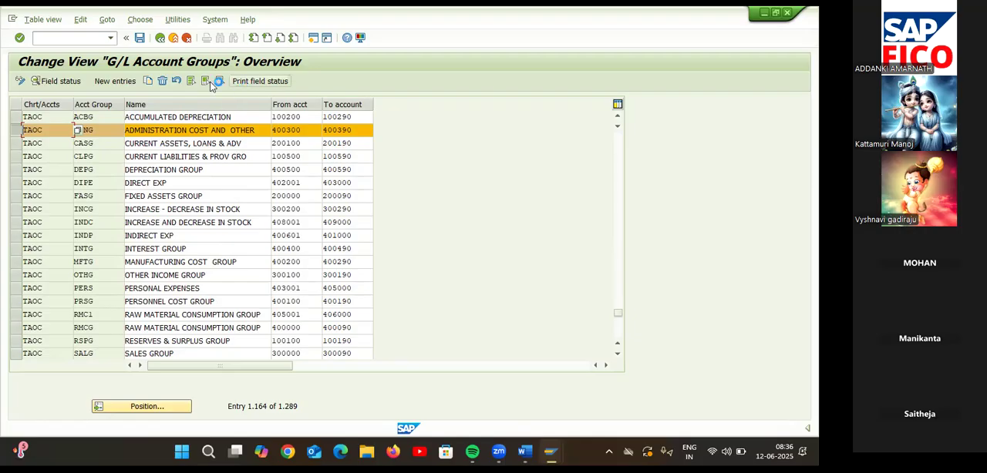
click(65, 81)
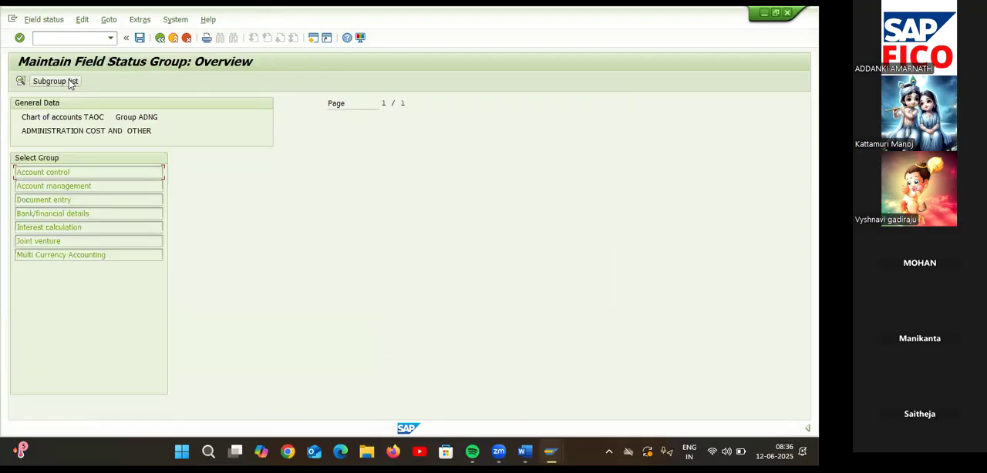
double_click(83, 172)
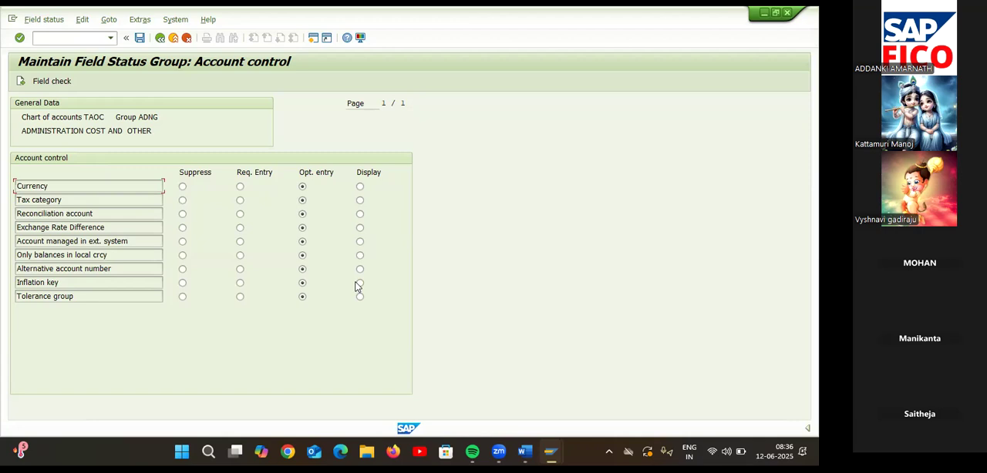
click(182, 296)
click(141, 38)
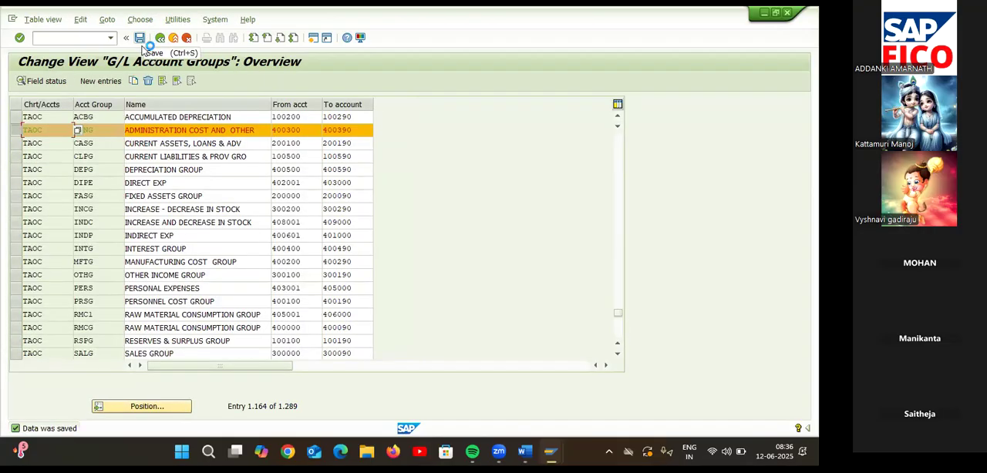
click(101, 40)
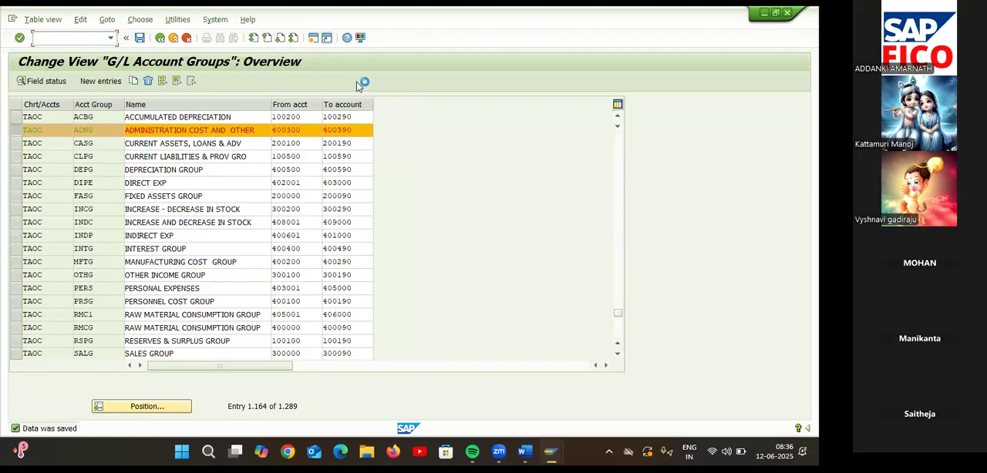
Switch to the G/L account session and restart transaction FS00.
mouse_move(551, 452)
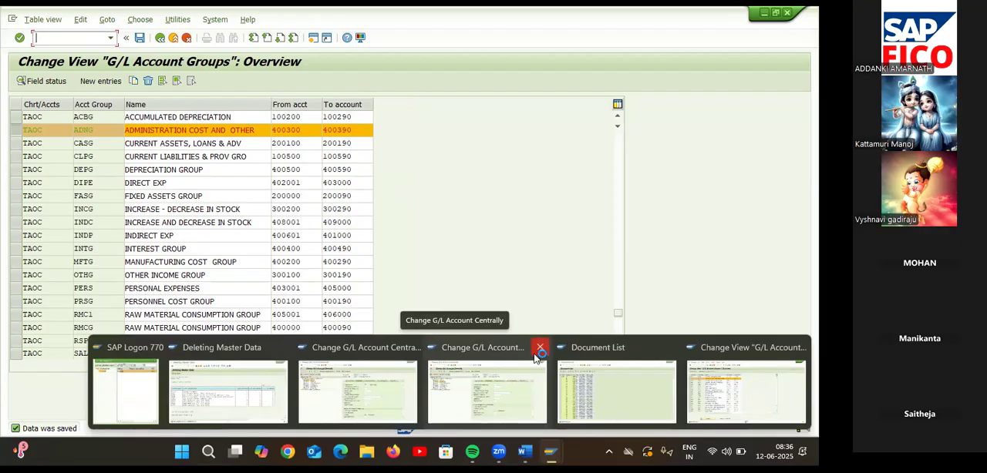
click(510, 381)
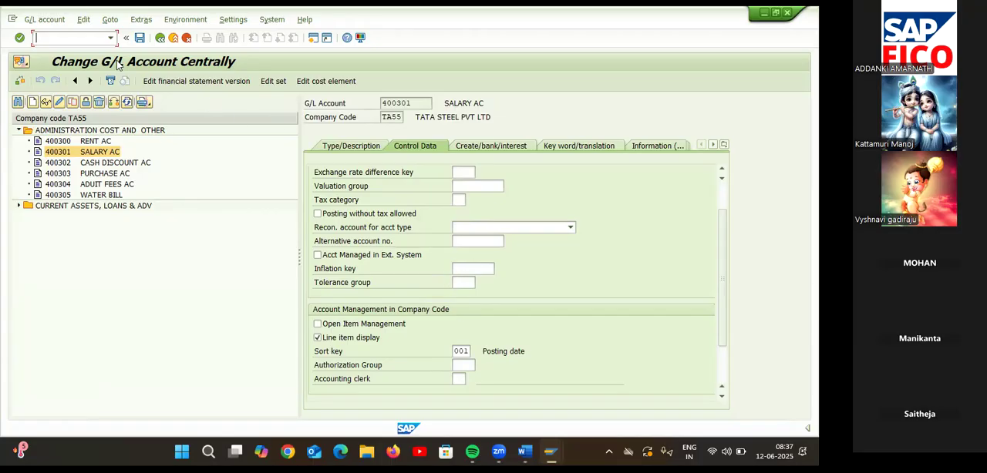
text(/NS)
key(BackSpace)
text(FS)
text(10N)
key(Return)
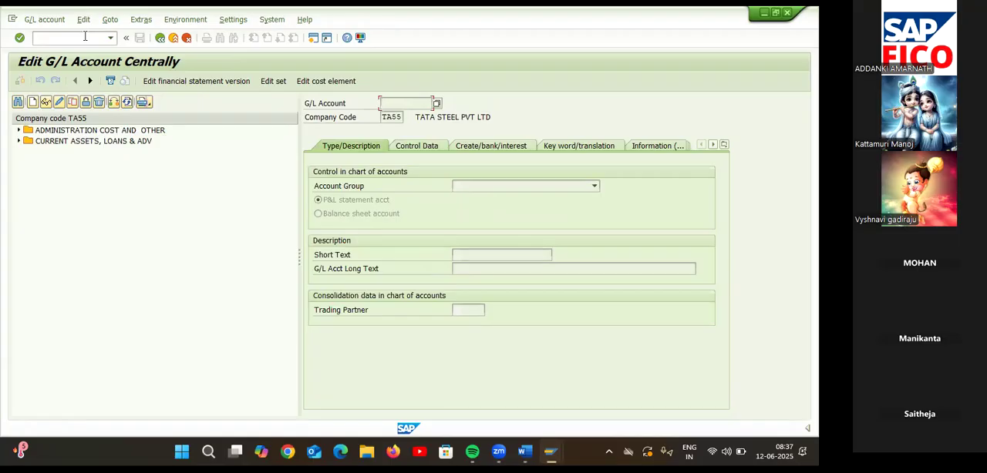
Open the SALARY AC account from the ADMINISTRATION COST AND OTHER group and check the fields in its Control Data.
click(18, 130)
click(57, 152)
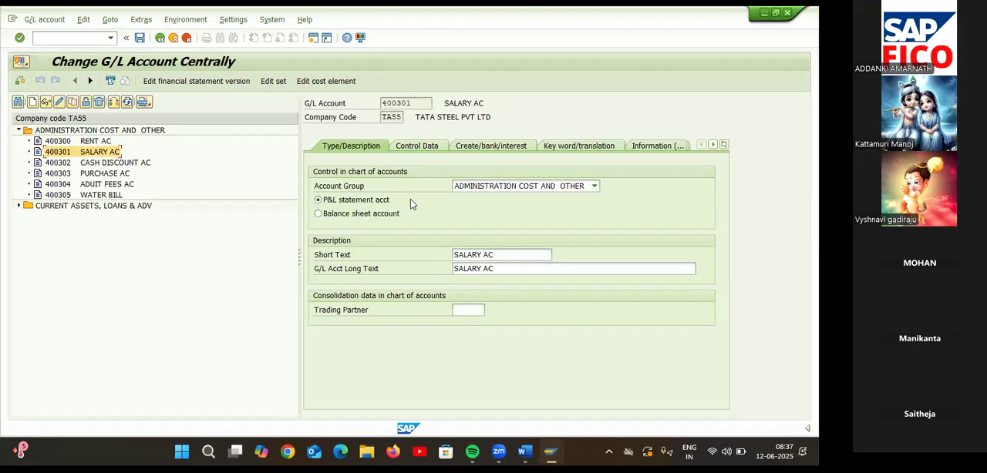
click(423, 147)
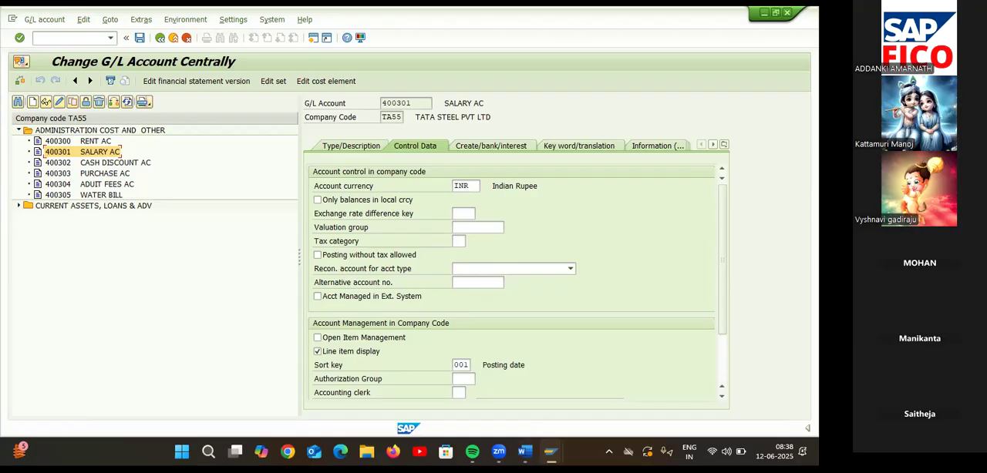
In the G/L account groups session, set Inflation key and Tolerance group to optional entry in group ADNG's Account control and save.
mouse_move(549, 452)
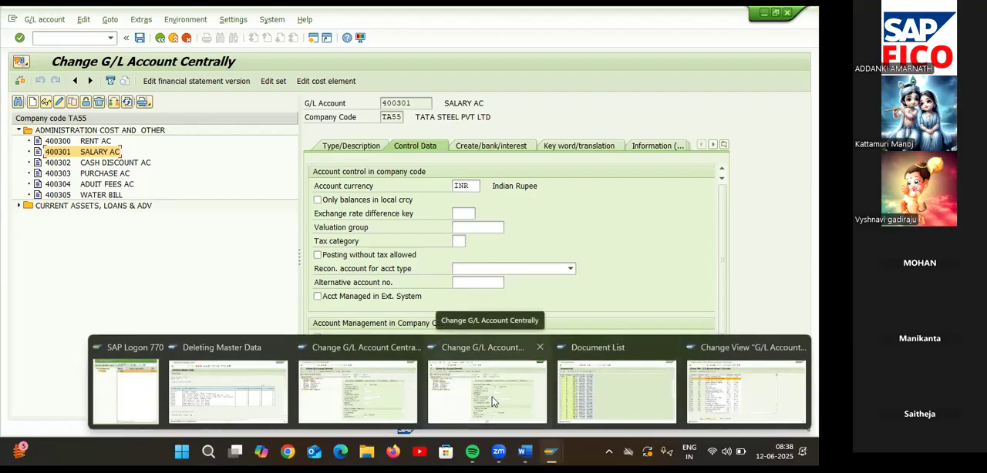
click(736, 397)
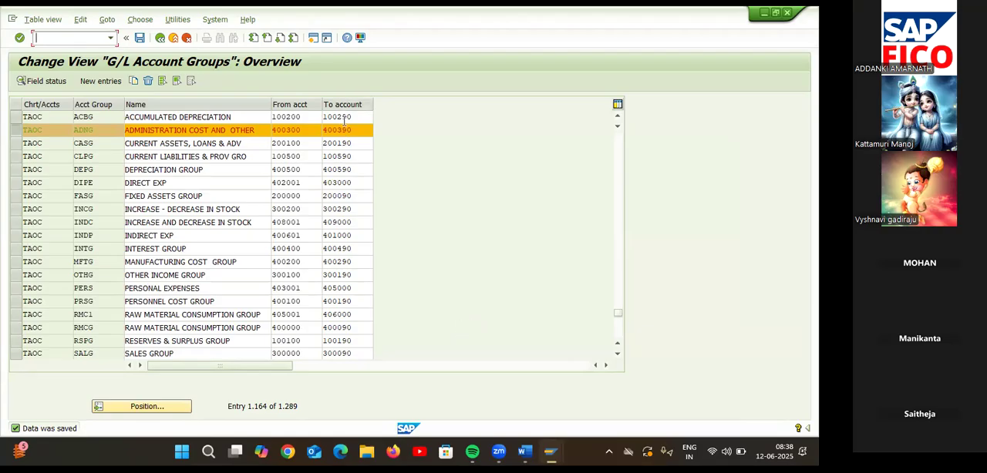
click(47, 81)
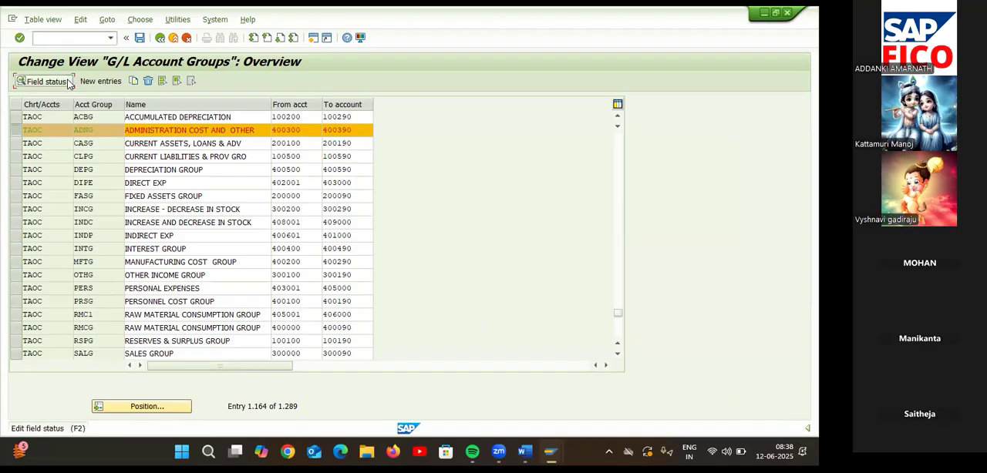
double_click(91, 172)
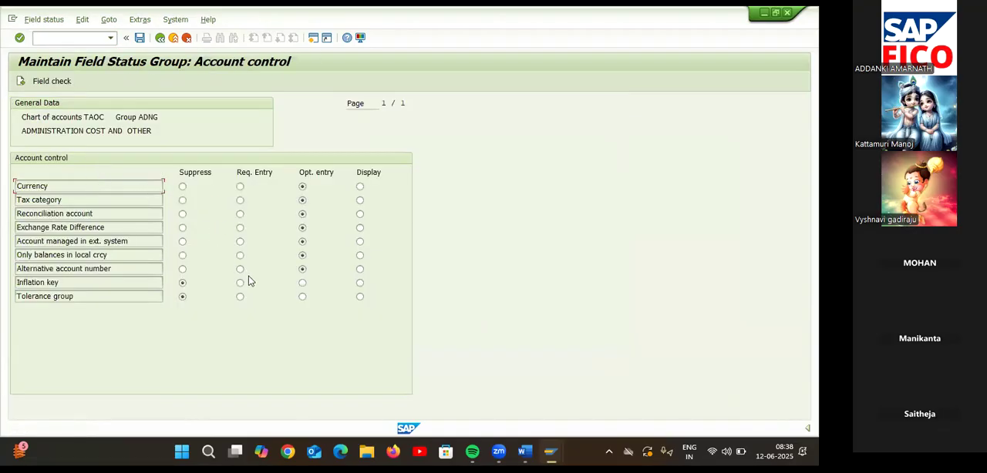
click(303, 283)
click(303, 296)
click(159, 37)
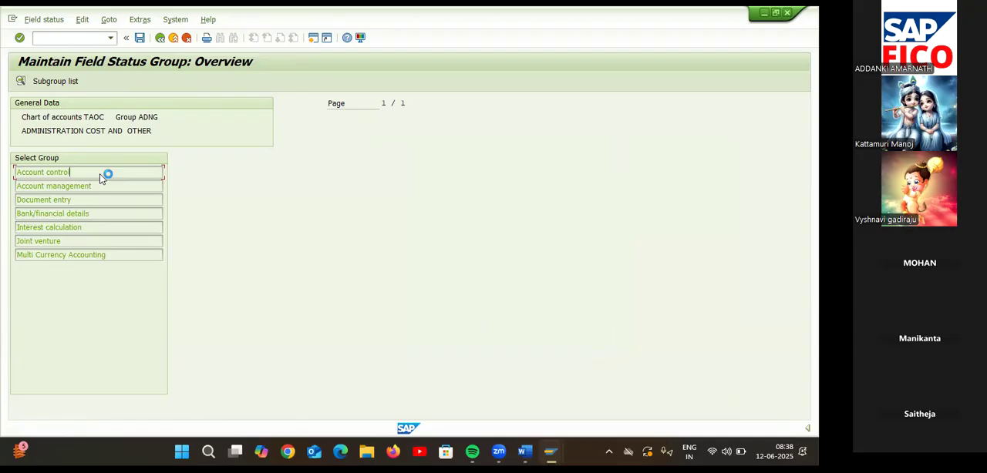
double_click(100, 177)
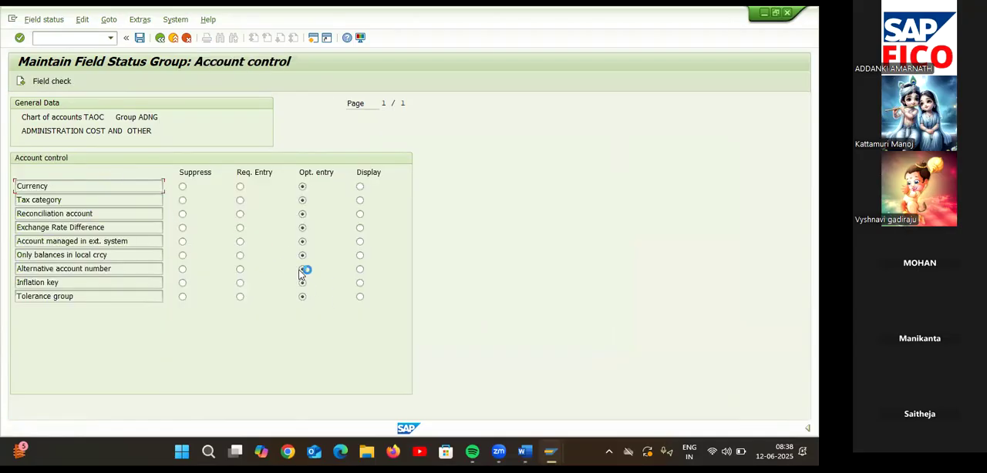
click(140, 38)
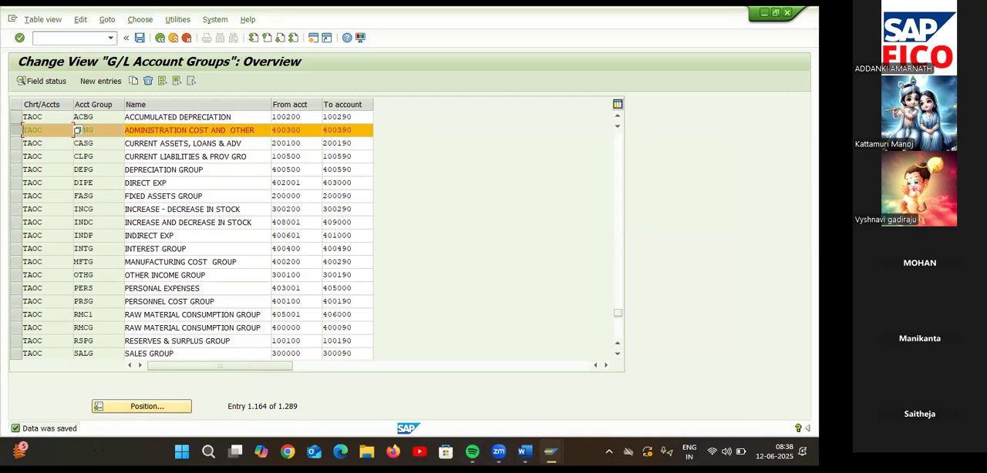
Return to the G/L account session and run transaction FS00 again to reload the field status.
mouse_move(551, 452)
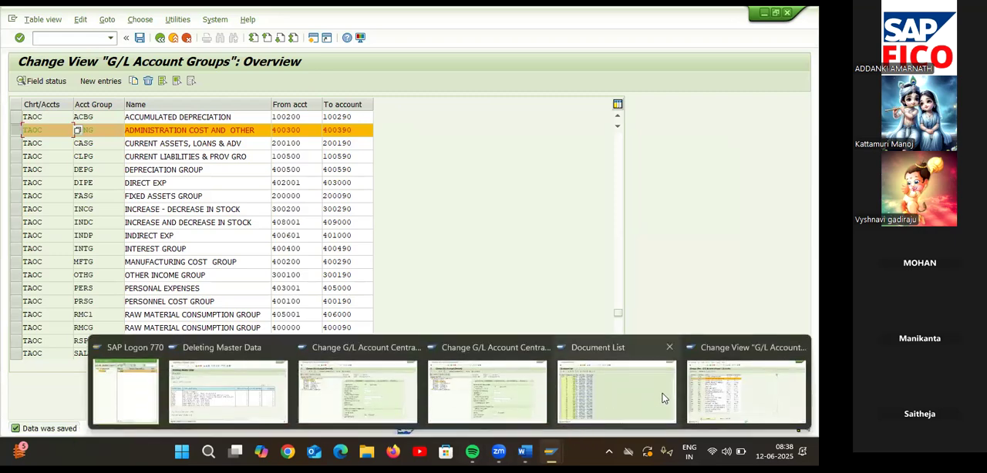
click(467, 401)
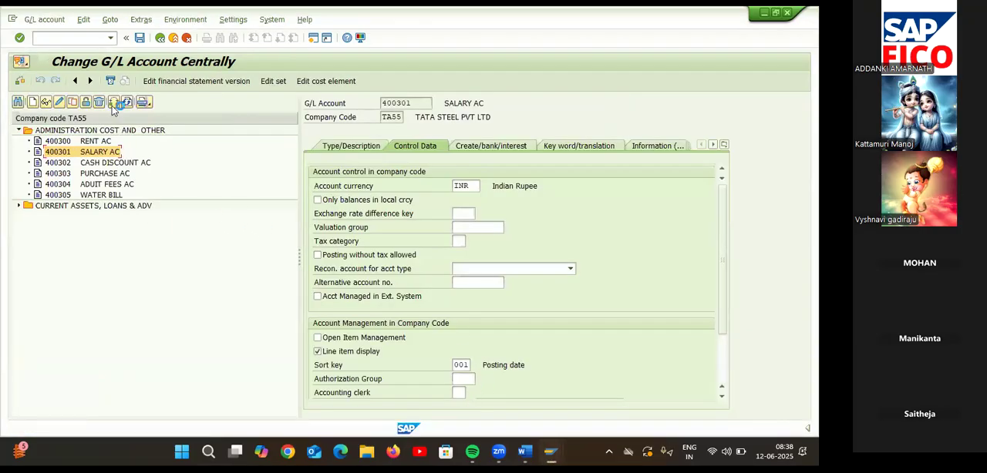
click(86, 36)
text(/NFS00)
key(Return)
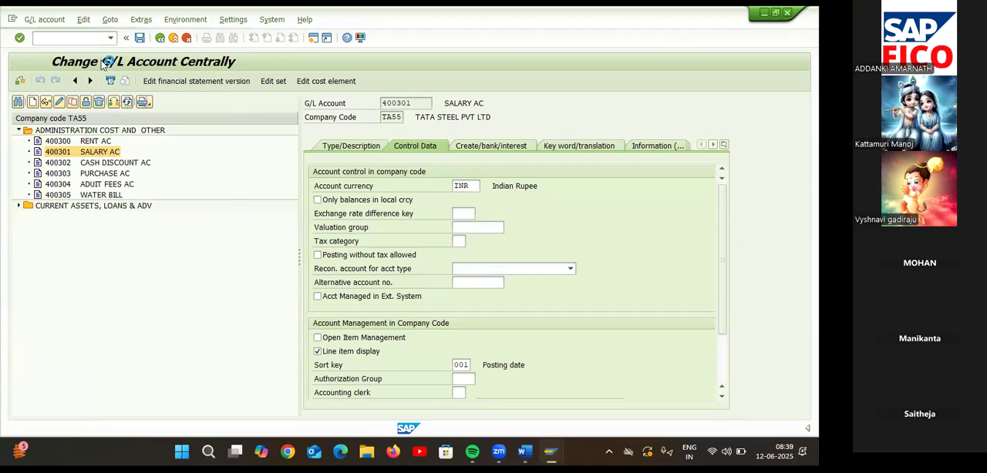
Reopen SALARY AC under ADMINISTRATION COST AND OTHER and check its Control Data for the Inflation key and Tolerance group fields.
click(88, 131)
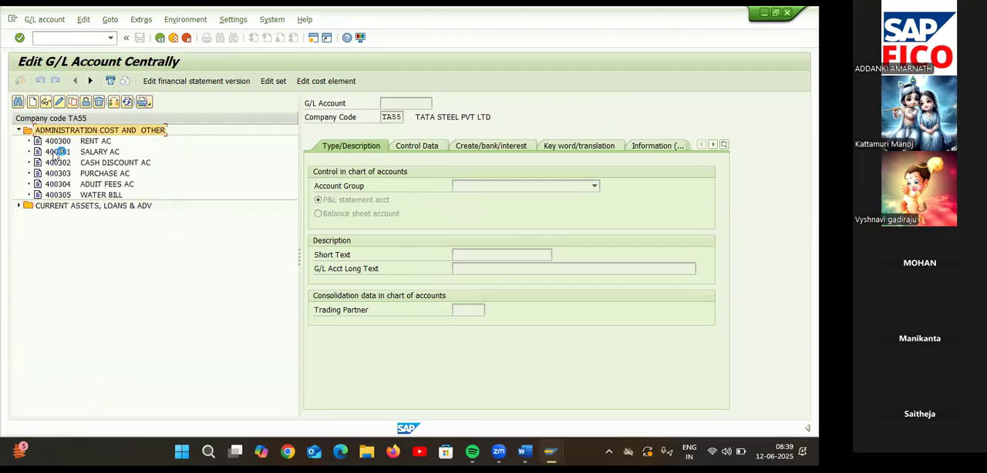
click(69, 153)
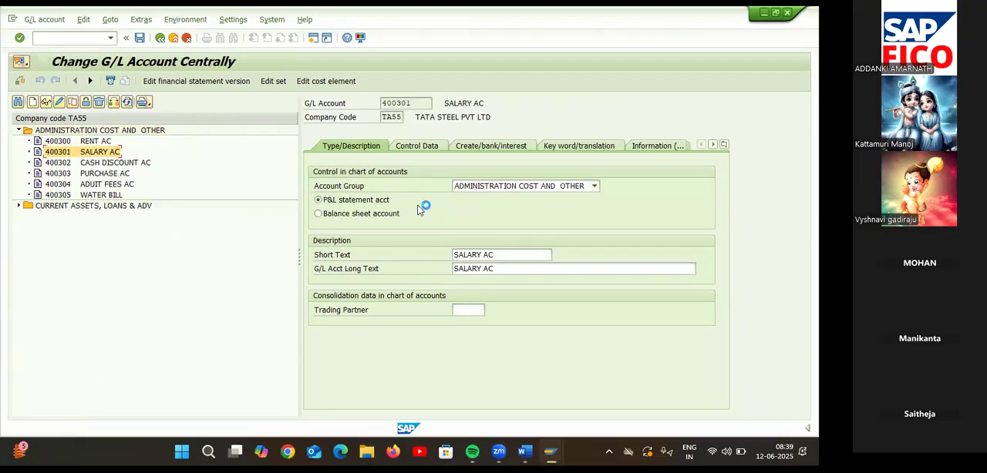
click(421, 145)
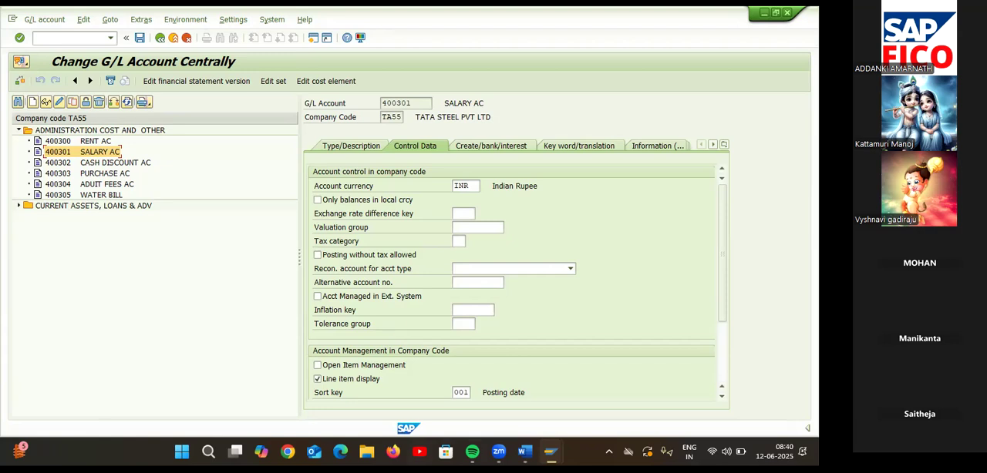
Switch to the Word document GL ACCOUNTS COPY DELETE BLOCK and read the section on how to view the financial statements.
mouse_move(526, 452)
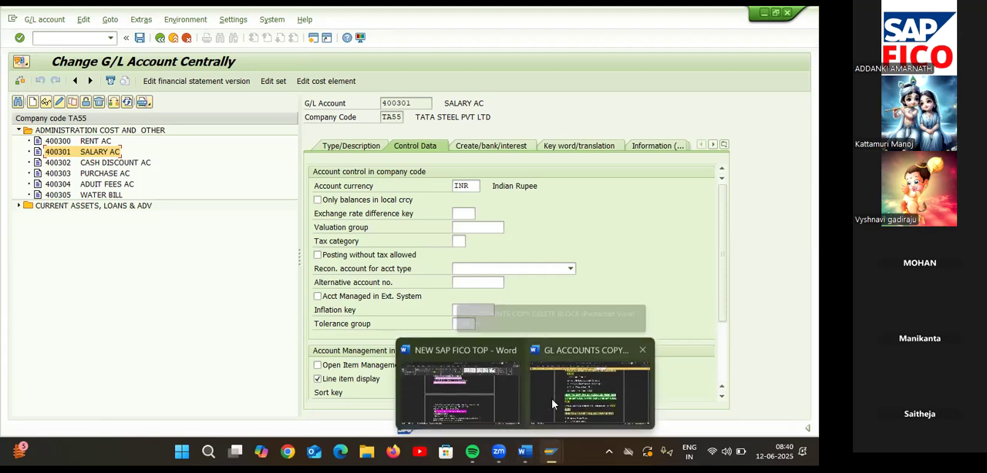
click(554, 404)
scroll(571, 212, down, 5)
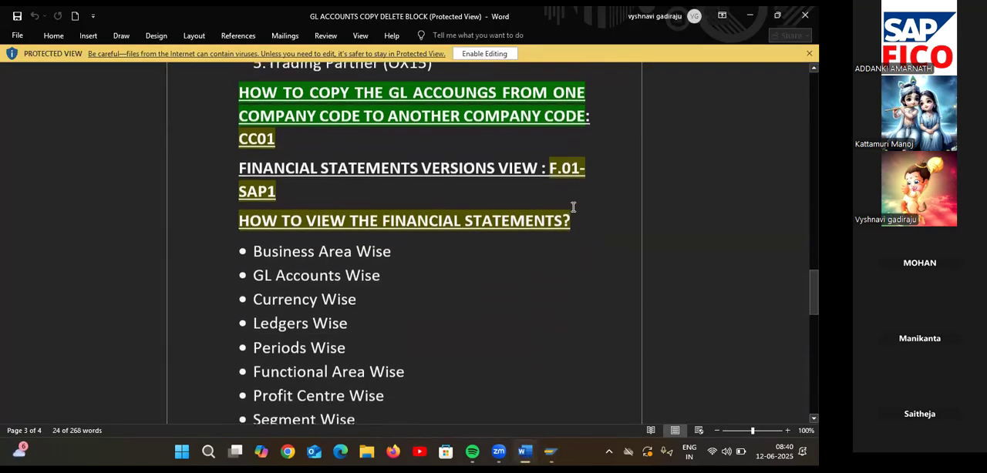
scroll(573, 206, down, 2)
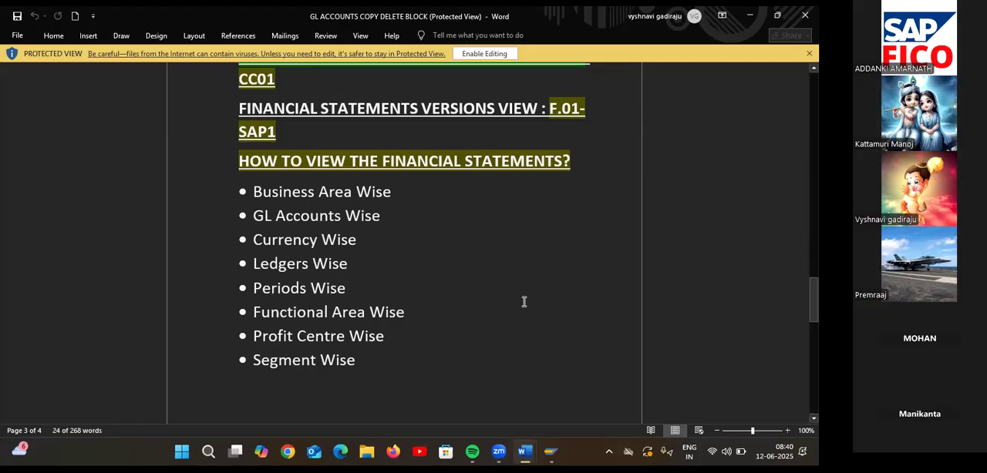
Switch to the Change G/L Account Centrally session in SAP and run transaction F.01 for financial statements.
mouse_move(547, 447)
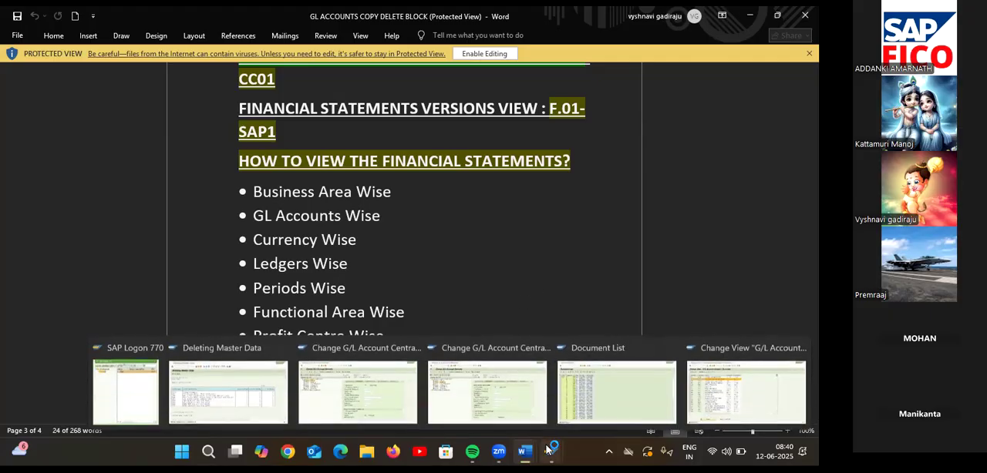
click(495, 387)
click(90, 38)
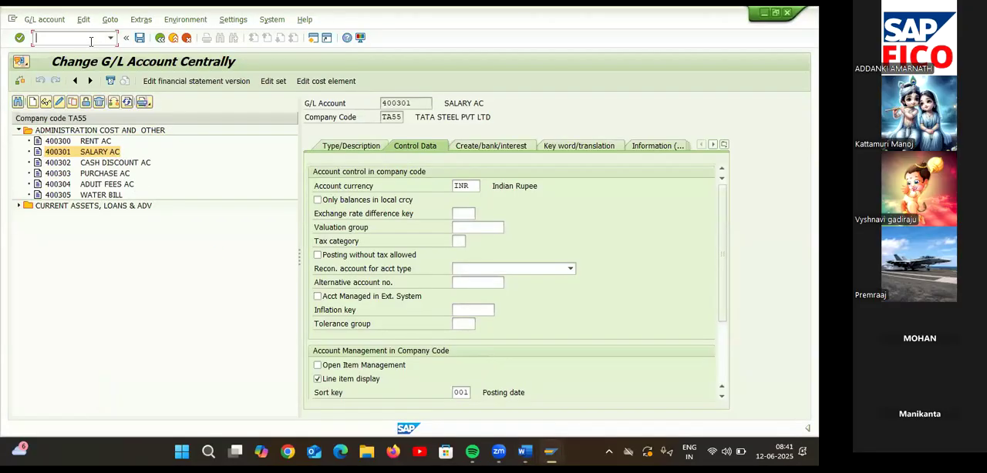
text(/NF.01)
key(Return)
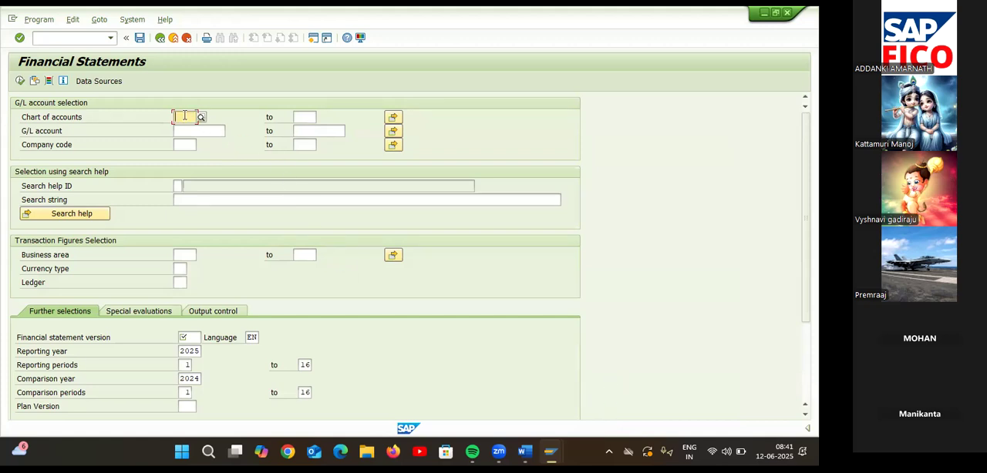
Restrict the G/L account selection to chart of accounts TAOC and company code TA55.
text(TAO)
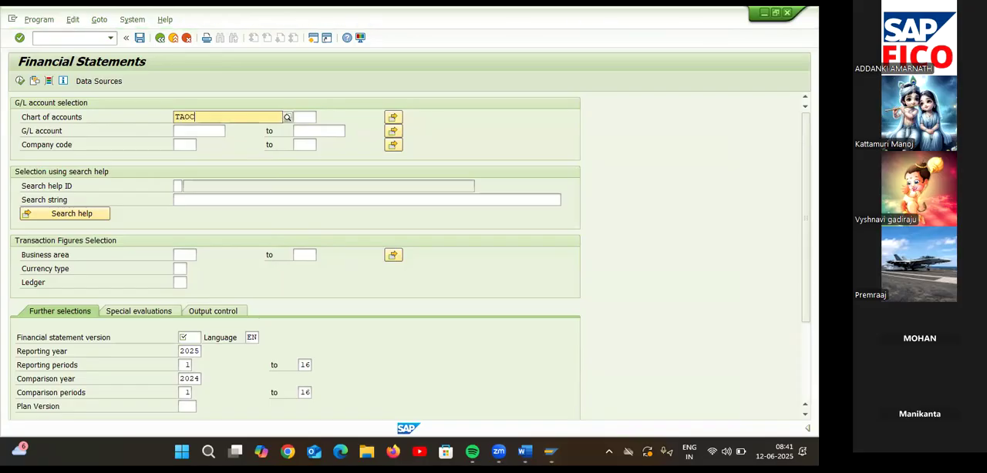
text(C)
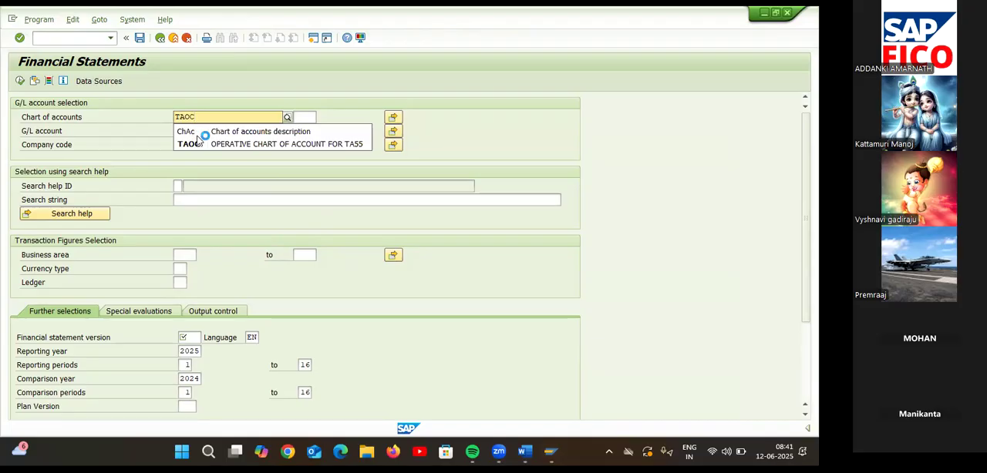
click(202, 146)
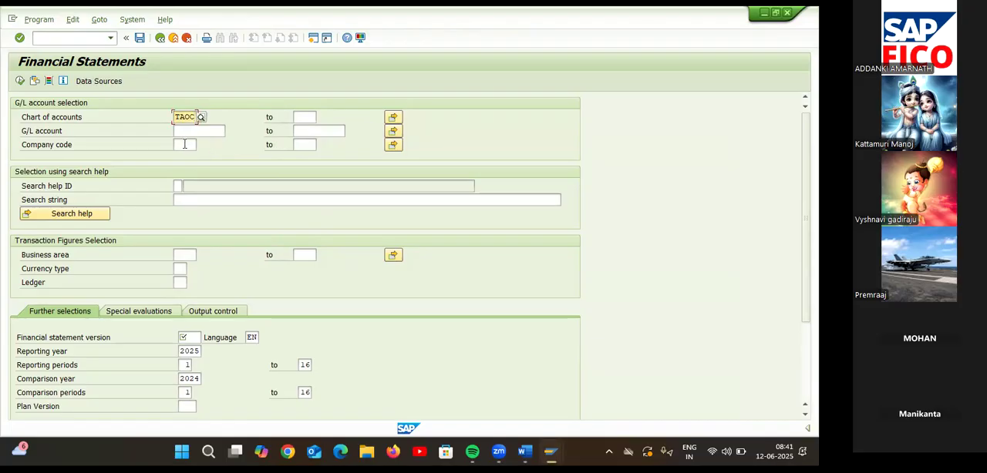
click(187, 145)
text(TA55)
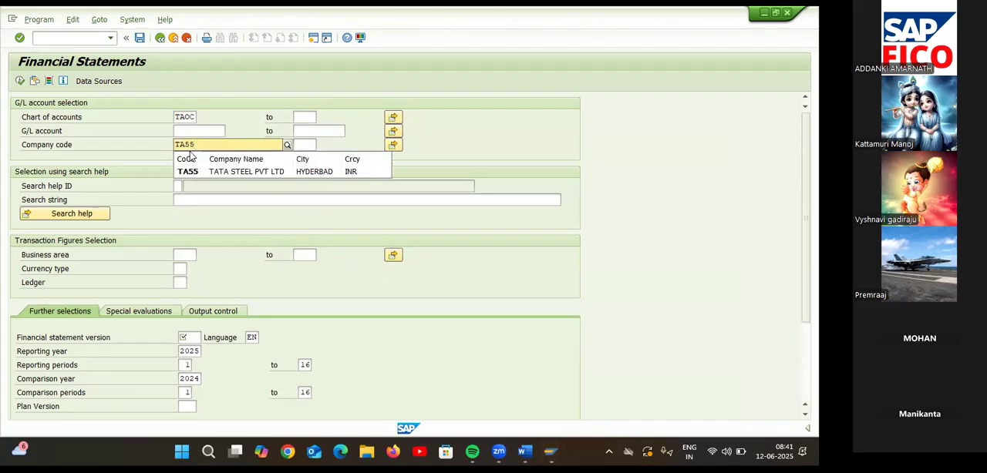
click(202, 171)
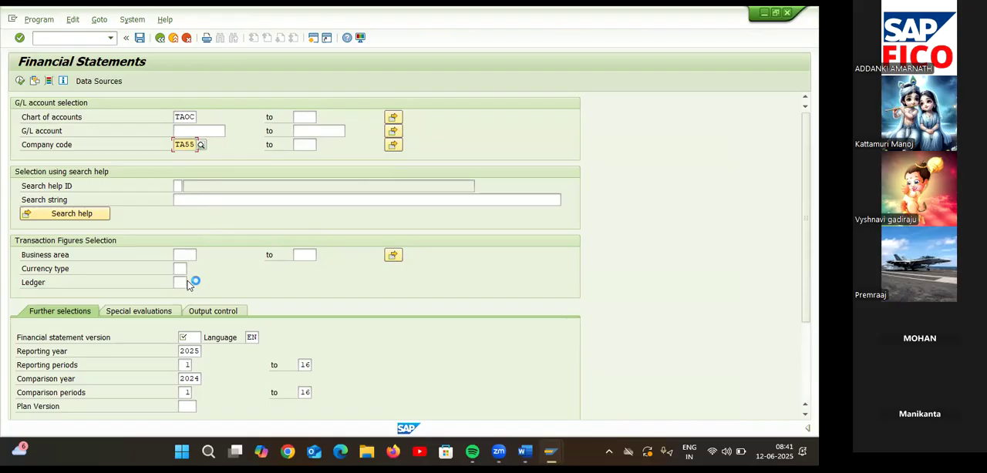
Try BASU as the financial statement version and look through the list of available versions.
scroll(230, 301, down, 3)
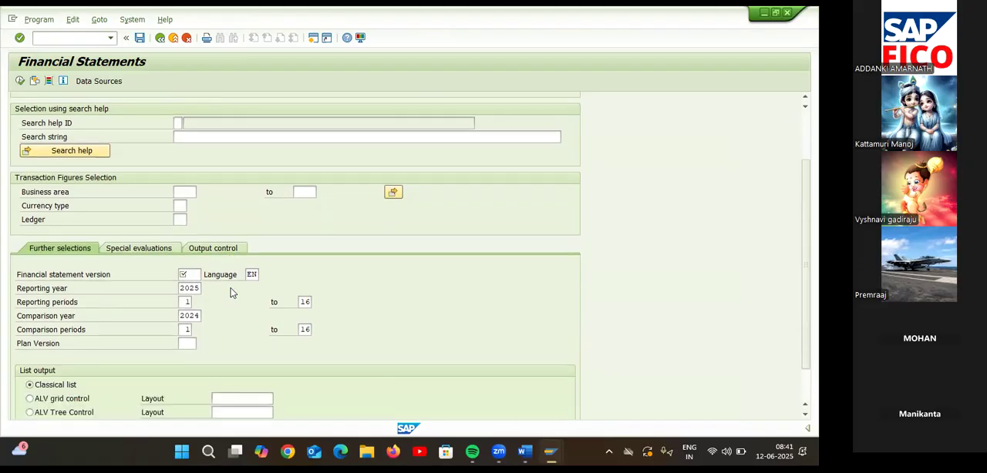
scroll(232, 291, down, 1)
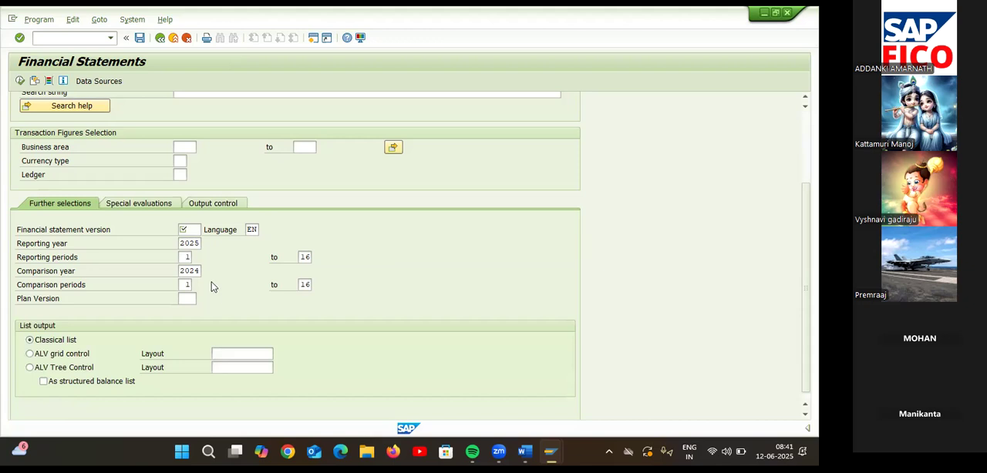
click(193, 229)
text(BA)
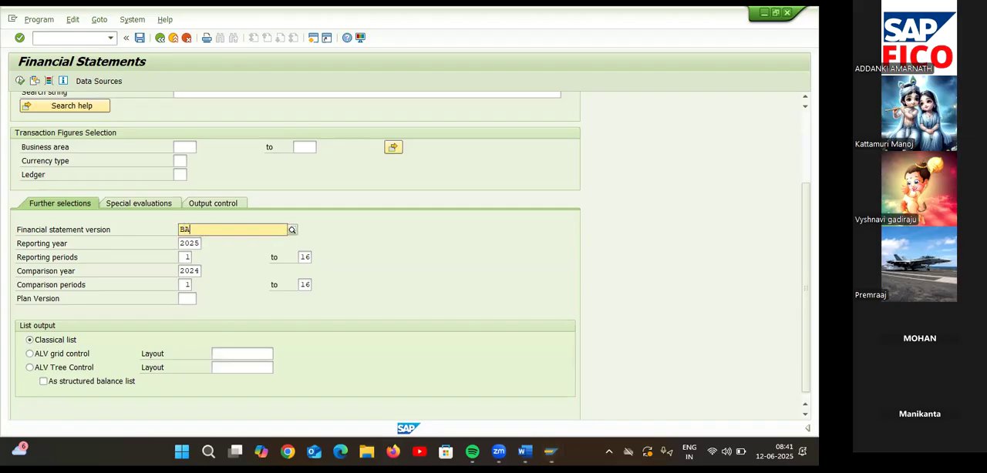
text(SU)
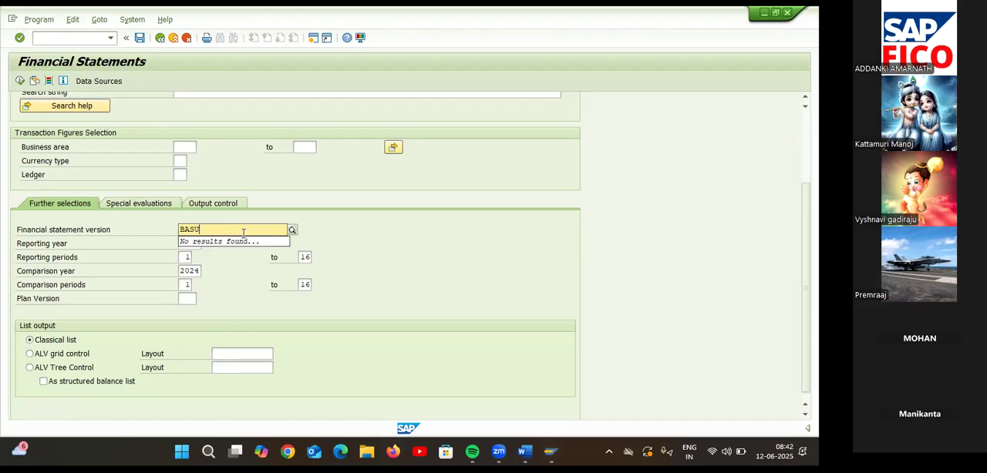
key(Return)
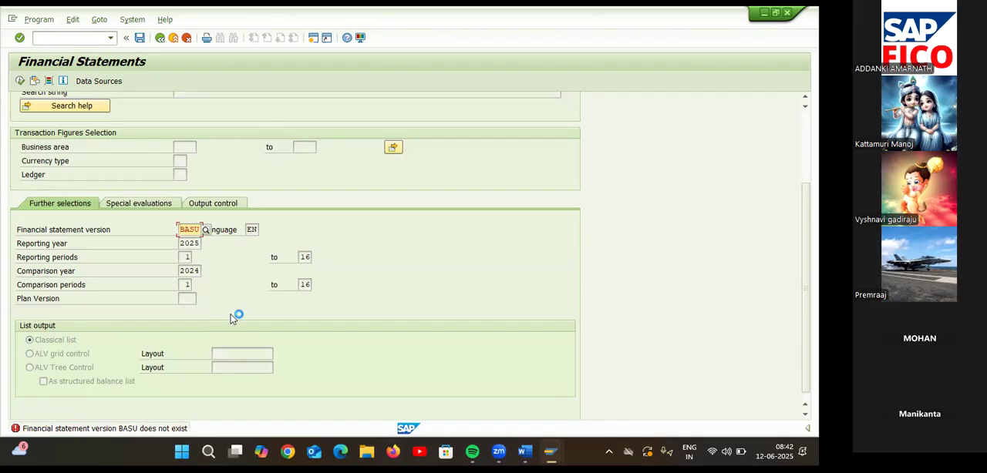
click(205, 230)
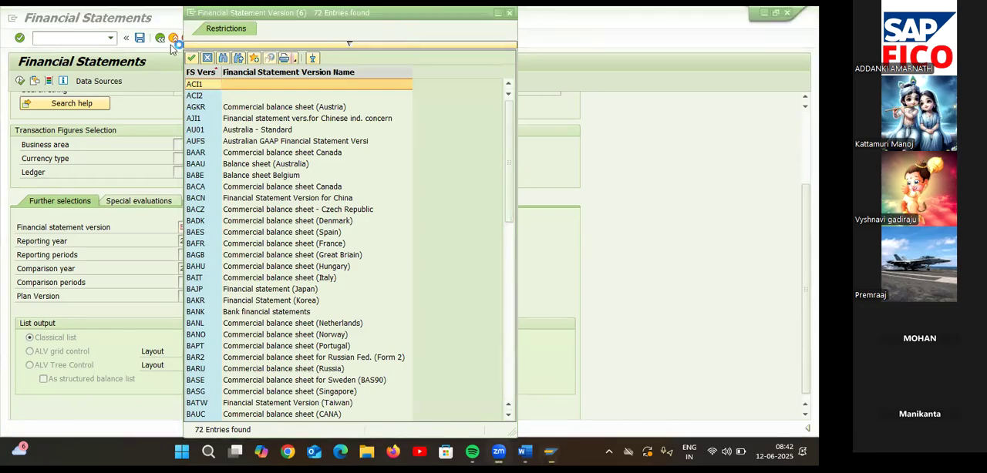
drag(183, 11, 178, 29)
click(490, 51)
Set the financial statement version to BAUS, Commercial balance sheet USA, and execute the report.
double_click(199, 227)
text(BA)
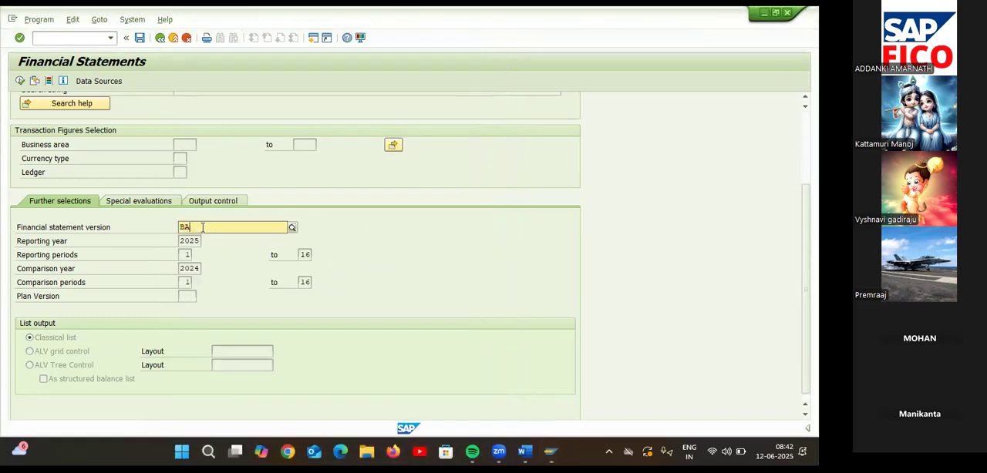
text(US)
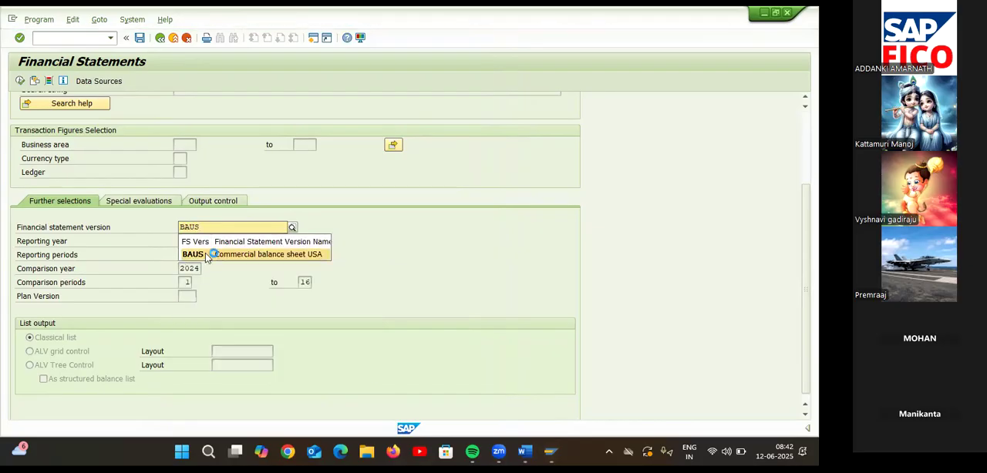
click(205, 254)
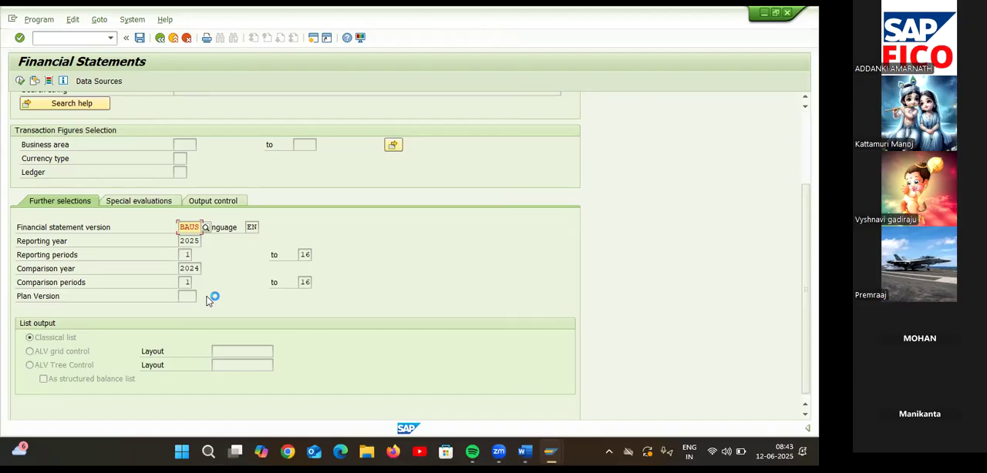
click(21, 82)
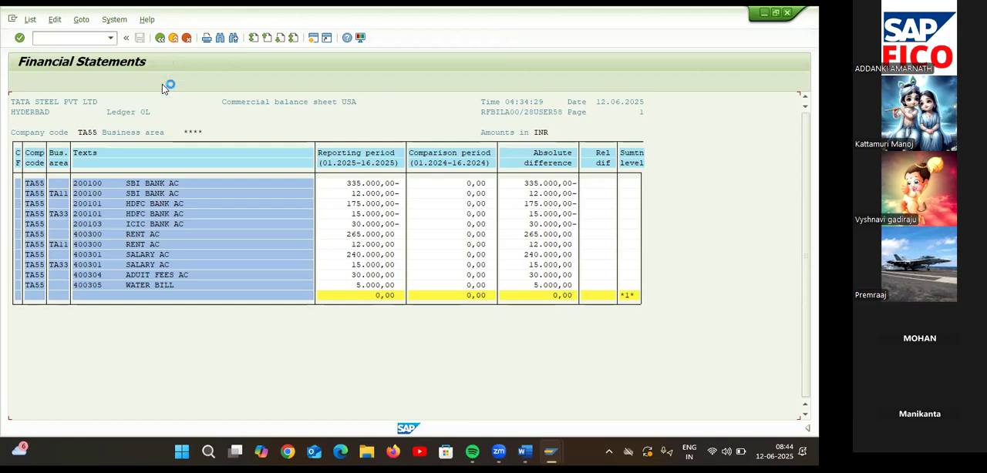
Return to the selection screen, set the list output to ALV grid control, and execute the report past the message list.
click(160, 37)
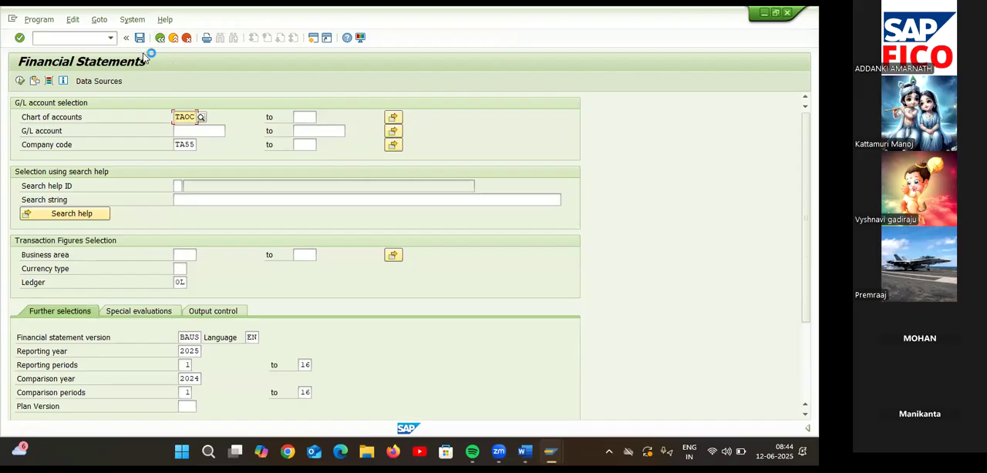
scroll(172, 264, down, 5)
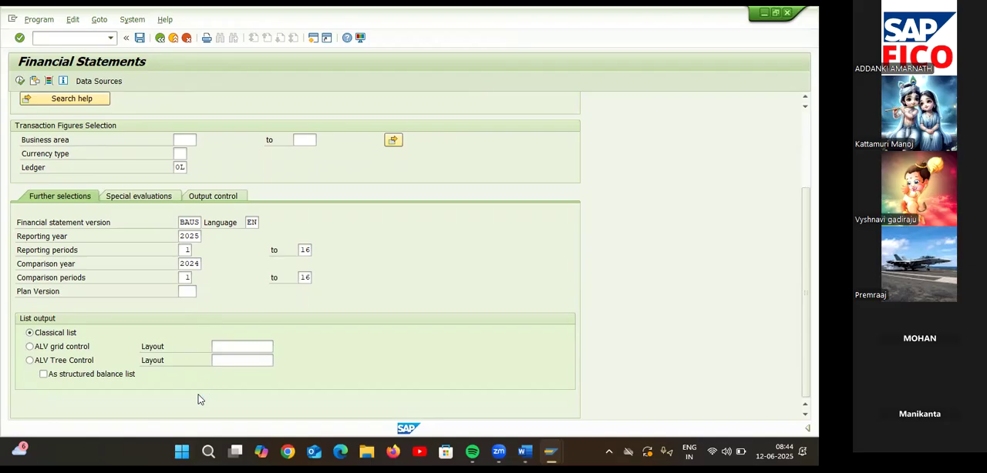
key(F8)
click(31, 347)
click(19, 81)
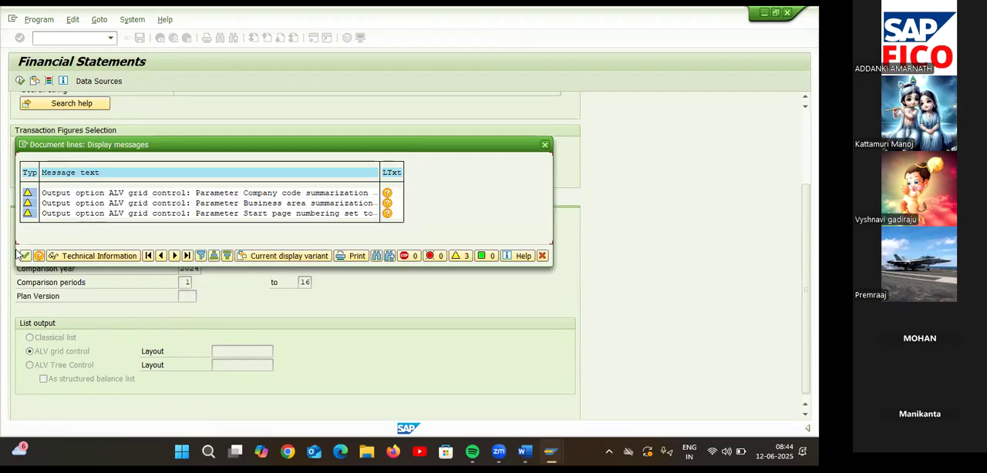
click(24, 256)
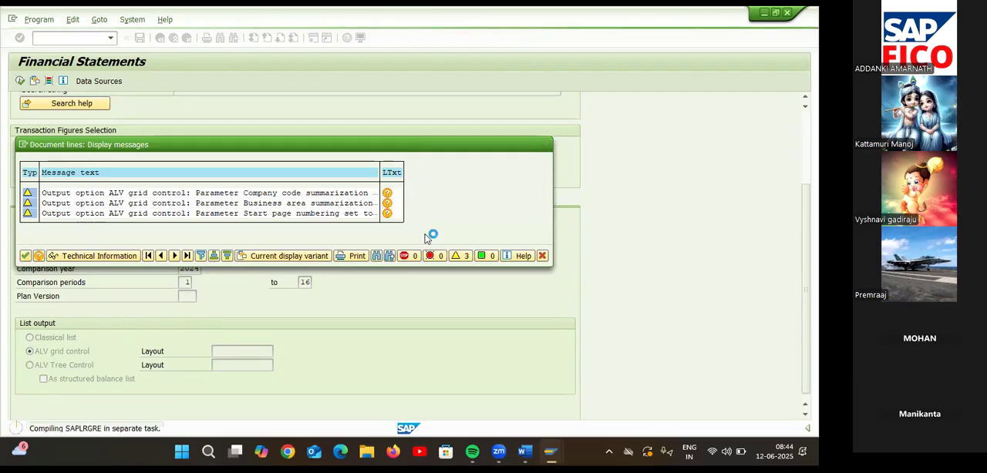
click(27, 256)
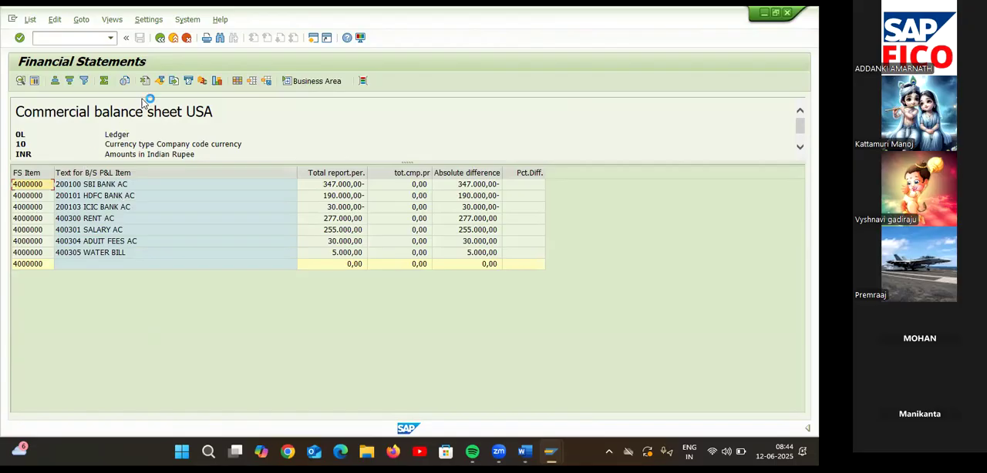
Start exporting the balance sheet list to a spreadsheet in Excel (in Office 2007 XLSX Format).
click(35, 81)
click(30, 21)
mouse_move(54, 63)
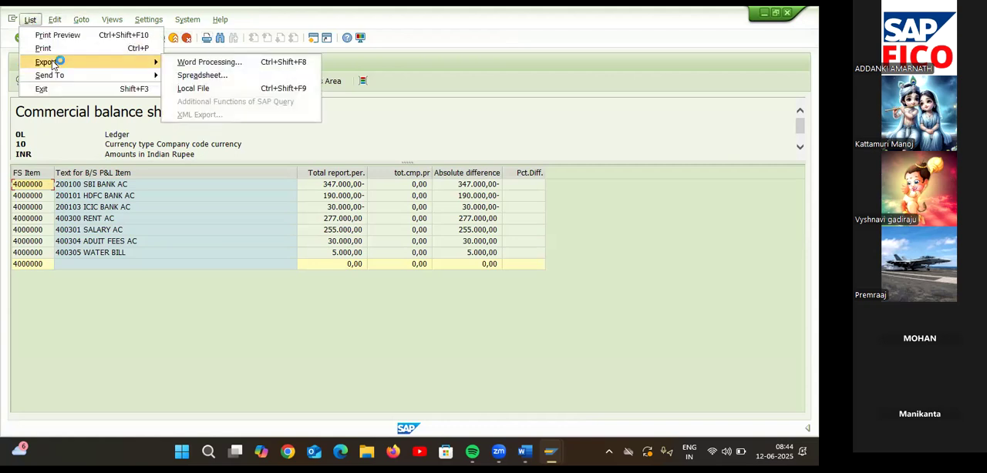
click(234, 75)
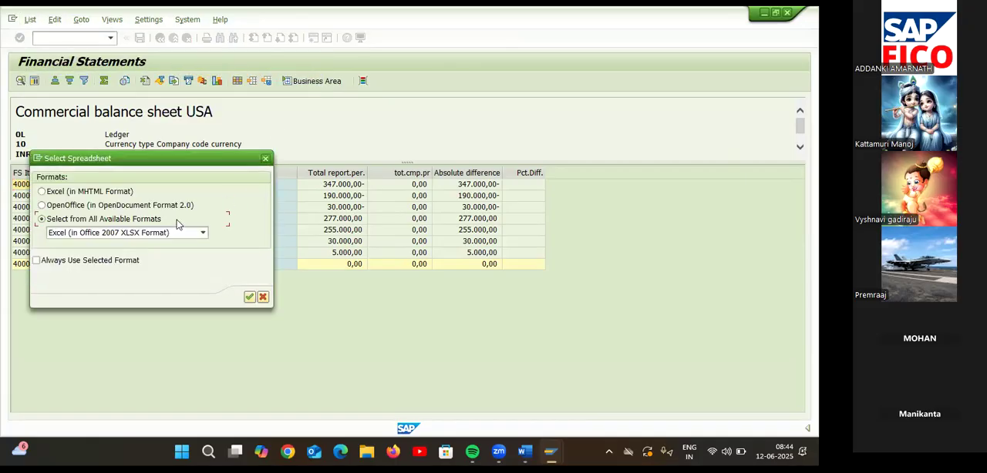
click(249, 297)
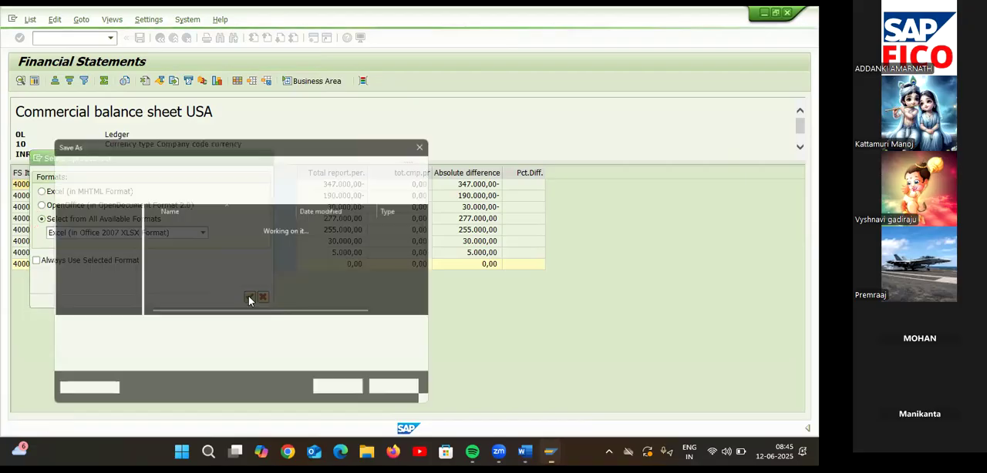
Save the spreadsheet as export on the Desktop, replacing the existing file, allow the file access, and maximize it in Excel.
click(88, 270)
click(346, 395)
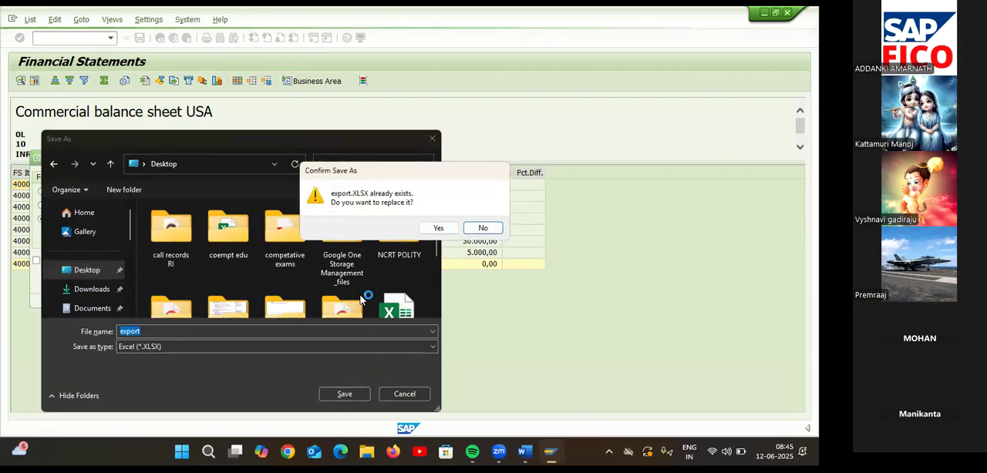
click(436, 228)
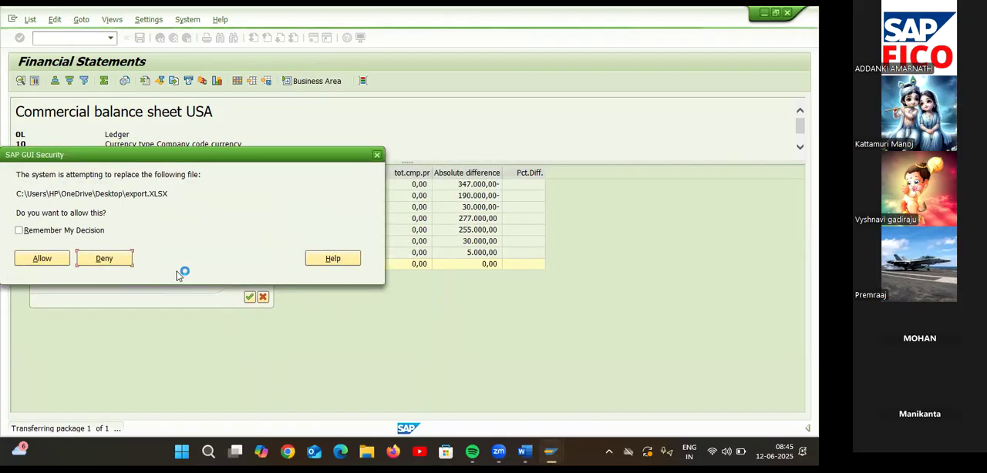
click(54, 263)
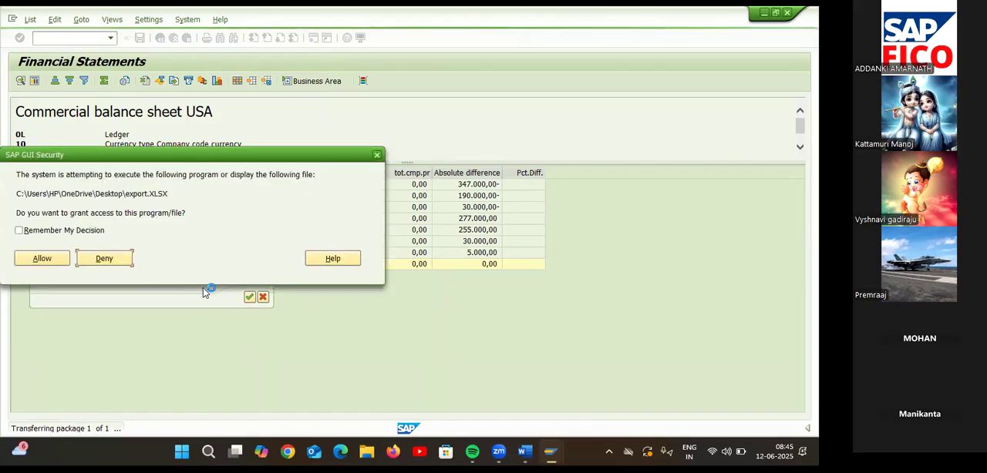
click(41, 263)
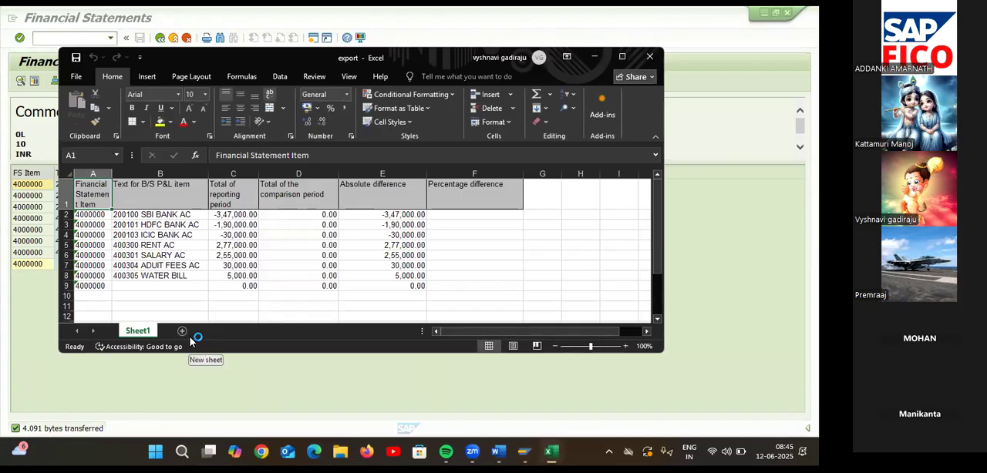
click(622, 57)
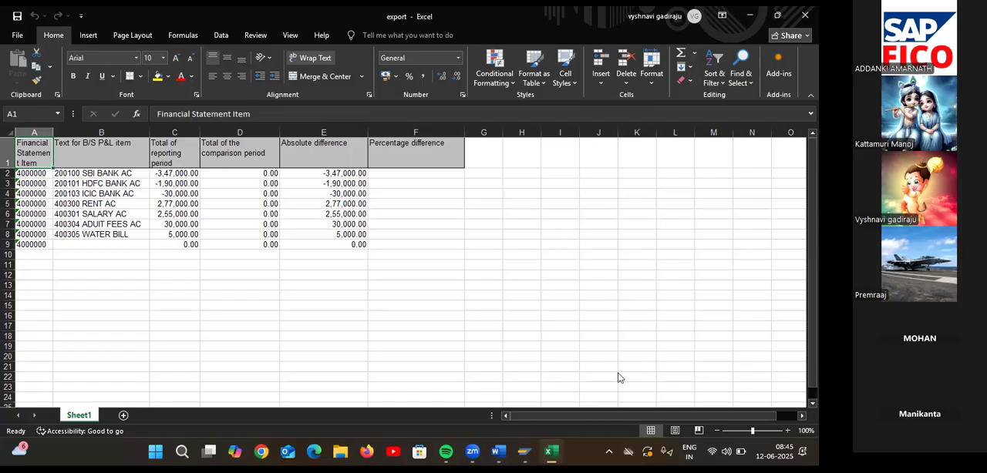
Switch back to the SAP Financial Statements session and try to leave the report for SAP1 with the command /NSAP1.
key(alt+Tab)
click(100, 38)
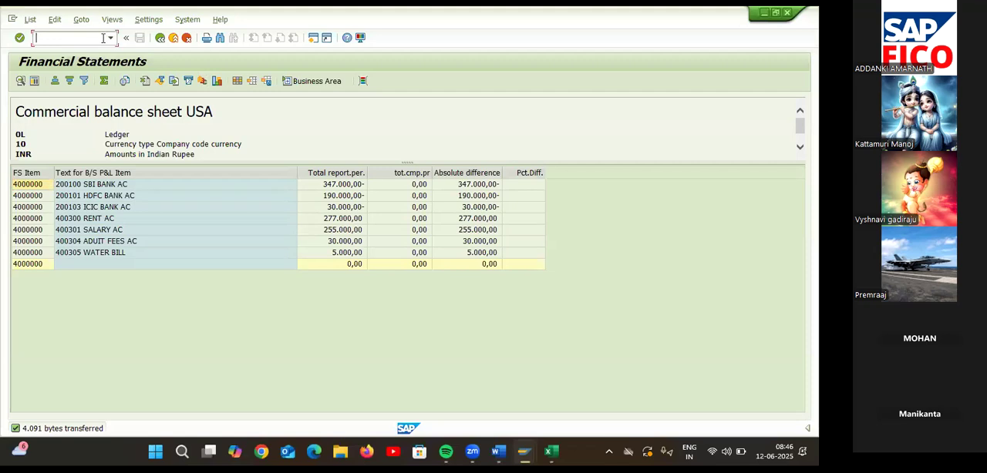
text(/NSAP1)
key(Return)
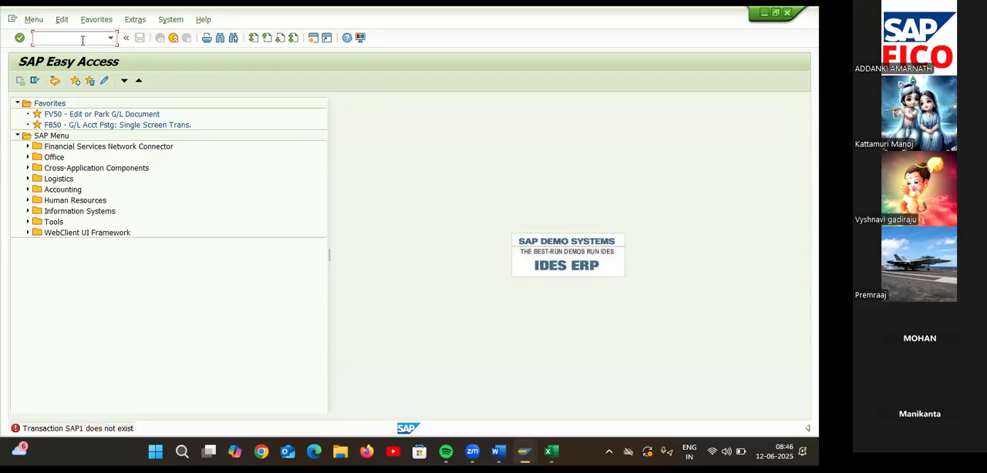
Run SAP1 from SAP Easy Access to open the report selection menu.
text(SAP1)
key(Return)
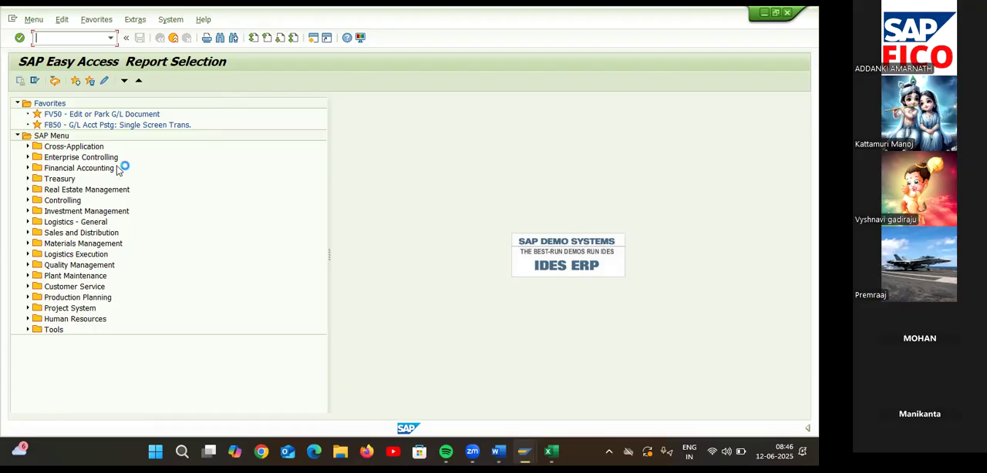
Expand the Financial Accounting folder in the SAP report selection menu.
click(30, 168)
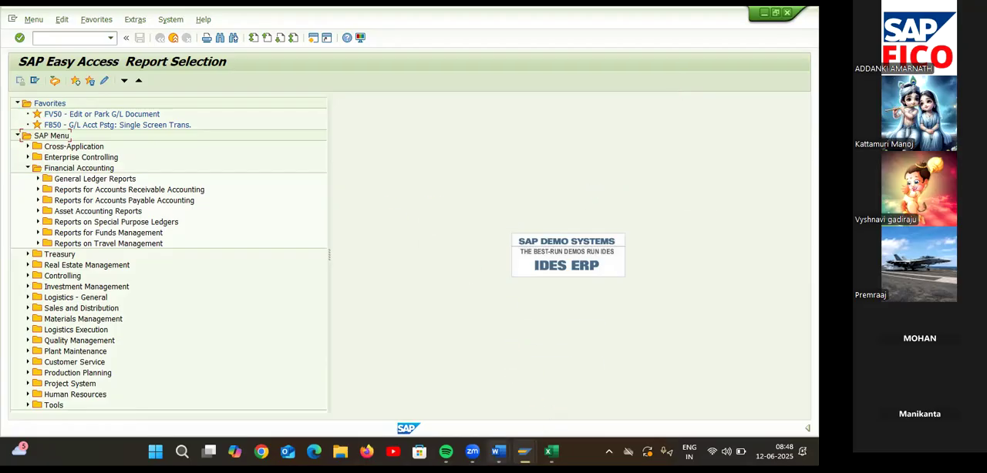
Switch to the GL ACCOUNTS COPY DELETE BLOCK document in Word and review the section on how to view the financial statements.
mouse_move(498, 451)
click(518, 392)
scroll(531, 290, down, 5)
scroll(531, 290, down, 3)
scroll(529, 288, up, 5)
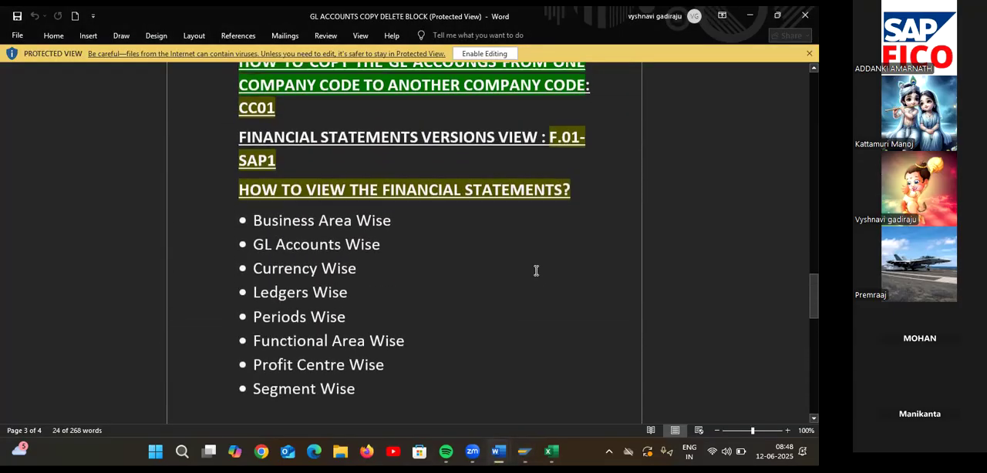
Switch to the NEW SAP FICO TOP document in Word and review its course topics down to topic 72 and back to topic 1.
mouse_move(498, 451)
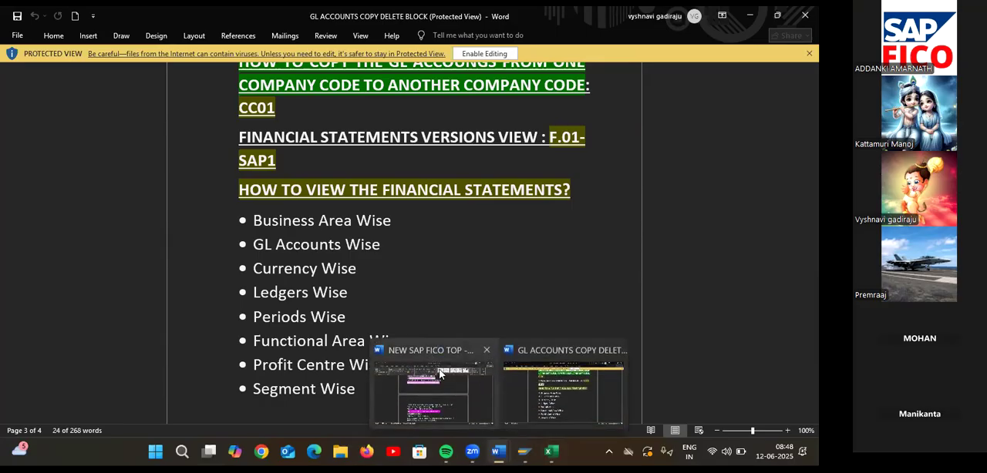
click(441, 374)
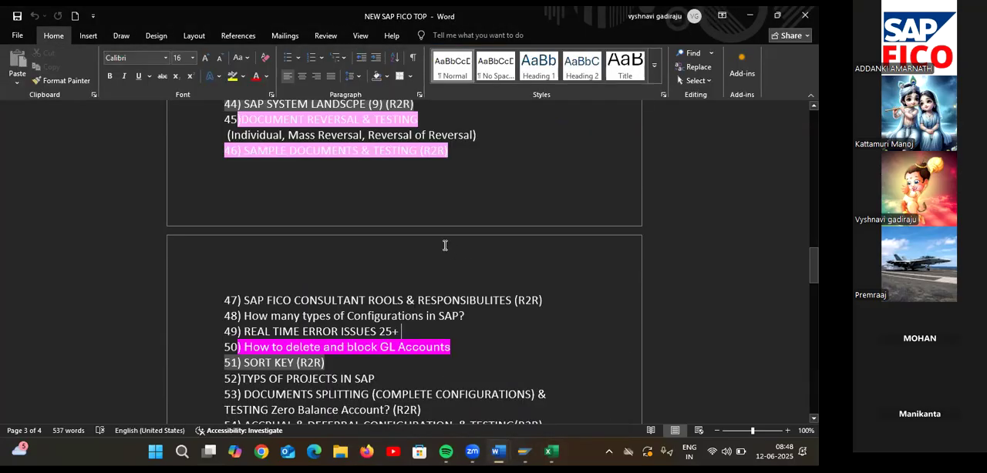
scroll(445, 245, down, 2)
scroll(483, 261, down, 2)
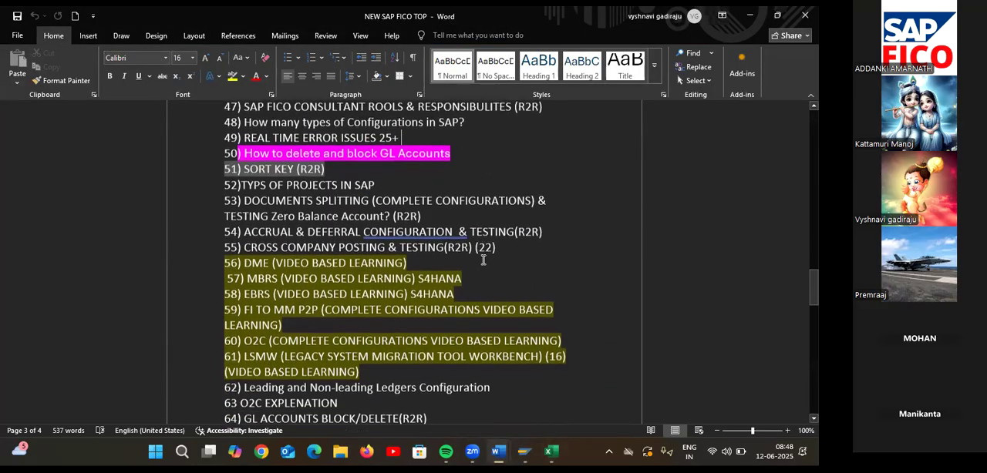
scroll(484, 260, down, 3)
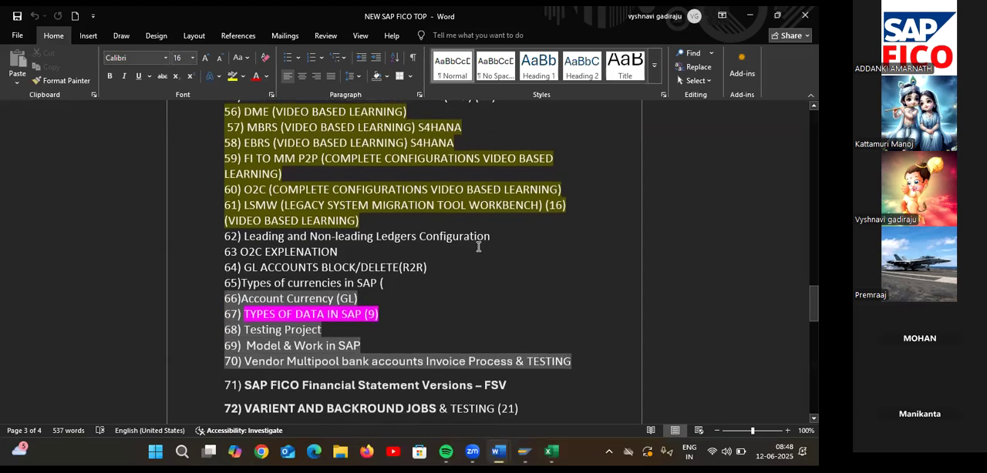
scroll(477, 247, down, 2)
scroll(478, 246, up, 5)
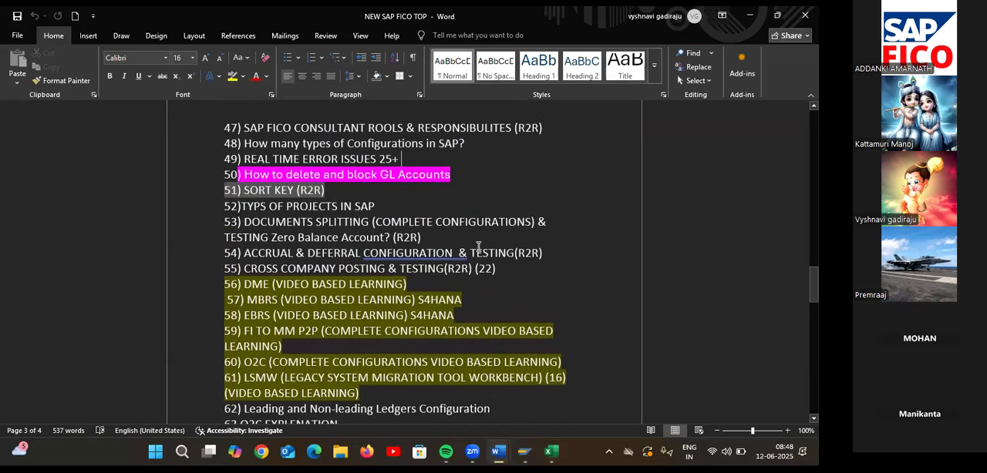
scroll(478, 247, up, 5)
scroll(478, 246, up, 1)
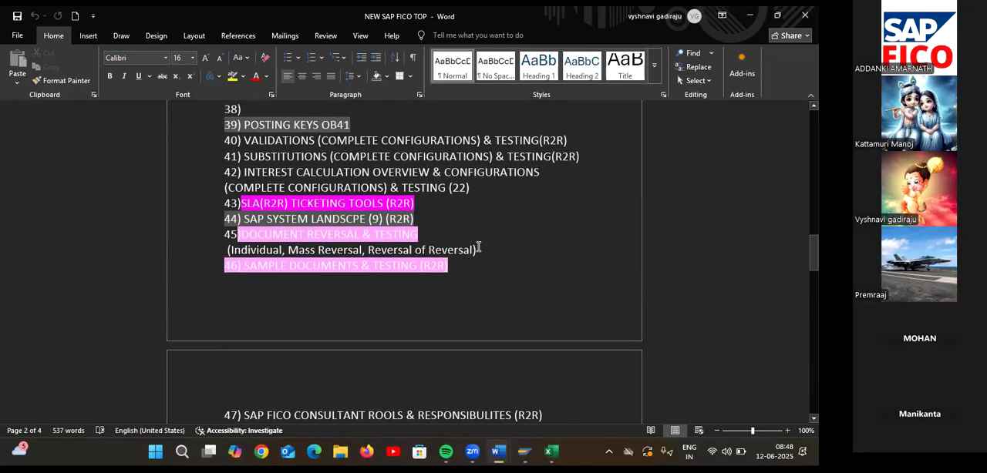
scroll(478, 247, up, 3)
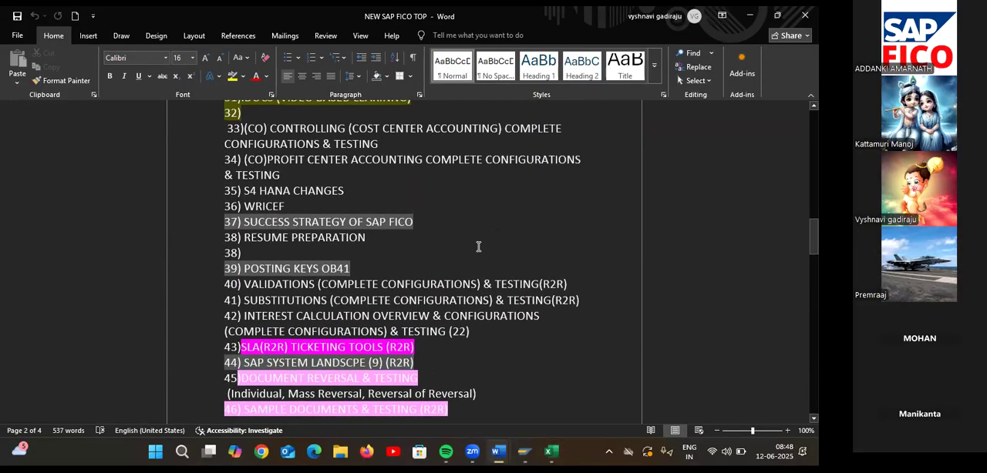
scroll(478, 246, up, 3)
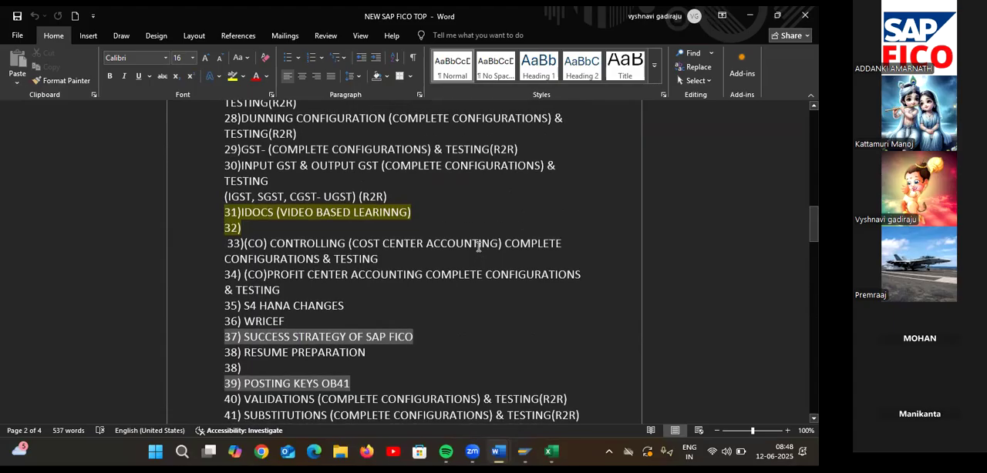
scroll(478, 246, up, 1)
scroll(481, 244, up, 4)
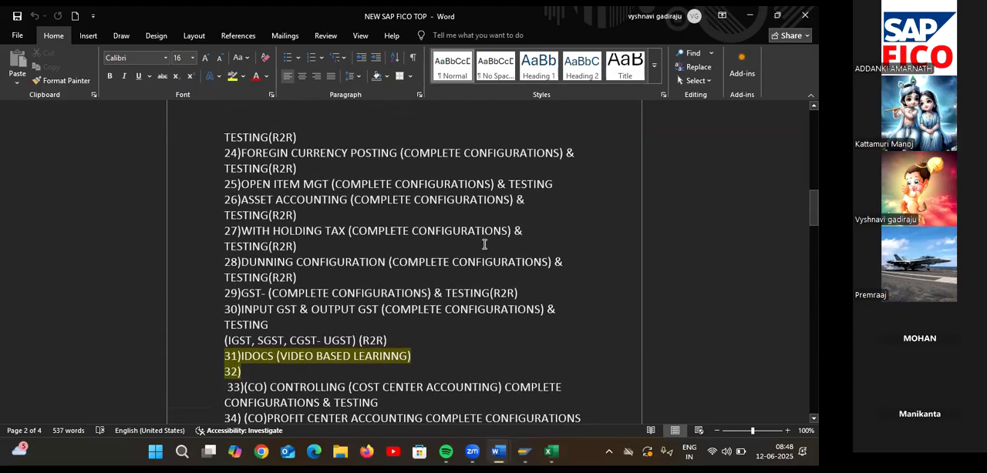
scroll(478, 231, up, 3)
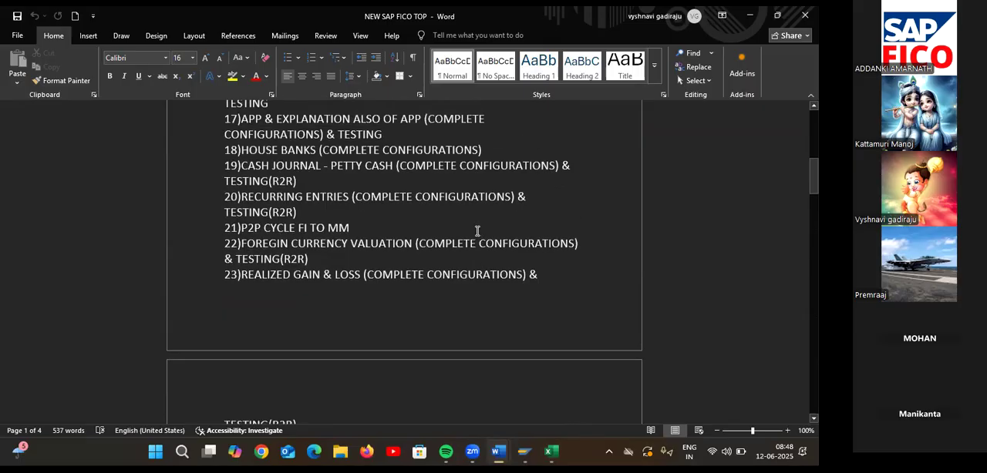
scroll(478, 229, up, 1)
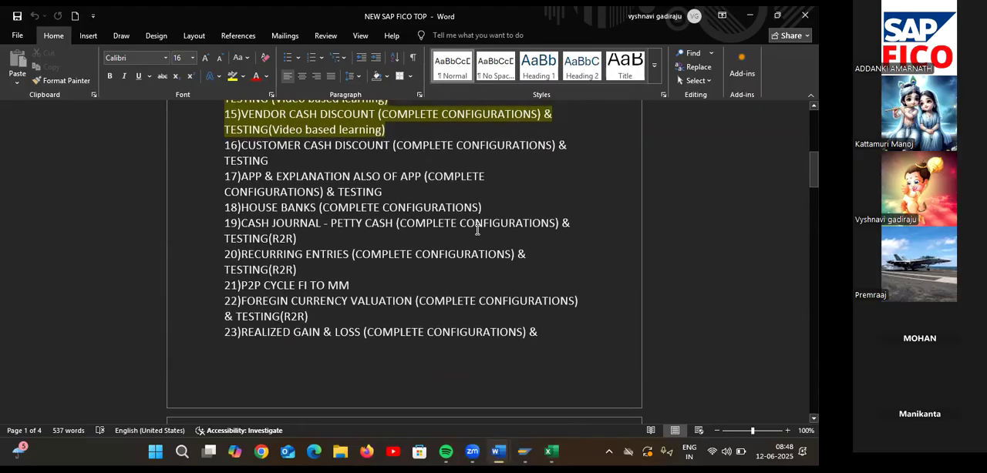
scroll(477, 230, up, 2)
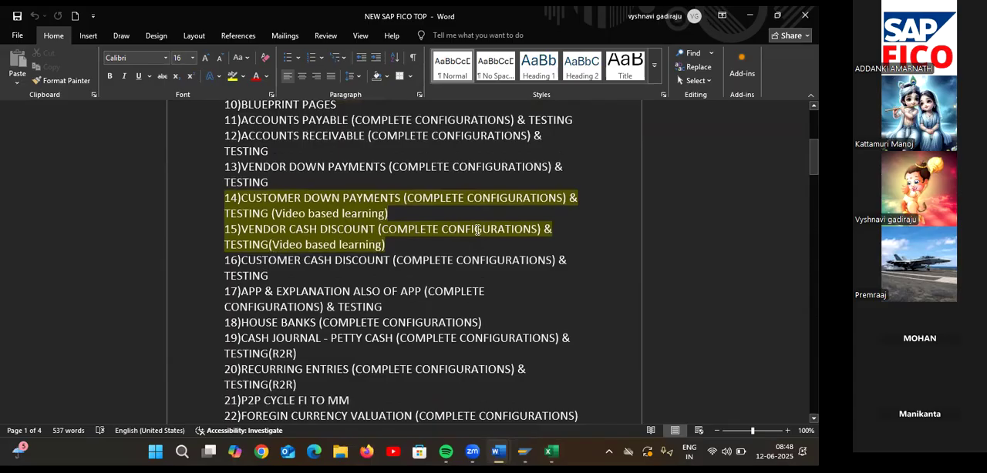
scroll(477, 229, up, 3)
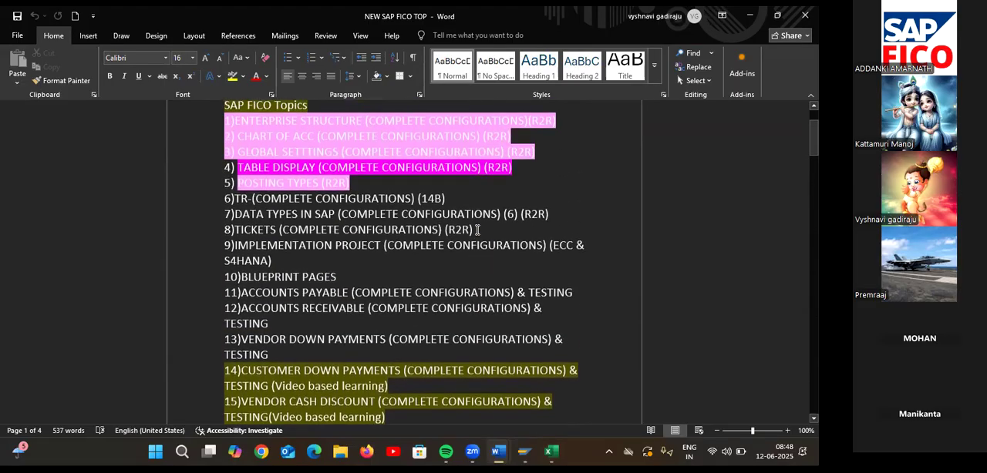
Go through the SAP FICO topics list again from topic 1 to the mid-50s, checking which topics are highlighted as covered.
scroll(478, 247, down, 9)
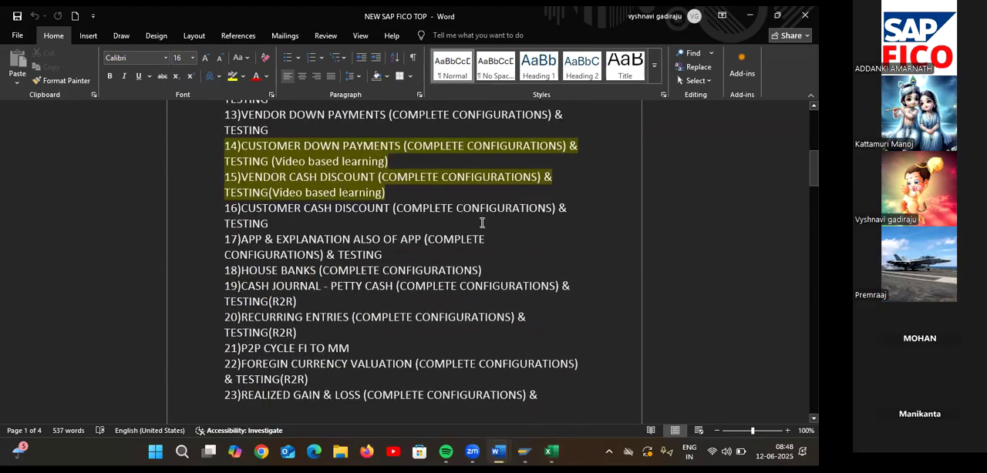
scroll(482, 224, down, 3)
scroll(482, 223, down, 1)
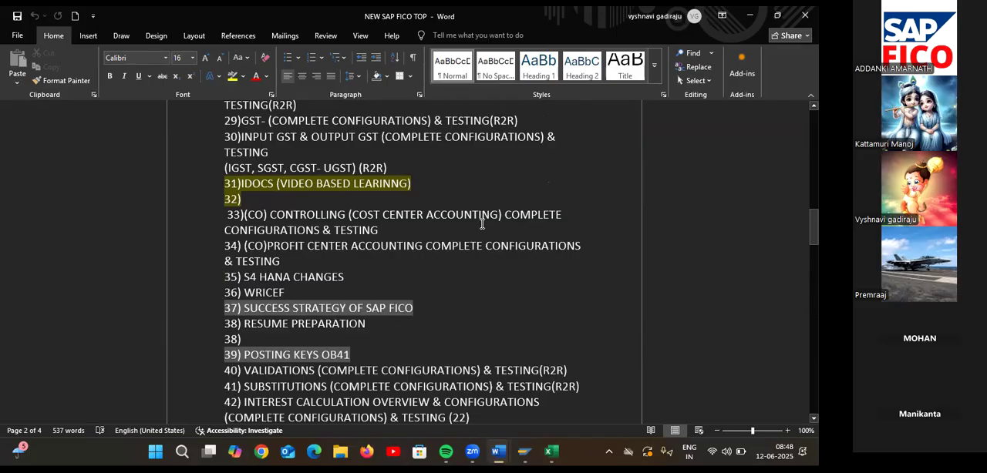
scroll(481, 223, up, 3)
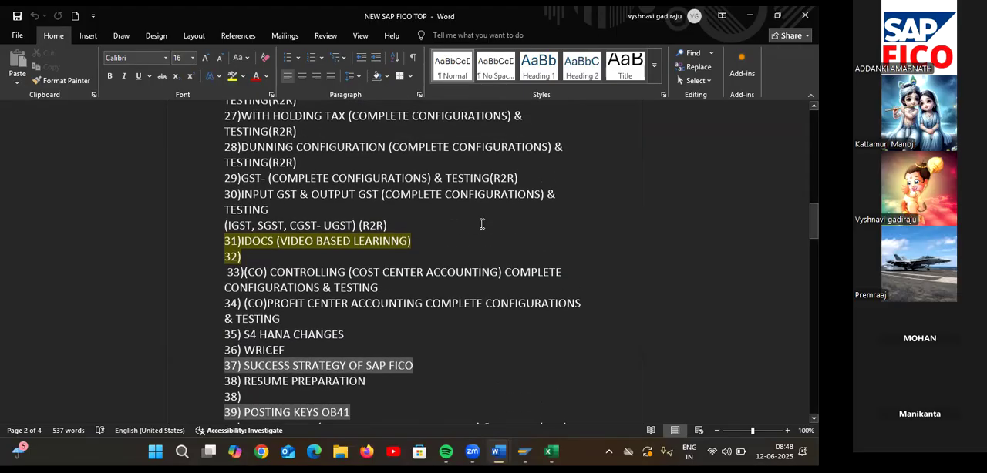
scroll(482, 224, up, 7)
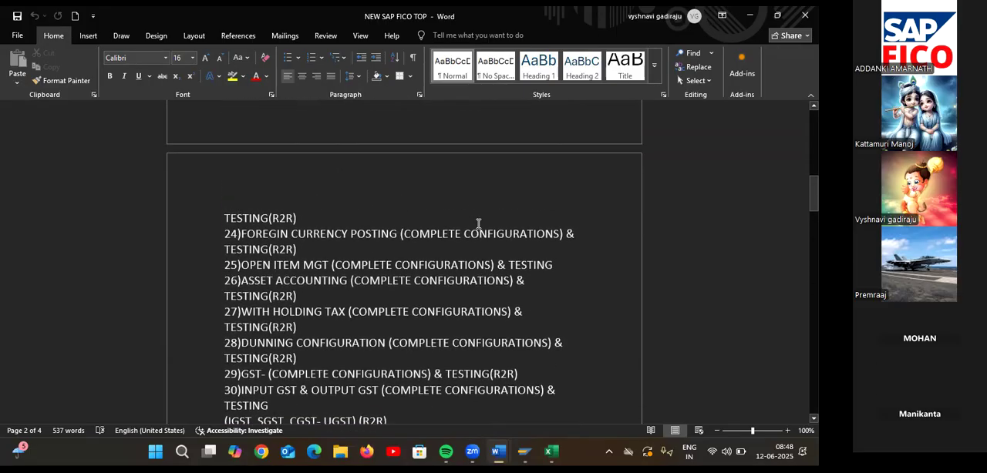
scroll(477, 221, up, 6)
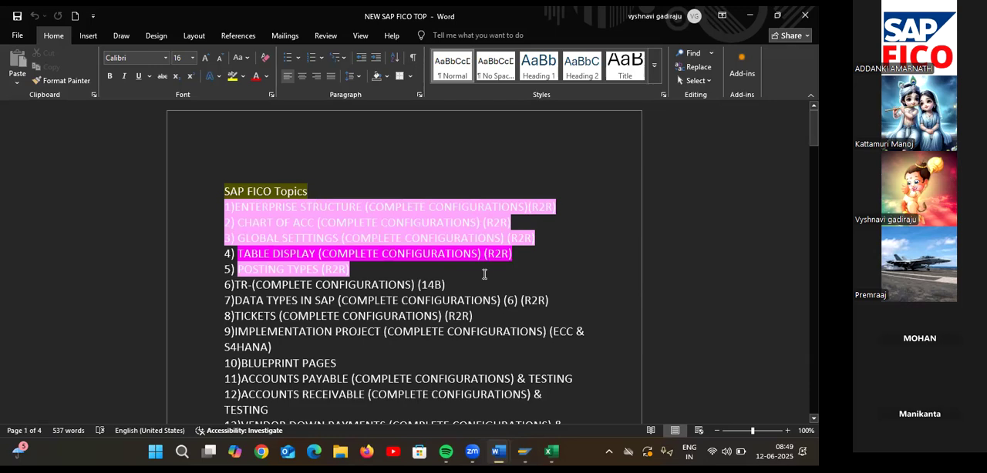
scroll(480, 279, down, 4)
scroll(473, 267, down, 5)
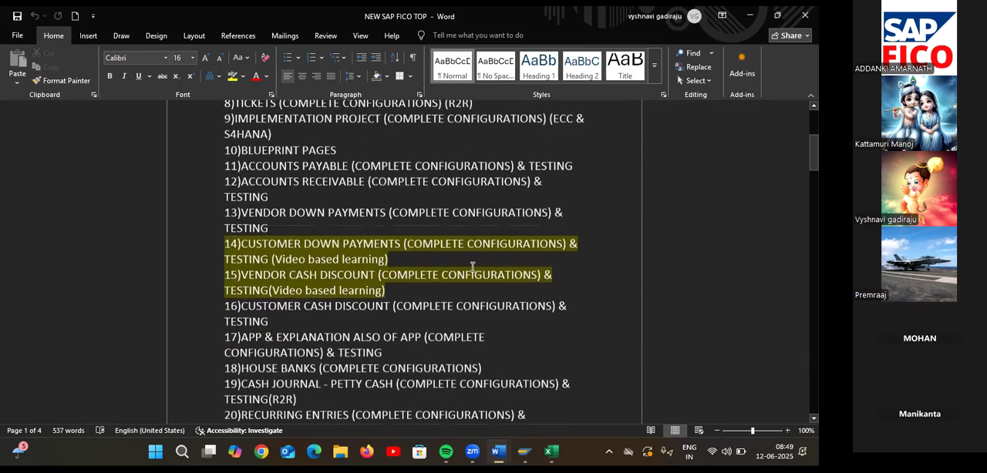
scroll(472, 266, down, 5)
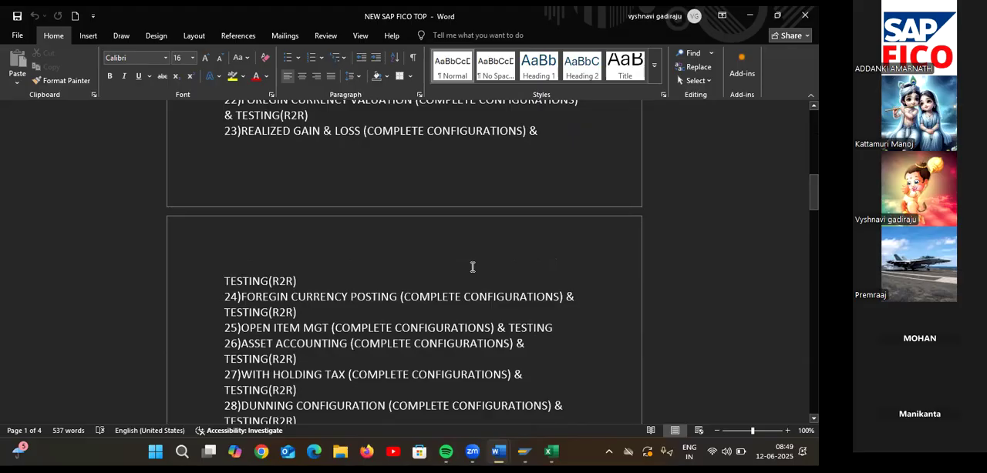
scroll(472, 266, down, 3)
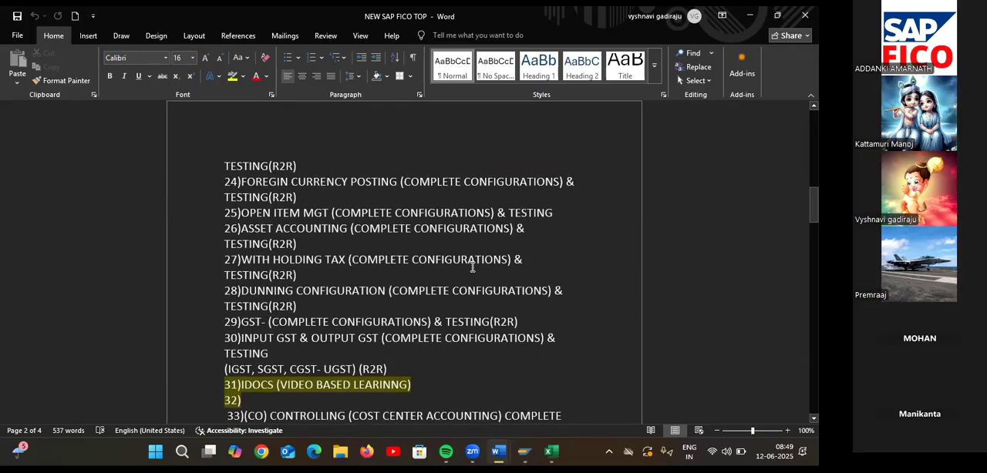
scroll(473, 266, down, 3)
scroll(473, 267, down, 3)
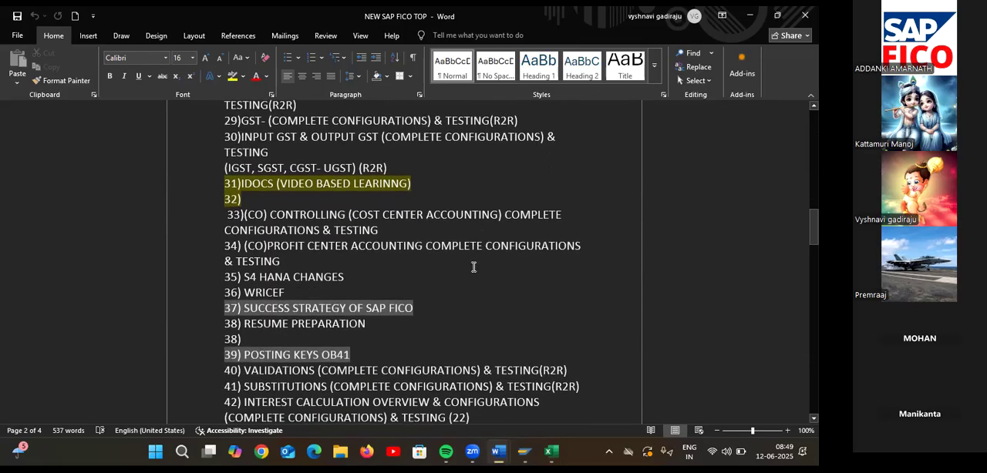
scroll(473, 267, down, 4)
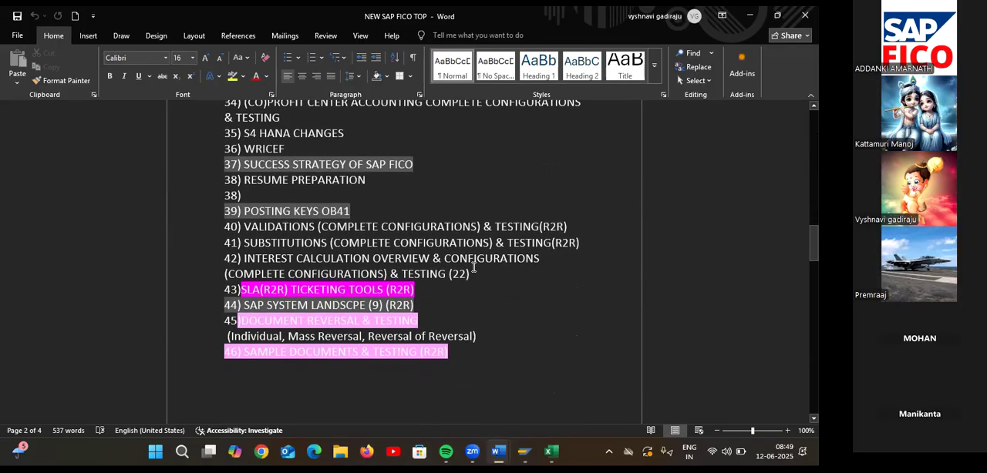
scroll(473, 266, down, 5)
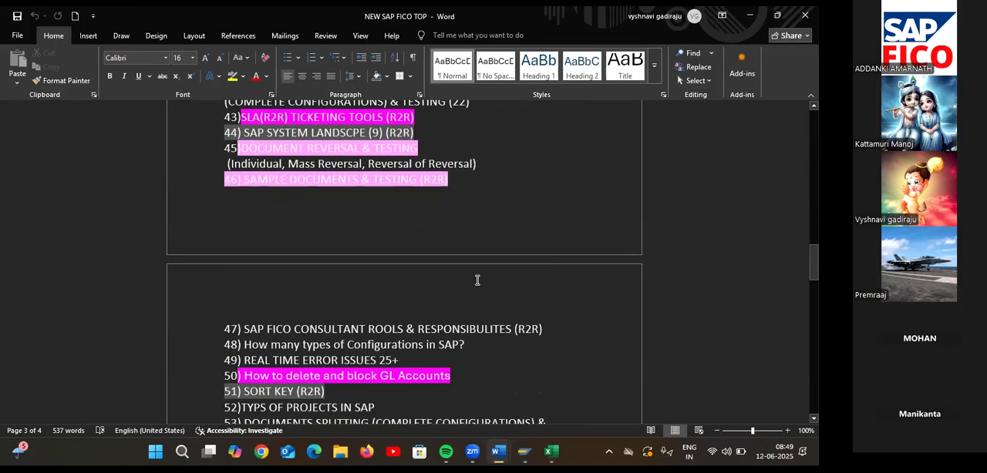
scroll(466, 308, down, 2)
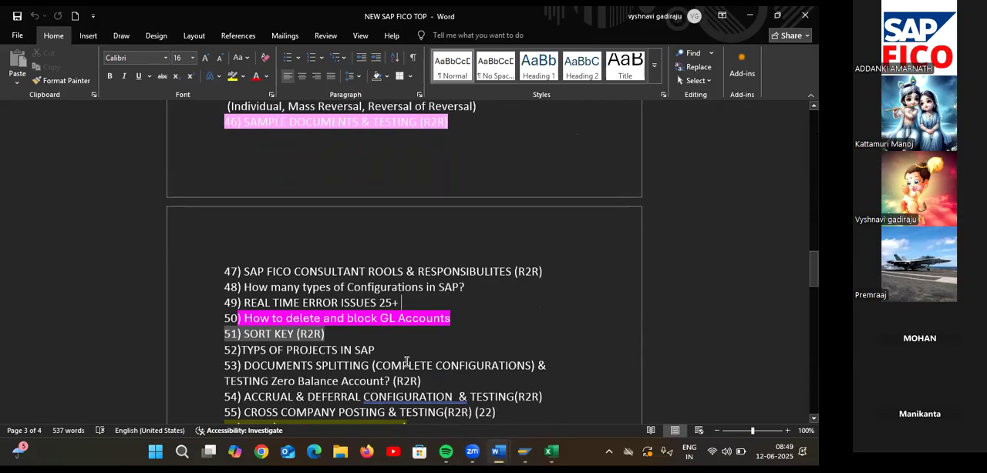
scroll(393, 354, down, 1)
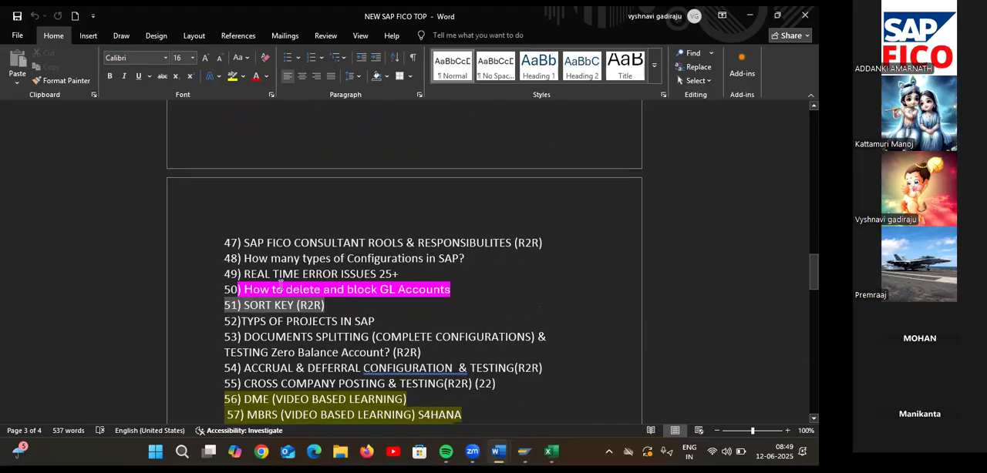
Highlight topic 44, SAP SYSTEM LANDSCPE (9) (R2R), in pink and save the document.
scroll(285, 273, up, 2)
scroll(285, 273, up, 3)
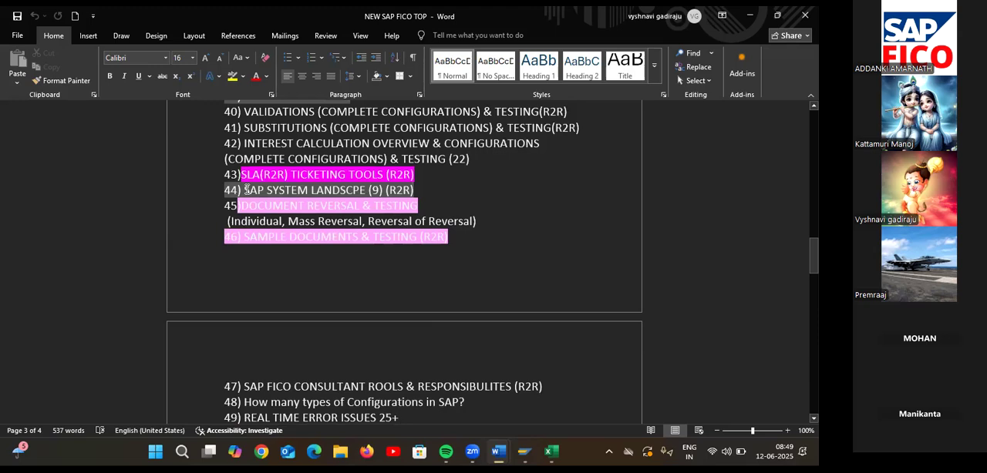
drag(245, 190, 416, 190)
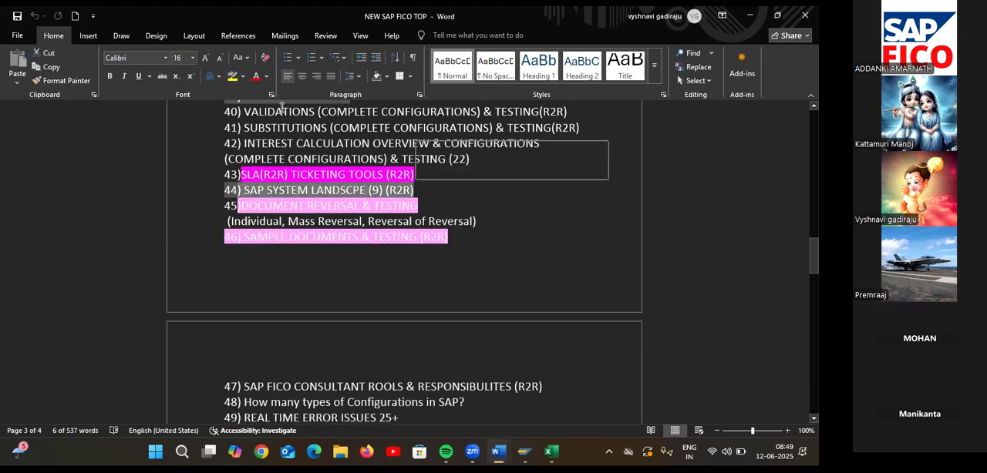
click(242, 76)
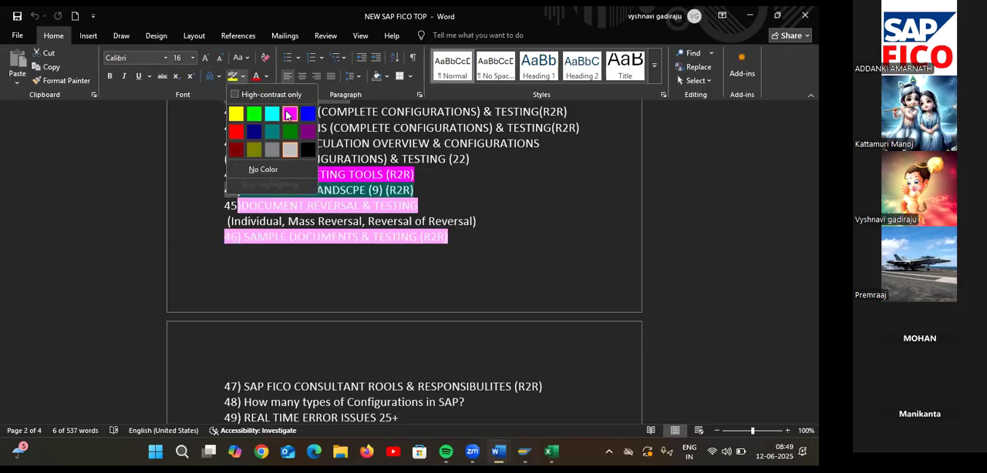
click(289, 113)
click(461, 198)
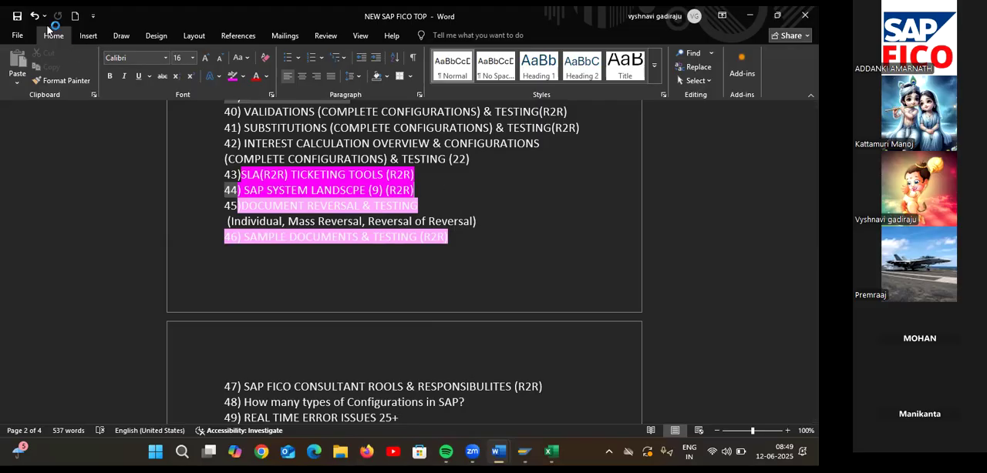
click(10, 23)
click(17, 17)
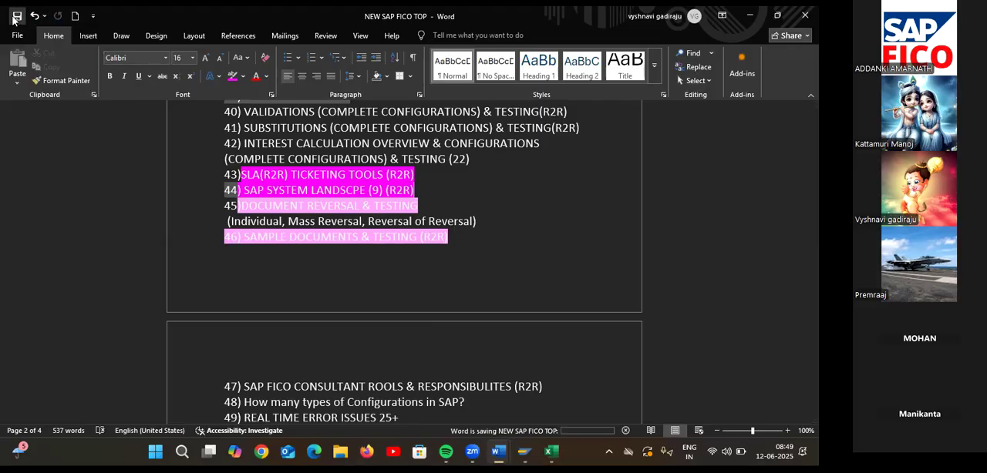